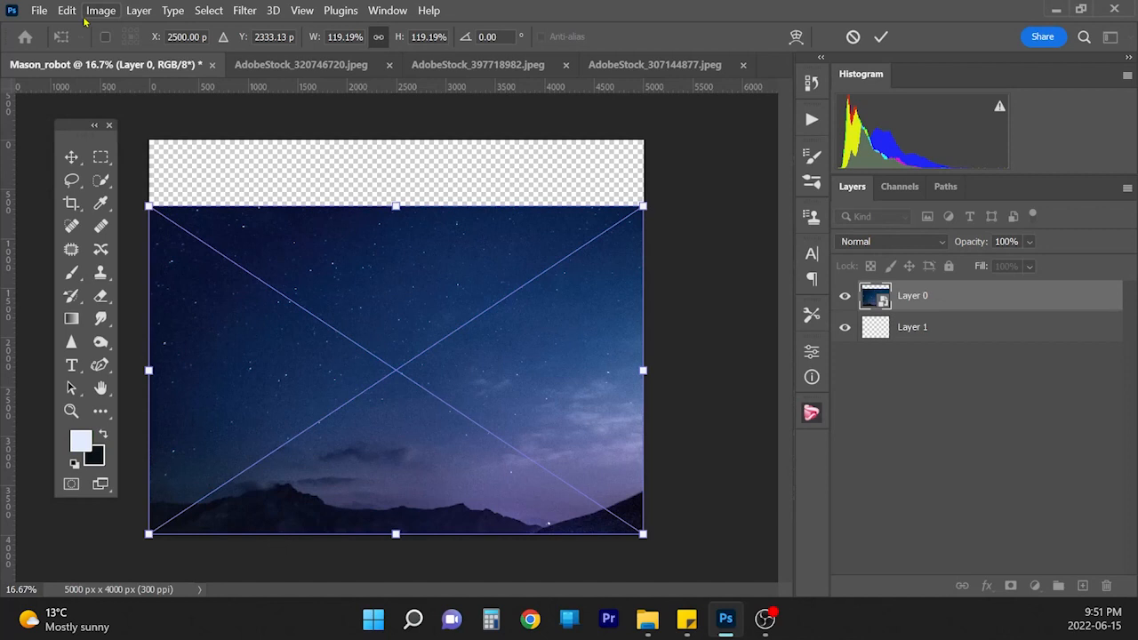
# Step: Commit the starry sky's transform and apply Reduce Noise to the layer with strength 6 and lowered detail preservation
pyautogui.press('Return')
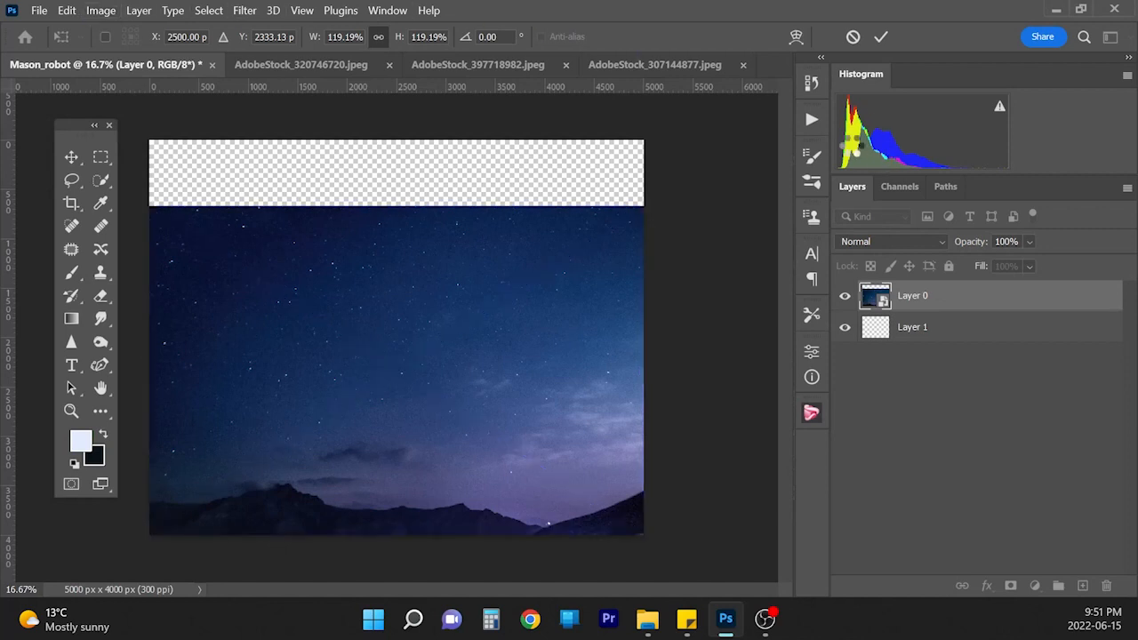
pyautogui.press('h')
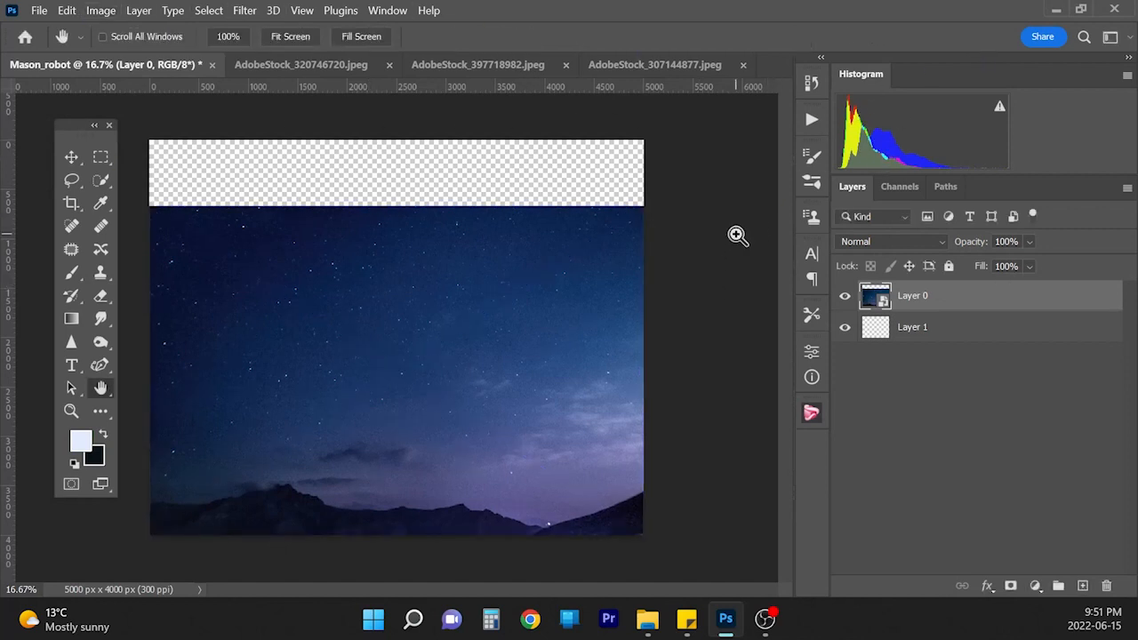
pyautogui.hotkey('ctrl', '+')
pyautogui.hotkey('ctrl', '+')
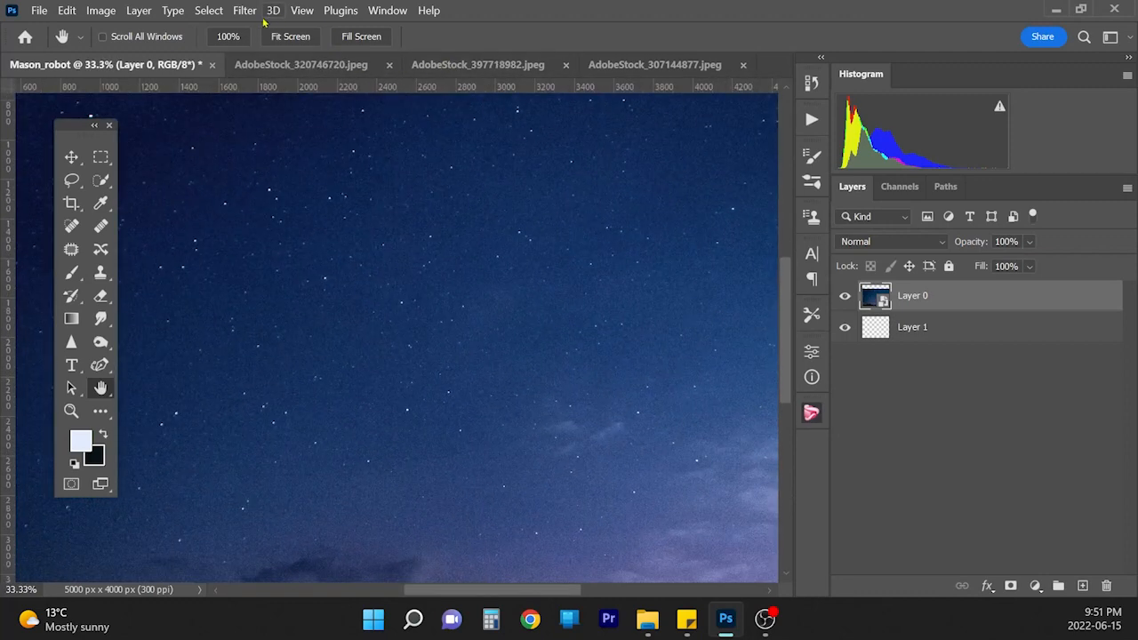
pyautogui.click(245, 10)
pyautogui.moveTo(214, 14)
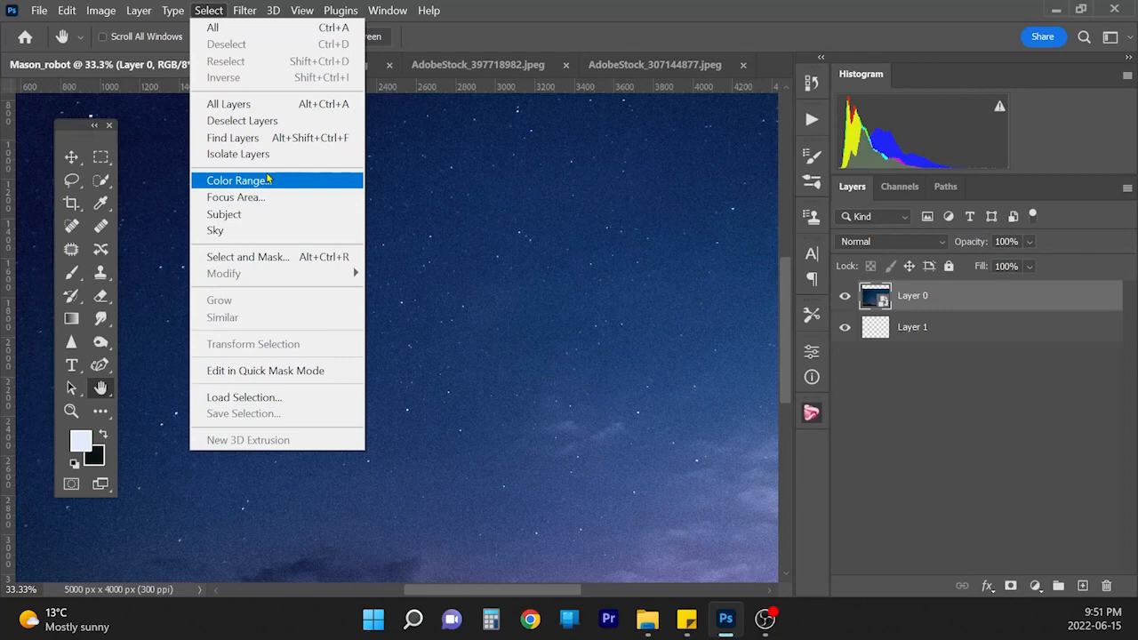
pyautogui.moveTo(254, 10)
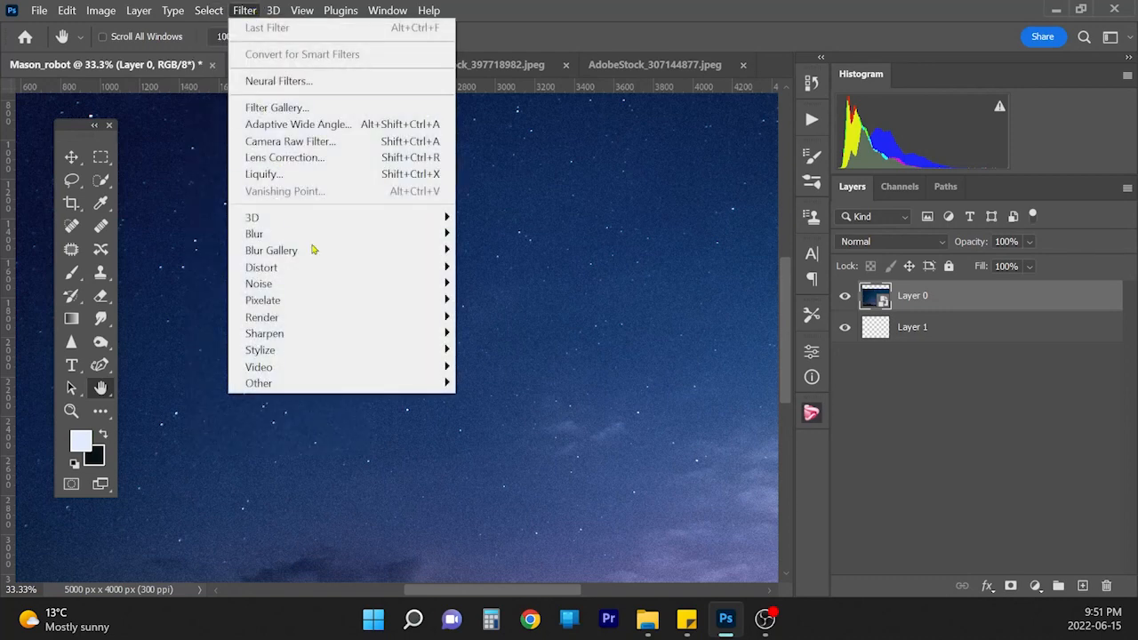
pyautogui.moveTo(311, 285)
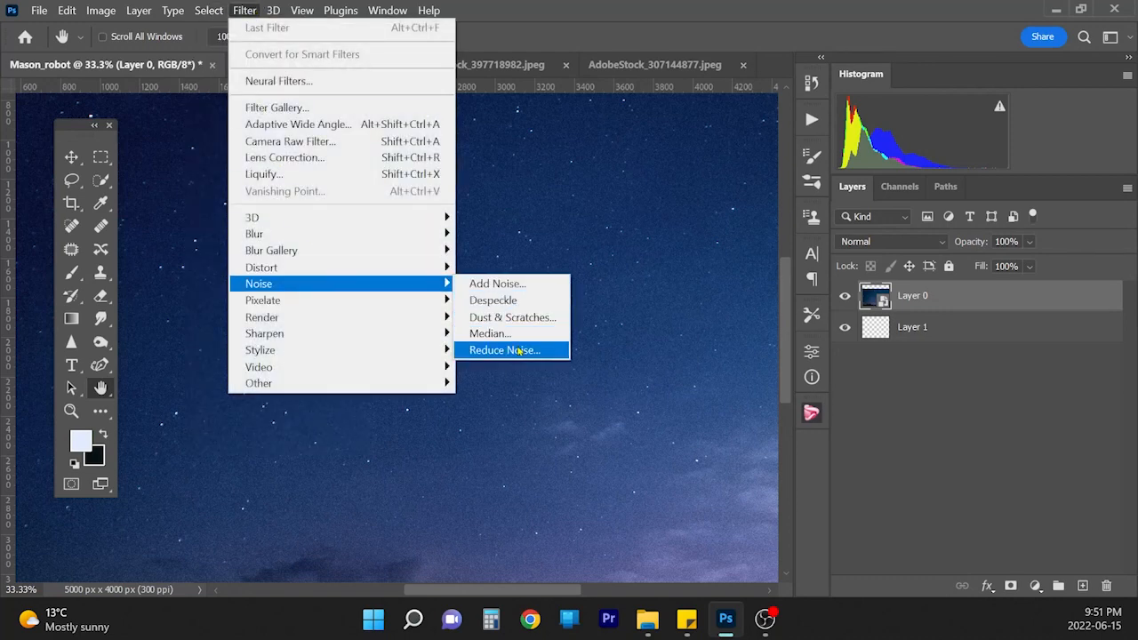
pyautogui.click(519, 351)
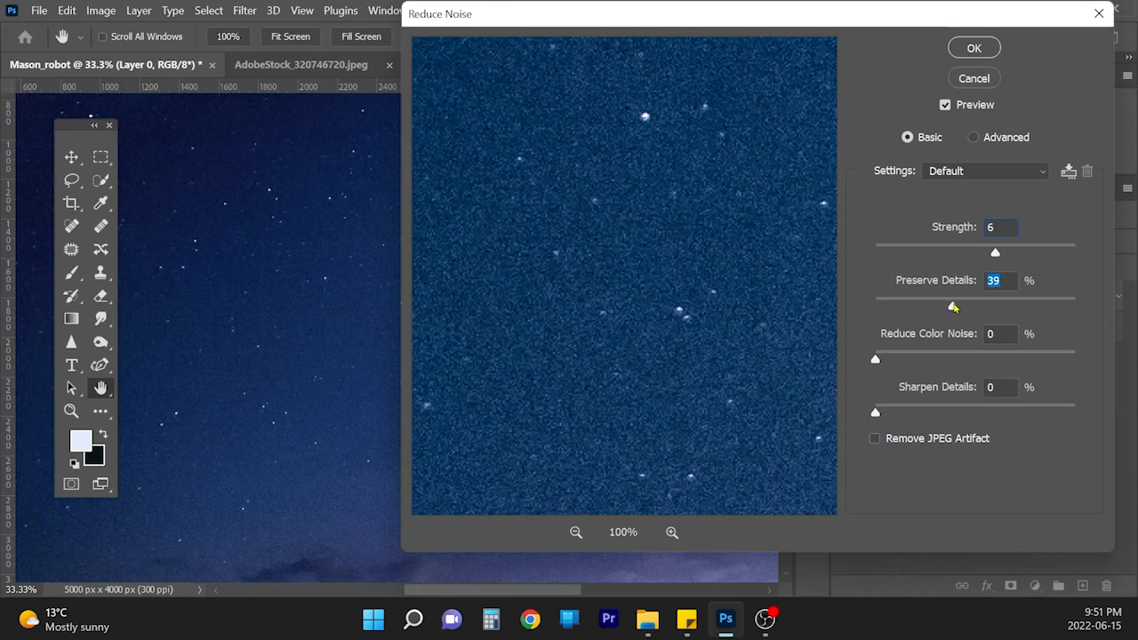
pyautogui.moveTo(1077, 314); pyautogui.dragTo(821, 305)
pyautogui.click(983, 52)
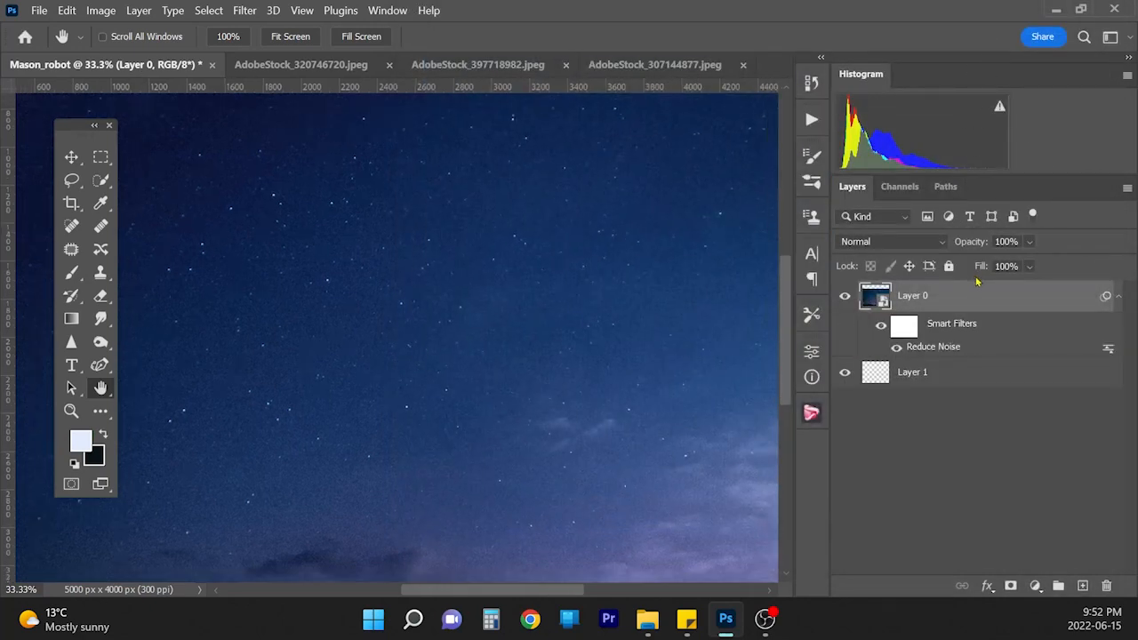
# Step: Duplicate the Background layer of AdobeStock_320746720.jpeg into the Mason_robot document and return to that document
pyautogui.hotkey('ctrl', '-')
pyautogui.hotkey('ctrl', '-')
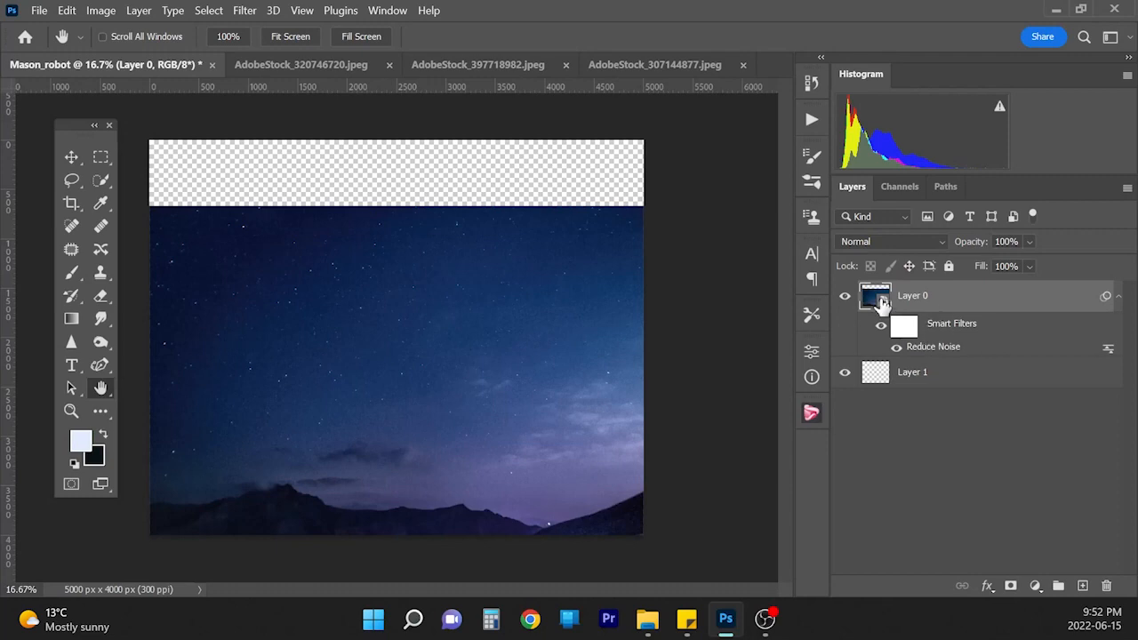
pyautogui.hotkey('ctrl', 'Tab')
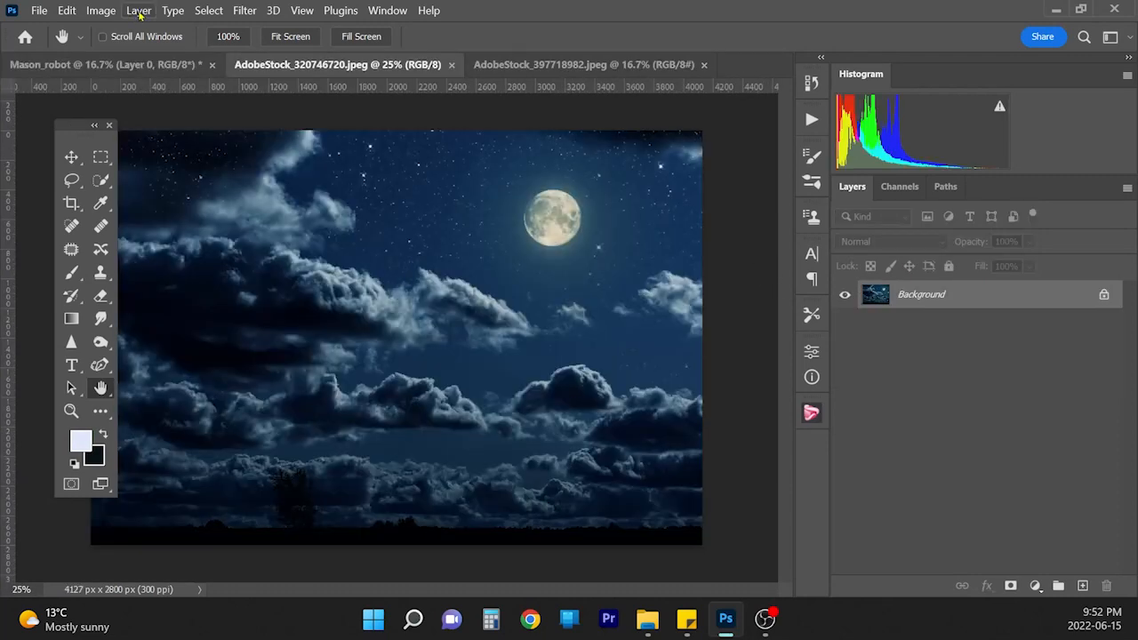
pyautogui.click(138, 10)
pyautogui.click(206, 68)
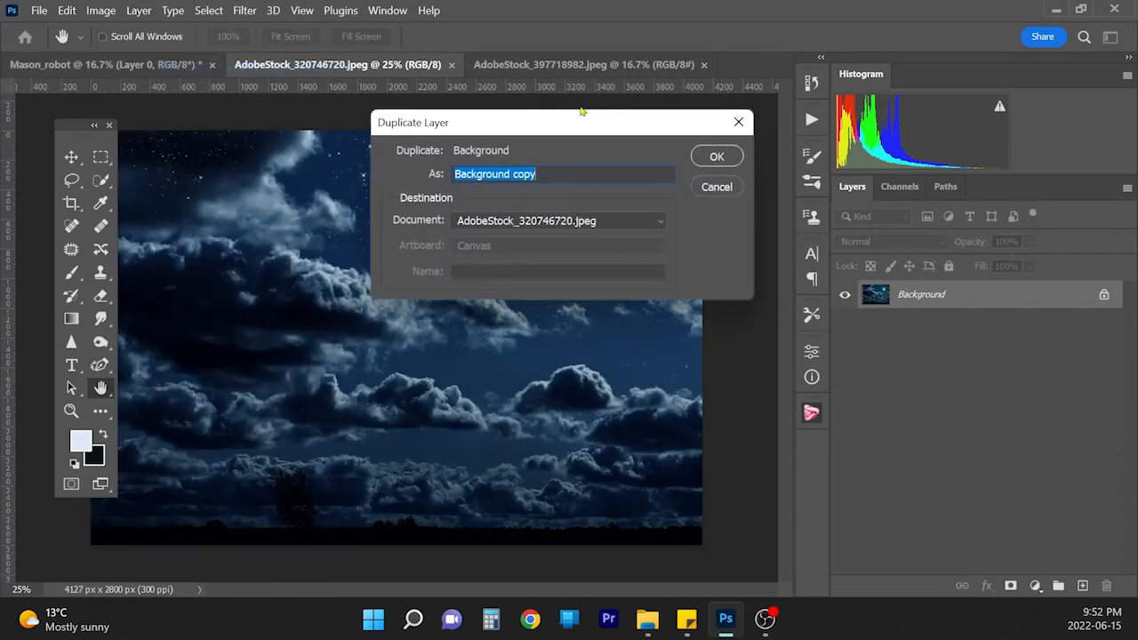
pyautogui.click(526, 220)
pyautogui.click(495, 235)
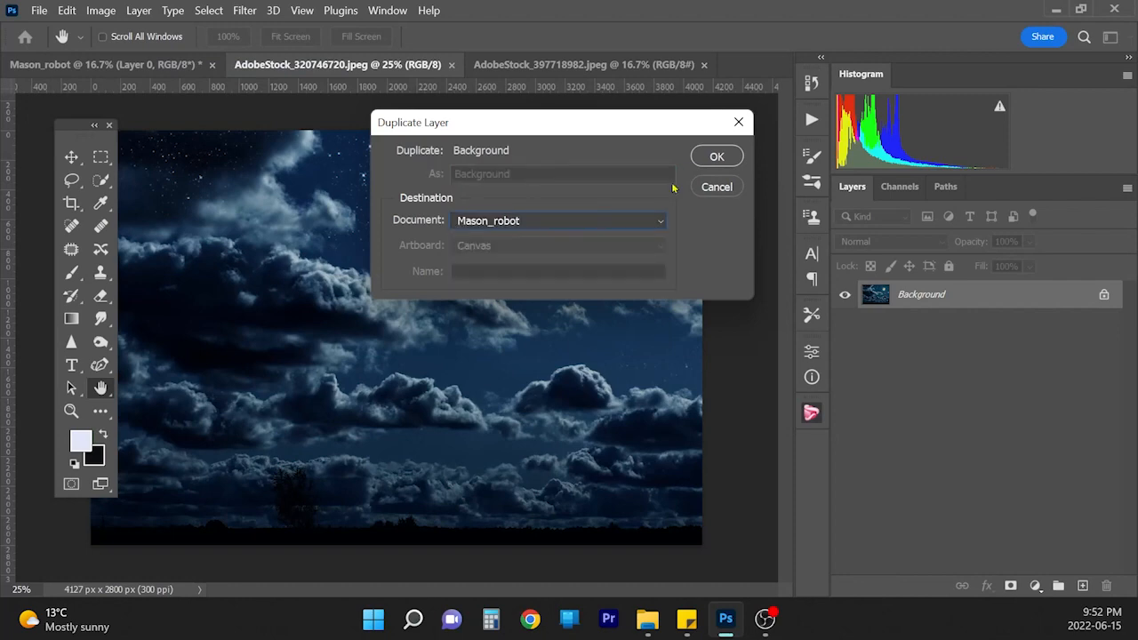
pyautogui.click(735, 158)
pyautogui.click(656, 277)
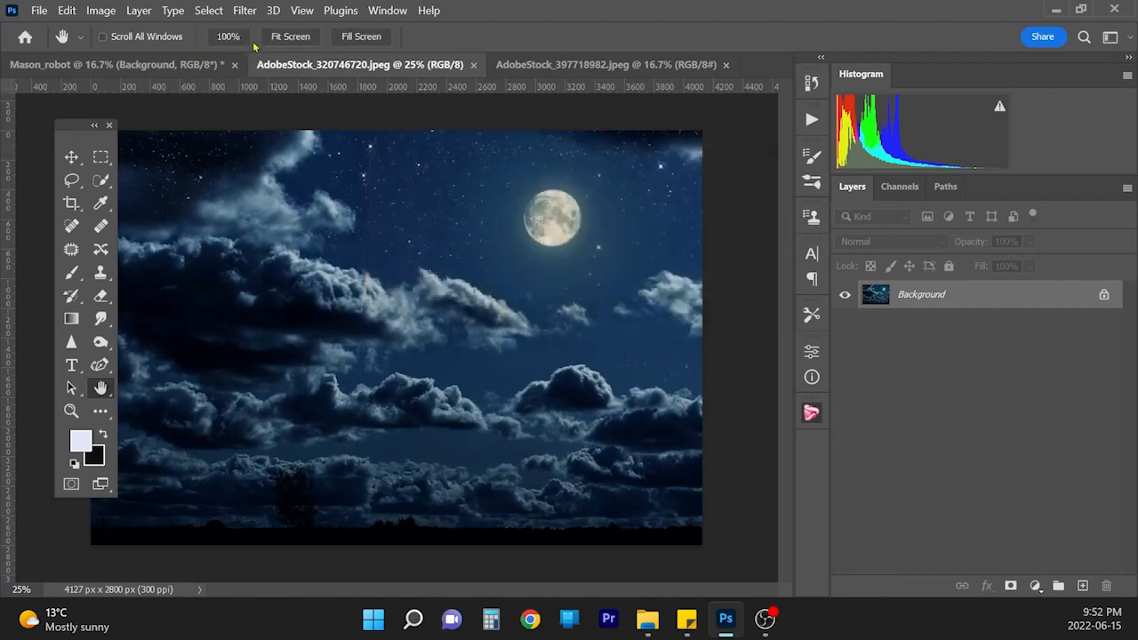
pyautogui.click(153, 68)
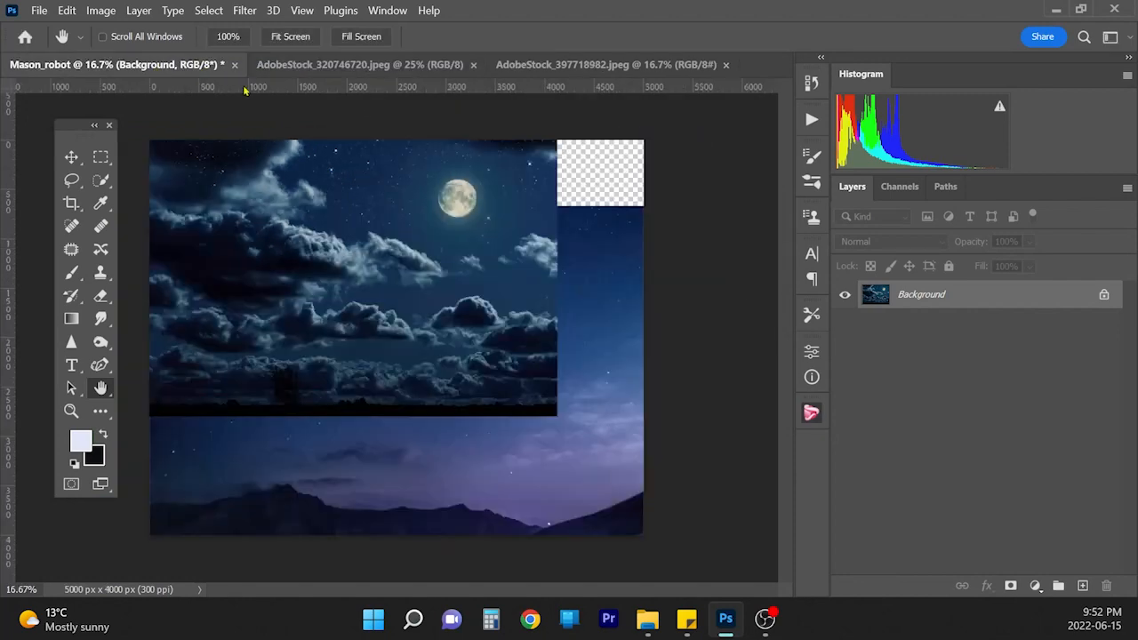
# Step: Convert the moonlit sky layer to a smart object and scale it to about 122% so it spans the canvas width
pyautogui.rightClick(951, 302)
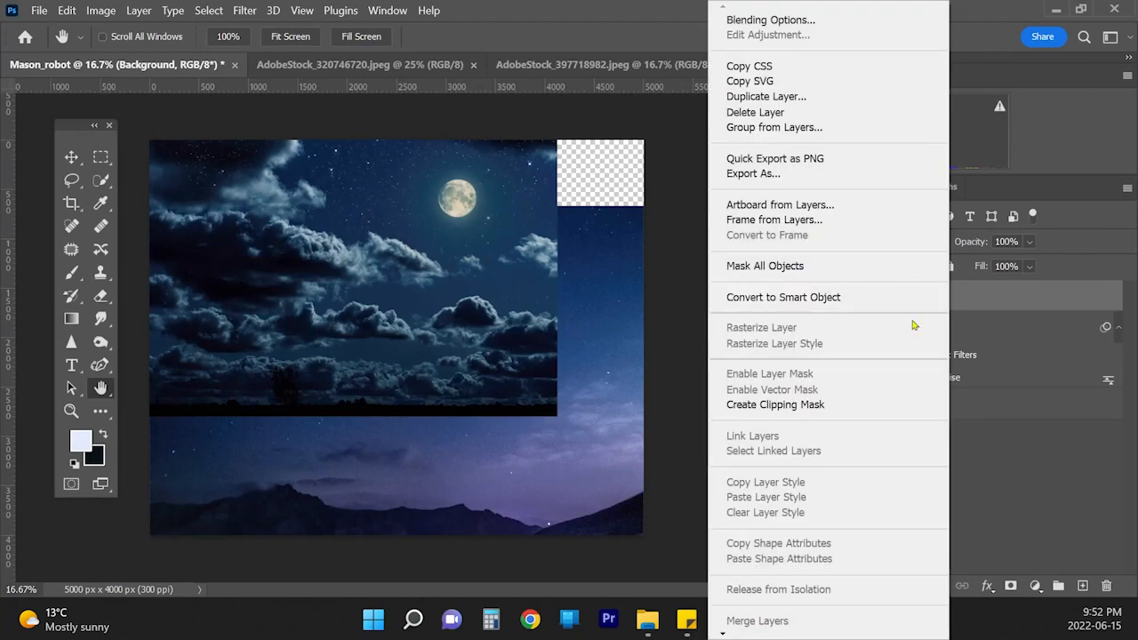
pyautogui.click(852, 298)
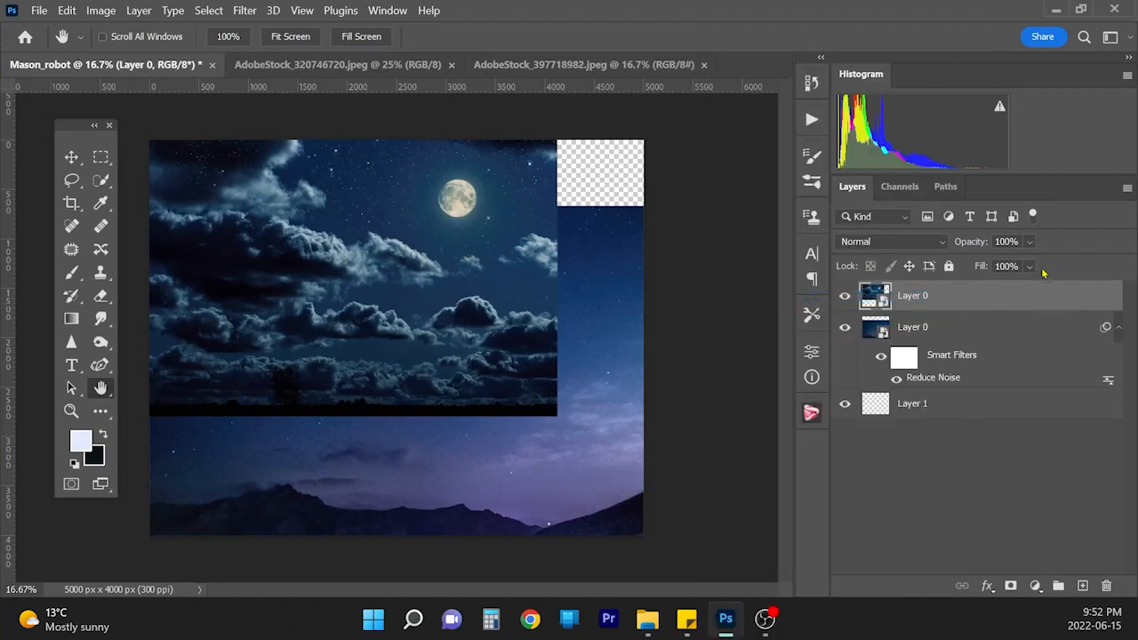
pyautogui.hotkey('ctrl', 't')
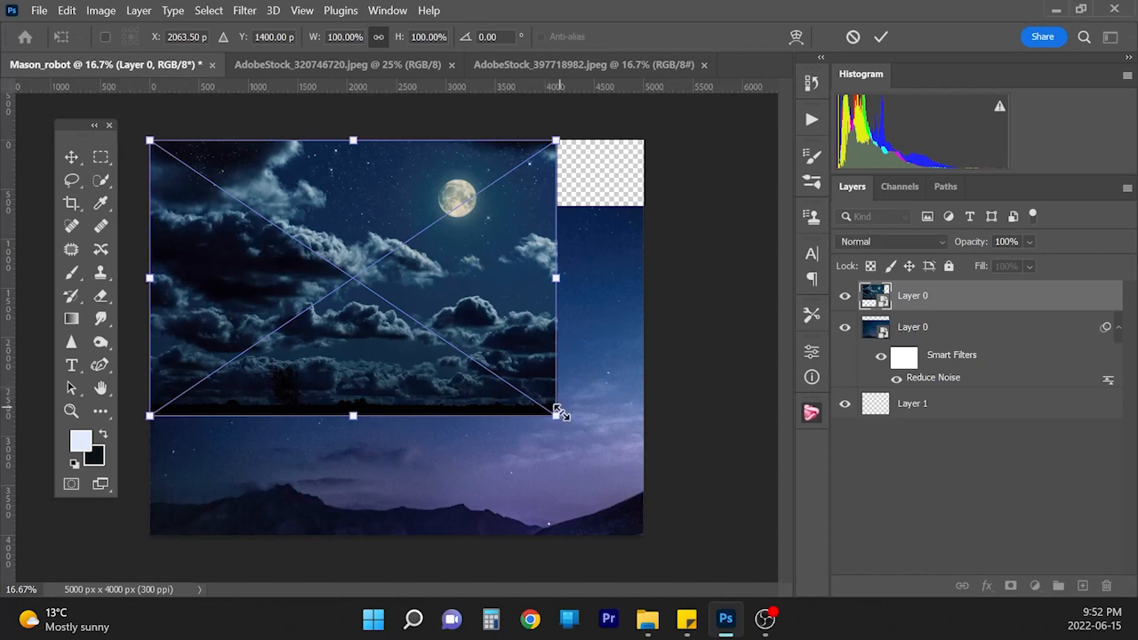
pyautogui.moveTo(556, 418); pyautogui.dragTo(658, 451)
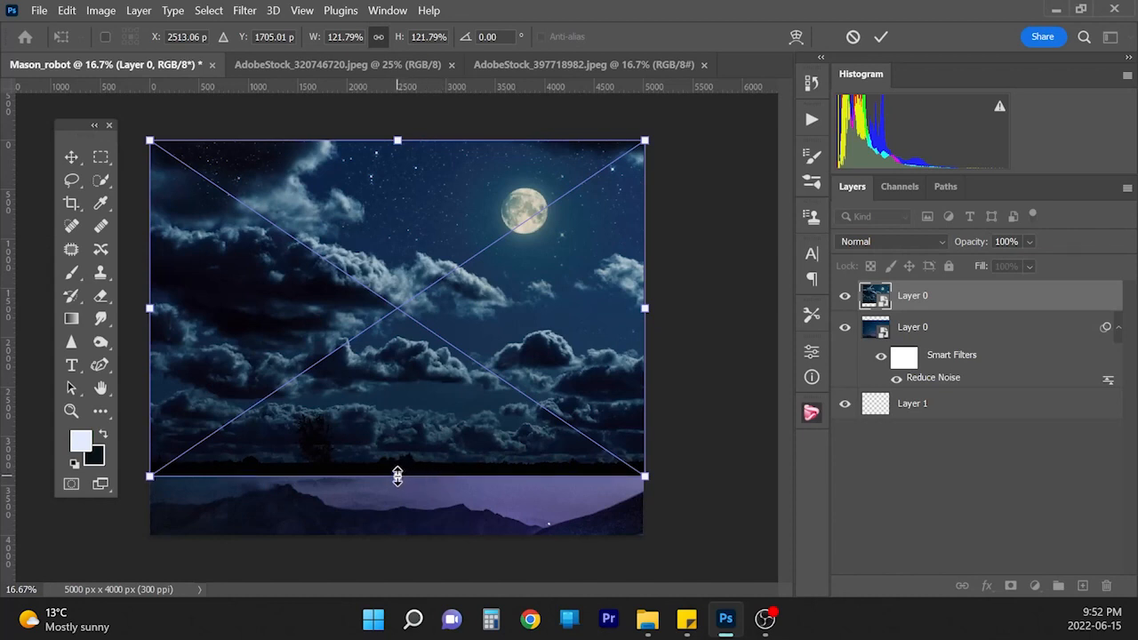
pyautogui.press('Return')
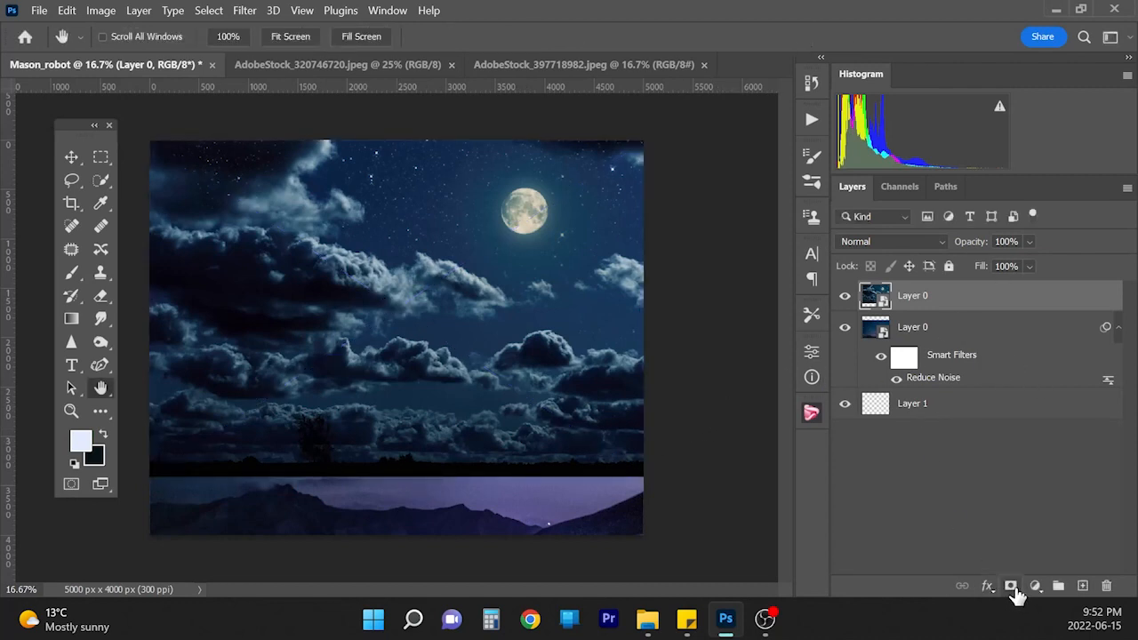
# Step: Add a layer mask to the moonlit sky and choose a soft round brush
pyautogui.click(1012, 587)
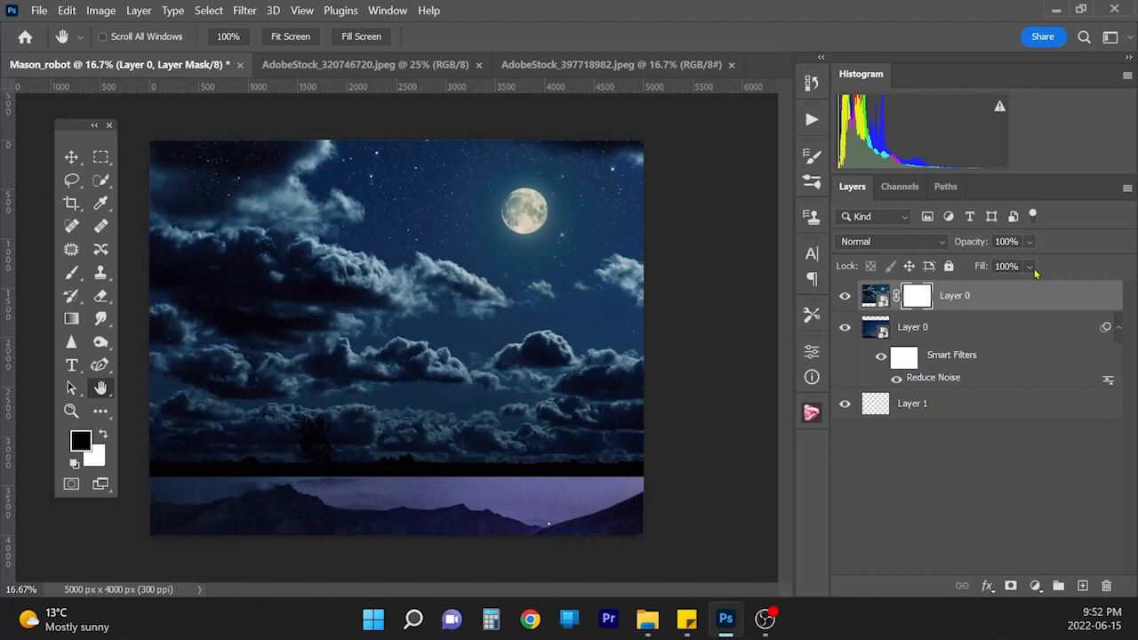
pyautogui.press('b')
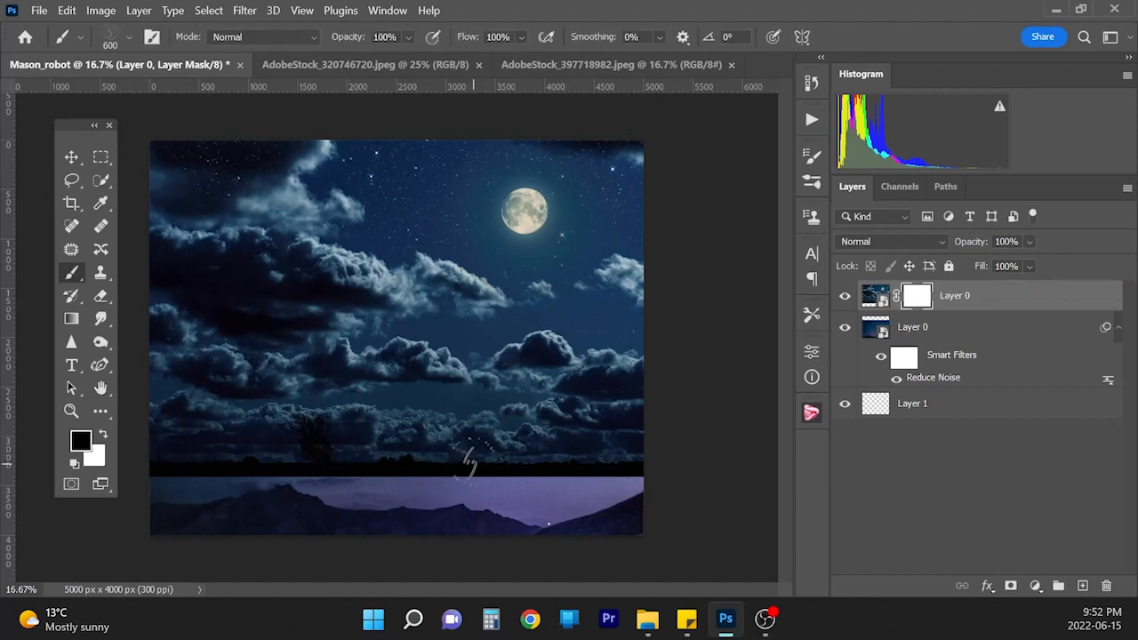
pyautogui.click(130, 36)
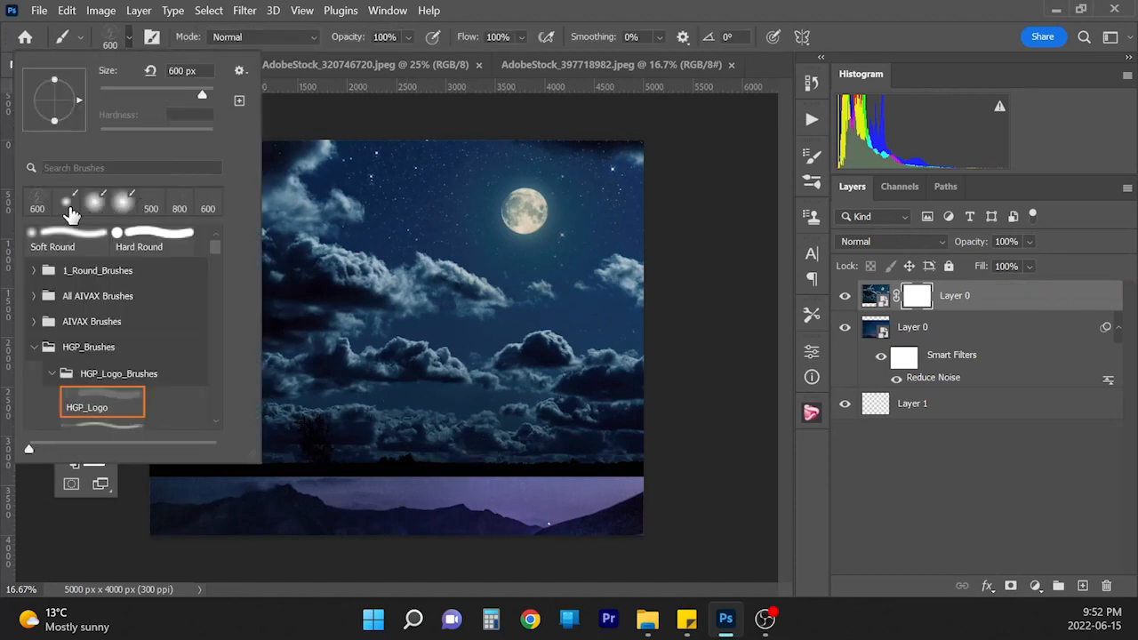
pyautogui.click(97, 204)
pyautogui.press('Return')
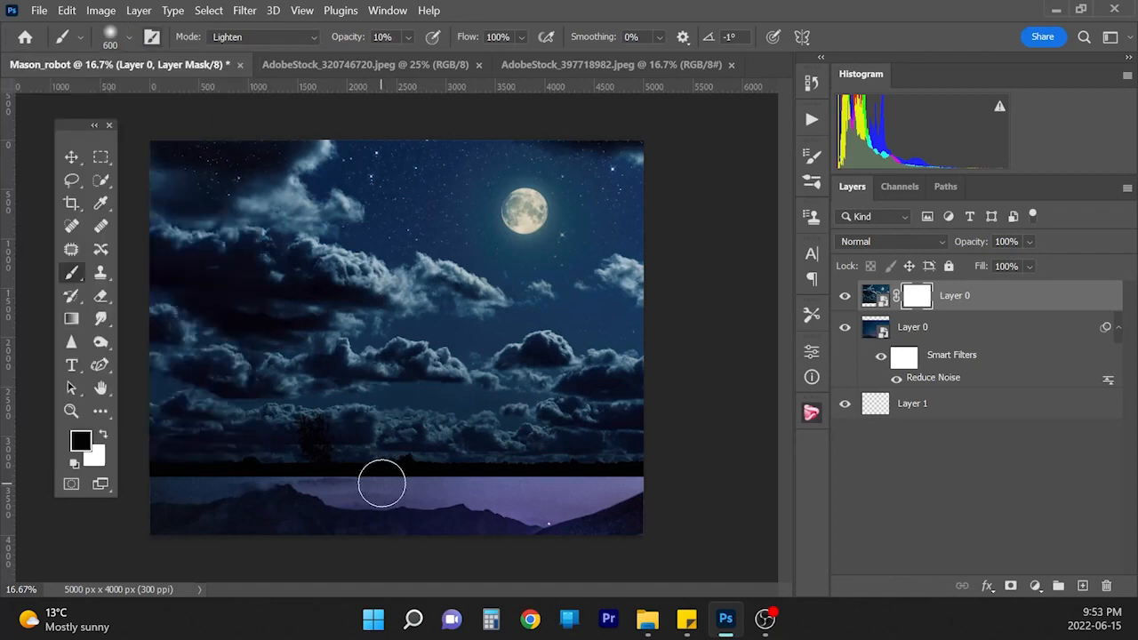
# Step: Enlarge the brush to 1000 px and set its opacity to 100%
pyautogui.click(103, 434)
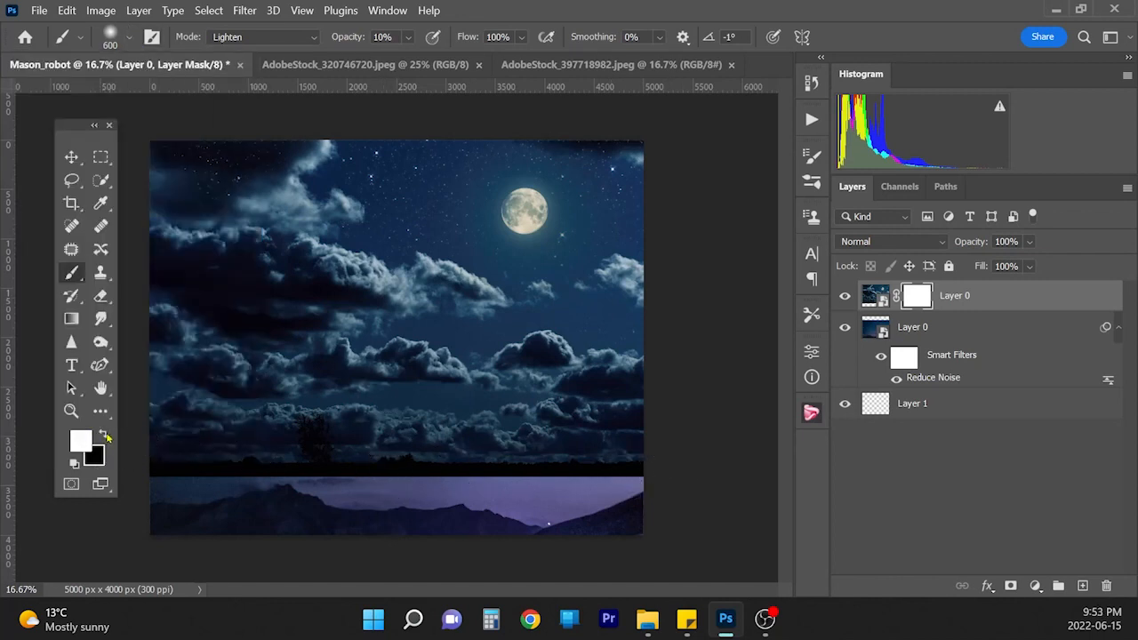
pyautogui.press(']')
pyautogui.press(']')
pyautogui.press(']')
pyautogui.press(']')
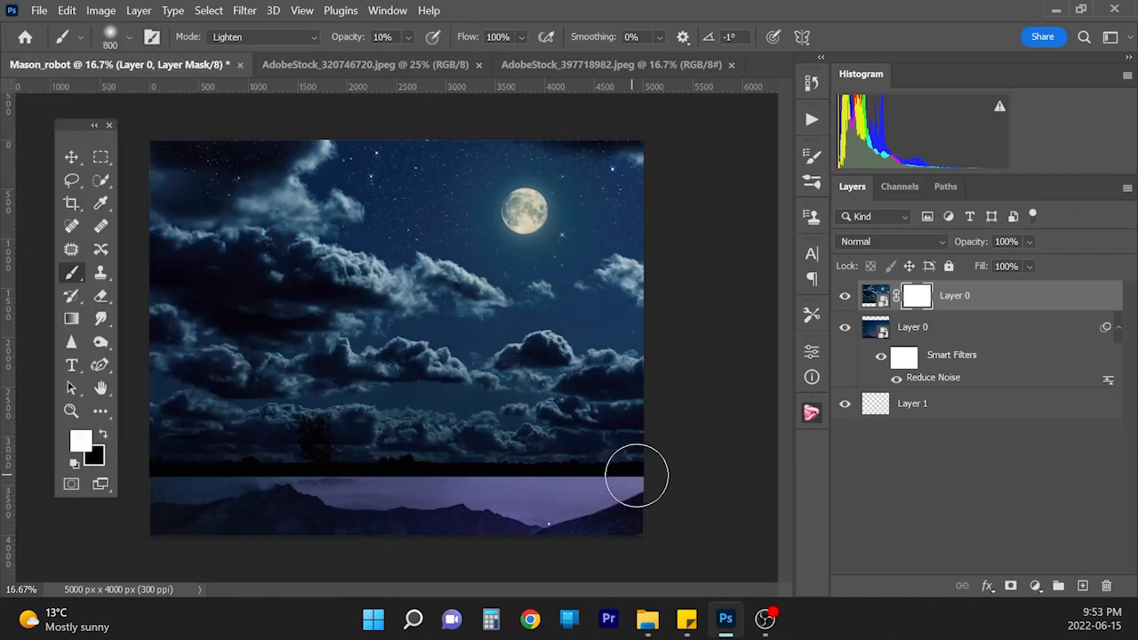
pyautogui.click(407, 37)
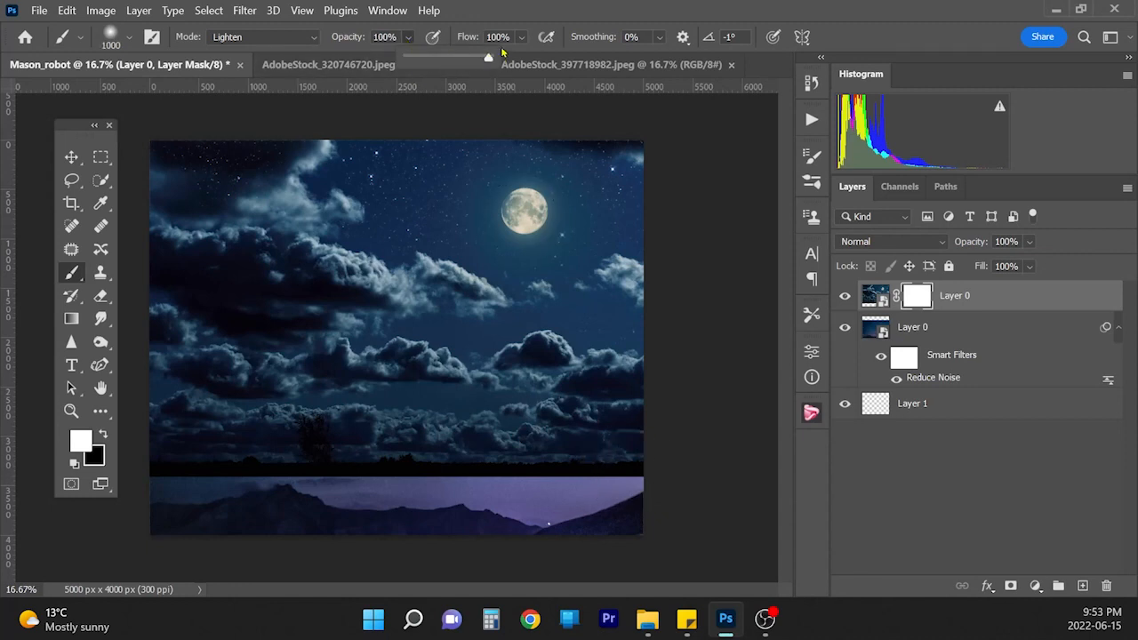
# Step: Paint black on the mask in Normal mode to hide the dark horizon and lower clouds, softening the blend at 18% opacity
pyautogui.moveTo(648, 464)
pyautogui.mouseDown()
pyautogui.moveTo(345, 487)
pyautogui.moveTo(614, 467)
pyautogui.mouseUp()
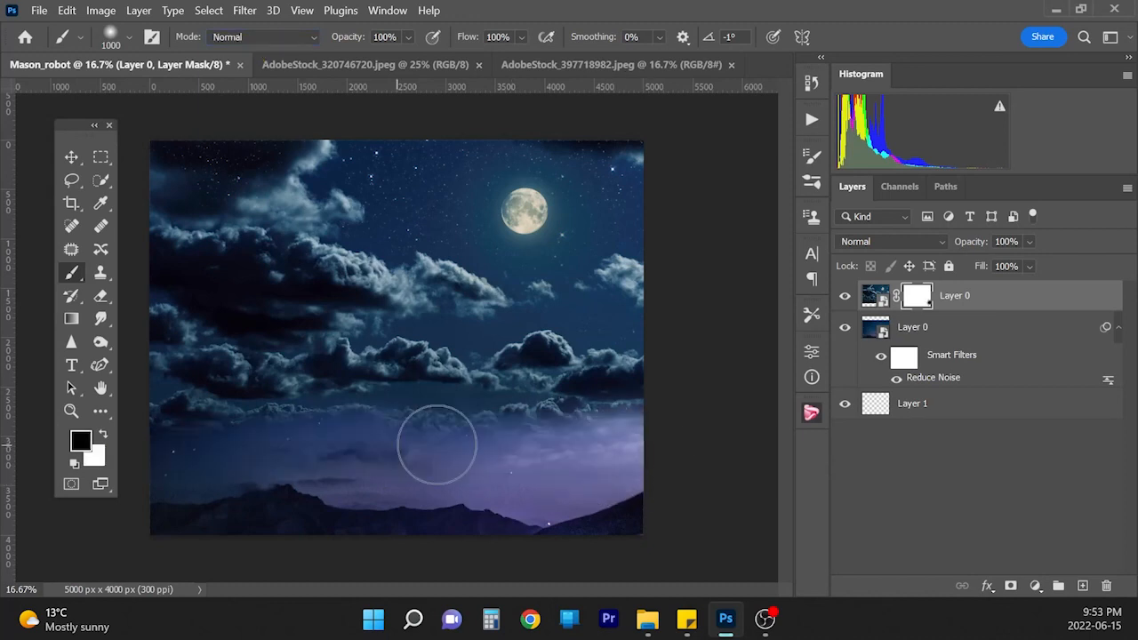
pyautogui.press('4')
pyautogui.moveTo(437, 445); pyautogui.dragTo(402, 412)
pyautogui.press('1')
pyautogui.press('8')
pyautogui.moveTo(603, 359); pyautogui.dragTo(539, 360)
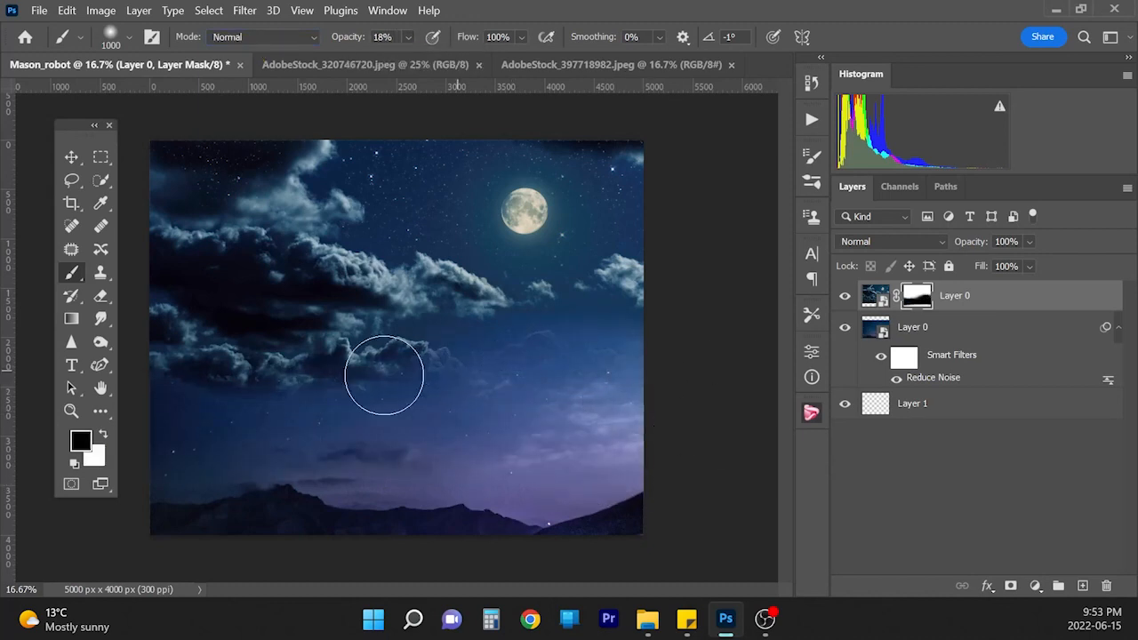
# Step: Refine the mask around the lower cloud edges by alternating black and white, reducing the brush to 250 px and its opacity to 40%
pyautogui.press('7')
pyautogui.press('1')
pyautogui.press('[')
pyautogui.press('[')
pyautogui.press('[')
pyautogui.press('x')
pyautogui.press('x')
pyautogui.press('x')
pyautogui.press('[')
pyautogui.press('[')
pyautogui.press('[')
pyautogui.press('[')
pyautogui.press('[')
pyautogui.press('x')
pyautogui.moveTo(411, 359)
pyautogui.mouseDown()
pyautogui.moveTo(379, 350)
pyautogui.moveTo(367, 368)
pyautogui.mouseUp()
pyautogui.press('x')
pyautogui.press('4')
pyautogui.press('x')
# Step: Enlarge the masked moonlit sky layer slightly from its lower corner to cover the canvas edge
pyautogui.hotkey('ctrl', '+')
pyautogui.hotkey('ctrl', 't')
pyautogui.moveTo(27, 543); pyautogui.dragTo(25, 546)
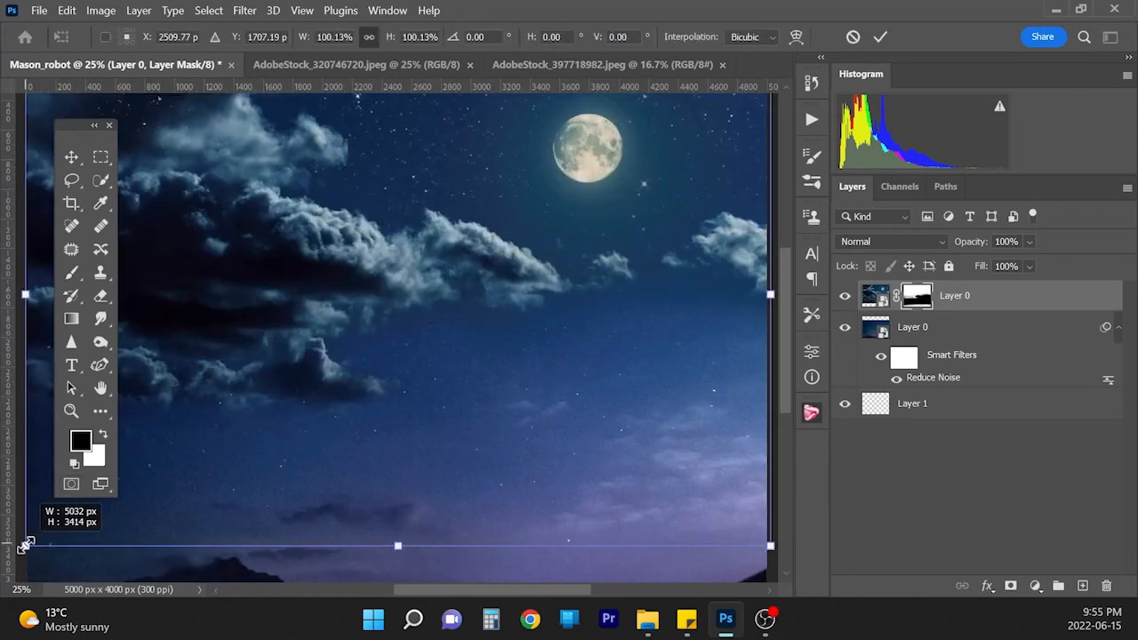
pyautogui.moveTo(24, 546); pyautogui.dragTo(22, 550)
pyautogui.press('Return')
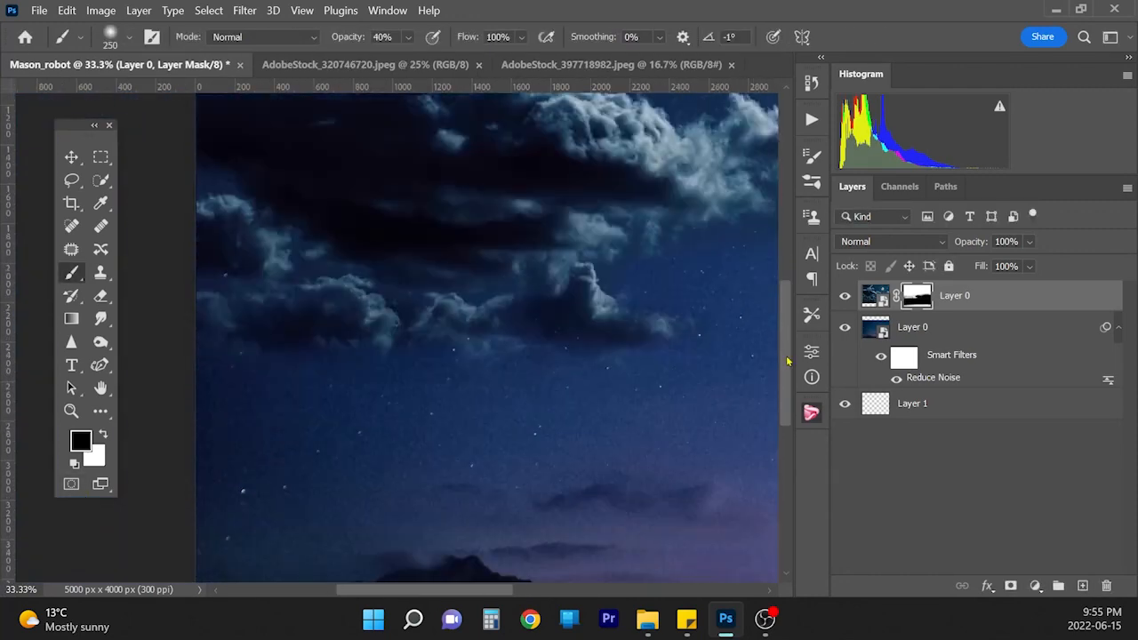
# Step: Select both sky layers and transform them together, adjusting their size slightly at the upper corner of the canvas
pyautogui.hotkey('ctrl', '-')
pyautogui.hotkey('ctrl', '-')
pyautogui.keyDown('shift'); pyautogui.click(966, 326); pyautogui.keyUp('shift')
pyautogui.hotkey('ctrl', 't')
pyautogui.moveTo(643, 140); pyautogui.dragTo(641, 137)
pyautogui.press('Return')
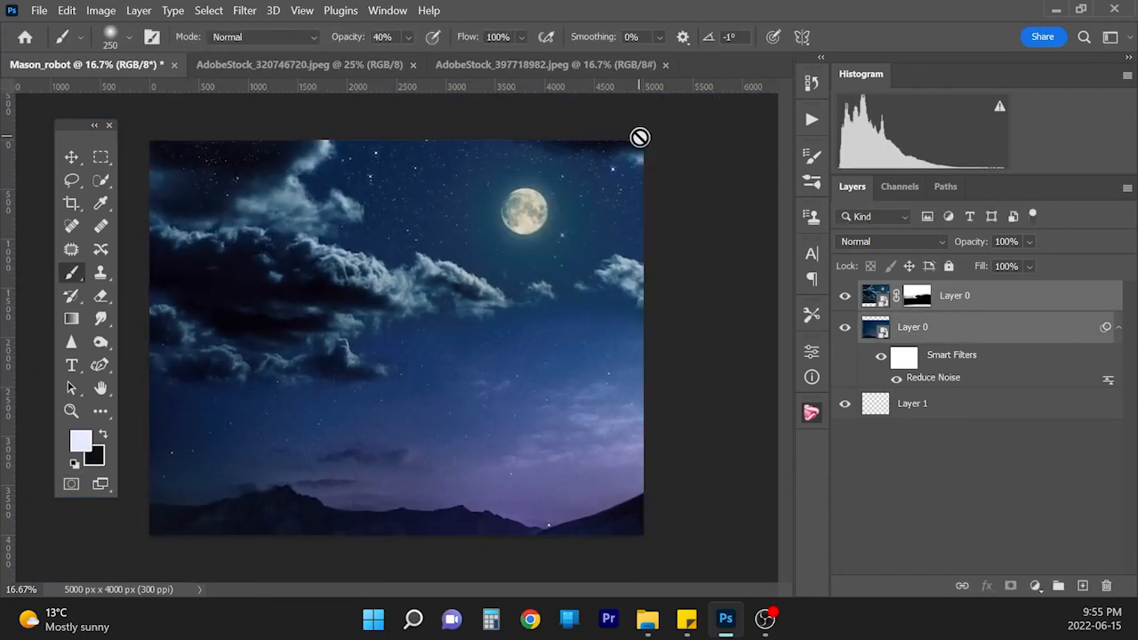
# Step: Switch to AdobeStock_397718982.jpeg and duplicate its Background layer
pyautogui.click(623, 64)
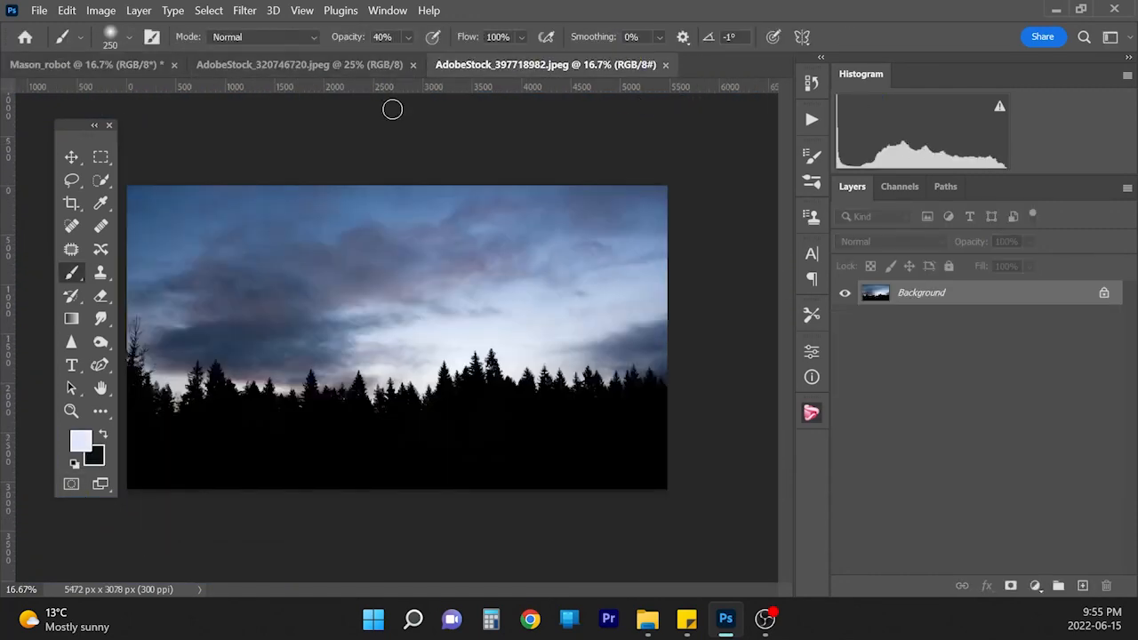
pyautogui.moveTo(942, 300); pyautogui.dragTo(1083, 586)
pyautogui.click(208, 9)
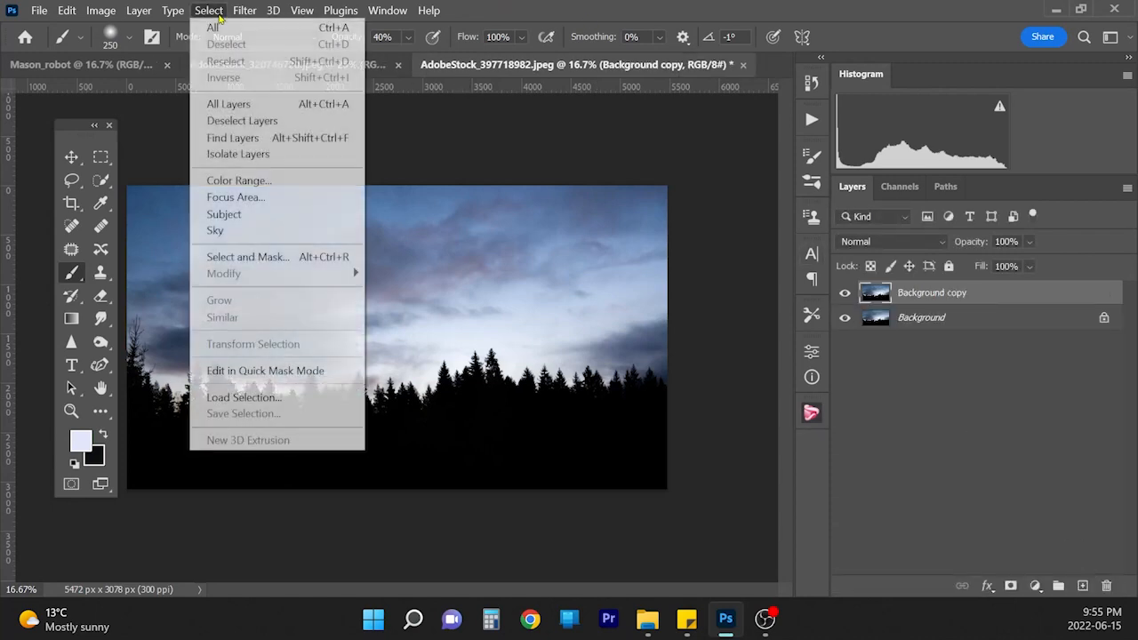
pyautogui.click(273, 259)
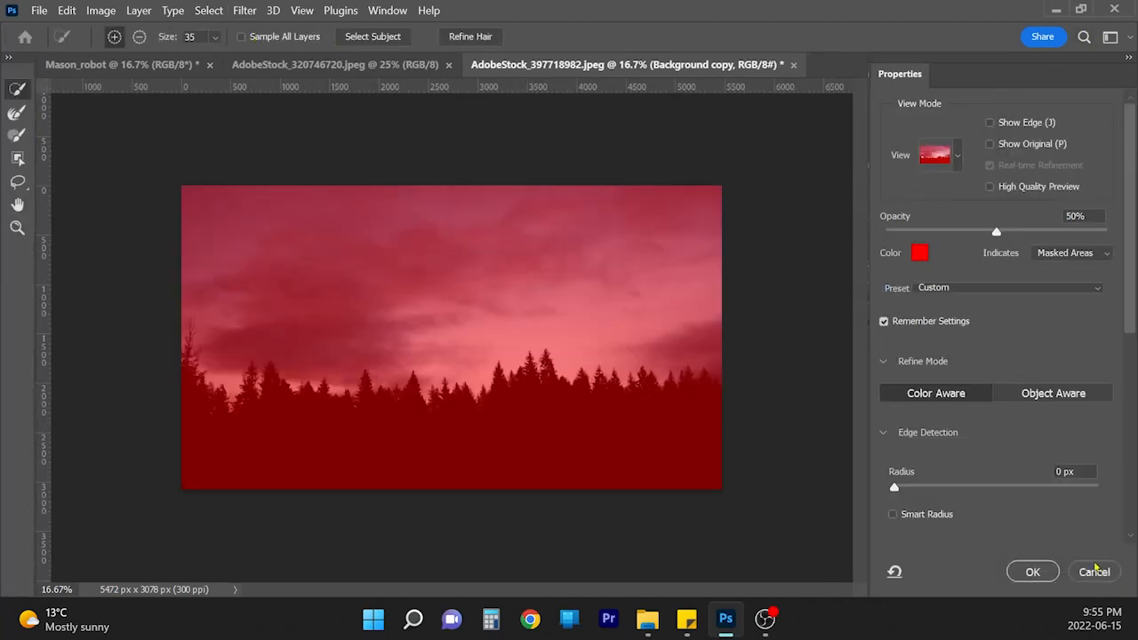
pyautogui.click(1095, 572)
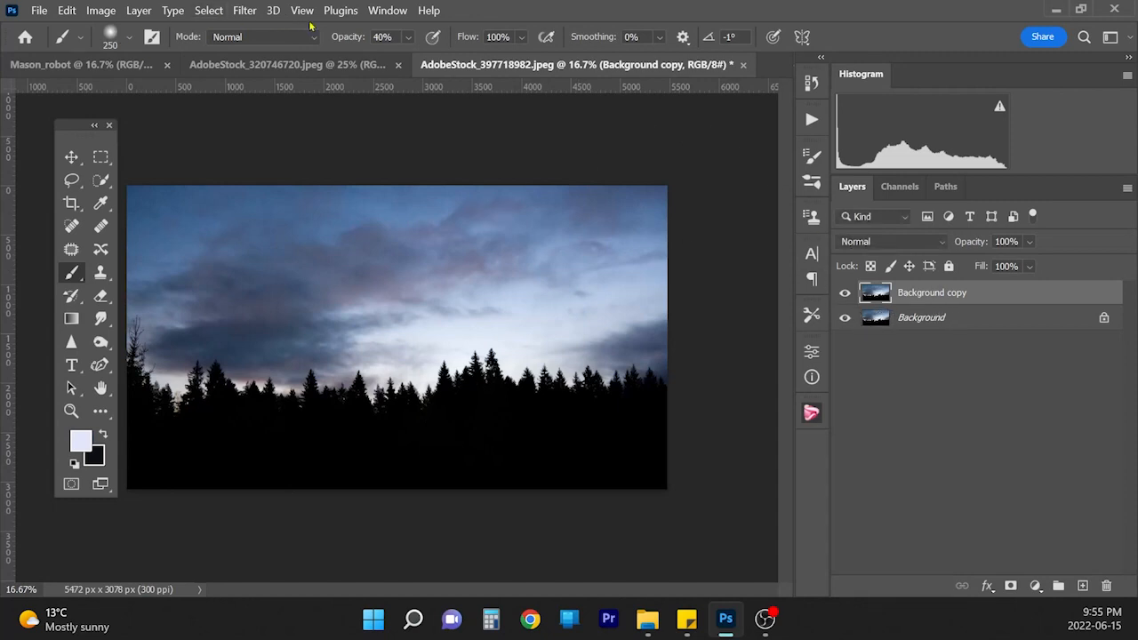
# Step: Select the black forest silhouette with Color Range by sampling the dark tree area at a fuzziness of 40
pyautogui.click(244, 9)
pyautogui.moveTo(208, 10)
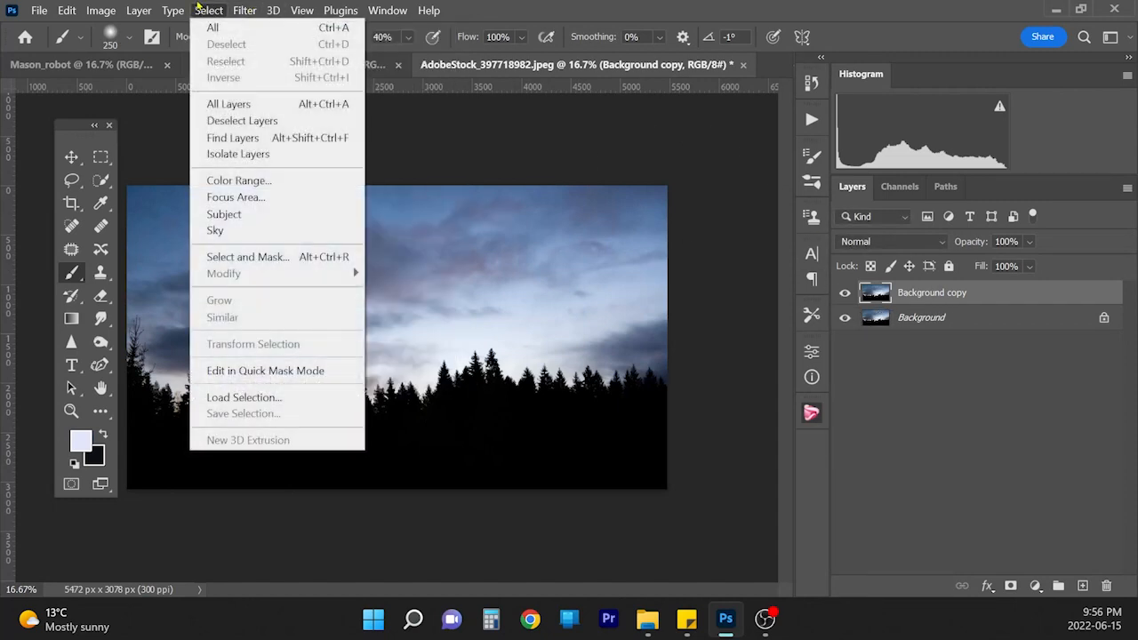
pyautogui.click(238, 180)
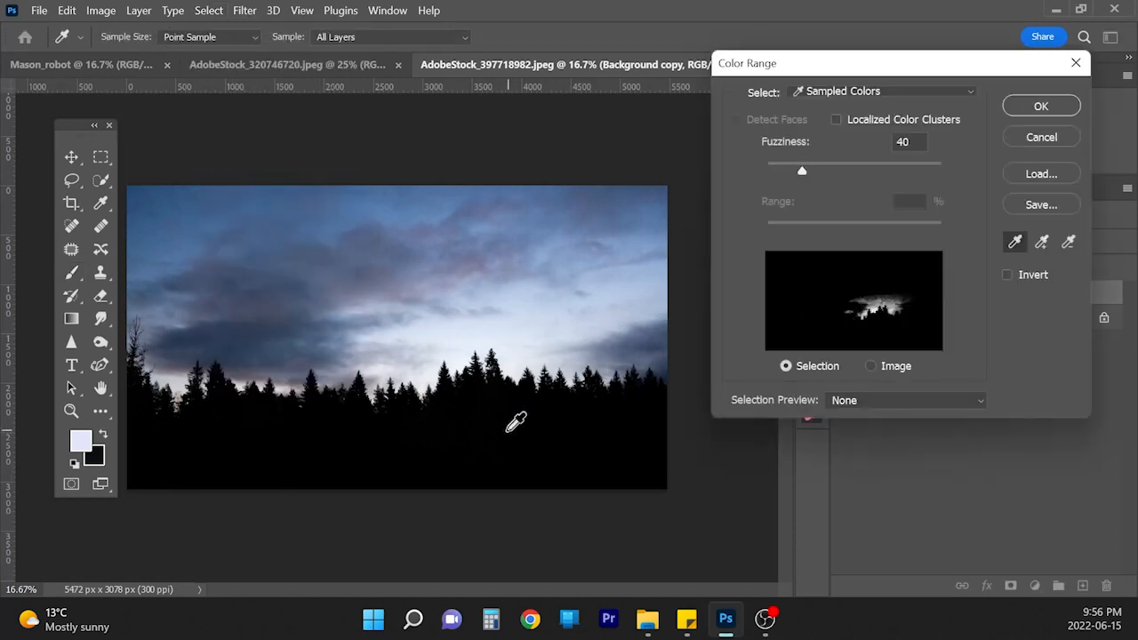
pyautogui.click(514, 423)
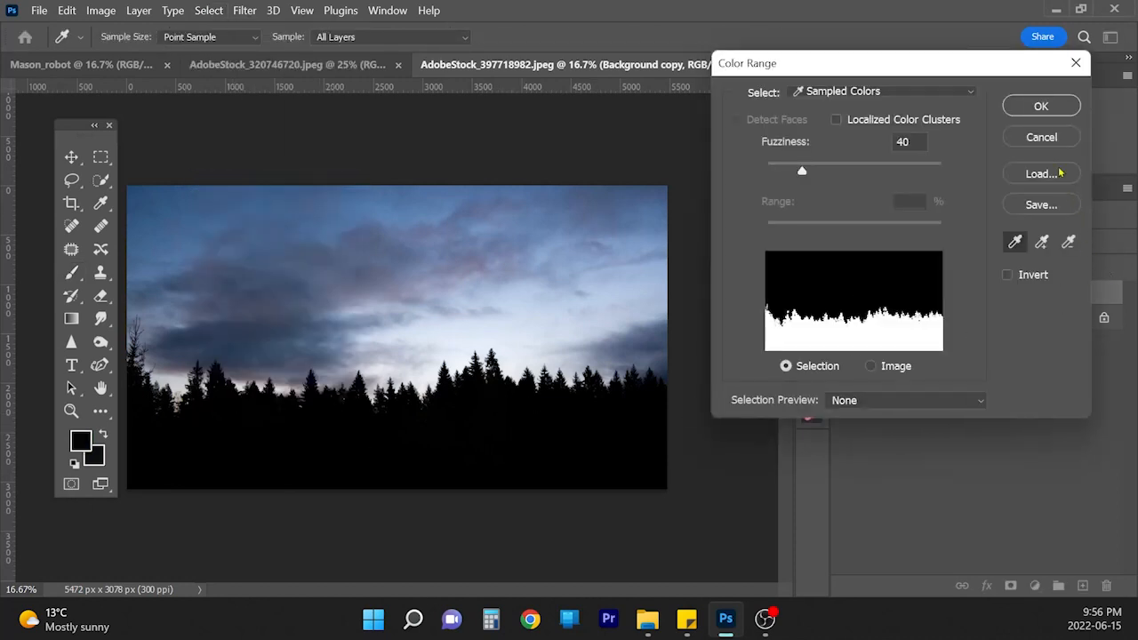
pyautogui.click(1041, 107)
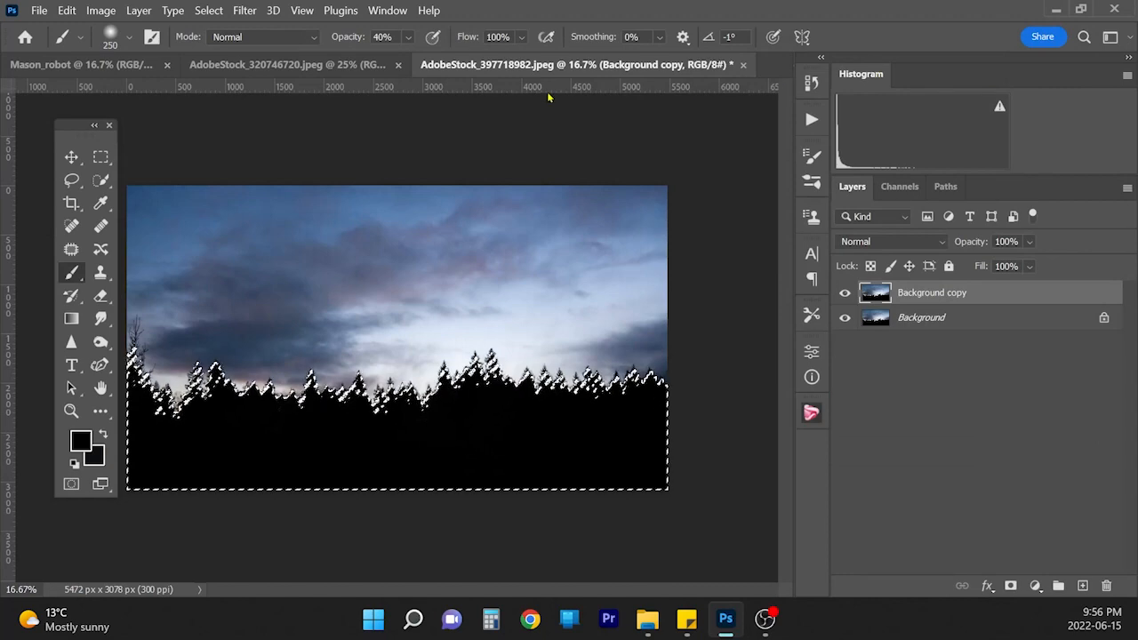
# Step: Feather the forest selection by 1 pixel
pyautogui.click(246, 10)
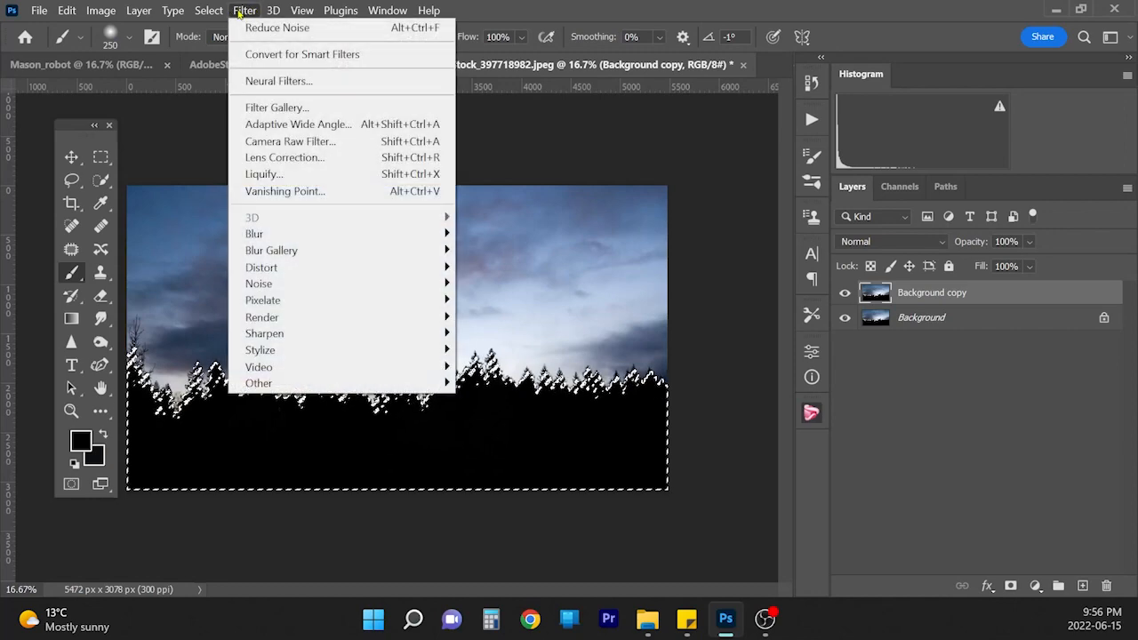
pyautogui.moveTo(180, 9)
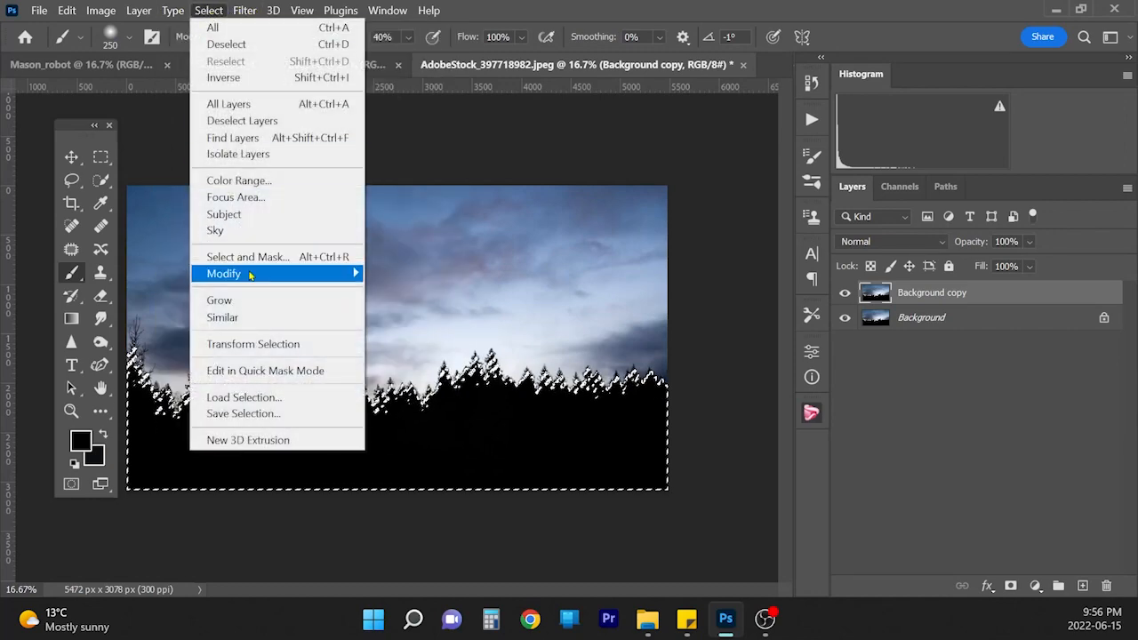
pyautogui.moveTo(249, 274)
pyautogui.click(400, 339)
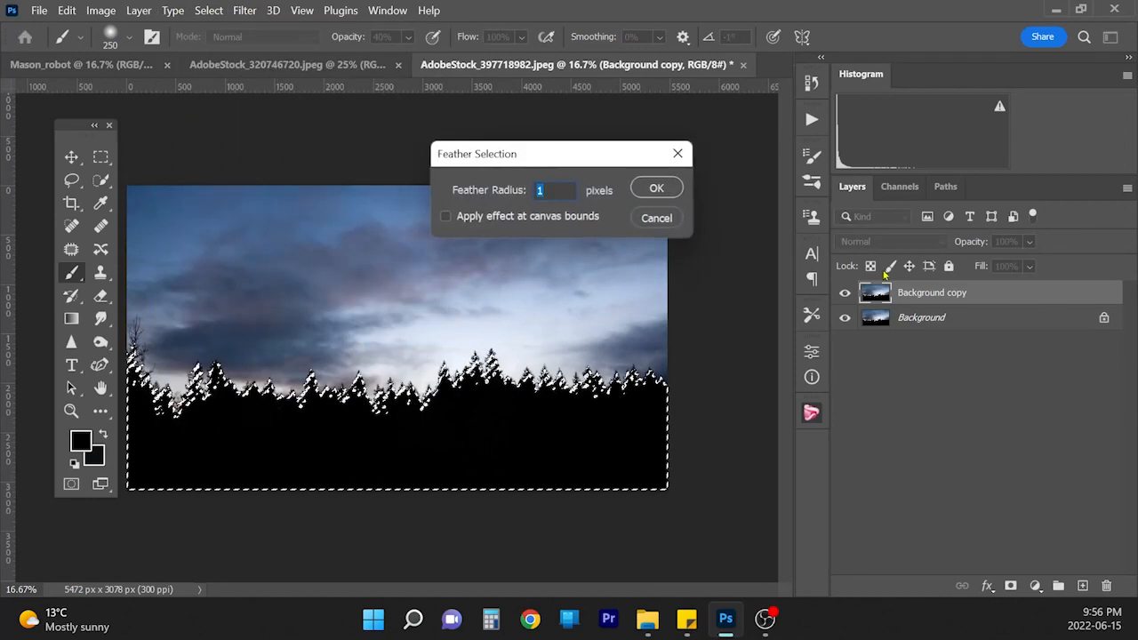
pyautogui.click(659, 188)
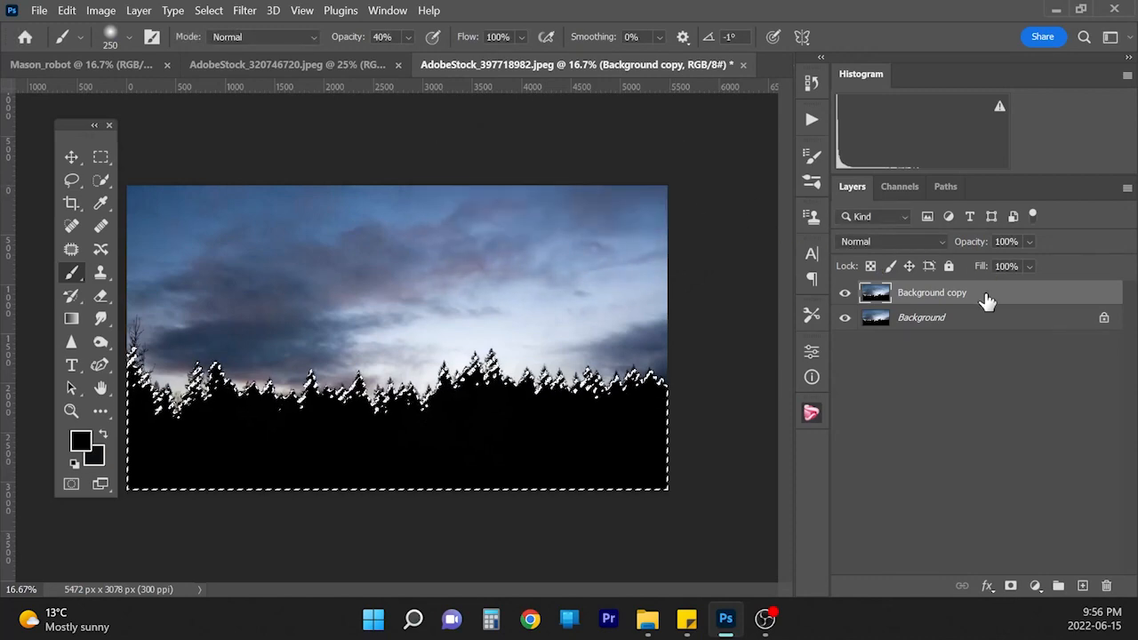
# Step: Move the selected forest silhouette into the Mason_robot document and position it across the full canvas width
pyautogui.click(71, 158)
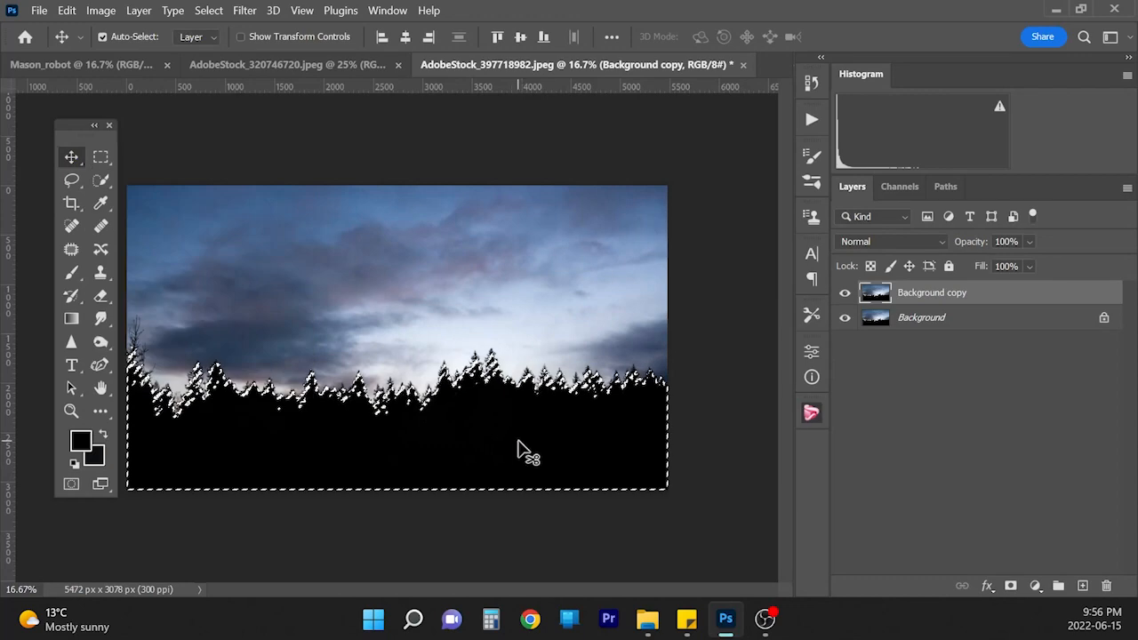
pyautogui.moveTo(514, 438); pyautogui.dragTo(135, 69)
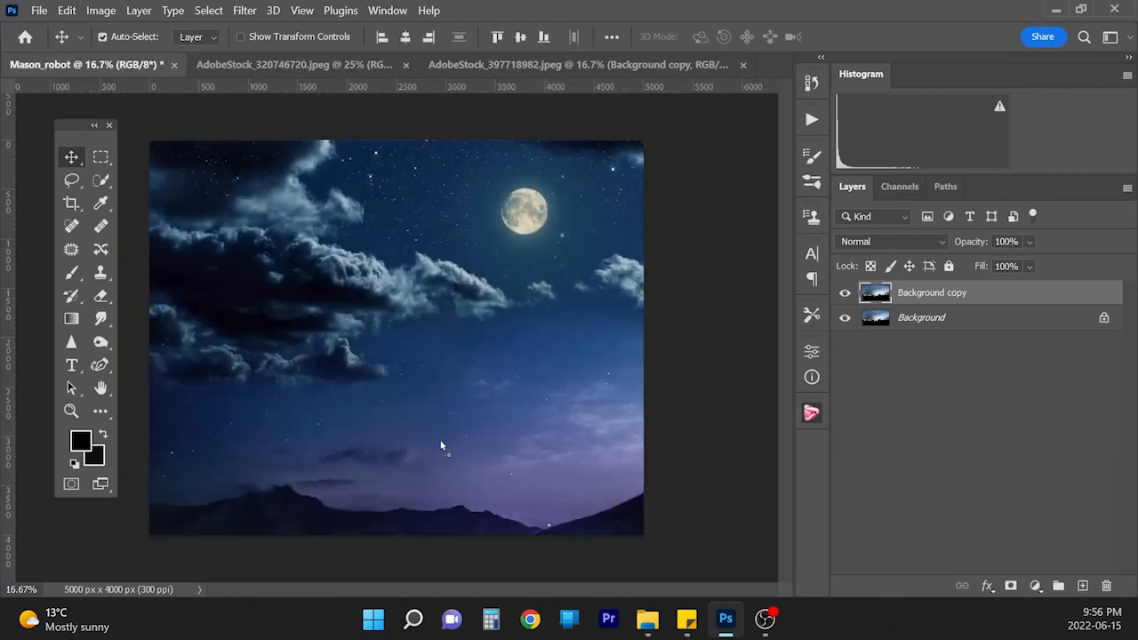
pyautogui.moveTo(444, 455); pyautogui.dragTo(441, 455)
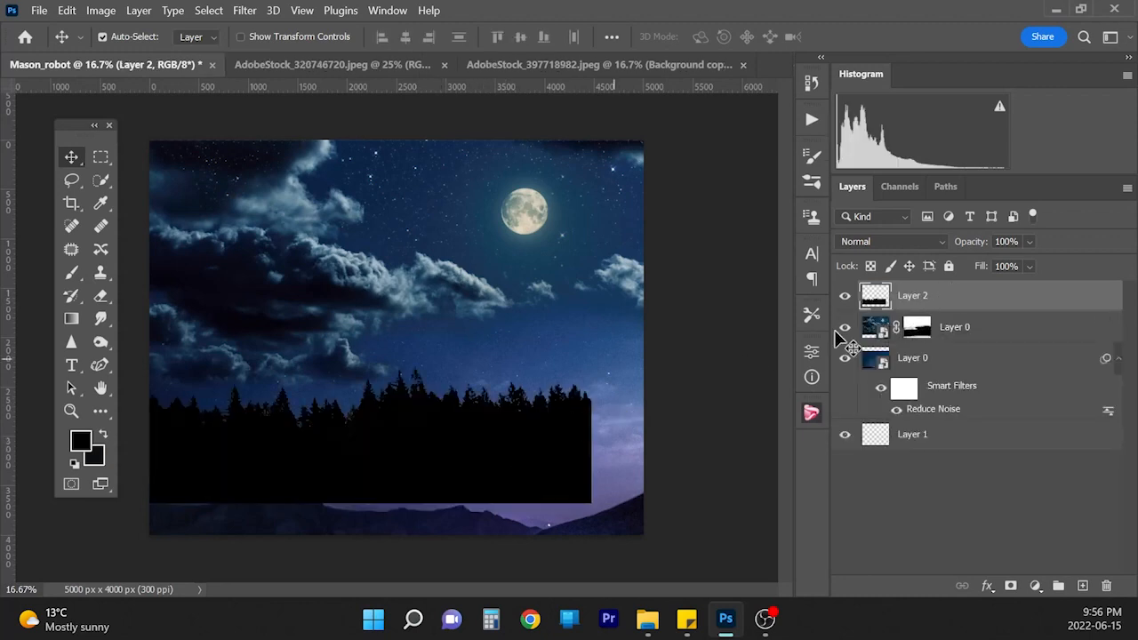
pyautogui.moveTo(491, 457); pyautogui.dragTo(516, 457)
# Step: Convert the forest layer to a smart object and move it down to the canvas's lower edge
pyautogui.rightClick(898, 300)
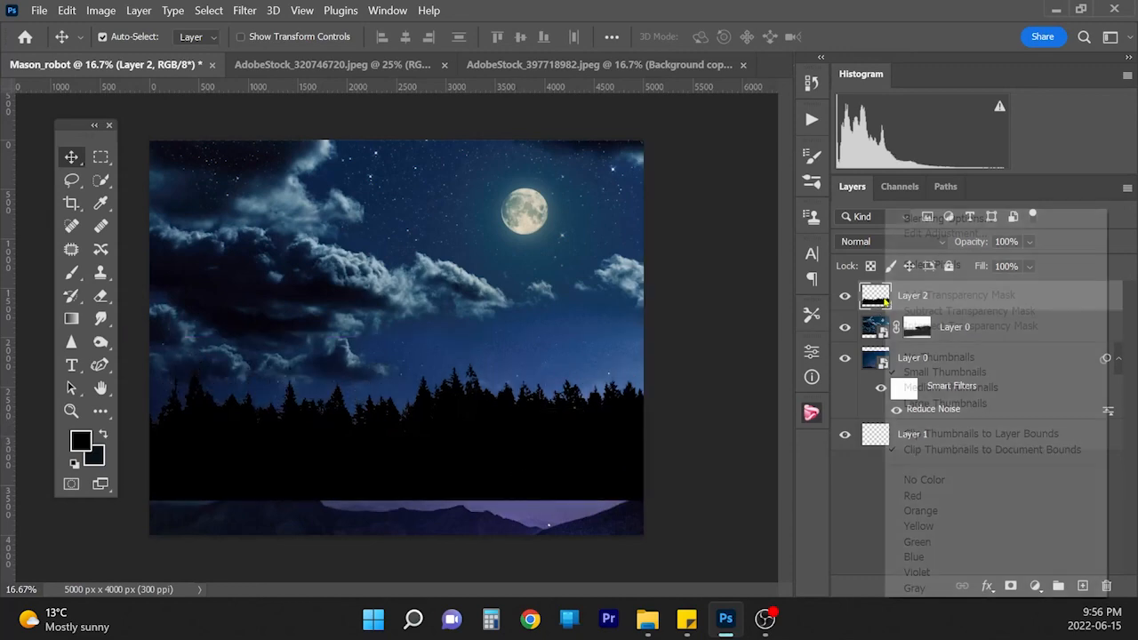
pyautogui.press('Escape')
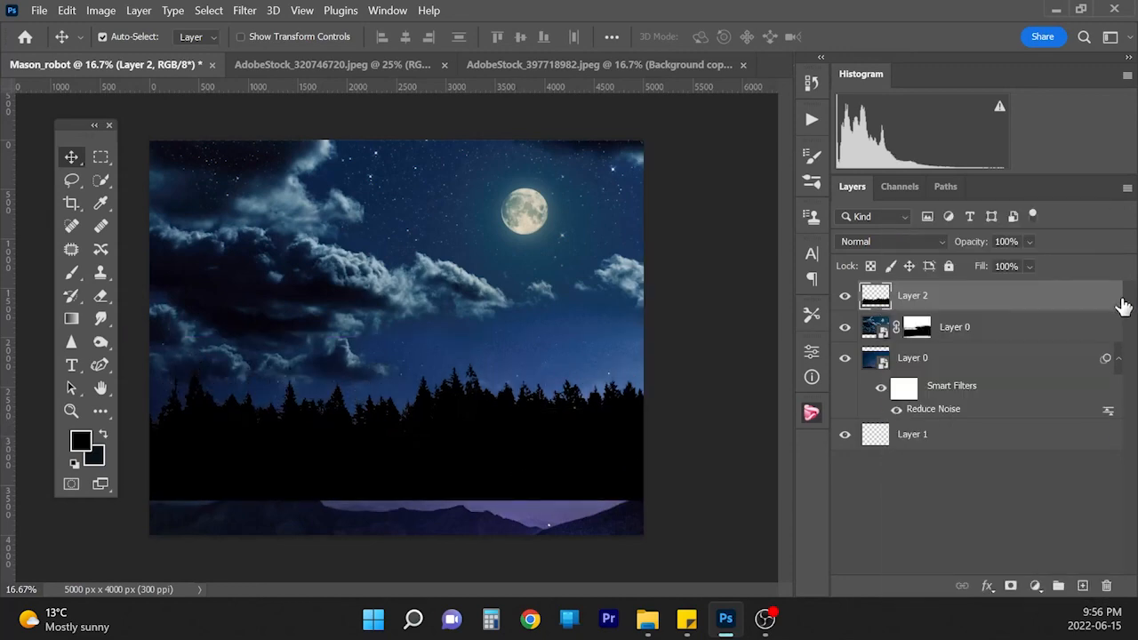
pyautogui.rightClick(1009, 295)
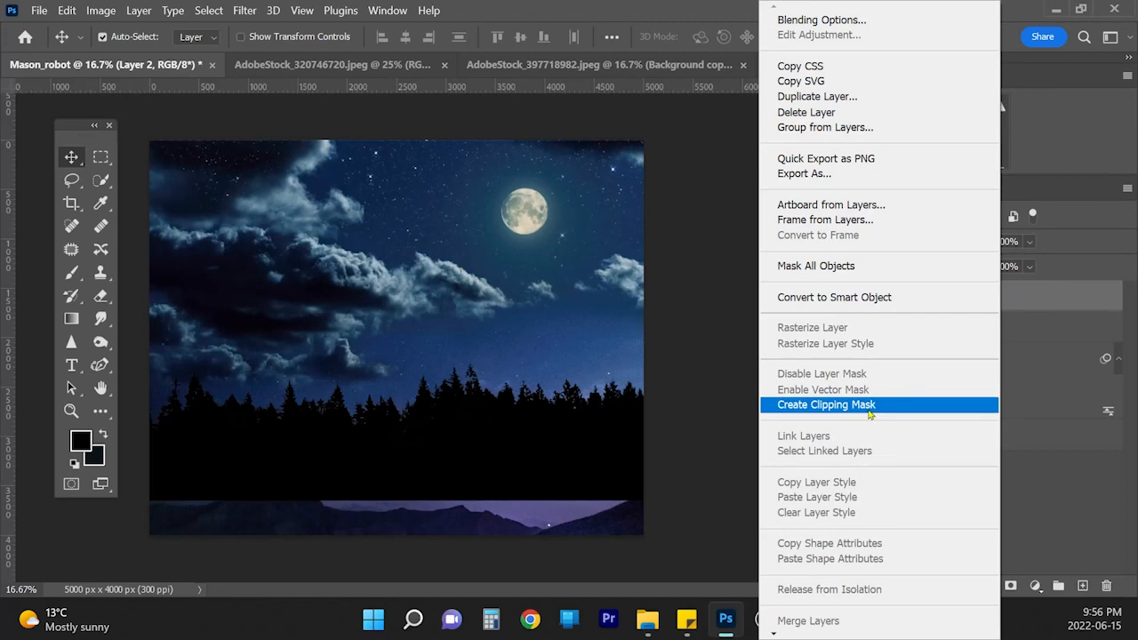
pyautogui.click(866, 299)
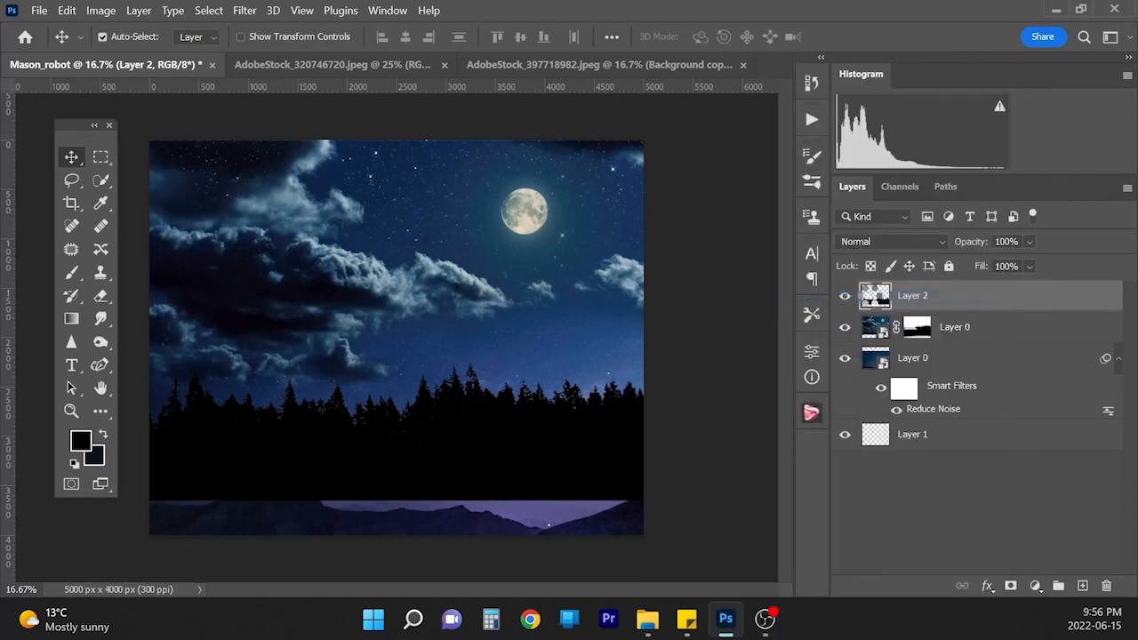
pyautogui.moveTo(869, 300); pyautogui.dragTo(522, 499)
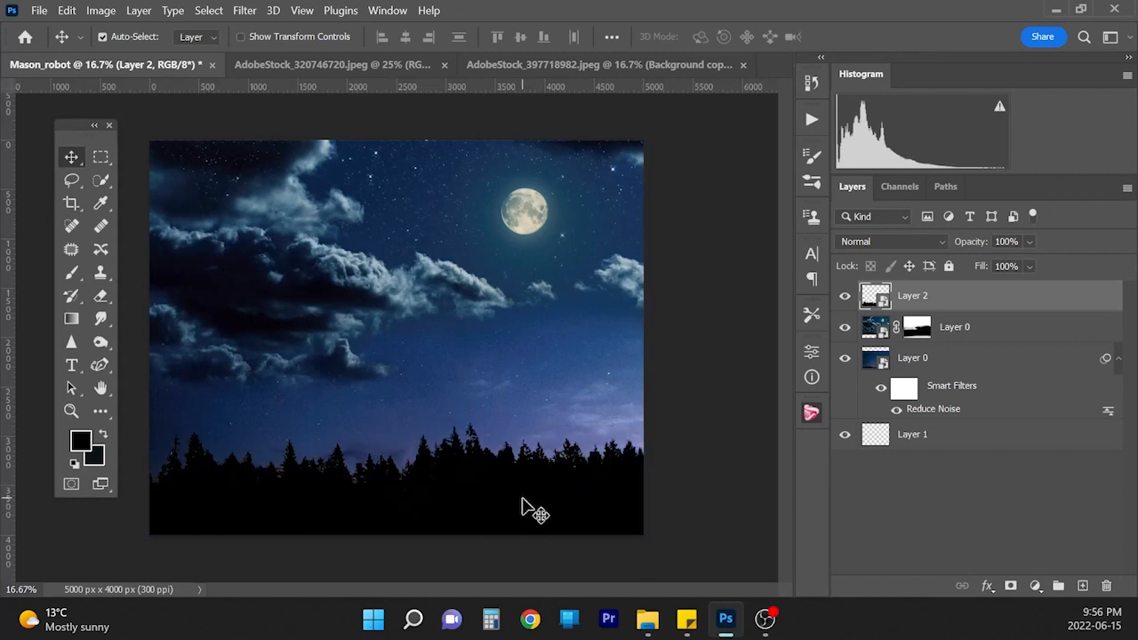
# Step: Scale the forest layer proportionally to about 92% so that it spans the canvas width
pyautogui.hotkey('ctrl', 't')
pyautogui.moveTo(646, 399); pyautogui.dragTo(622, 415)
pyautogui.moveTo(587, 469); pyautogui.dragTo(608, 448)
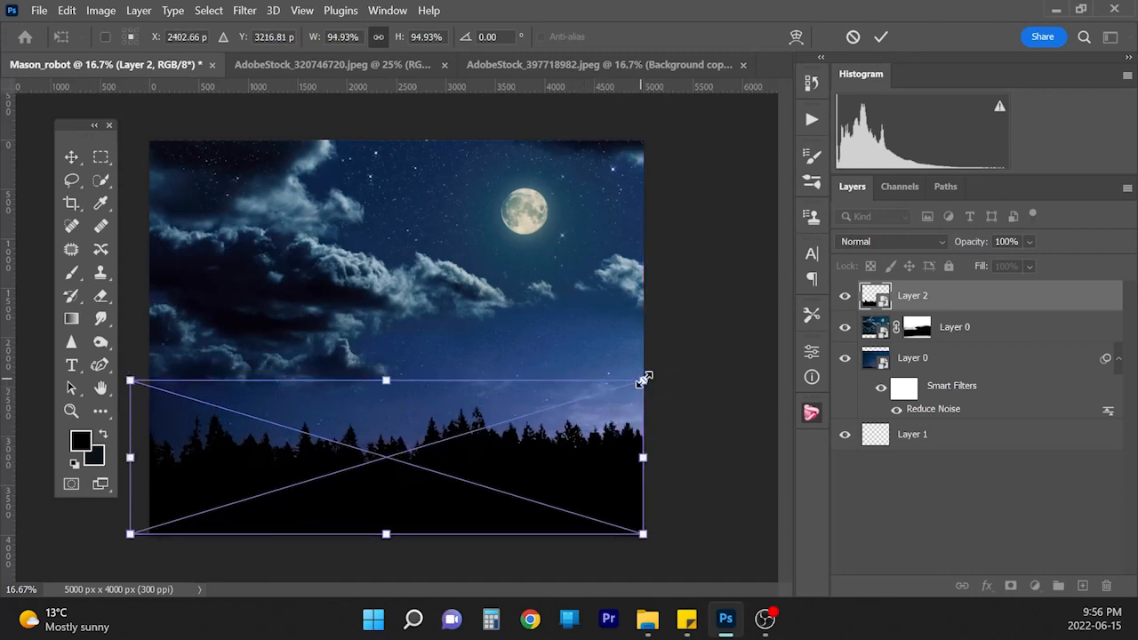
pyautogui.moveTo(644, 380); pyautogui.dragTo(623, 394)
pyautogui.moveTo(586, 467)
pyautogui.mouseDown()
pyautogui.moveTo(602, 454)
pyautogui.moveTo(579, 467)
pyautogui.mouseUp()
pyautogui.moveTo(632, 389); pyautogui.dragTo(648, 383)
pyautogui.moveTo(147, 534); pyautogui.dragTo(148, 536)
# Step: Lower the forest in the transform to a Y position of about 3810 px, leaving only the treetops along the lower edge, and apply it
pyautogui.hotkey('shift', 'Down')
pyautogui.hotkey('shift', 'Down')
pyautogui.hotkey('shift', 'Down')
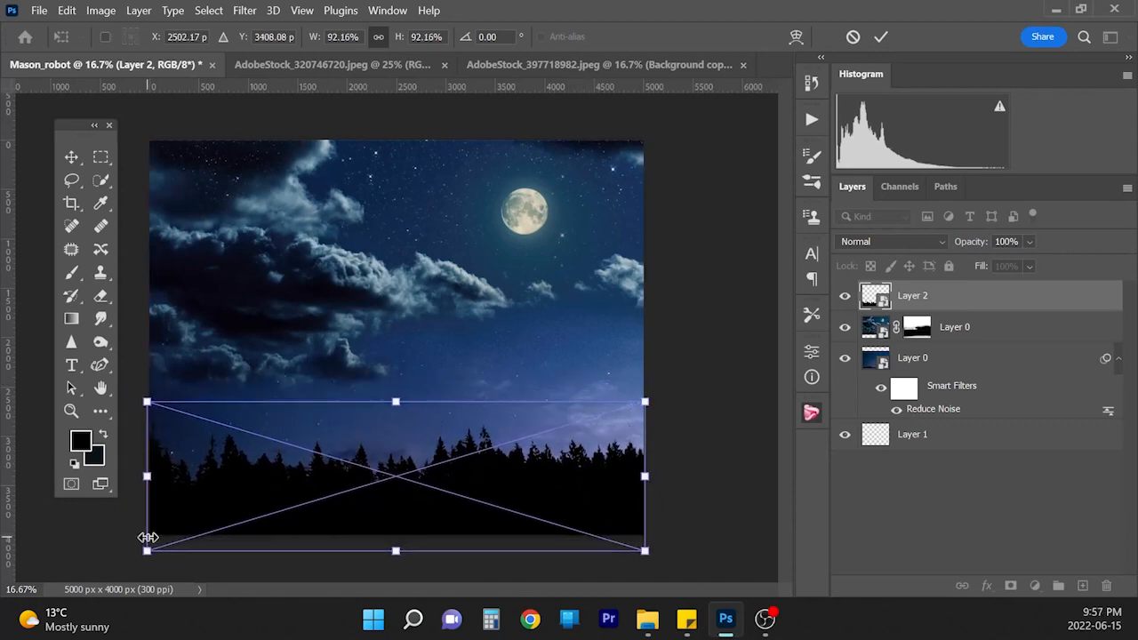
pyautogui.hotkey('shift', 'Down')
pyautogui.hotkey('shift', 'Down')
pyautogui.hotkey('shift', 'Down')
pyautogui.hotkey('shift', 'Down')
pyautogui.hotkey('shift', 'Down')
pyautogui.hotkey('shift', 'Down')
pyautogui.hotkey('shift', 'Down')
pyautogui.hotkey('shift', 'Down')
pyautogui.hotkey('shift', 'Down')
pyautogui.hotkey('shift', 'Down')
pyautogui.hotkey('shift', 'Down')
pyautogui.hotkey('shift', 'Down')
pyautogui.hotkey('shift', 'Down')
pyautogui.hotkey('shift', 'Down')
pyautogui.hotkey('shift', 'Down')
pyautogui.hotkey('shift', 'Down')
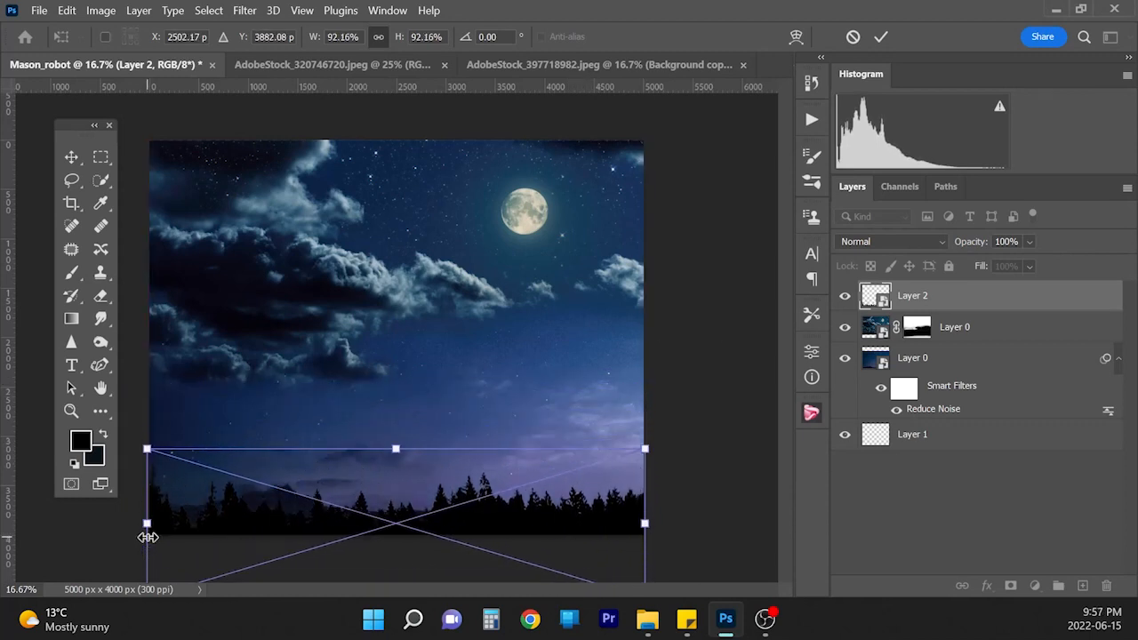
pyautogui.press('Up')
pyautogui.press('Up')
pyautogui.press('Up')
pyautogui.press('Up')
pyautogui.press('Up')
pyautogui.press('Up')
pyautogui.press('Up')
pyautogui.press('Up')
pyautogui.press('Up')
pyautogui.press('Up')
pyautogui.press('Up')
pyautogui.press('Up')
pyautogui.press('Up')
pyautogui.press('Up')
pyautogui.press('Up')
pyautogui.press('Up')
pyautogui.press('Up')
pyautogui.press('Up')
pyautogui.press('Up')
pyautogui.press('Up')
pyautogui.press('Down')
pyautogui.press('Down')
pyautogui.press('Down')
pyautogui.press('Down')
pyautogui.press('Down')
pyautogui.press('Down')
pyautogui.press('Down')
pyautogui.press('Down')
pyautogui.press('Down')
pyautogui.press('Down')
pyautogui.press('Down')
pyautogui.press('Down')
pyautogui.press('Down')
pyautogui.press('Down')
pyautogui.press('Down')
pyautogui.press('Down')
pyautogui.press('Down')
pyautogui.press('Down')
pyautogui.press('Down')
pyautogui.press('Down')
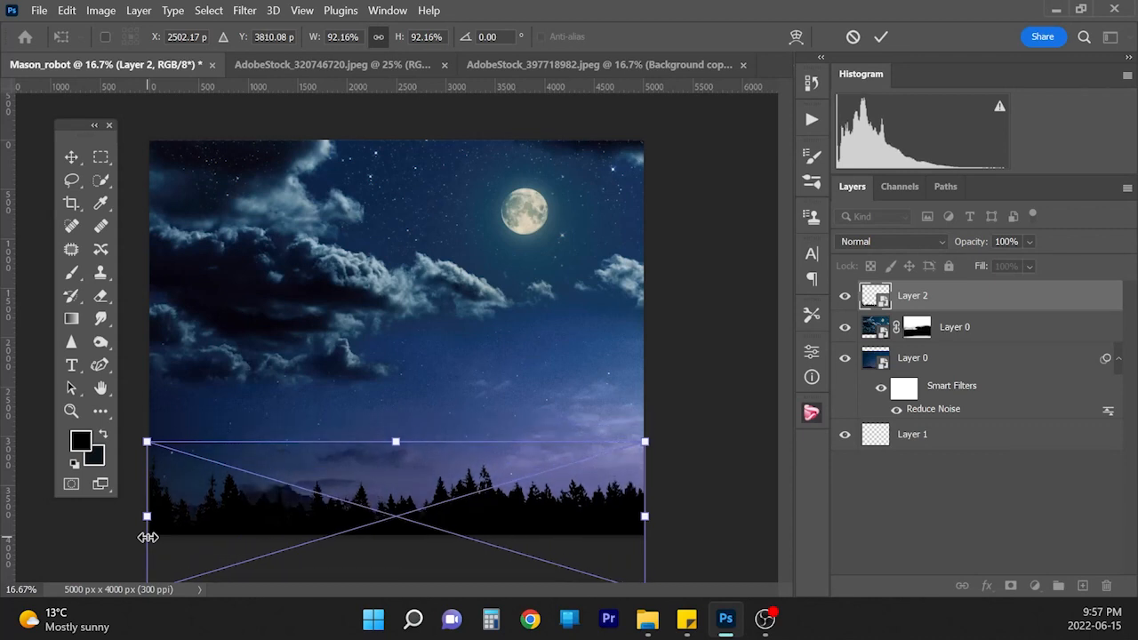
pyautogui.press('Return')
# Step: Add a layer mask to the forest and touch it up with a black brush at 100% opacity, reducing the brush to 70 px
pyautogui.click(1010, 585)
pyautogui.press('b')
pyautogui.click(486, 473)
pyautogui.press('0')
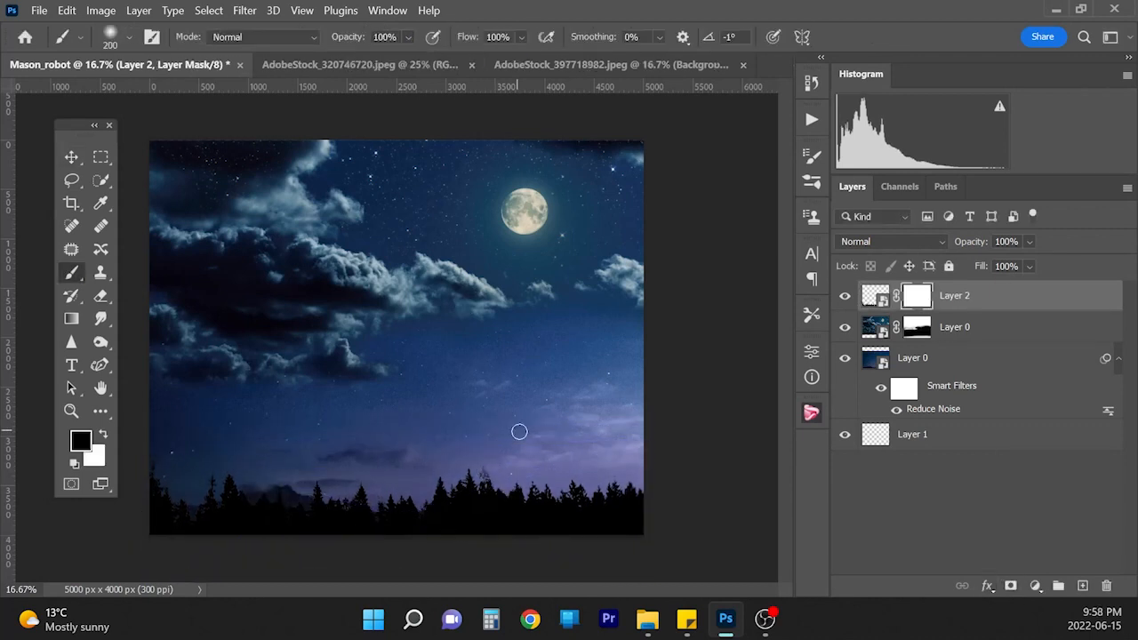
pyautogui.press('[')
pyautogui.press('[')
pyautogui.press('[')
pyautogui.press('[')
pyautogui.press('[')
pyautogui.press('[')
pyautogui.press('[')
# Step: Add a Brightness/Contrast adjustment clipped to the lower sky layer with Reduce Noise and lower its brightness
pyautogui.hotkey('ctrl', '-')
pyautogui.click(960, 358)
pyautogui.click(1036, 585)
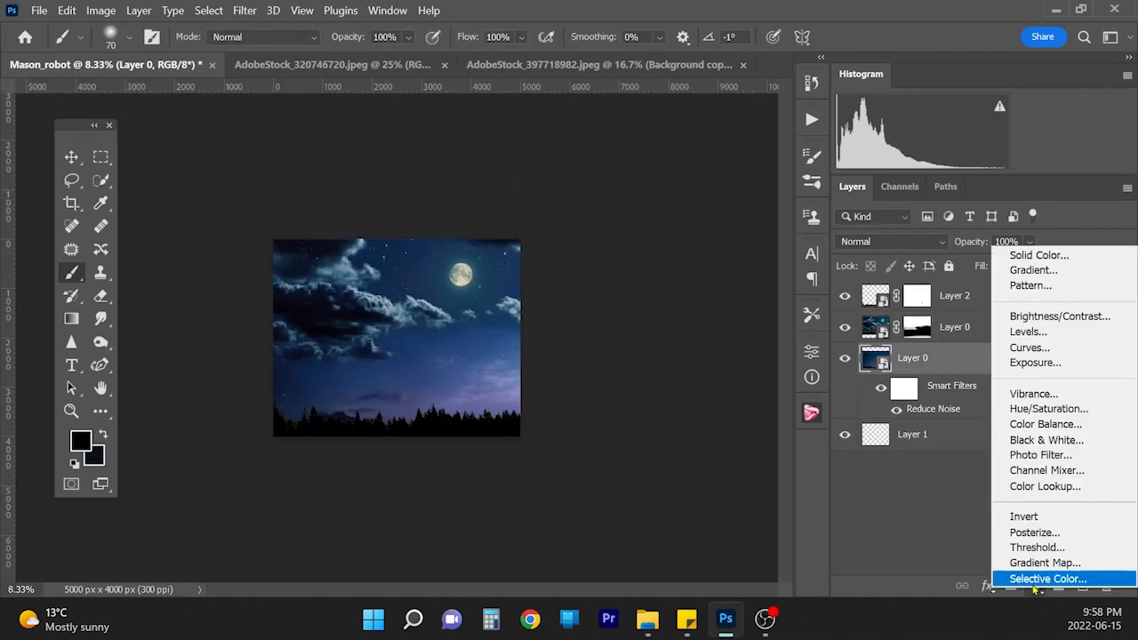
pyautogui.click(1088, 316)
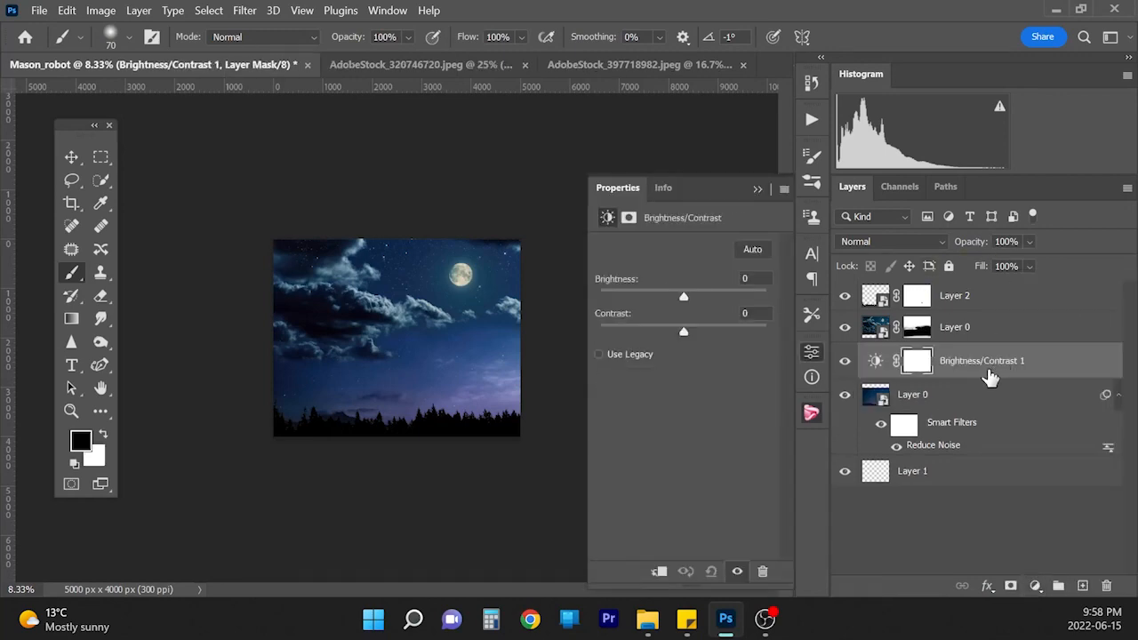
pyautogui.rightClick(987, 364)
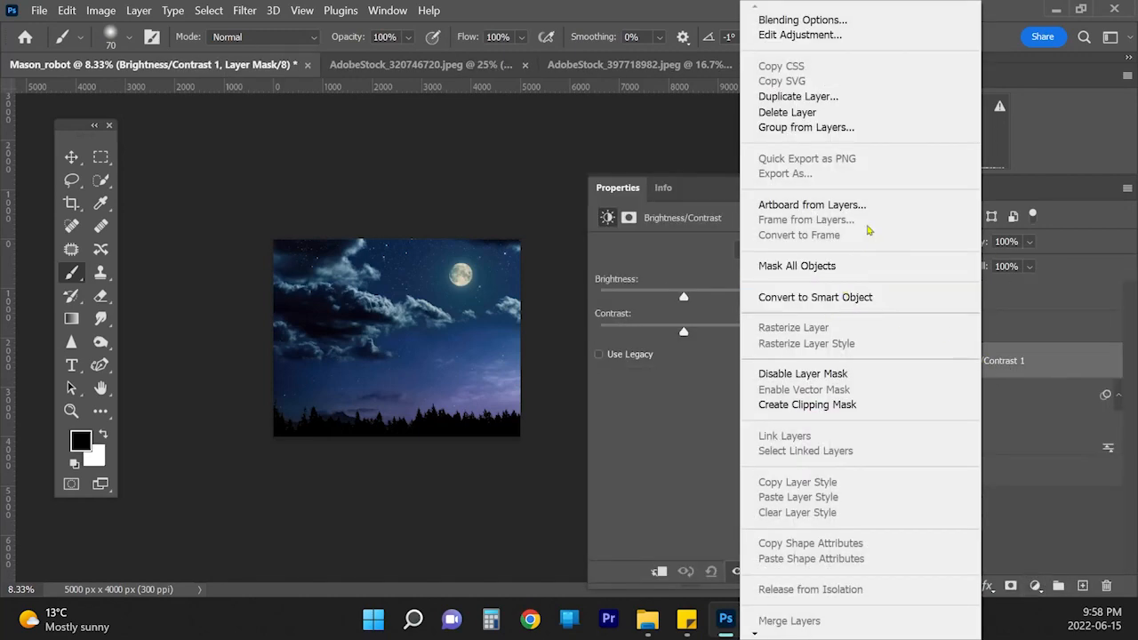
pyautogui.click(829, 405)
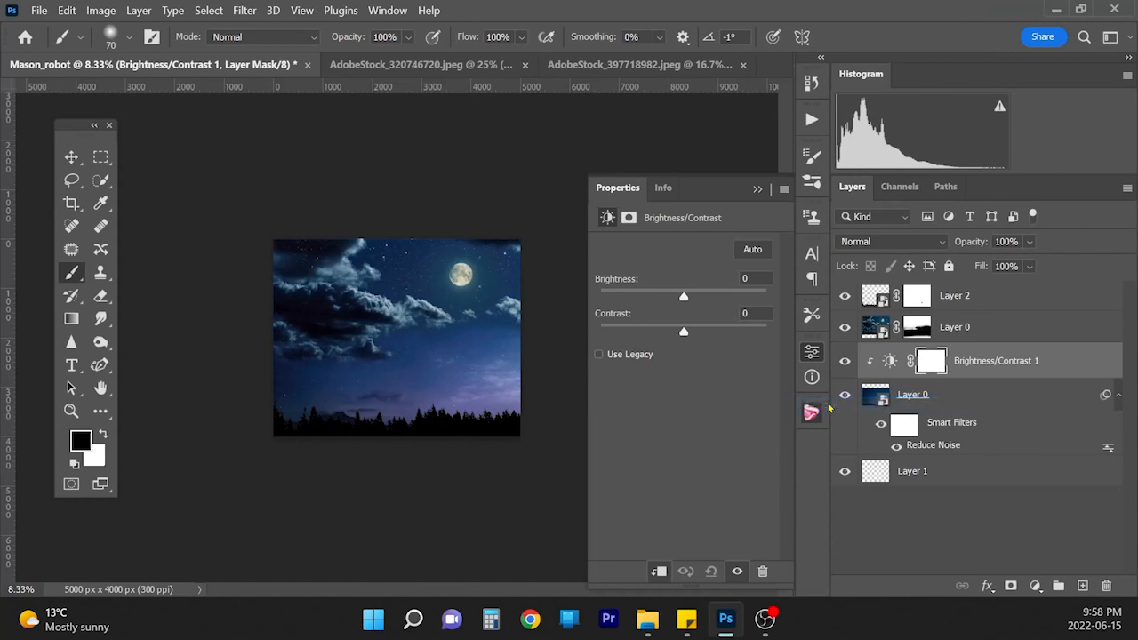
pyautogui.moveTo(673, 305); pyautogui.dragTo(658, 307)
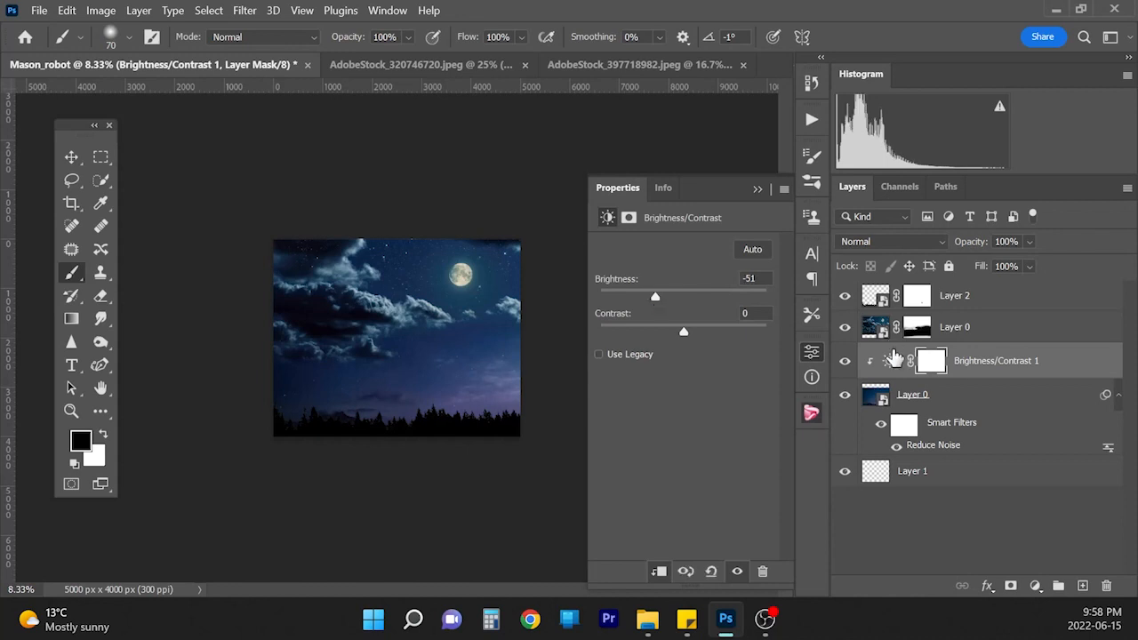
pyautogui.moveTo(655, 297); pyautogui.dragTo(671, 303)
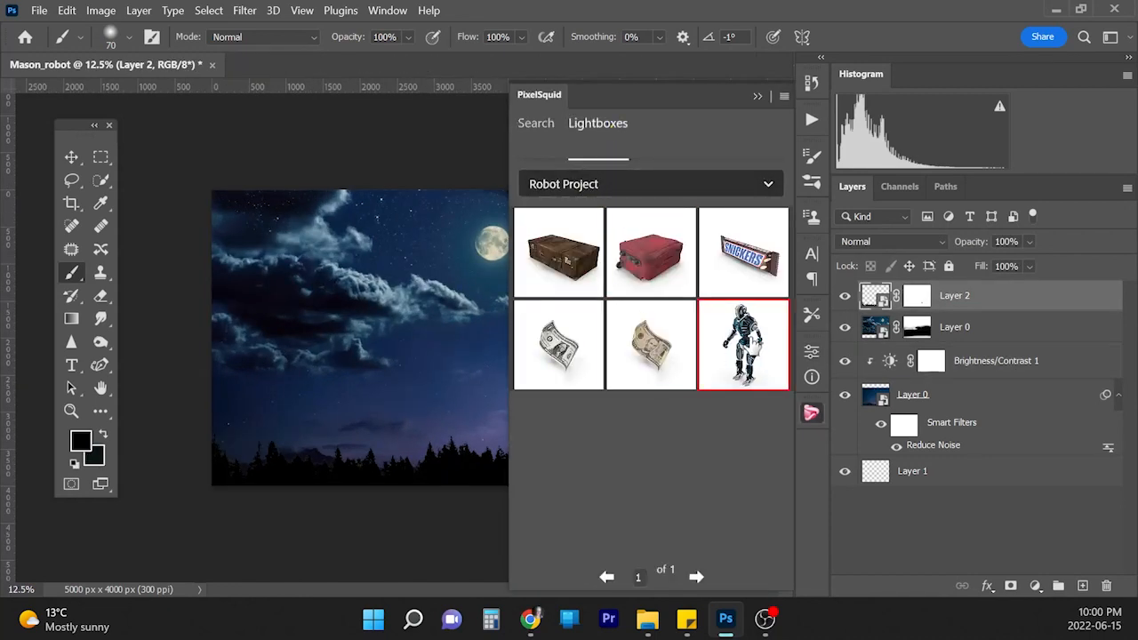
# Step: Add the robot from the PixelSquid Robot Project lightbox and rotate it to a side view facing the moon
pyautogui.click(754, 346)
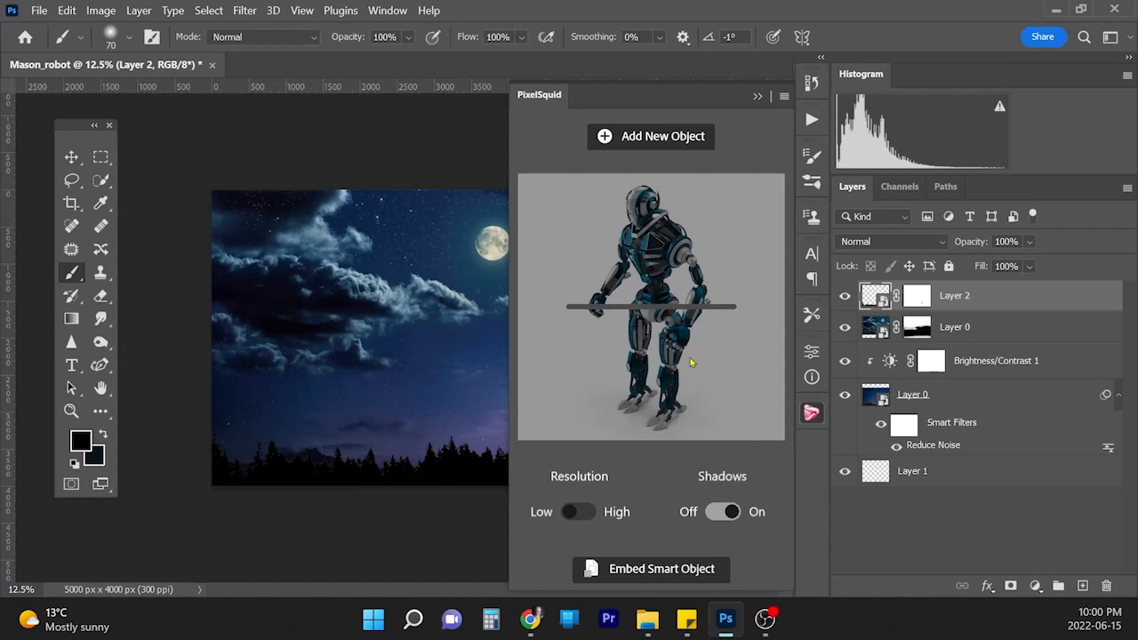
pyautogui.moveTo(642, 275); pyautogui.dragTo(633, 260)
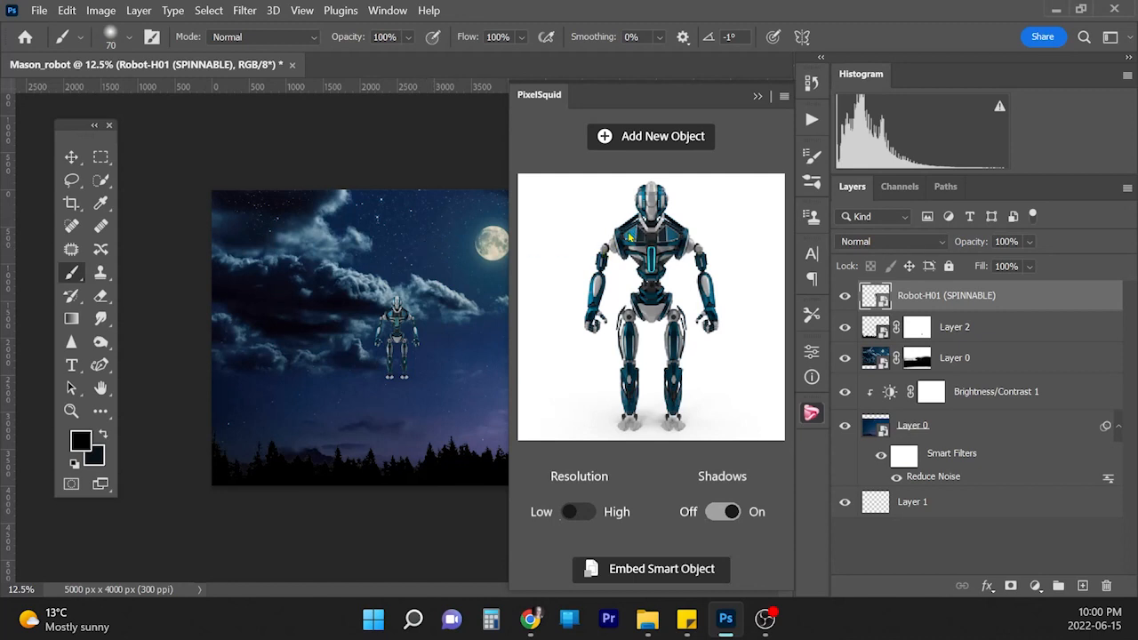
pyautogui.moveTo(633, 237); pyautogui.dragTo(675, 242)
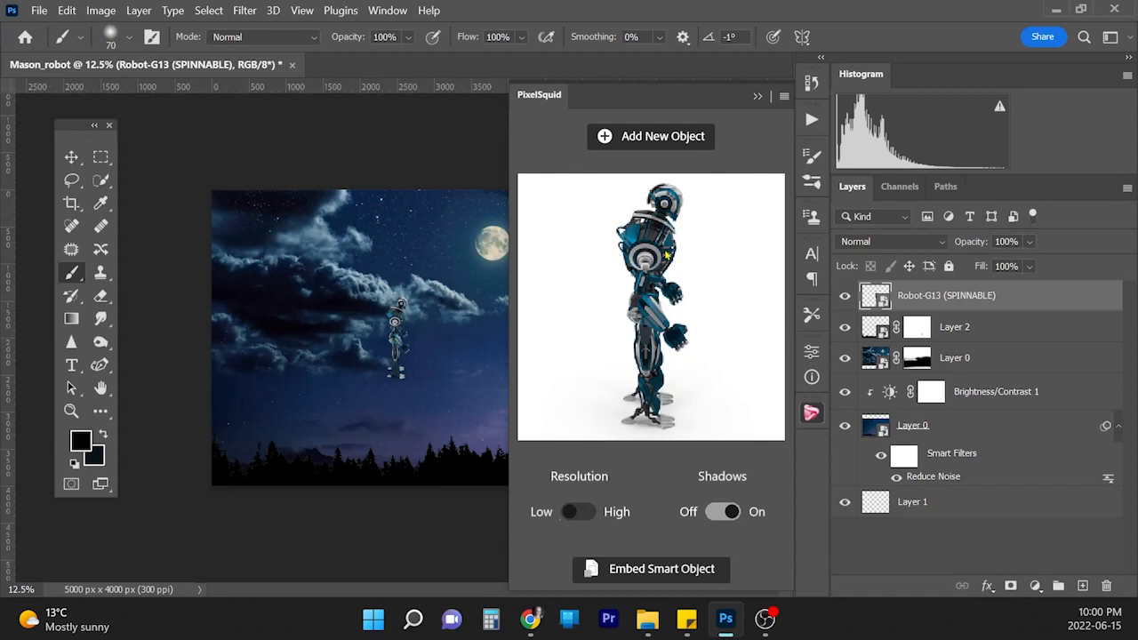
pyautogui.moveTo(666, 255); pyautogui.dragTo(666, 252)
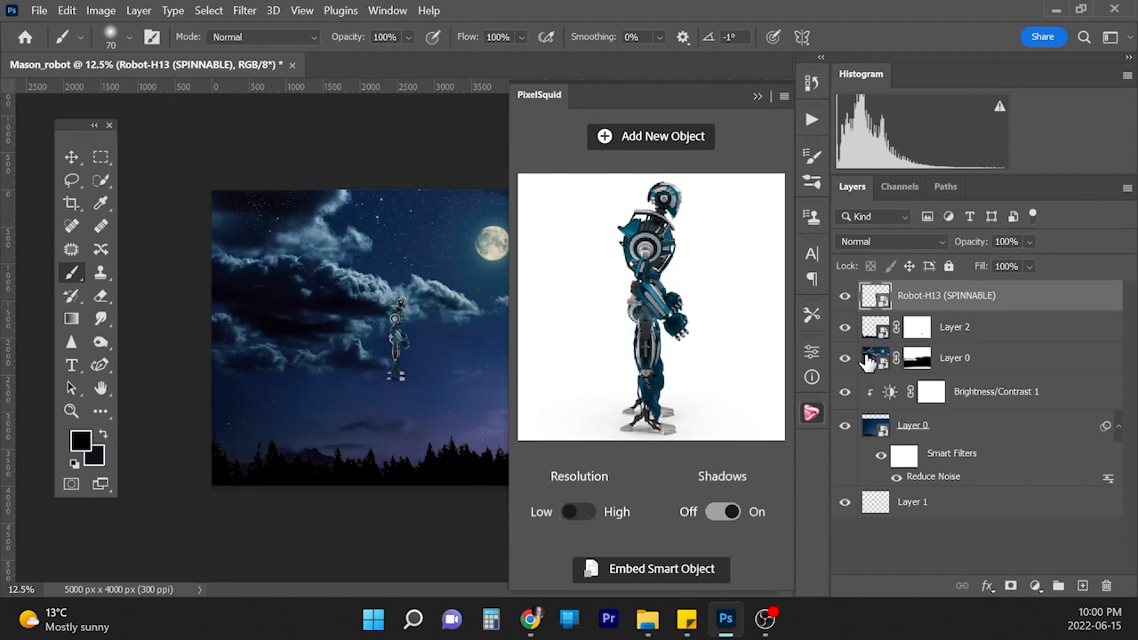
# Step: Set the robot object to high resolution, turn its shadows off, and collapse the PixelSquid panel
pyautogui.click(587, 513)
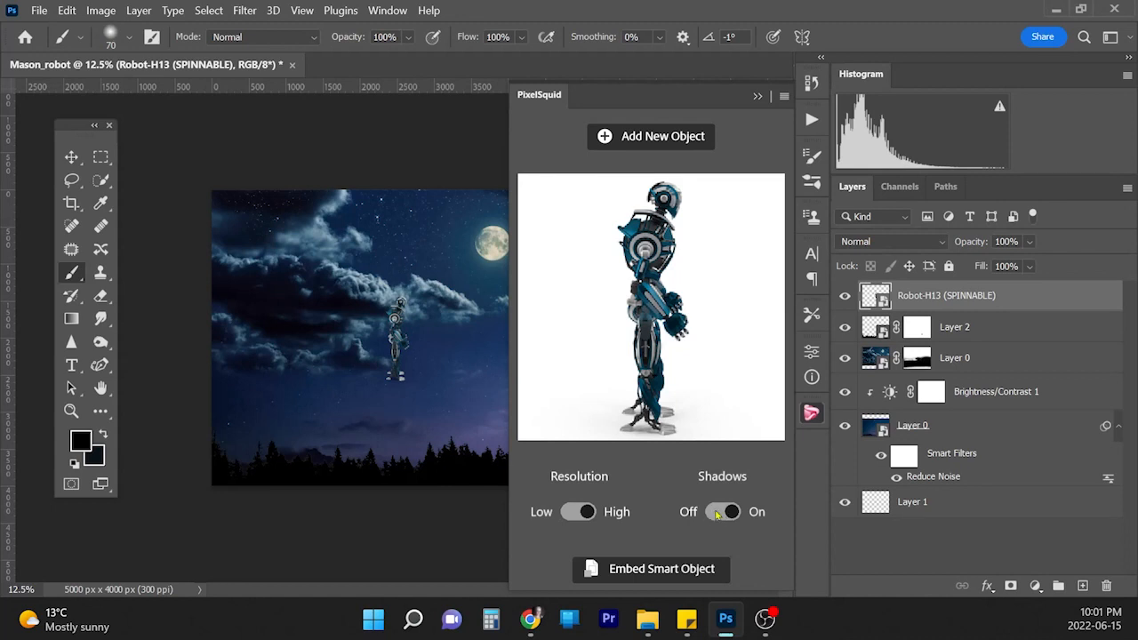
pyautogui.click(717, 514)
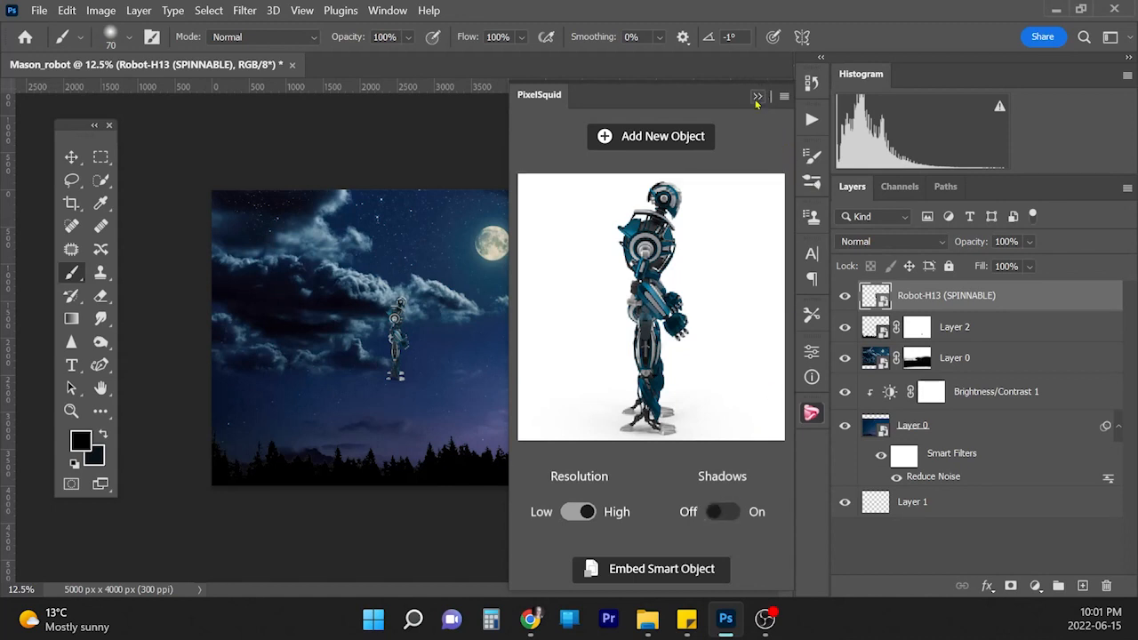
pyautogui.click(757, 98)
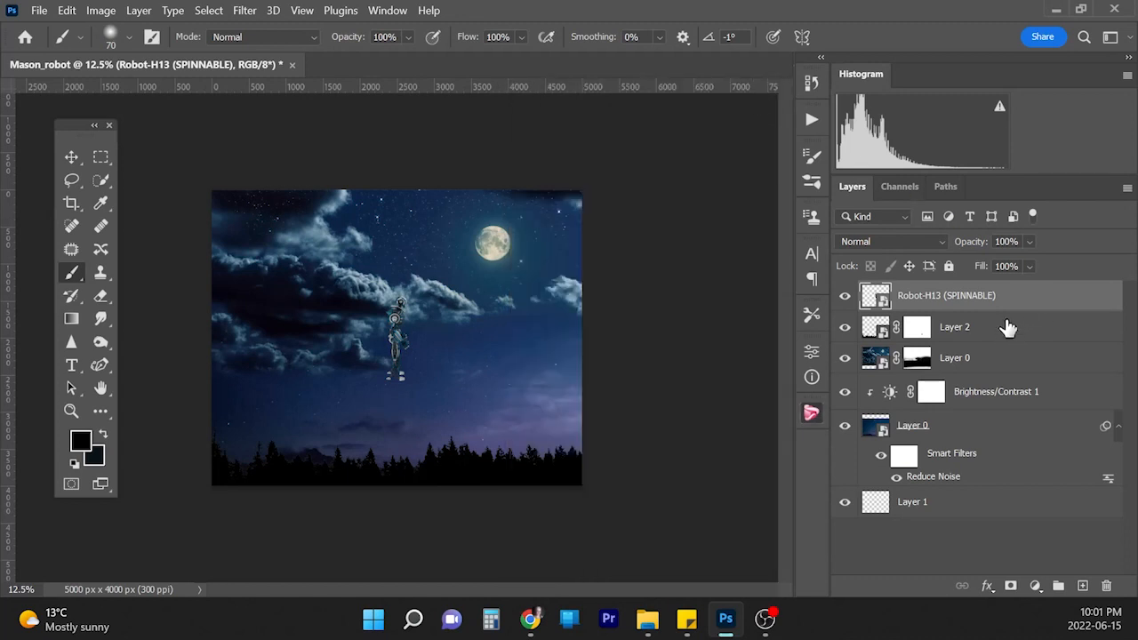
# Step: Enlarge the robot, tilt it about 4.62° and position its head and shoulders over the left part of the canvas facing the moon
pyautogui.hotkey('ctrl', 't')
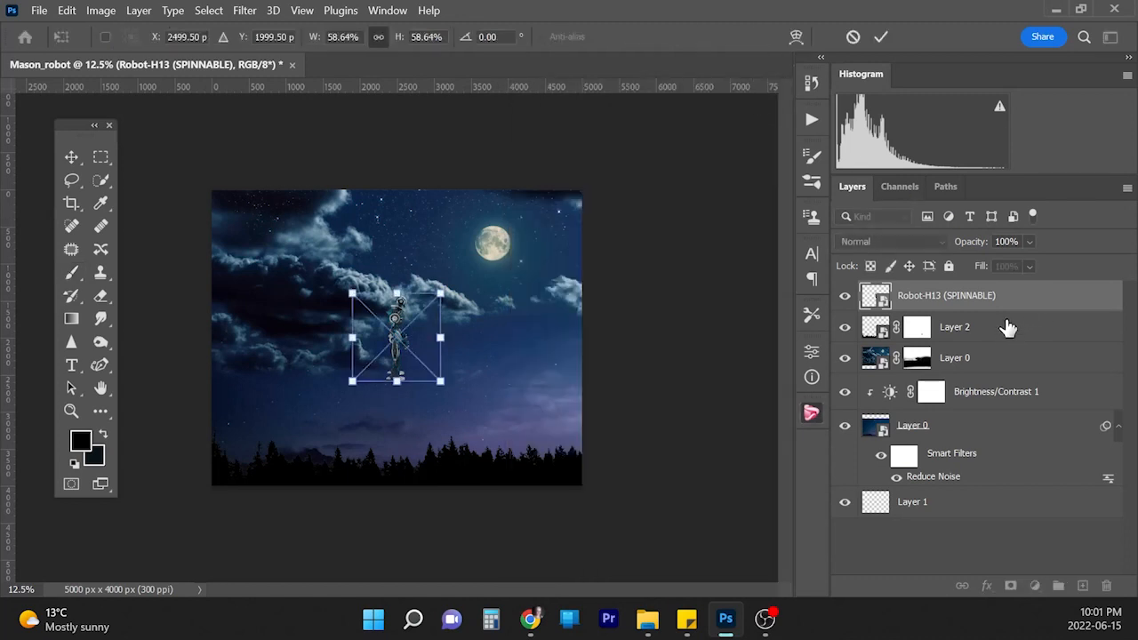
pyautogui.moveTo(353, 379); pyautogui.dragTo(155, 614)
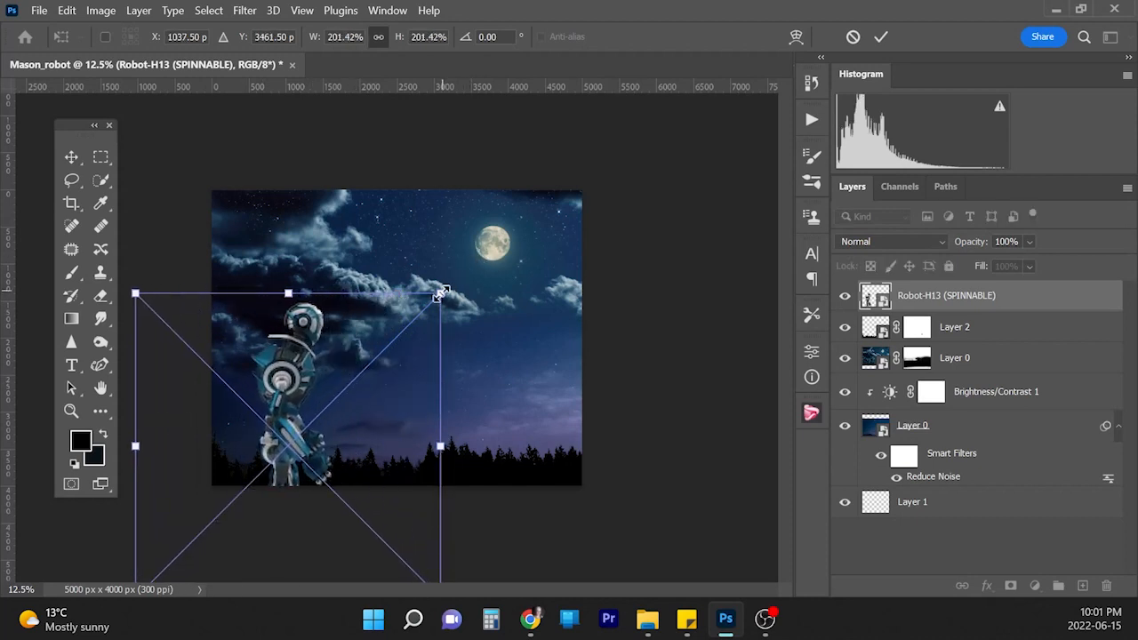
pyautogui.moveTo(441, 294); pyautogui.dragTo(592, 188)
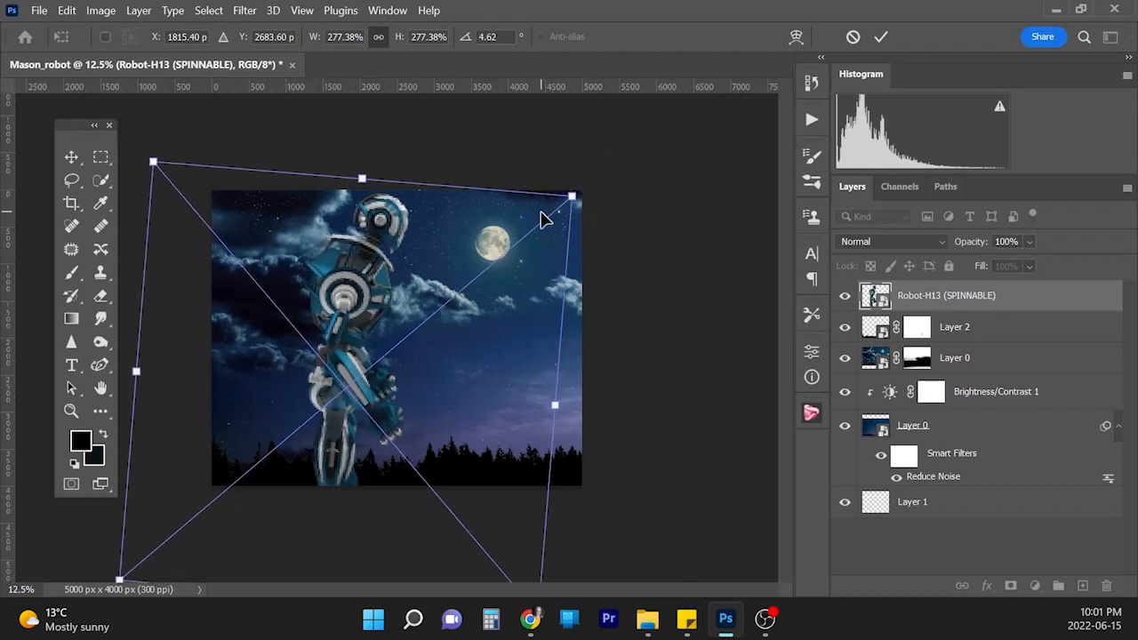
pyautogui.hotkey('ctrl', '-')
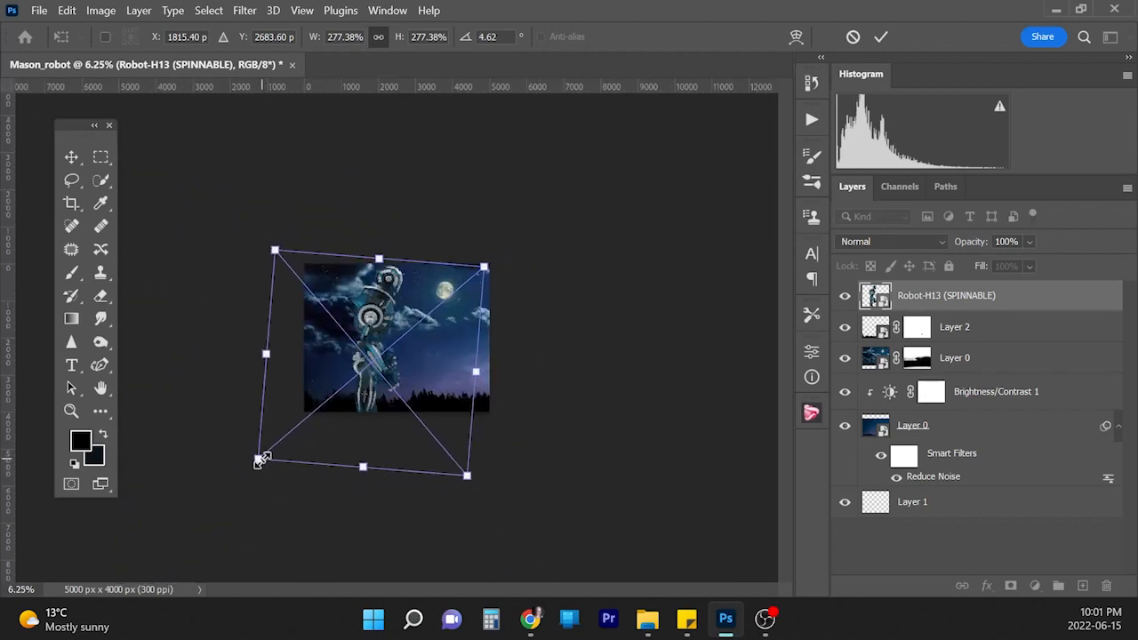
pyautogui.moveTo(258, 459); pyautogui.dragTo(126, 571)
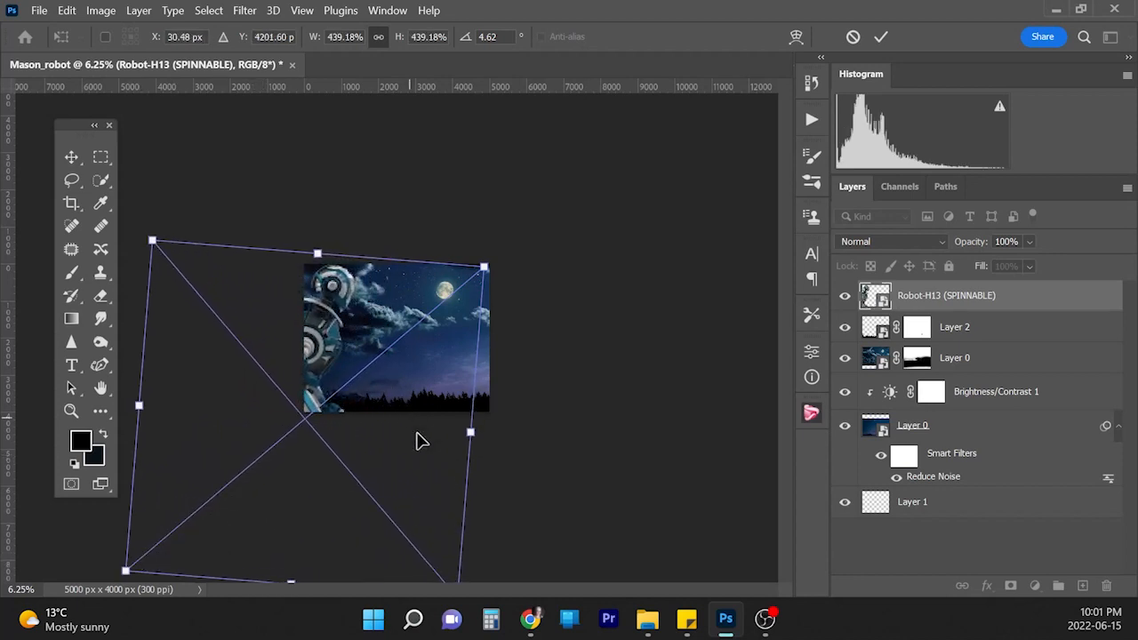
pyautogui.moveTo(427, 476); pyautogui.dragTo(454, 496)
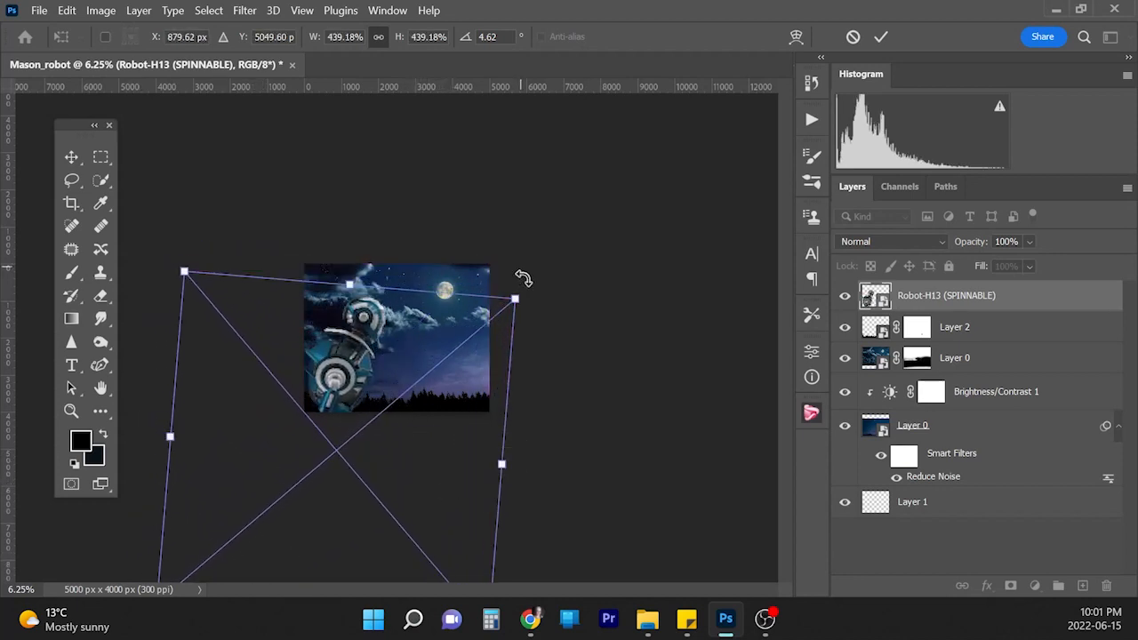
pyautogui.moveTo(523, 290); pyautogui.dragTo(569, 233)
pyautogui.moveTo(497, 368); pyautogui.dragTo(466, 410)
pyautogui.moveTo(544, 288); pyautogui.dragTo(604, 205)
pyautogui.moveTo(521, 351); pyautogui.dragTo(479, 410)
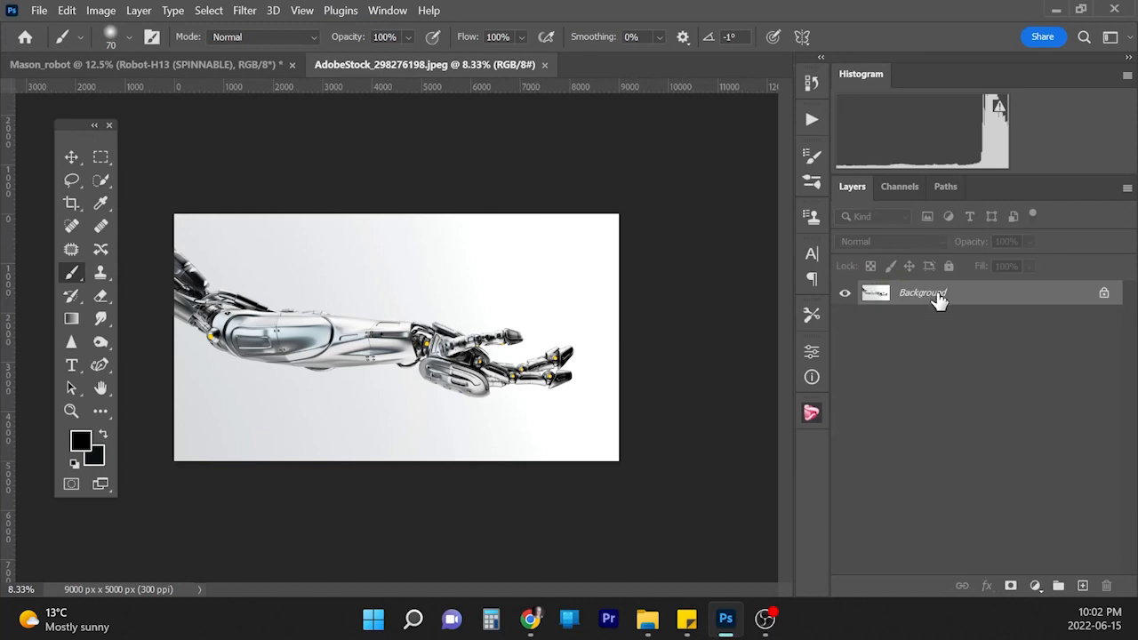
# Step: Duplicate the background in AdobeStock_298276198.jpeg, remove the backdrop around the robotic arm, and bring the cut-out into Mason_robot
pyautogui.moveTo(939, 301); pyautogui.dragTo(1083, 585)
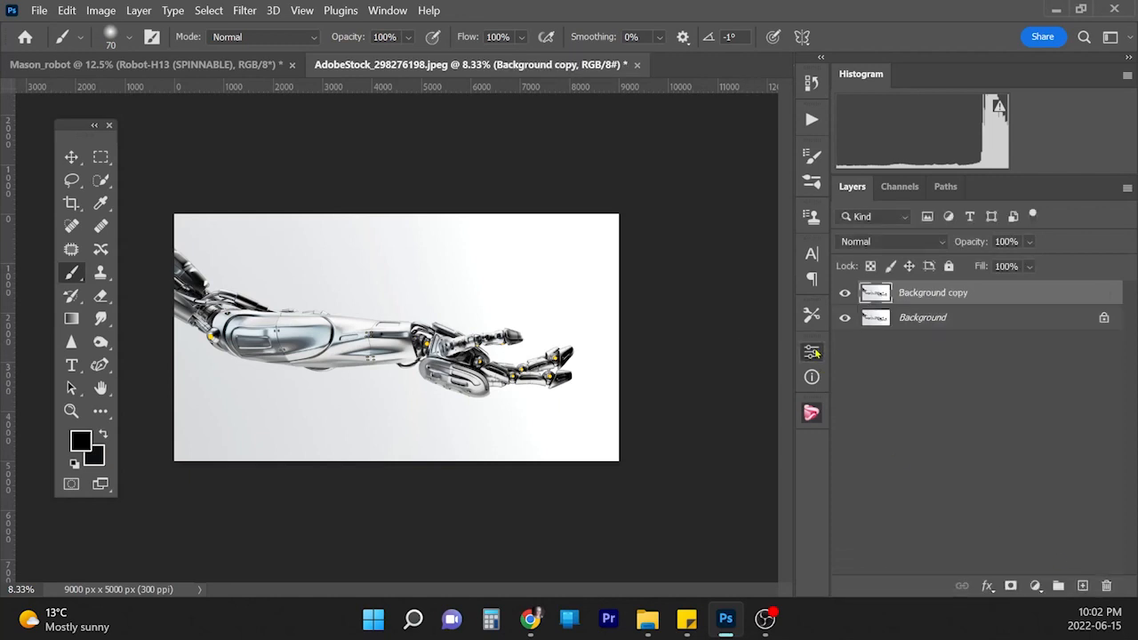
pyautogui.click(812, 352)
pyautogui.click(681, 471)
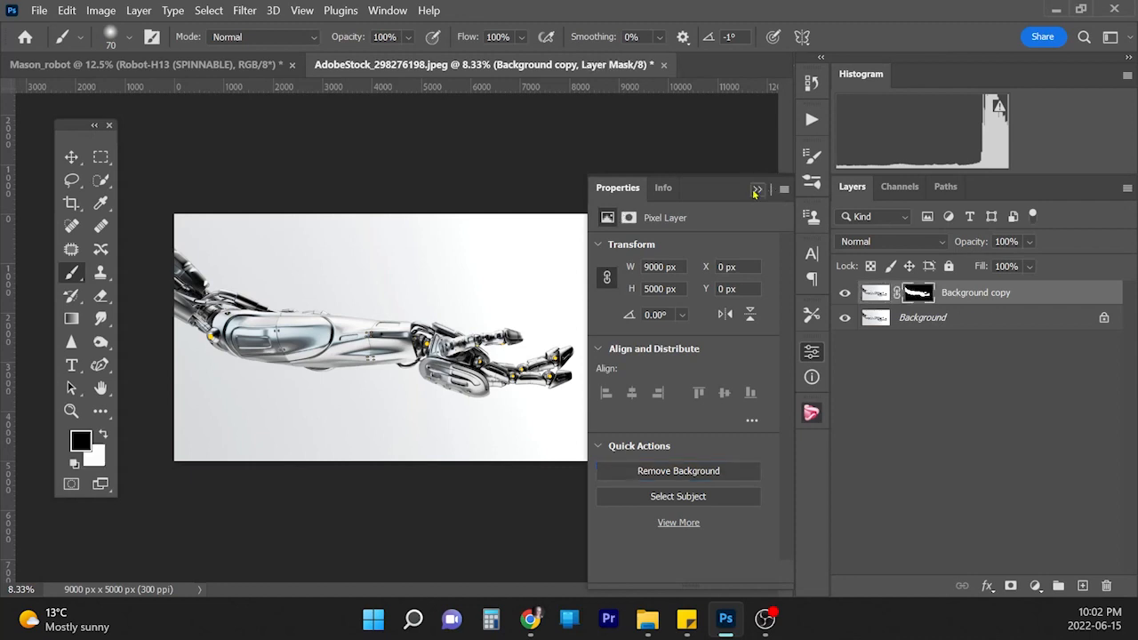
pyautogui.click(756, 192)
pyautogui.moveTo(969, 293); pyautogui.dragTo(392, 428)
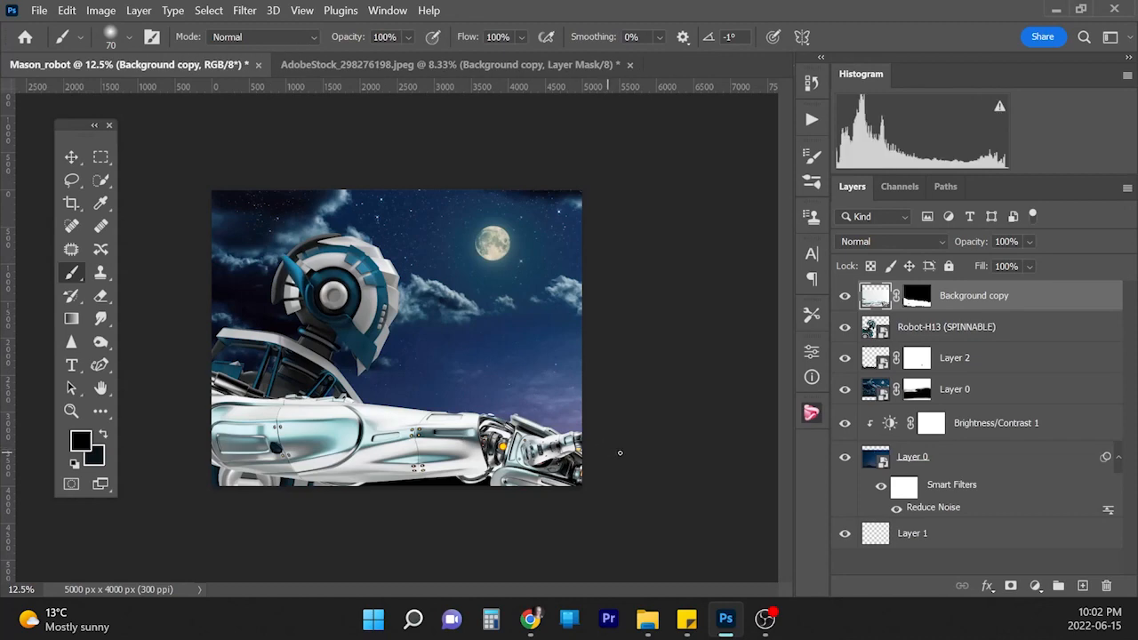
pyautogui.rightClick(965, 300)
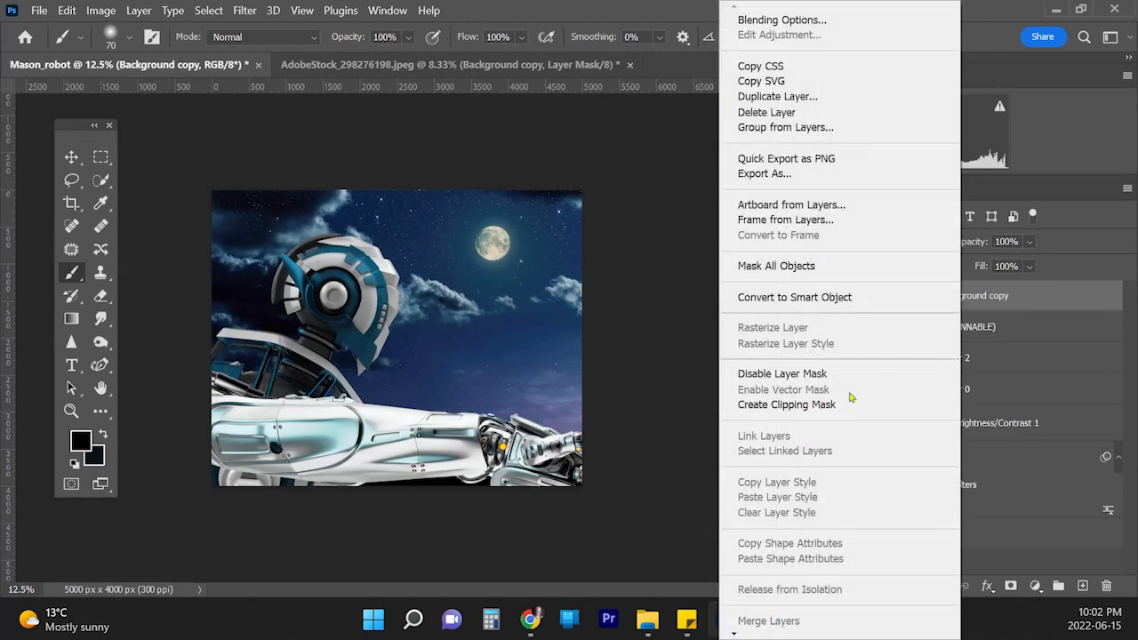
pyautogui.click(845, 402)
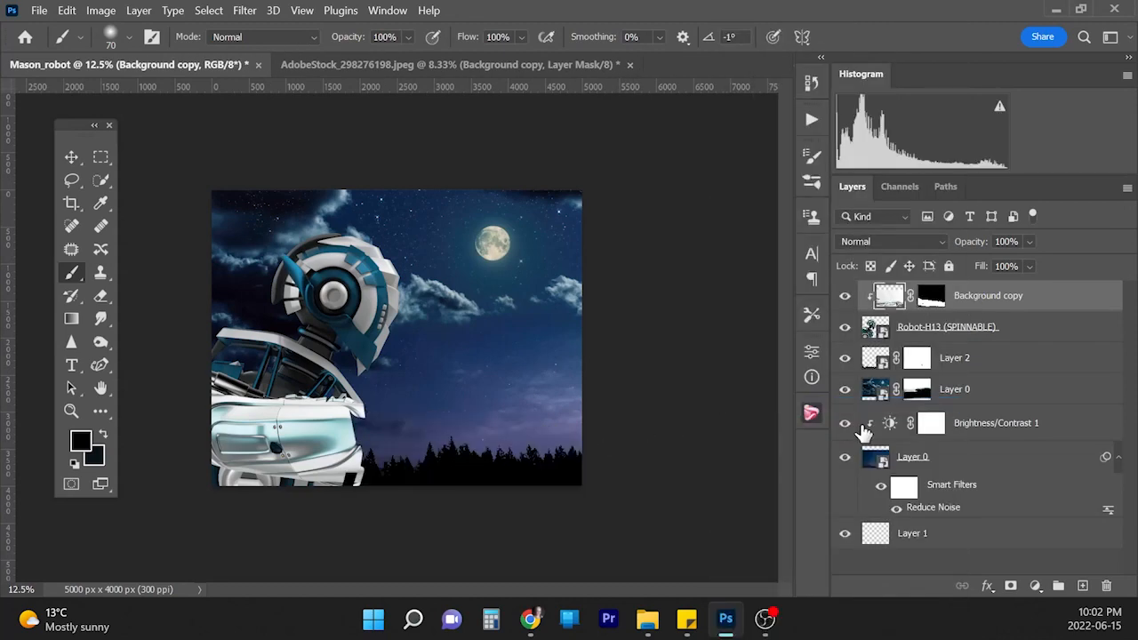
pyautogui.hotkey('ctrl', 'z')
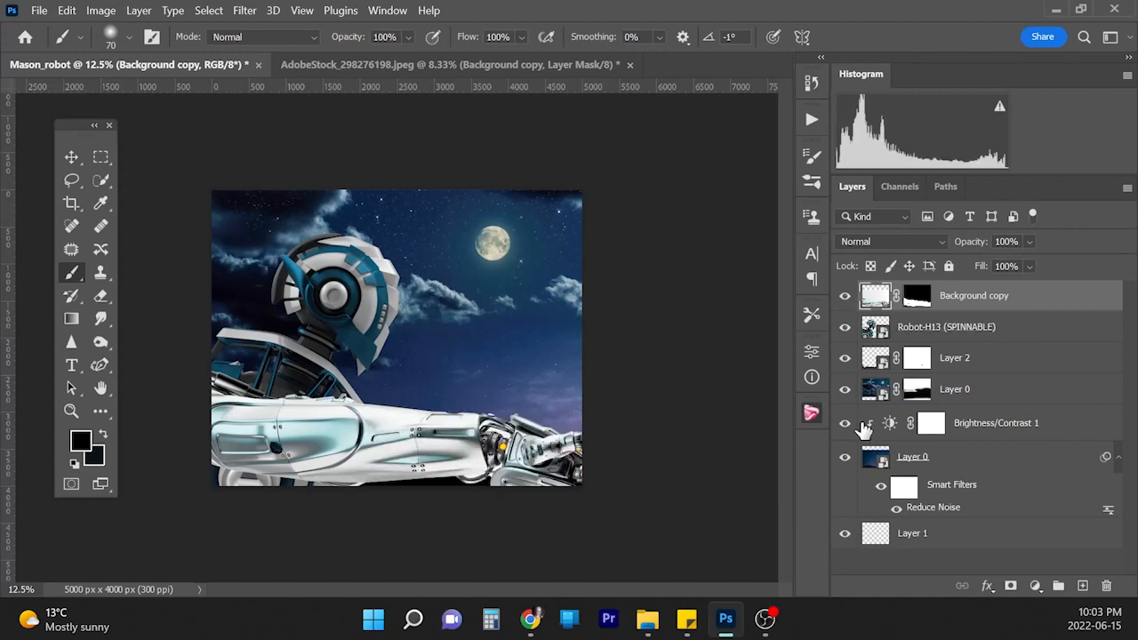
# Step: Convert the robotic arm layer to a smart object, then scale it down to about 63.5% and angle the hand upward
pyautogui.rightClick(997, 302)
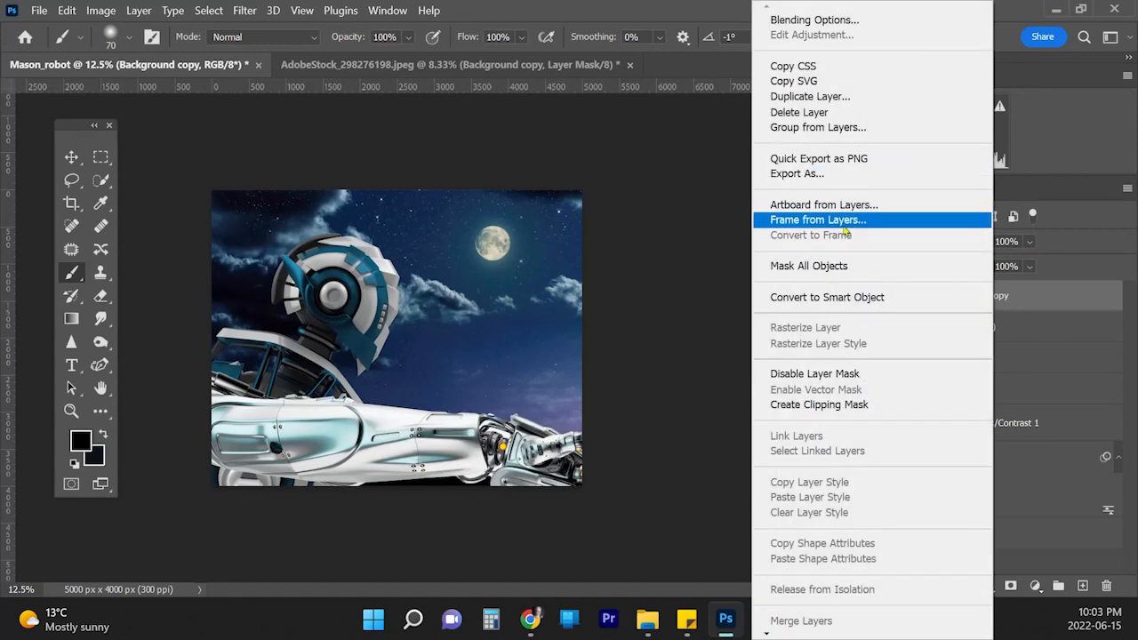
pyautogui.click(827, 297)
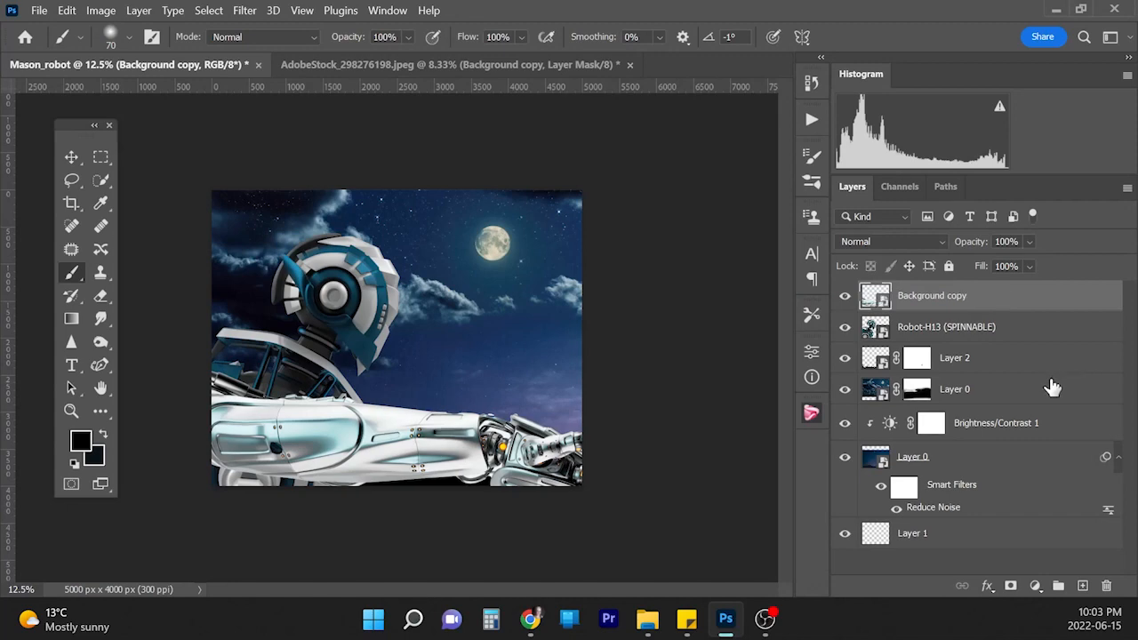
pyautogui.hotkey('ctrl', 't')
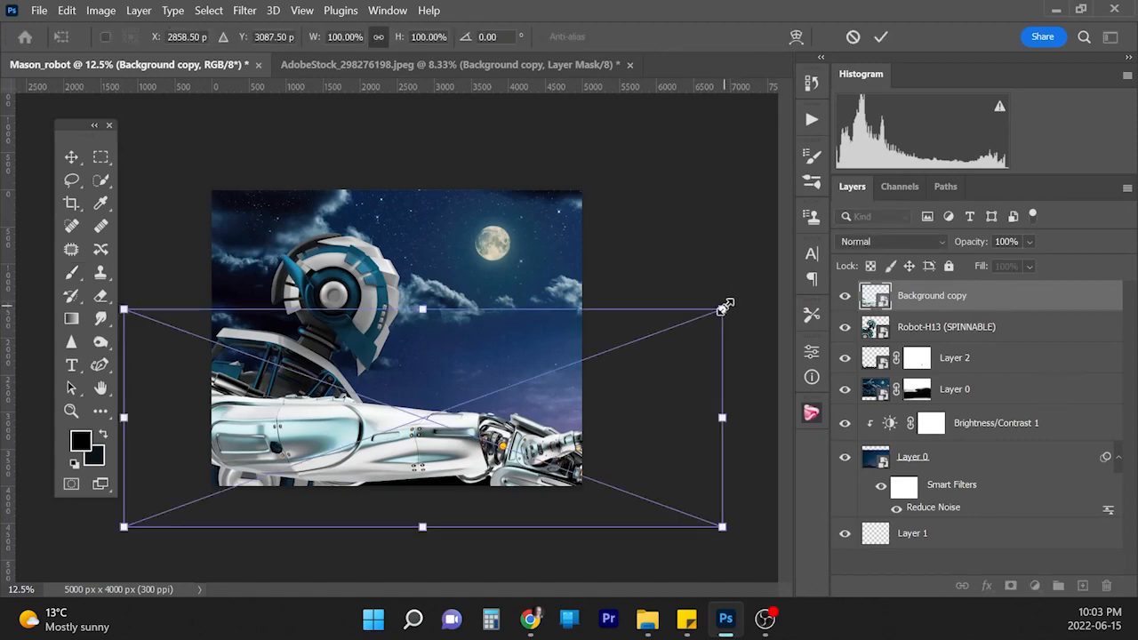
pyautogui.moveTo(722, 310); pyautogui.dragTo(503, 390)
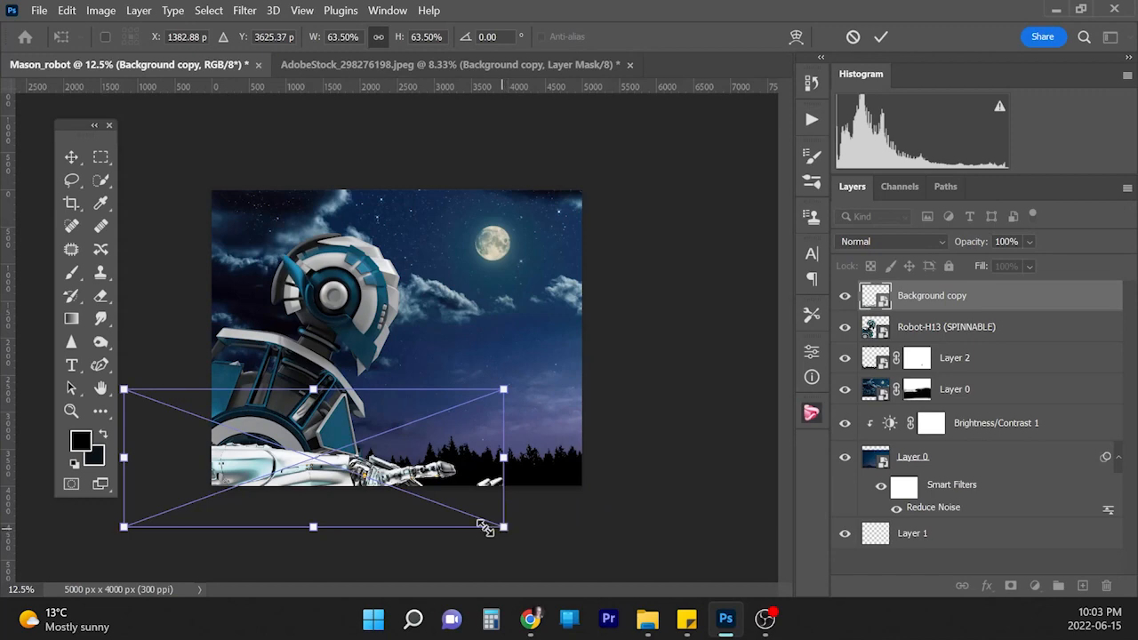
pyautogui.moveTo(483, 522); pyautogui.dragTo(546, 378)
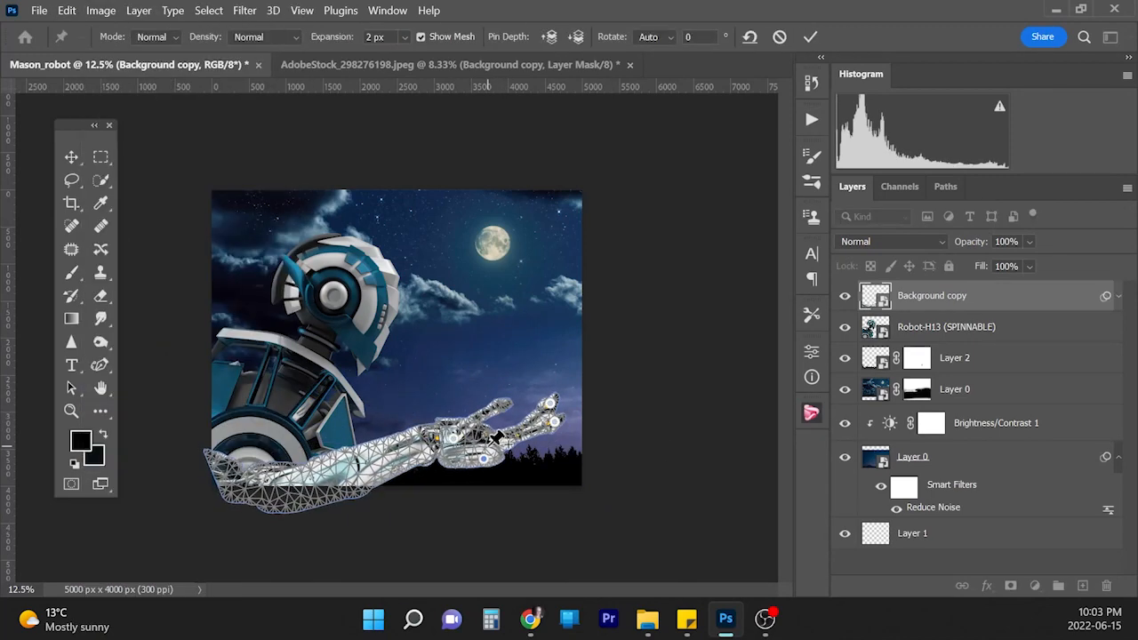
# Step: Bend the robotic arm at the forearm and wrist with Puppet Warp, and reposition it below the robot's head
pyautogui.moveTo(356, 458); pyautogui.dragTo(372, 493)
pyautogui.moveTo(453, 437); pyautogui.dragTo(468, 420)
pyautogui.moveTo(371, 494); pyautogui.dragTo(376, 498)
pyautogui.press('Return')
pyautogui.hotkey('ctrl', 't')
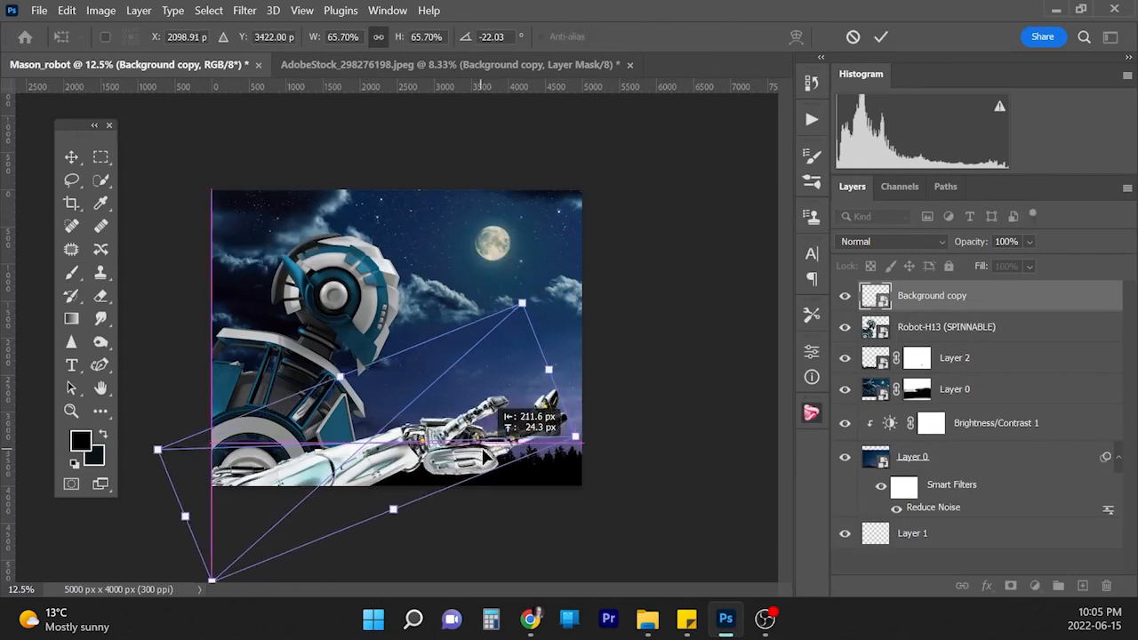
pyautogui.press('Return')
# Step: Apply Puppet Warp to the robot, pinning the chest and shoulders and pulling the head forward and slightly down
pyautogui.hotkey('alt', '[')
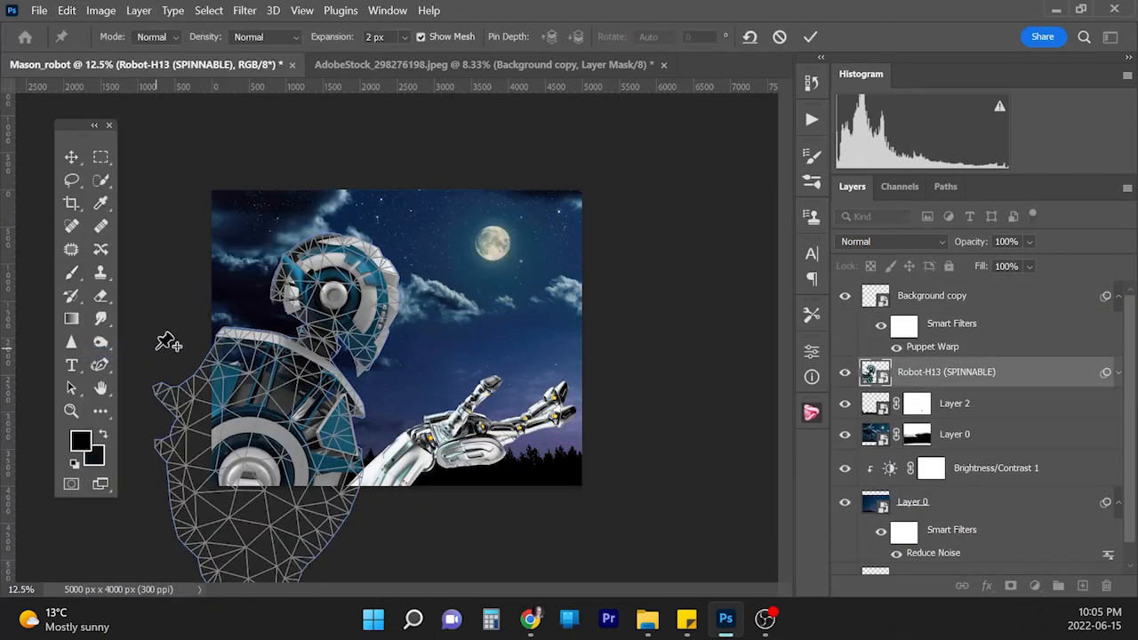
pyautogui.click(255, 426)
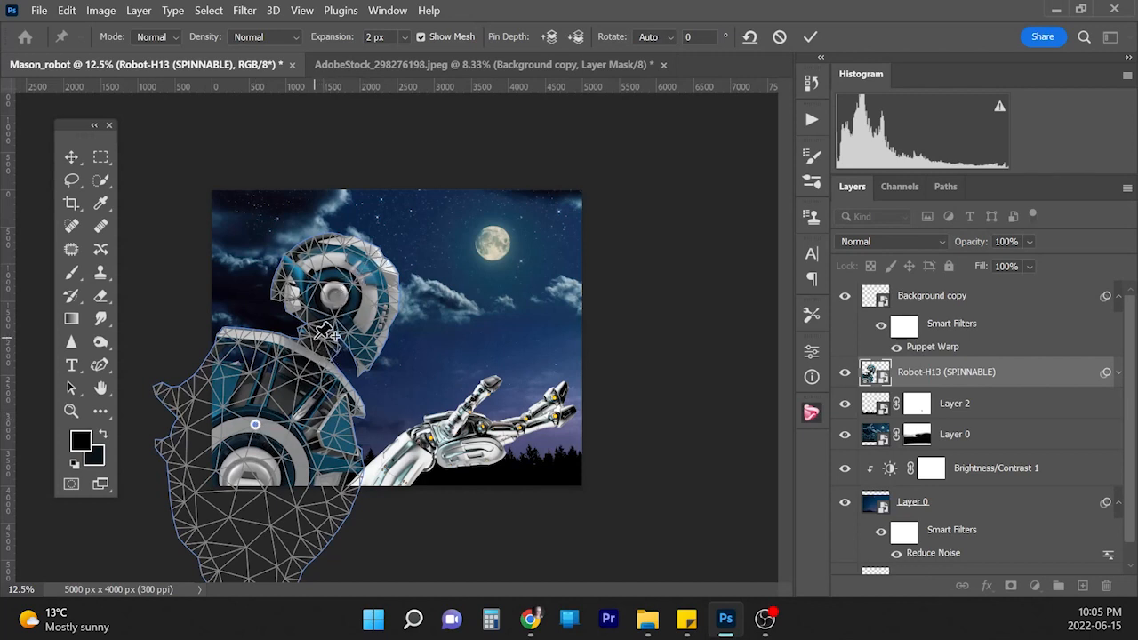
pyautogui.click(235, 350)
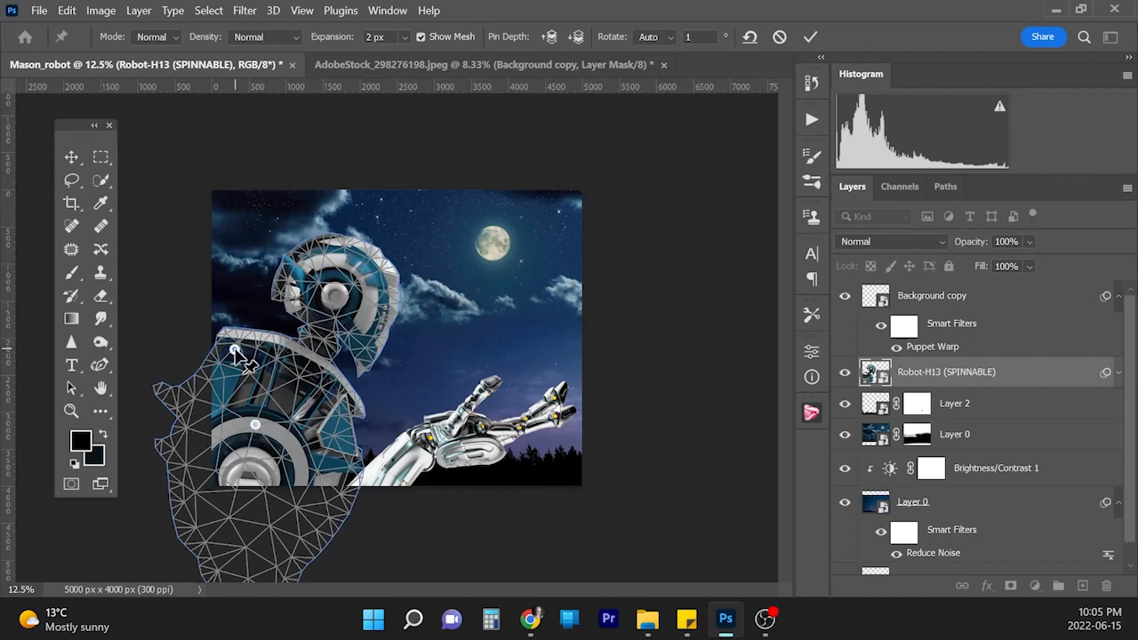
pyautogui.click(342, 406)
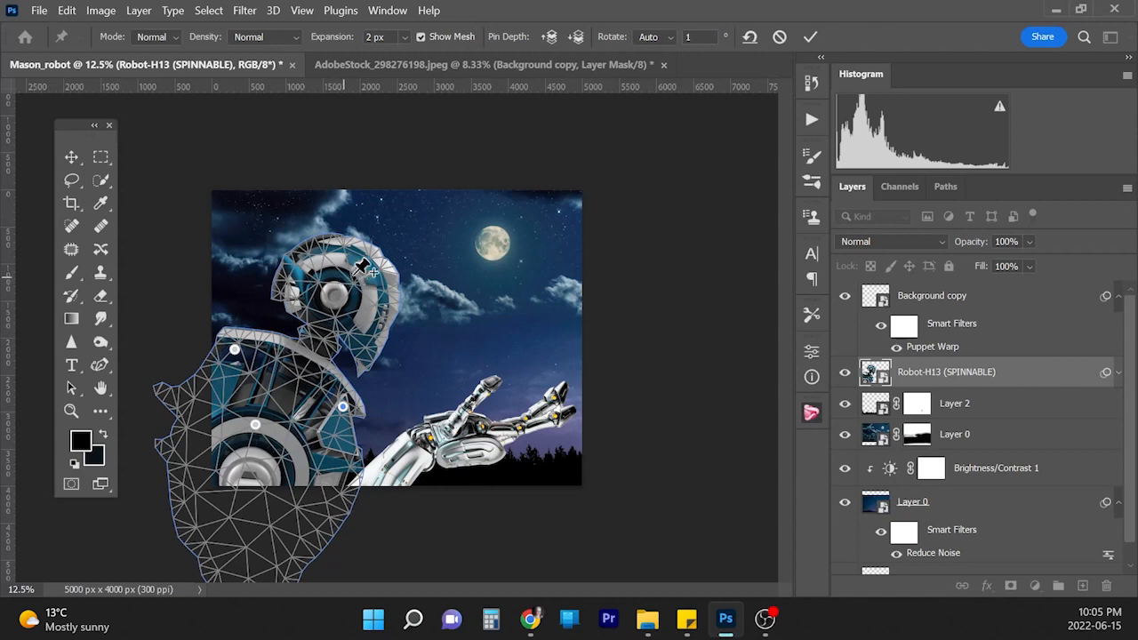
pyautogui.moveTo(337, 287); pyautogui.dragTo(360, 300)
pyautogui.press('Return')
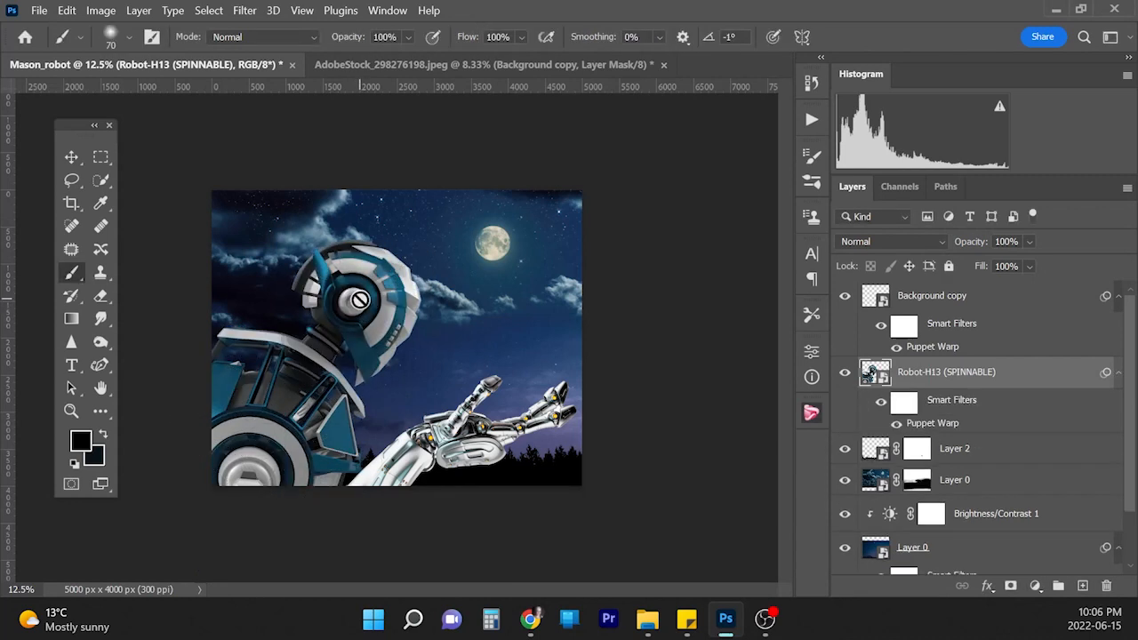
# Step: Transform the robotic arm layer to shift it slightly closer to the robot's body
pyautogui.click(955, 298)
pyautogui.hotkey('ctrl', 't')
pyautogui.moveTo(584, 430); pyautogui.dragTo(618, 406)
pyautogui.press('Return')
# Step: Convert the masked forest layer to a smart object and transform it so the treeline rises higher behind the arm
pyautogui.click(1013, 455)
pyautogui.rightClick(1022, 455)
pyautogui.click(915, 234)
pyautogui.hotkey('ctrl', 't')
pyautogui.hotkey('ctrl', 'z')
pyautogui.moveTo(541, 473); pyautogui.dragTo(543, 445)
pyautogui.moveTo(584, 386); pyautogui.dragTo(612, 342)
pyautogui.press('Return')
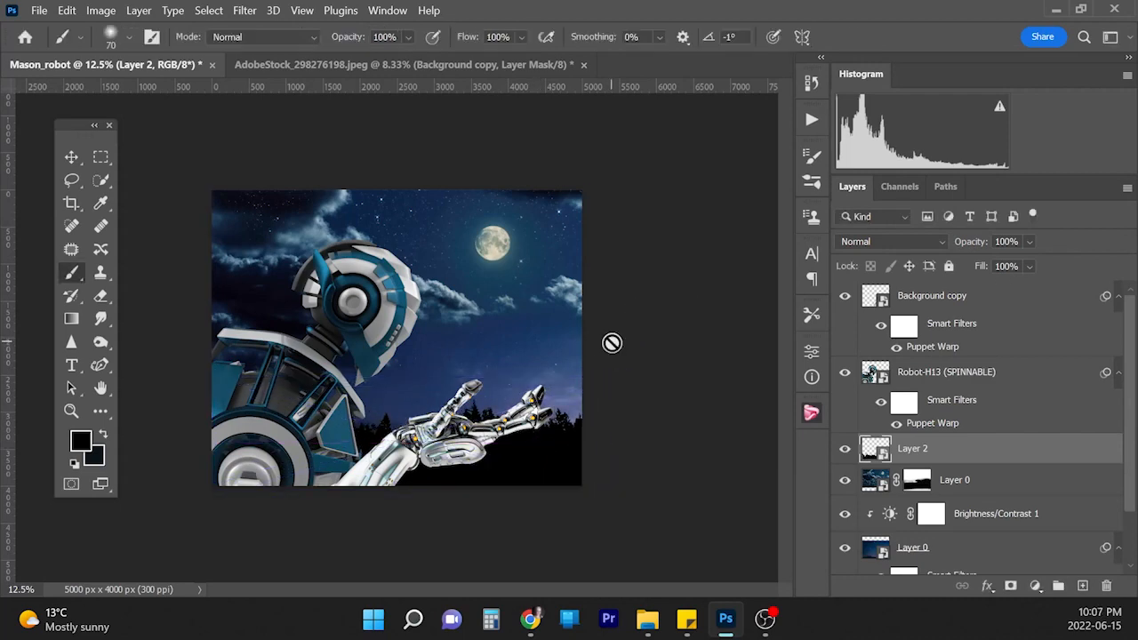
# Step: Add a Brightness/Contrast adjustment layer directly above the robot layer
pyautogui.click(952, 373)
pyautogui.click(1035, 587)
pyautogui.click(1080, 320)
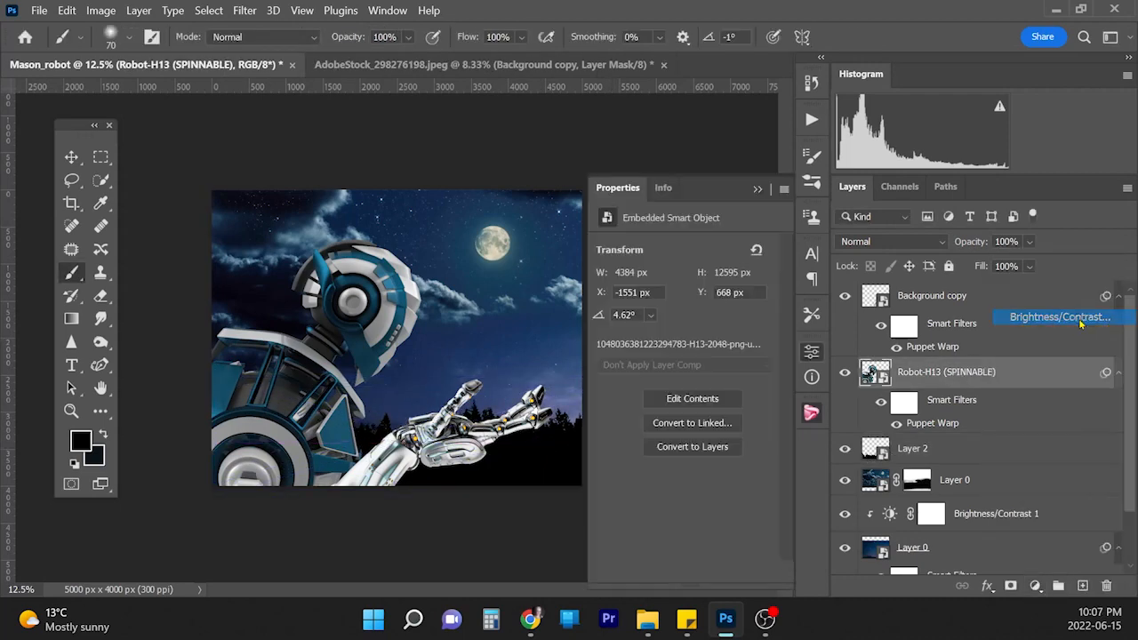
pyautogui.rightClick(992, 383)
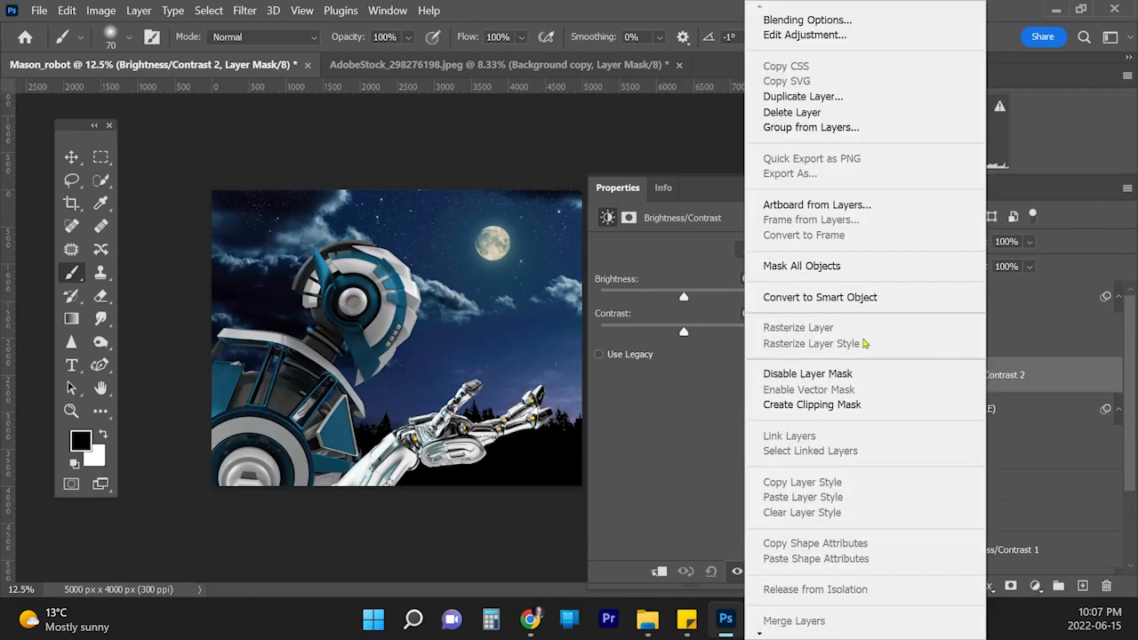
pyautogui.click(818, 293)
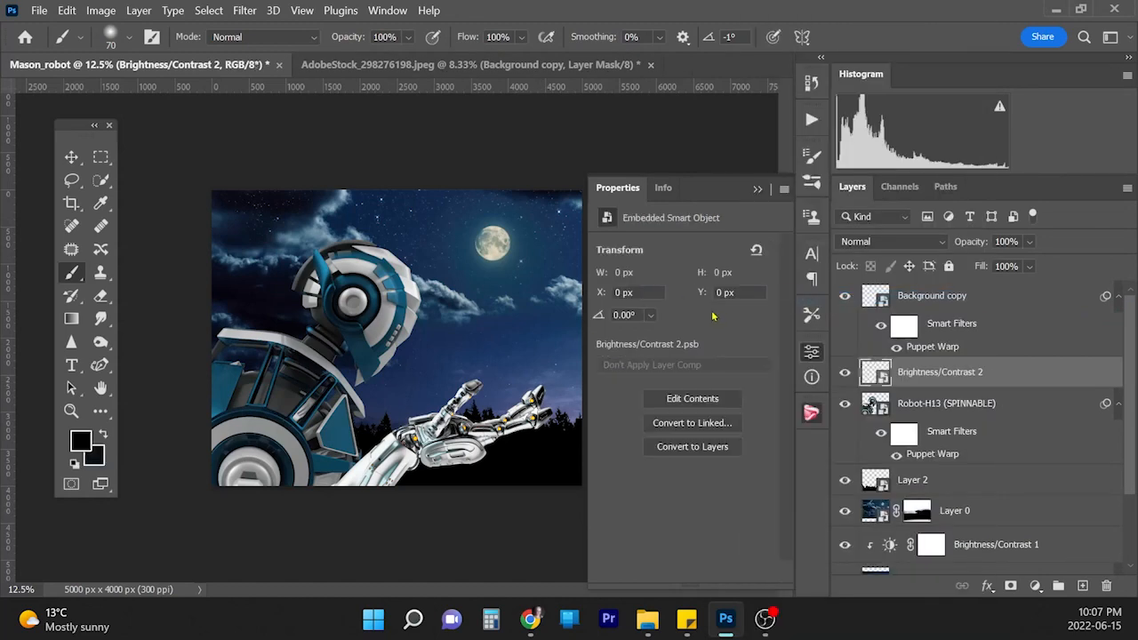
pyautogui.rightClick(965, 379)
pyautogui.click(1018, 378)
pyautogui.hotkey('ctrl', 'z')
# Step: Clip the new Brightness/Contrast adjustment to the robot layer and lower its brightness to darken the robot
pyautogui.rightClick(989, 383)
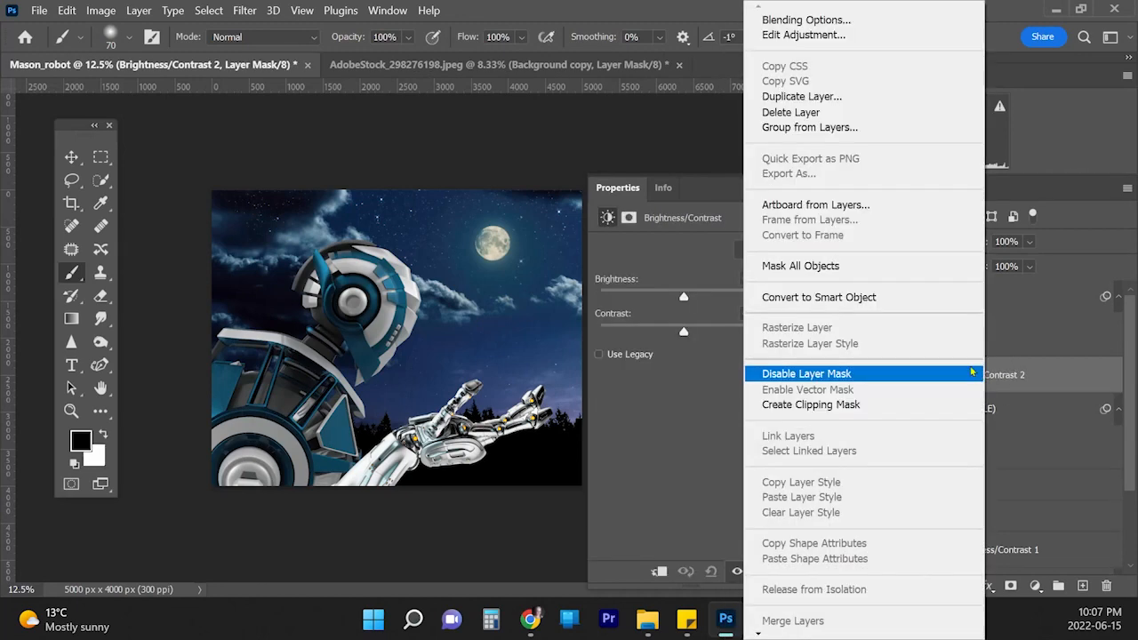
pyautogui.click(871, 415)
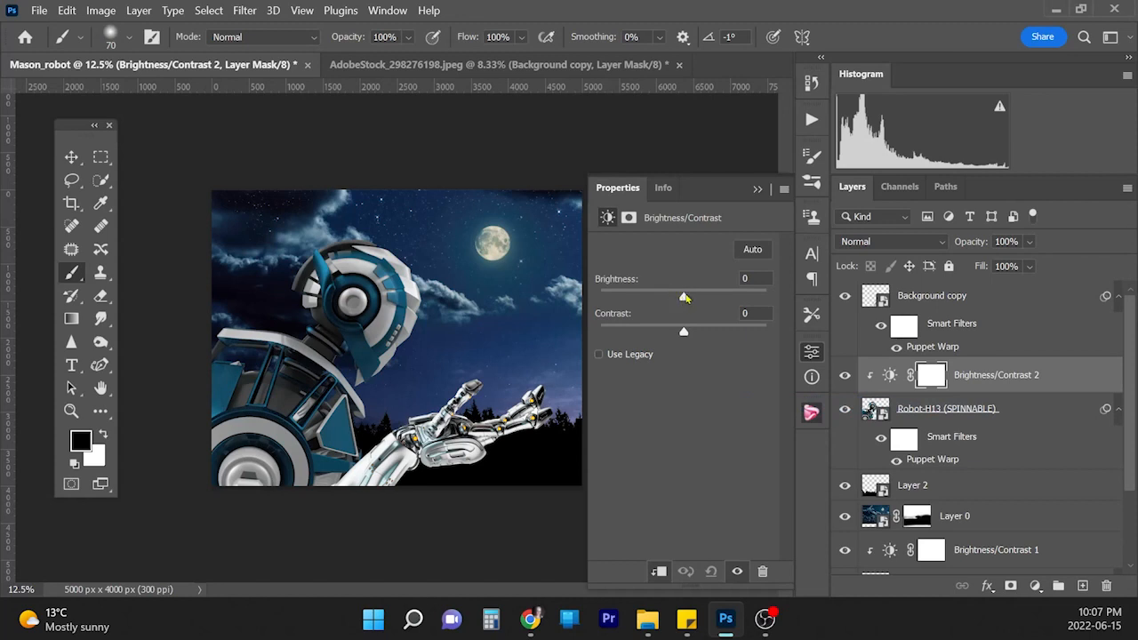
pyautogui.moveTo(685, 298); pyautogui.dragTo(685, 337)
pyautogui.click(758, 189)
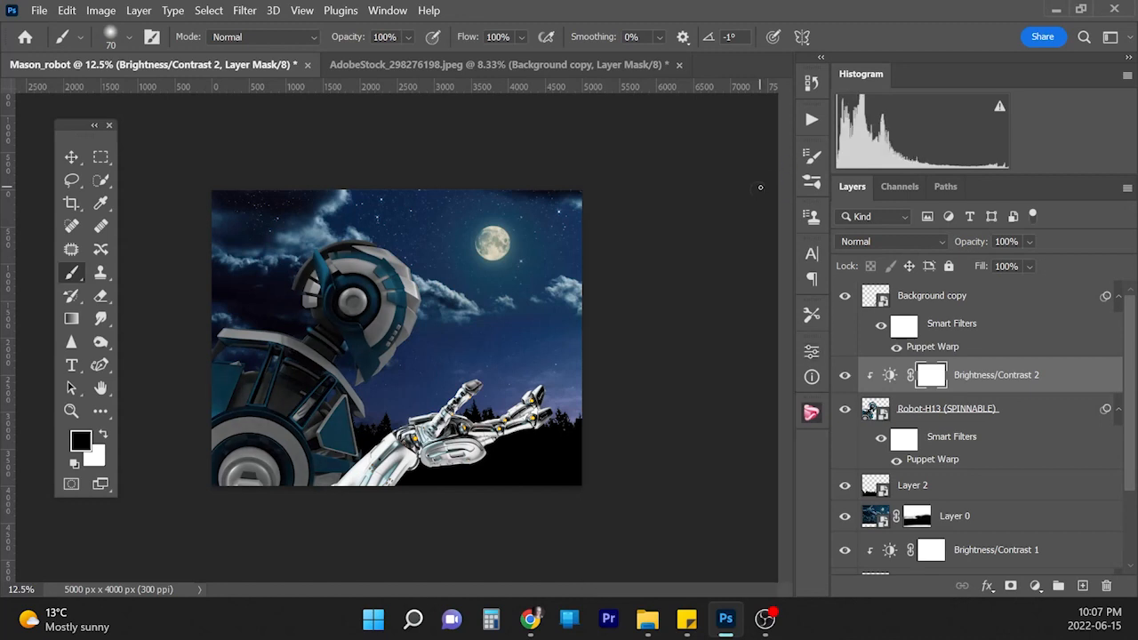
# Step: Check the robotic arm layer by toggling its visibility, then add a Brightness/Contrast adjustment clipped to it
pyautogui.click(978, 301)
pyautogui.click(846, 296)
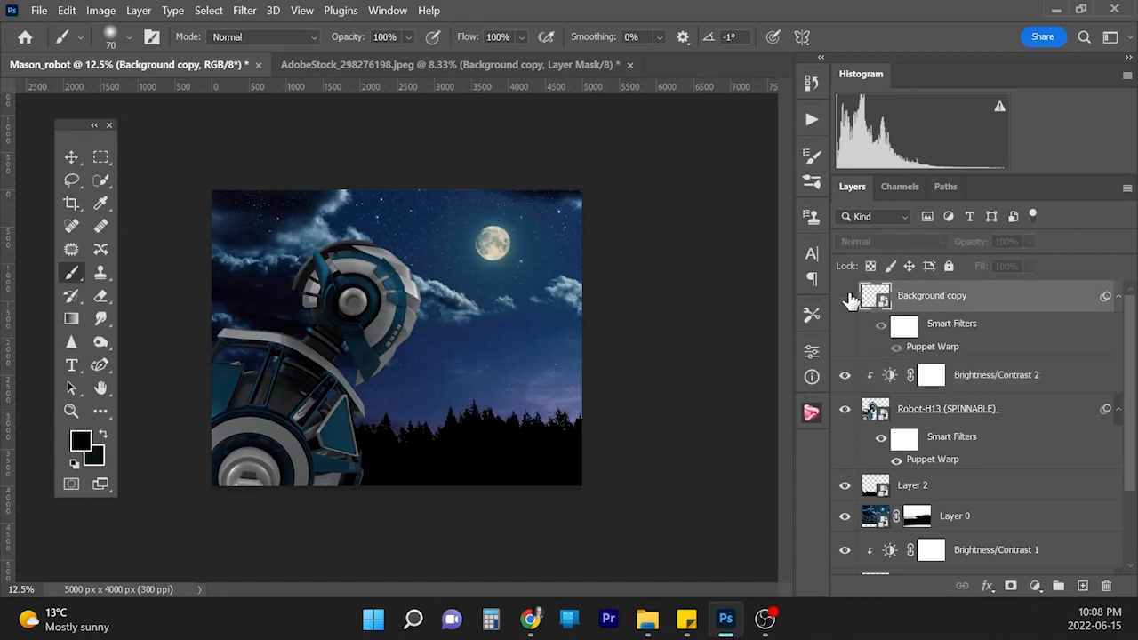
pyautogui.click(846, 296)
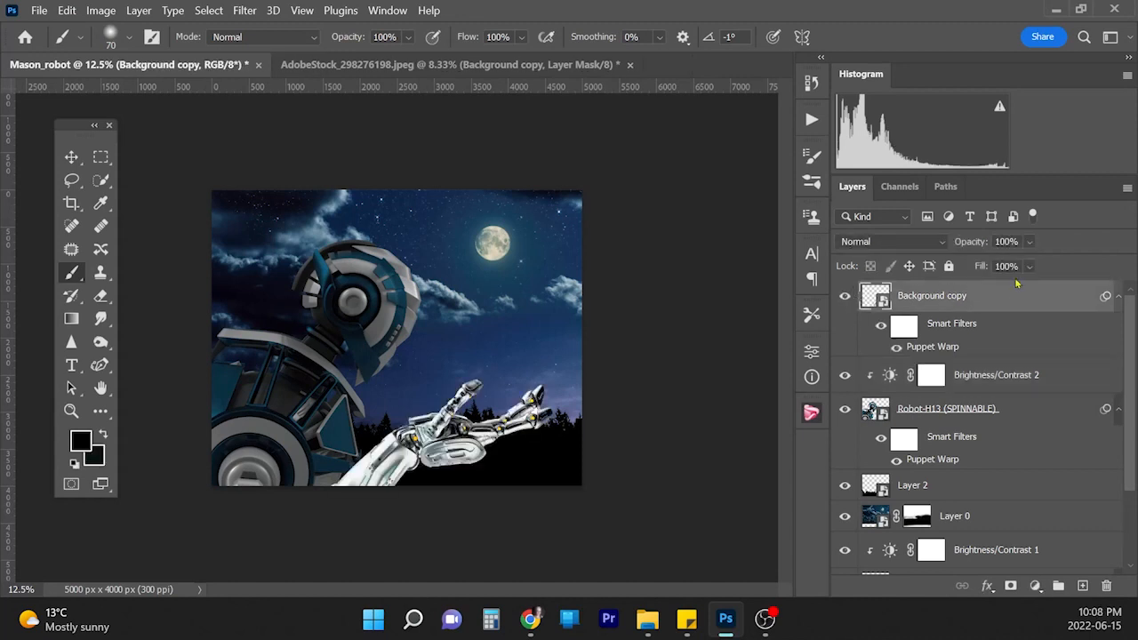
pyautogui.click(1036, 586)
pyautogui.click(1077, 316)
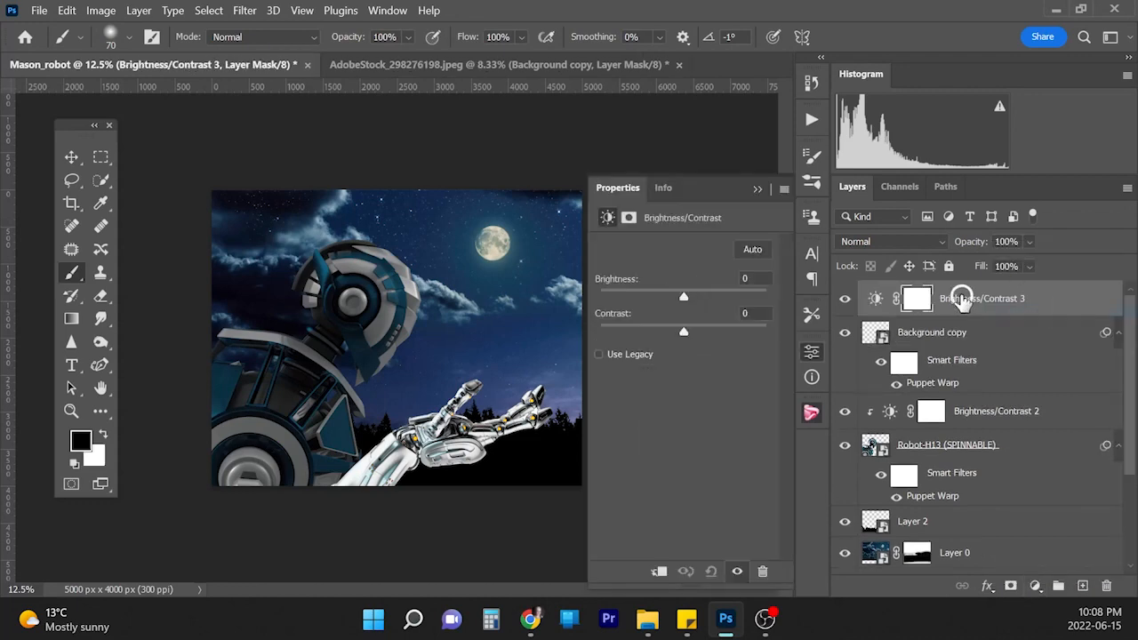
pyautogui.rightClick(959, 297)
pyautogui.click(819, 405)
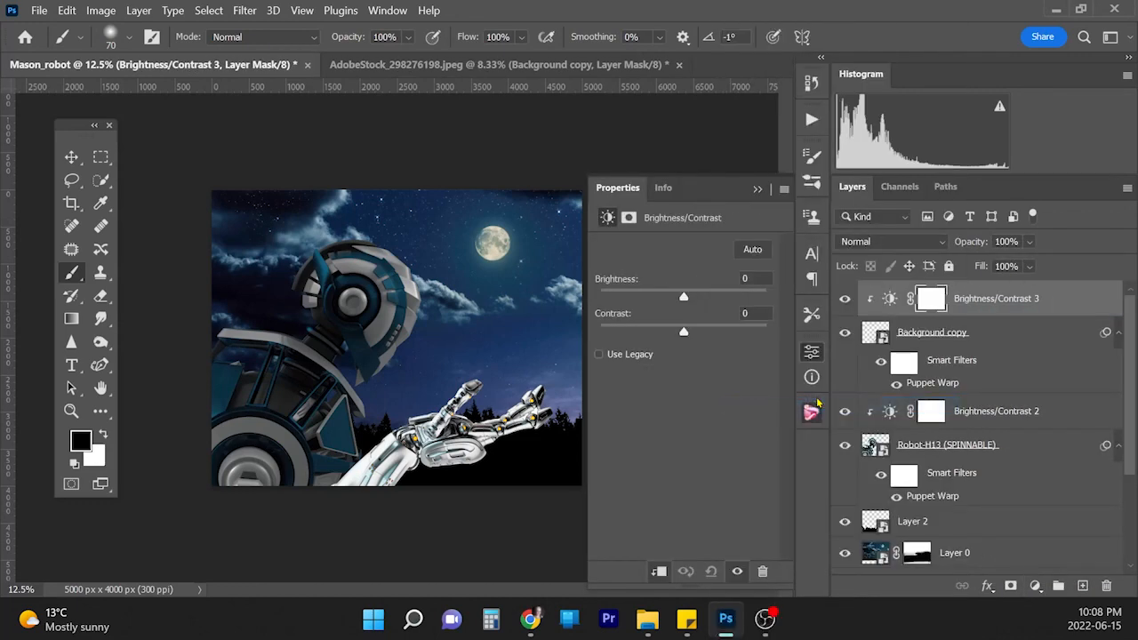
# Step: Darken the robotic arm by setting the brightness of its clipped Brightness/Contrast adjustment to -111
pyautogui.moveTo(684, 298); pyautogui.dragTo(624, 297)
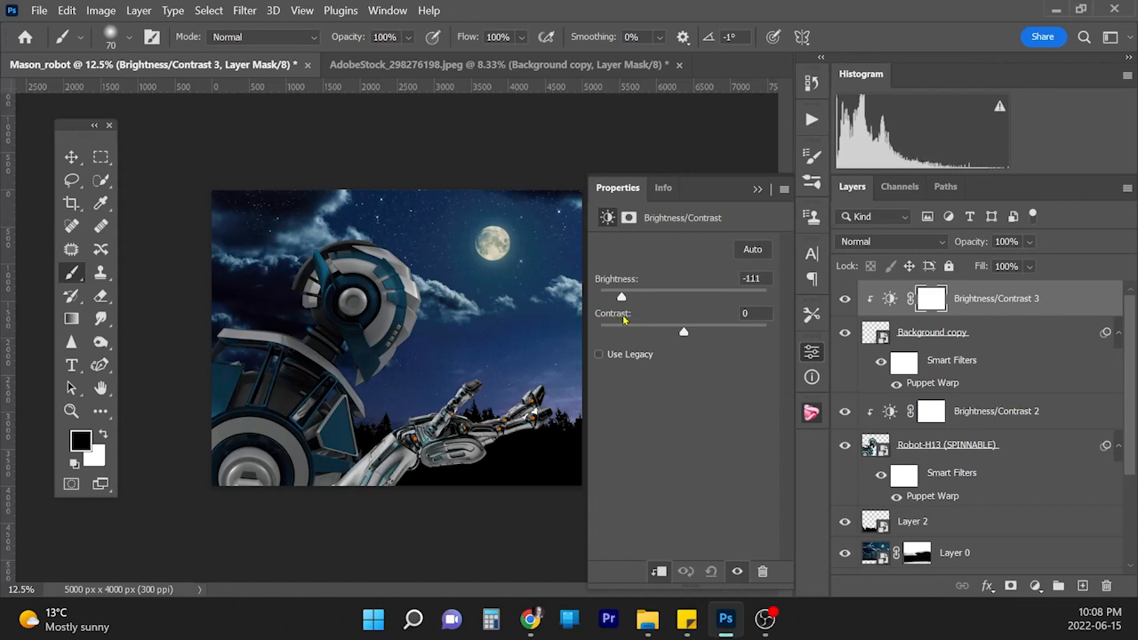
pyautogui.moveTo(626, 318); pyautogui.dragTo(628, 316)
pyautogui.click(759, 190)
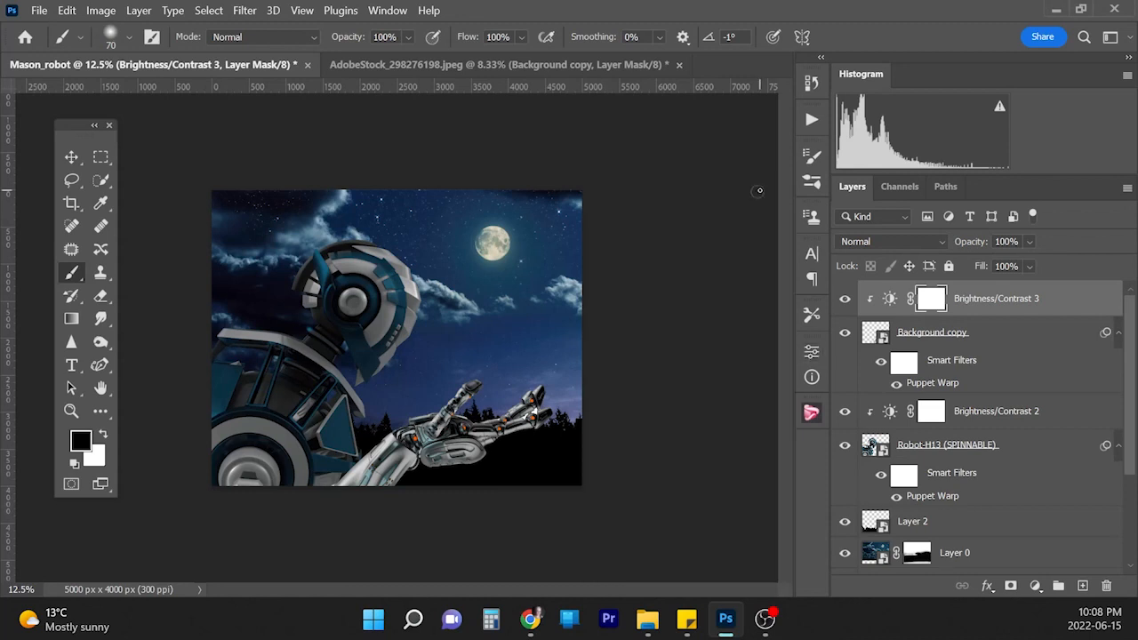
# Step: Look through the pages of the PixelSquid lightbox Trees and flowers for usable plants
pyautogui.click(811, 412)
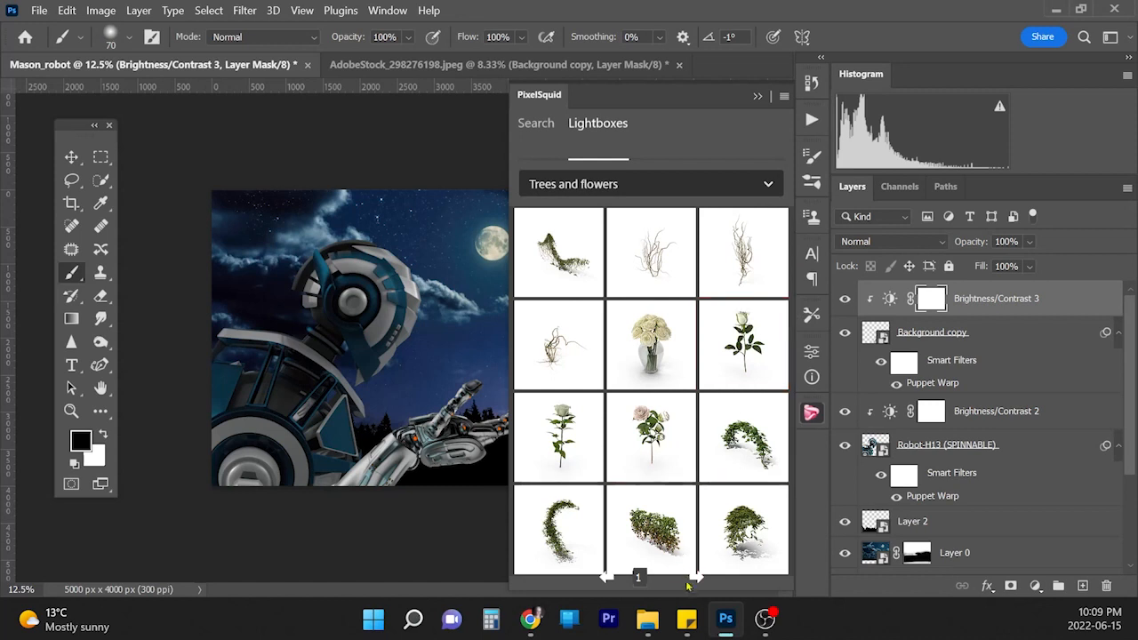
pyautogui.click(697, 578)
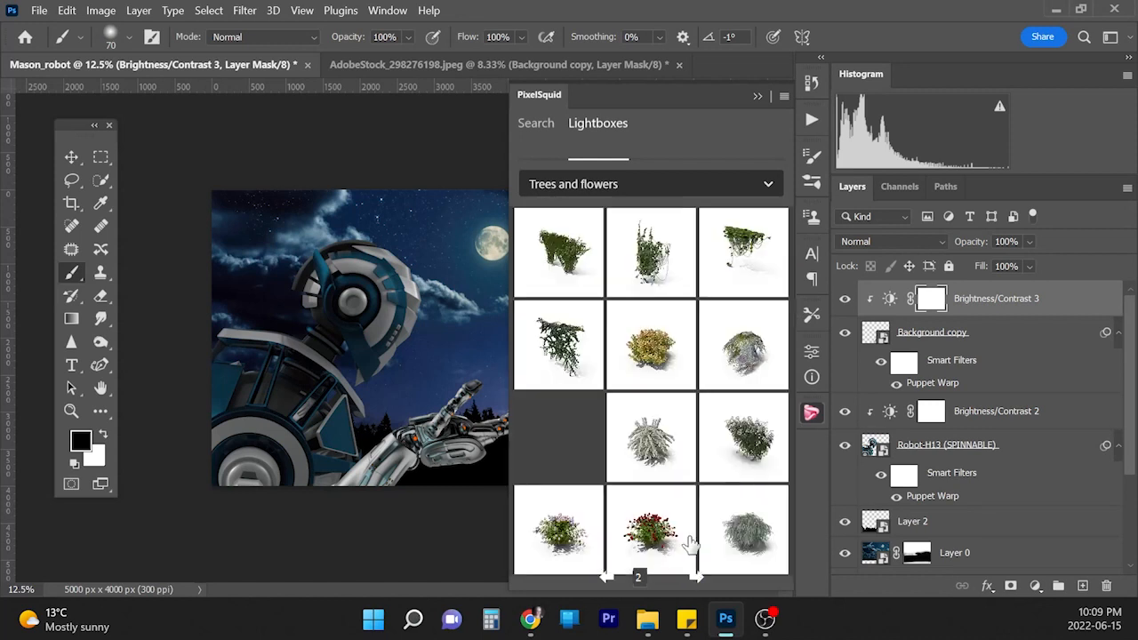
pyautogui.click(697, 578)
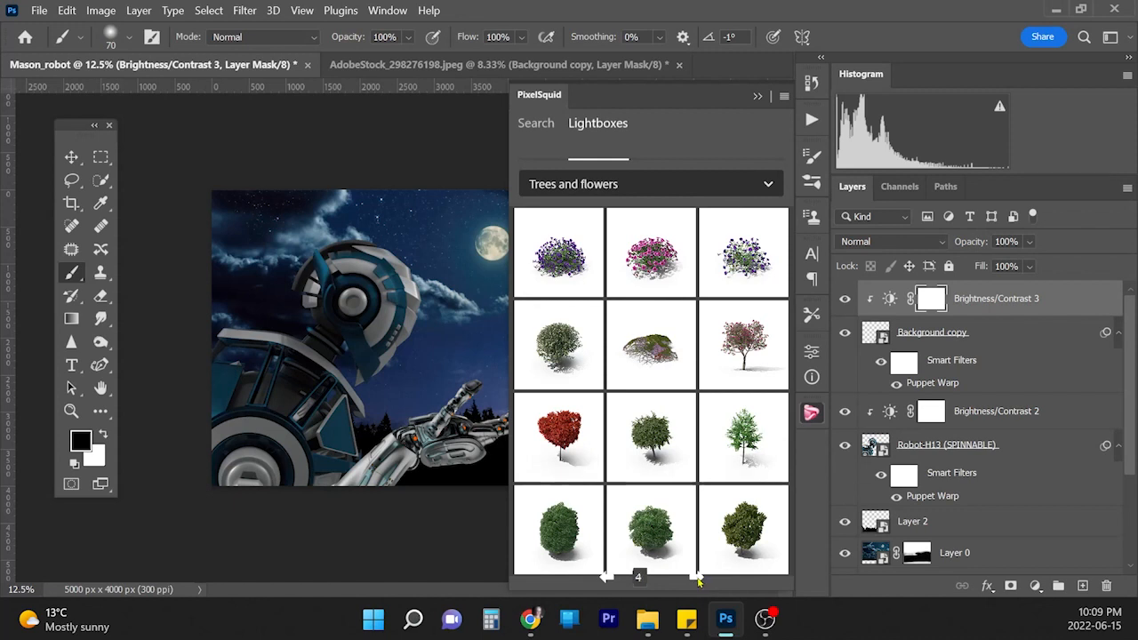
pyautogui.click(697, 578)
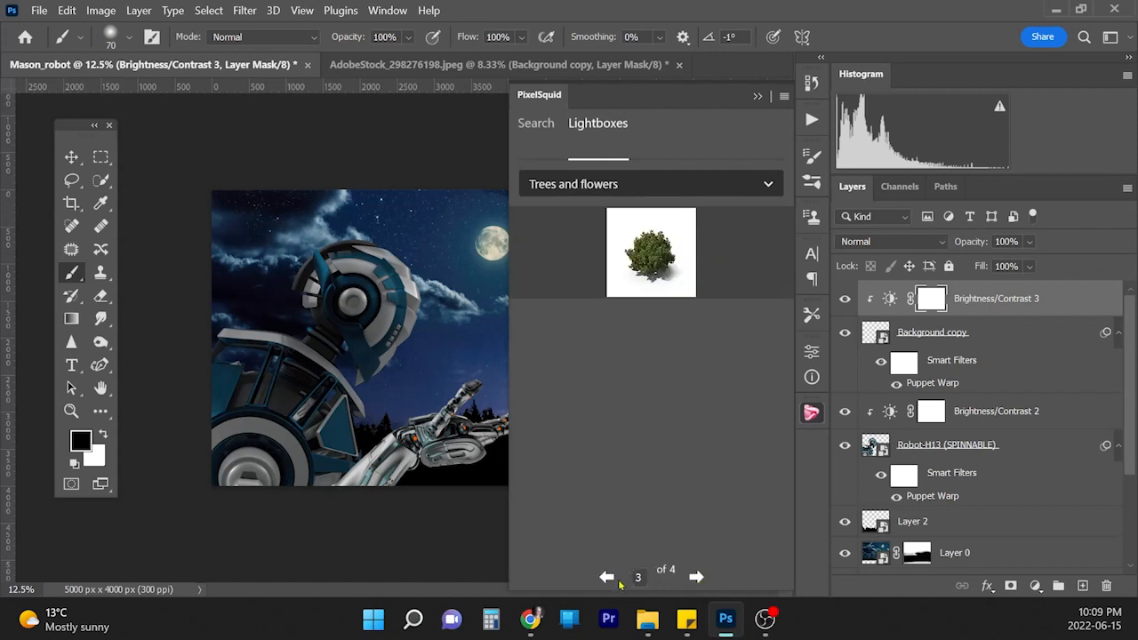
pyautogui.click(758, 95)
pyautogui.click(656, 278)
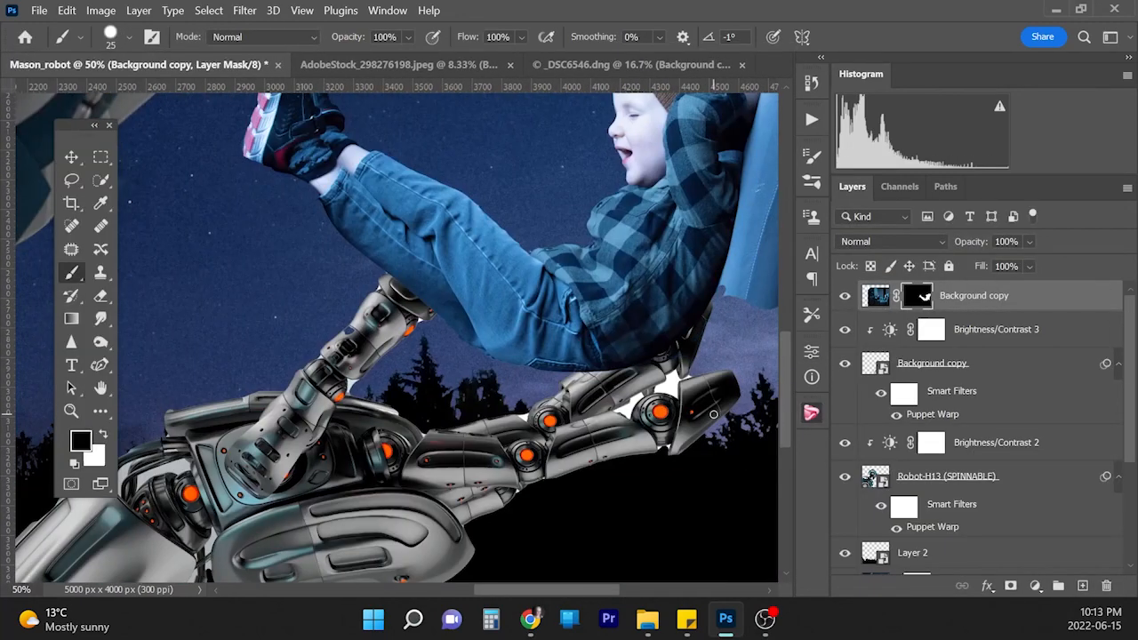
# Step: Scale the cut-out boy to about 55%, rotate him about 10.5 degrees and place him lying on the robotic hand
pyautogui.moveTo(574, 187)
pyautogui.mouseDown()
pyautogui.moveTo(622, 236)
pyautogui.moveTo(576, 456)
pyautogui.moveTo(678, 297)
pyautogui.moveTo(694, 457)
pyautogui.mouseUp()
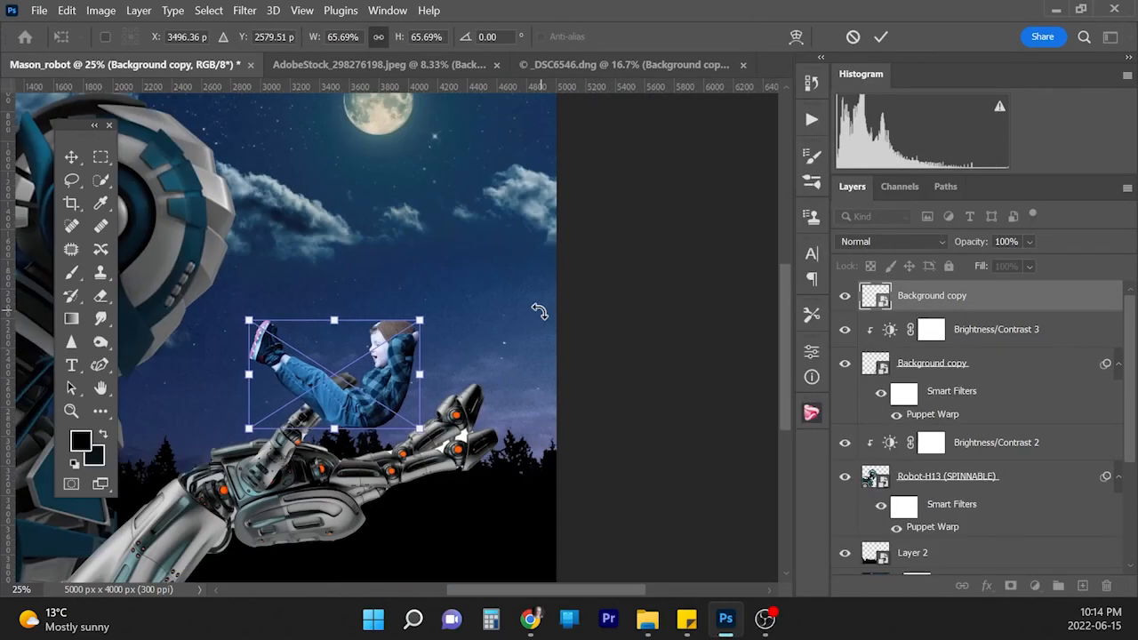
pyautogui.hotkey('ctrl', '-')
pyautogui.moveTo(537, 433); pyautogui.dragTo(553, 405)
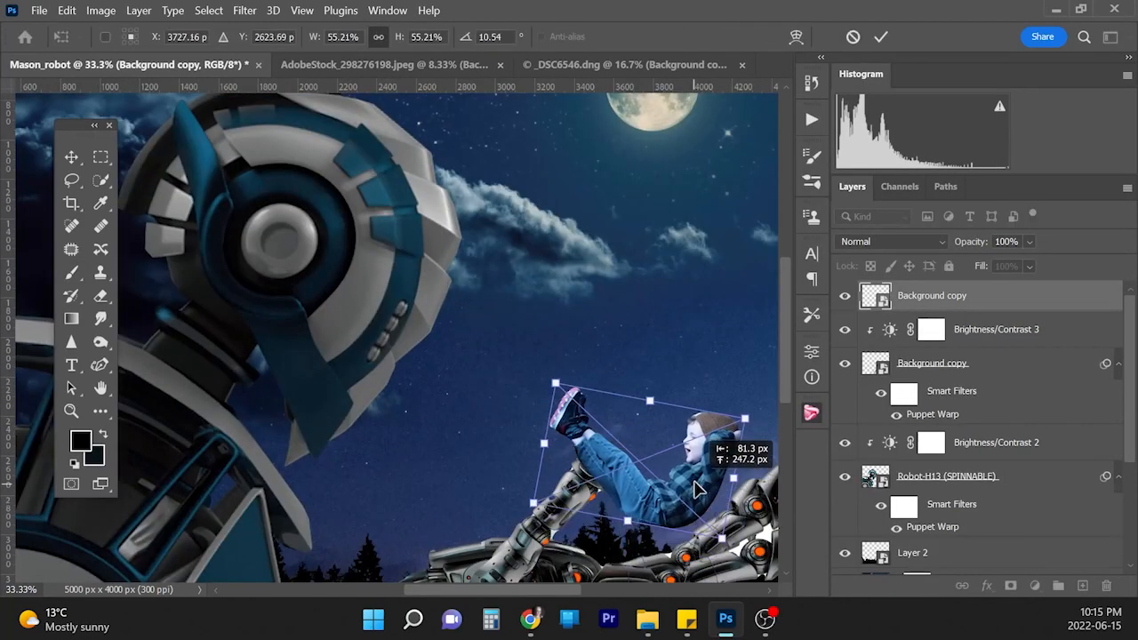
pyautogui.moveTo(697, 488); pyautogui.dragTo(691, 519)
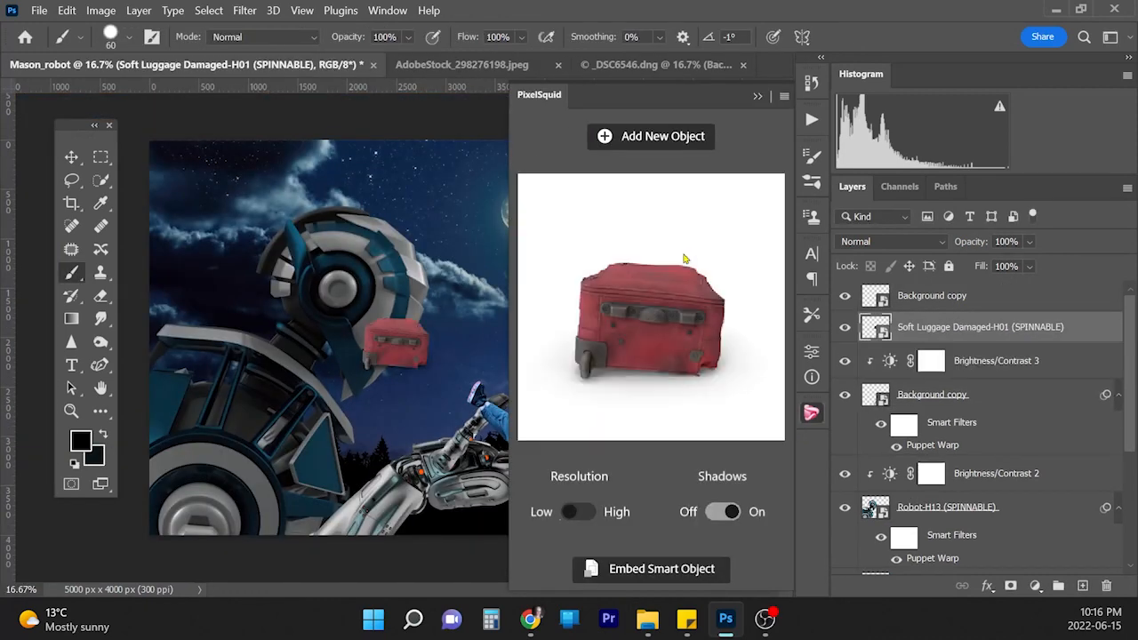
# Step: Turn the red PixelSquid suitcase to a new angle in high resolution, then scale, rotate and place it behind the boy's back
pyautogui.moveTo(685, 258); pyautogui.dragTo(713, 313)
pyautogui.click(580, 513)
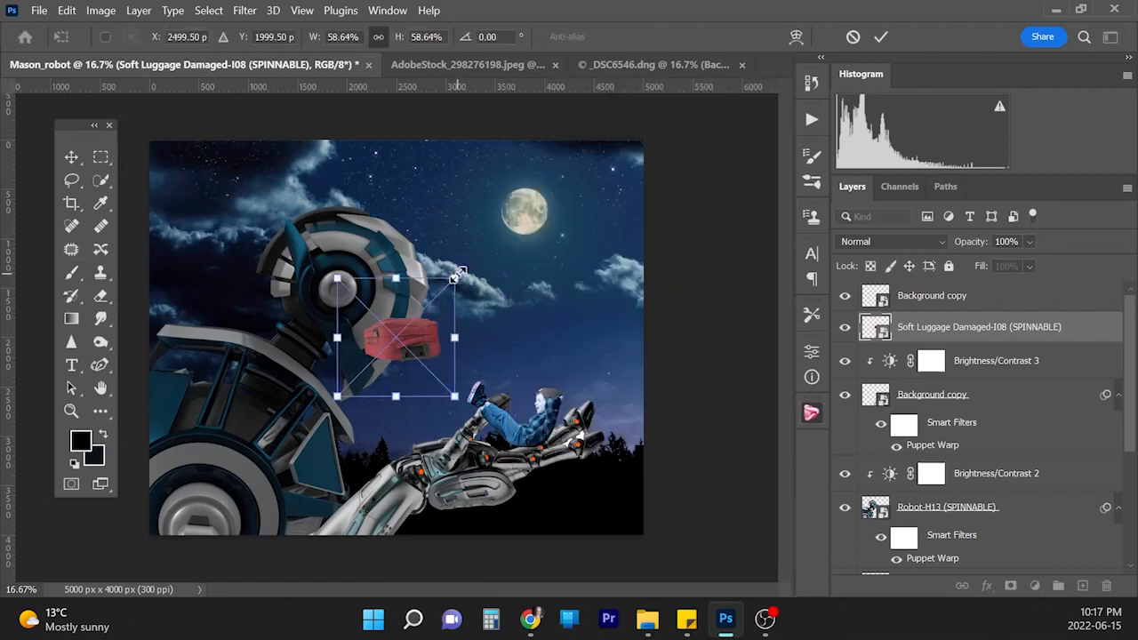
pyautogui.moveTo(391, 356)
pyautogui.mouseDown()
pyautogui.moveTo(524, 425)
pyautogui.moveTo(646, 421)
pyautogui.mouseUp()
pyautogui.moveTo(604, 452); pyautogui.dragTo(583, 425)
pyautogui.moveTo(569, 356); pyautogui.dragTo(575, 349)
pyautogui.press('Return')
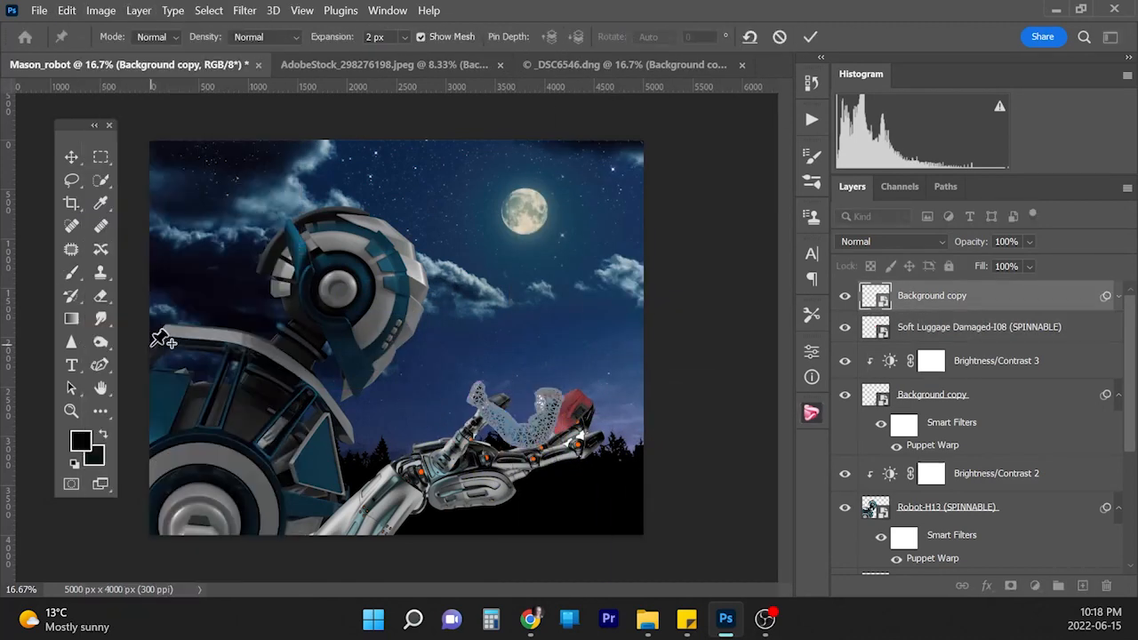
# Step: Puppet Warp the boy so his body and legs bend down along the robotic hand
pyautogui.moveTo(508, 418); pyautogui.dragTo(503, 445)
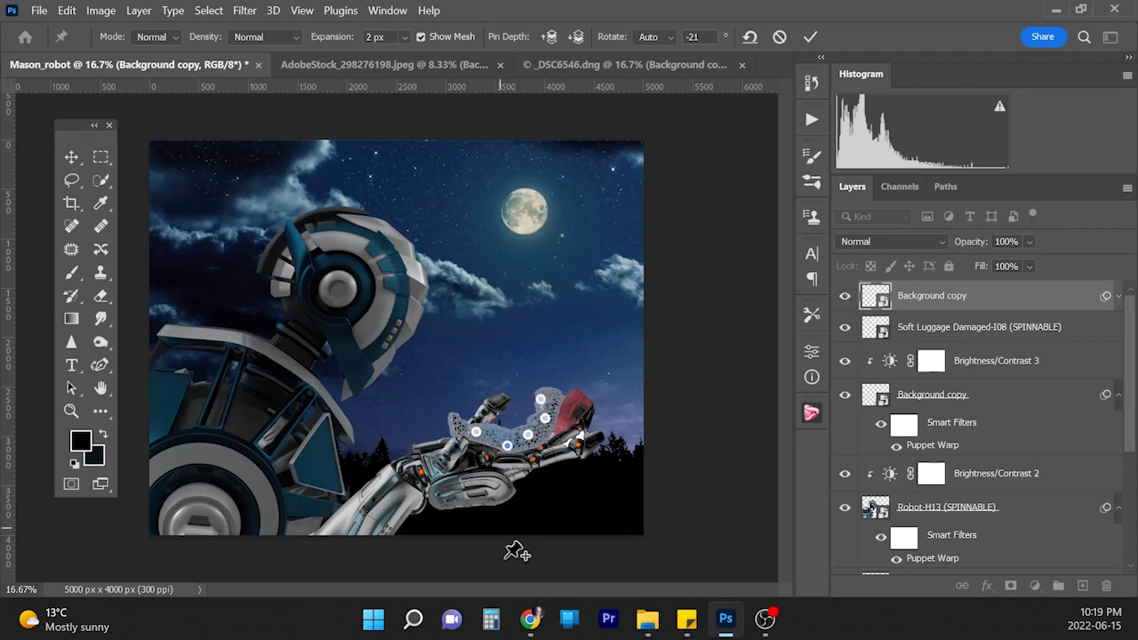
pyautogui.press('Return')
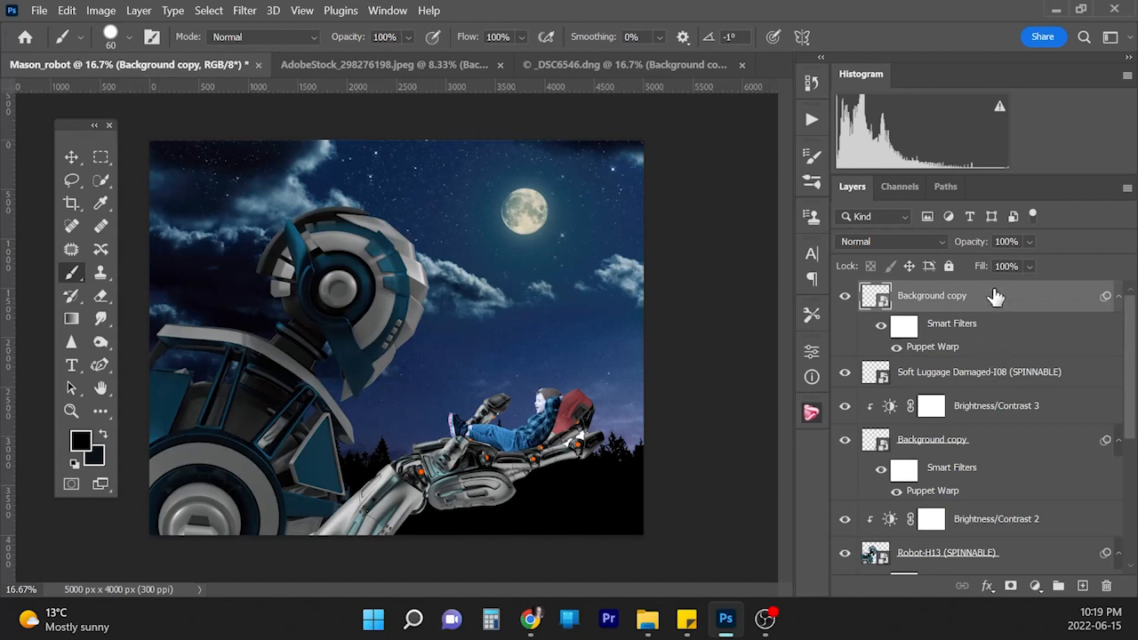
# Step: Mask the boy's leg where the robot's thumb crosses it, using 47% layer opacity as a guide, and restore the opacity to 100%
pyautogui.moveTo(1029, 241); pyautogui.dragTo(1018, 263)
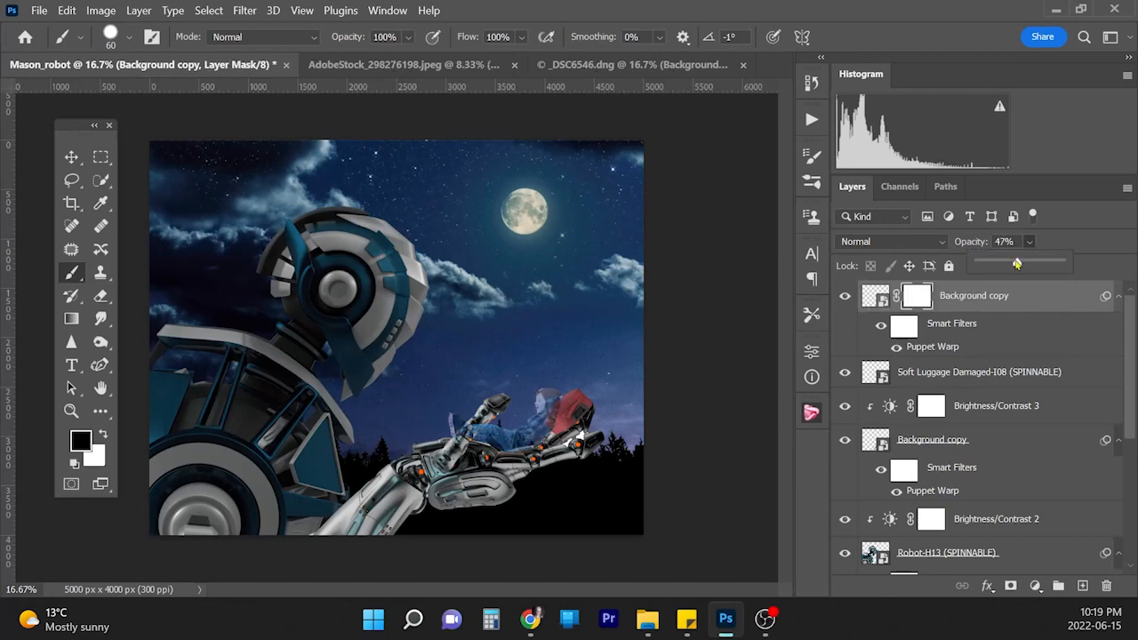
pyautogui.hotkey('ctrl', '+')
pyautogui.hotkey('ctrl', '+')
pyautogui.hotkey('ctrl', '+')
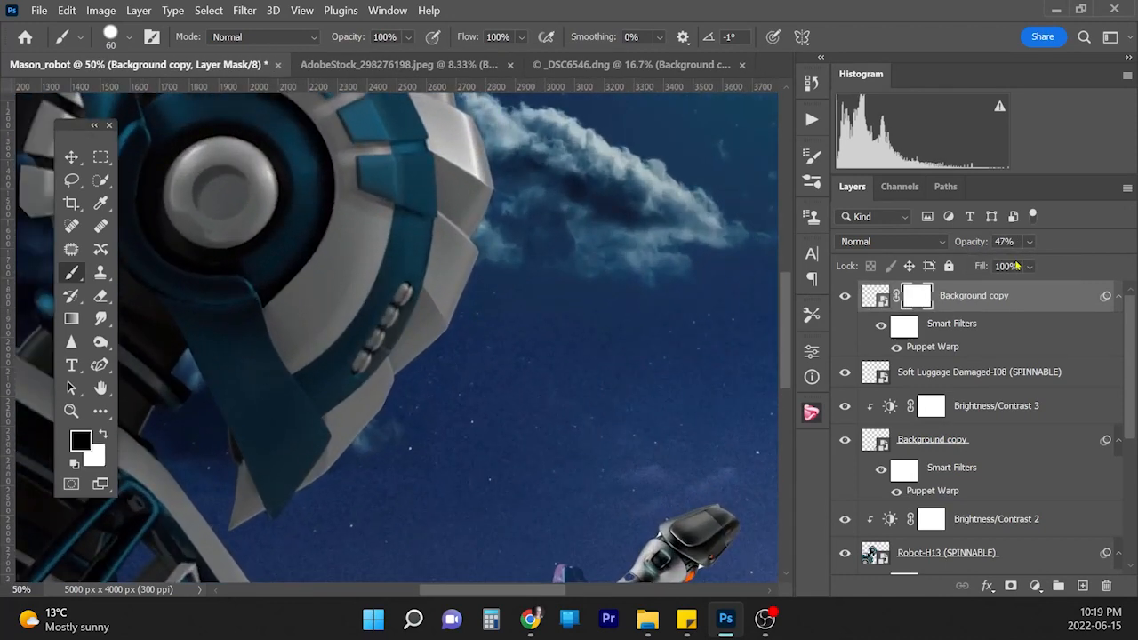
pyautogui.scroll(-5, 611, 429)
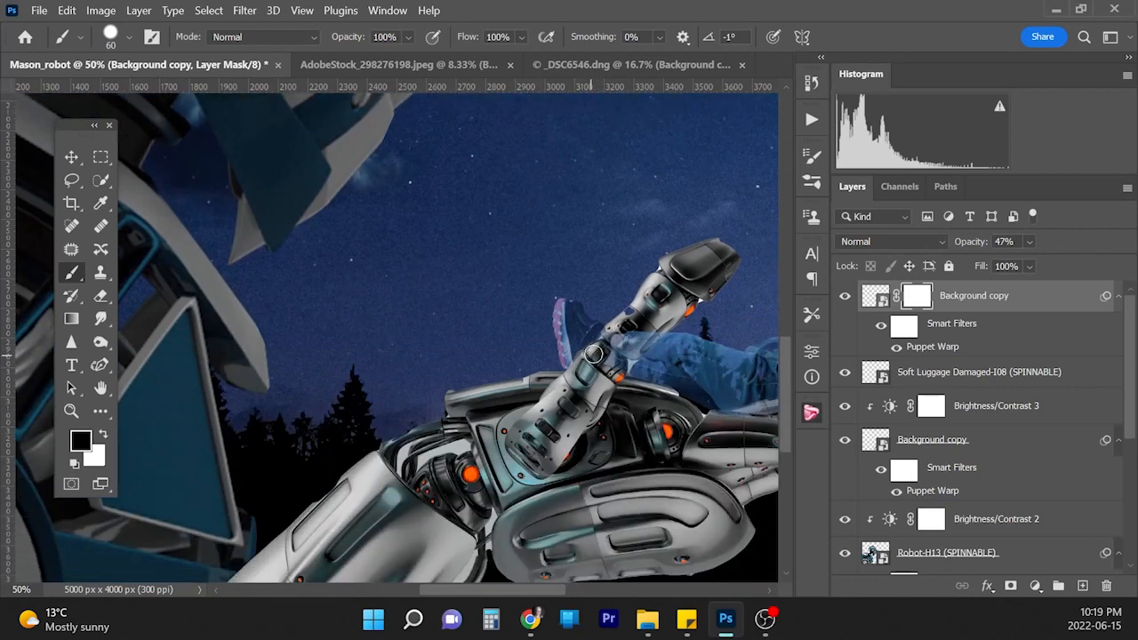
pyautogui.moveTo(616, 340)
pyautogui.mouseDown()
pyautogui.moveTo(635, 352)
pyautogui.moveTo(654, 339)
pyautogui.mouseUp()
pyautogui.moveTo(1031, 242); pyautogui.dragTo(1090, 261)
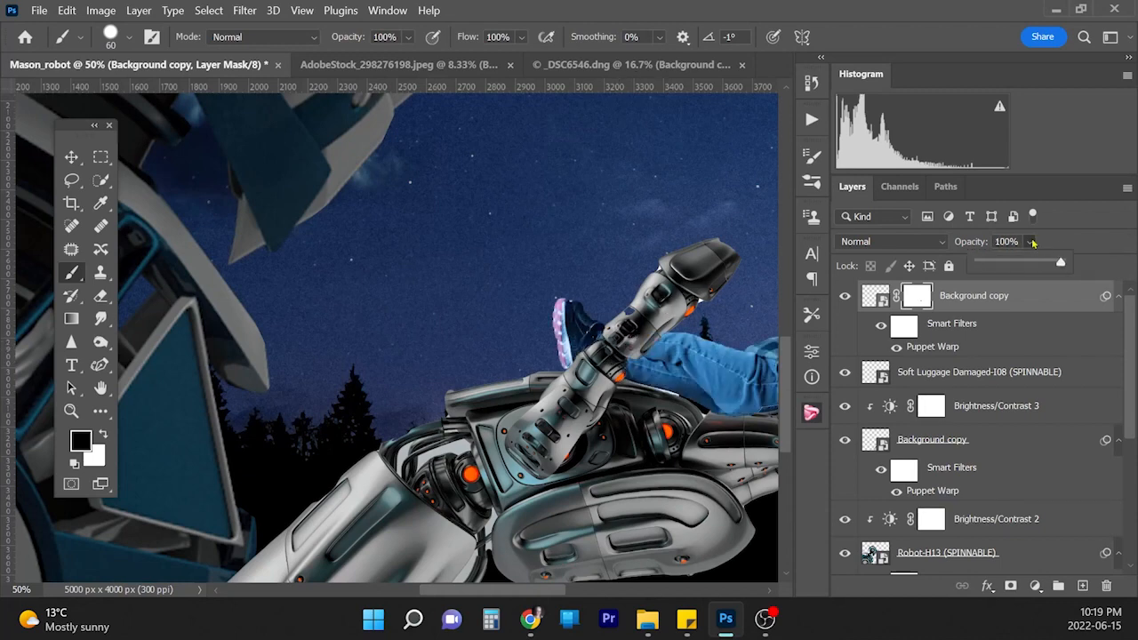
pyautogui.click(1030, 242)
pyautogui.hotkey('ctrl', '-')
pyautogui.hotkey('ctrl', '-')
pyautogui.hotkey('ctrl', '-')
pyautogui.hotkey('ctrl', '-')
pyautogui.hotkey('ctrl', '+')
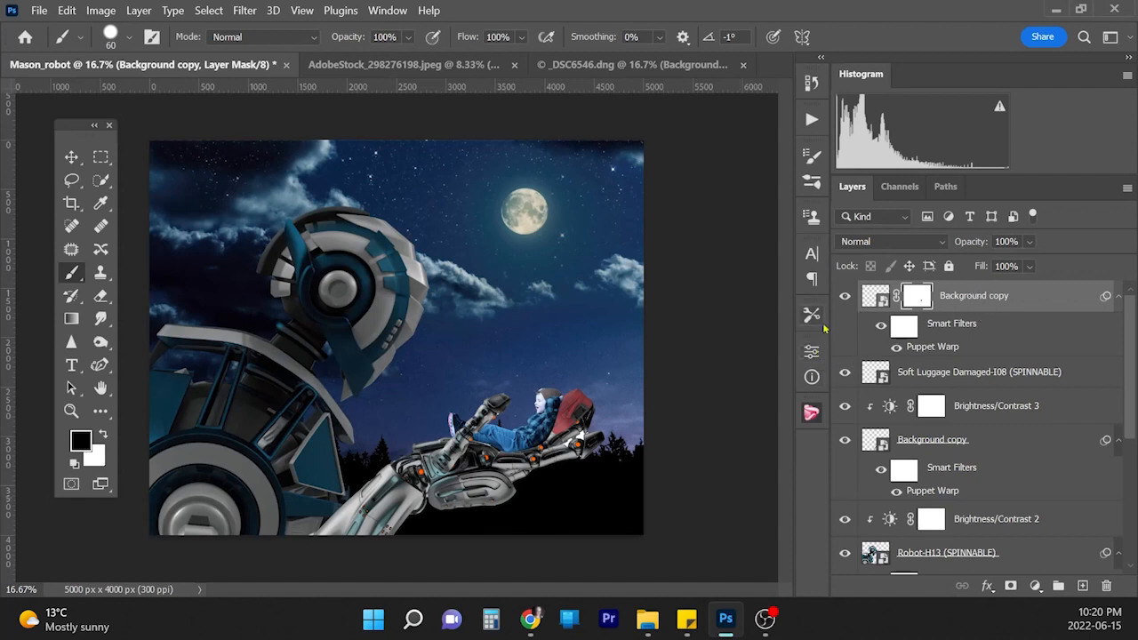
# Step: Insert the Snickers bar from the PixelSquid lightbox Robot Project and turn it to a slanted view
pyautogui.click(817, 416)
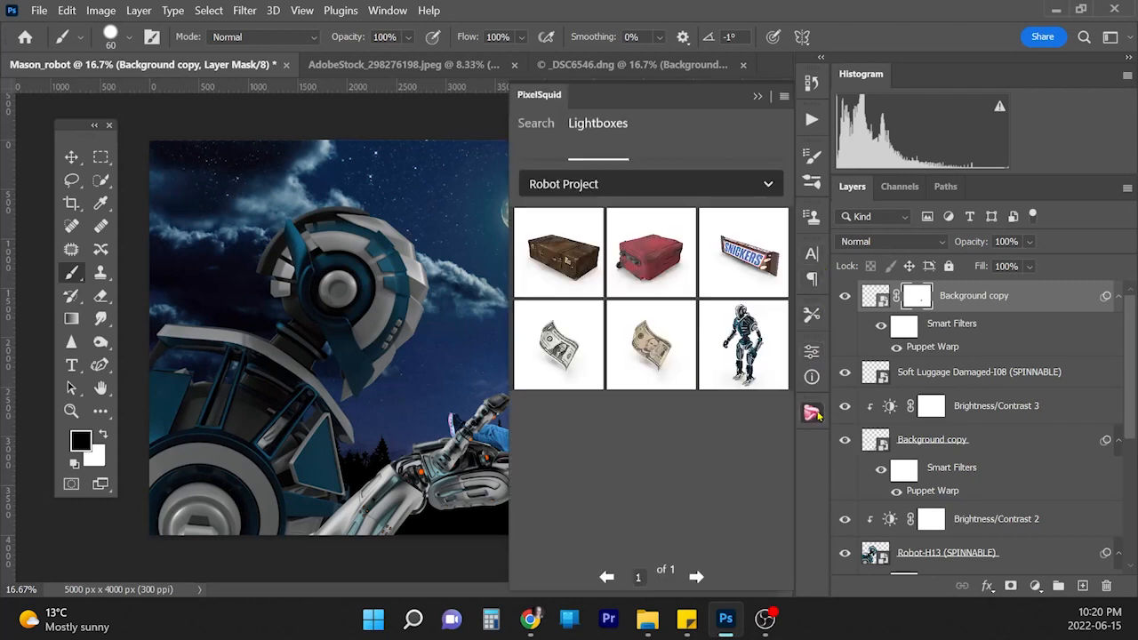
pyautogui.click(763, 263)
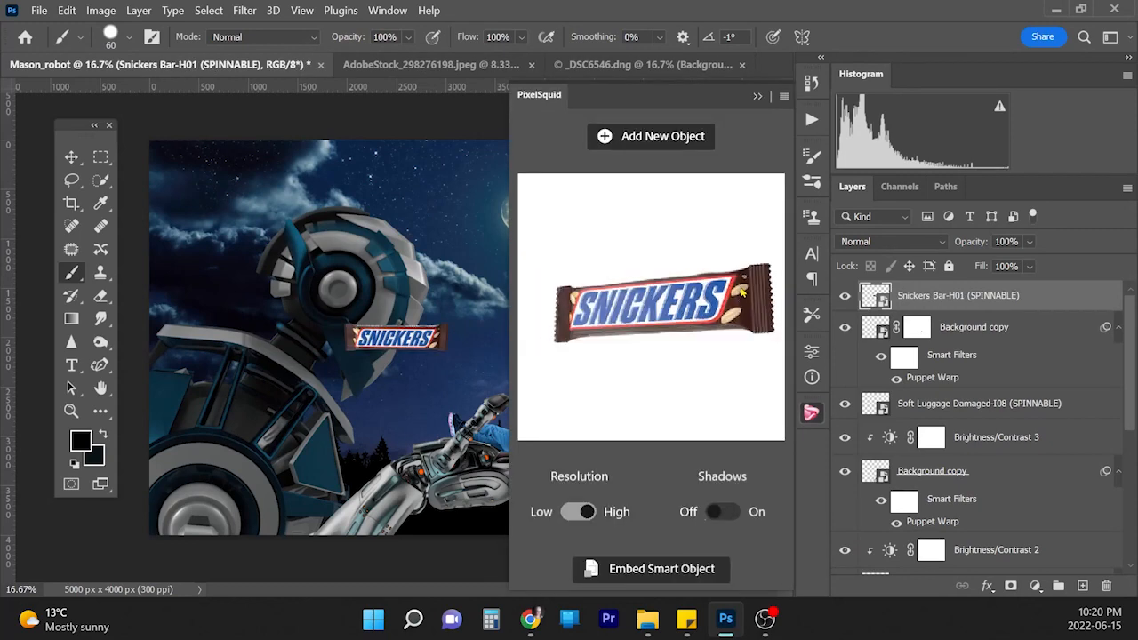
pyautogui.moveTo(763, 263); pyautogui.dragTo(746, 284)
pyautogui.click(758, 96)
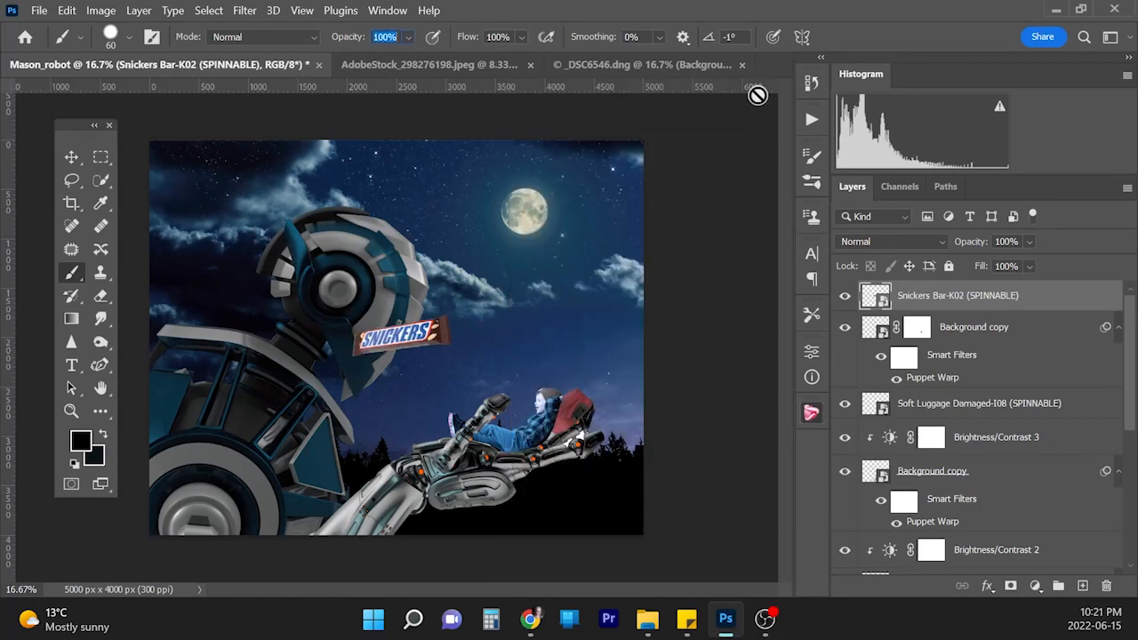
# Step: Scale the Snickers bar down to pocket size, rotate it and place it at the boy's hip
pyautogui.hotkey('ctrl', 't')
pyautogui.moveTo(458, 275); pyautogui.dragTo(383, 357)
pyautogui.hotkey('ctrl', '+')
pyautogui.moveTo(325, 420); pyautogui.dragTo(654, 527)
pyautogui.moveTo(703, 481); pyautogui.dragTo(689, 527)
pyautogui.moveTo(638, 546); pyautogui.dragTo(675, 533)
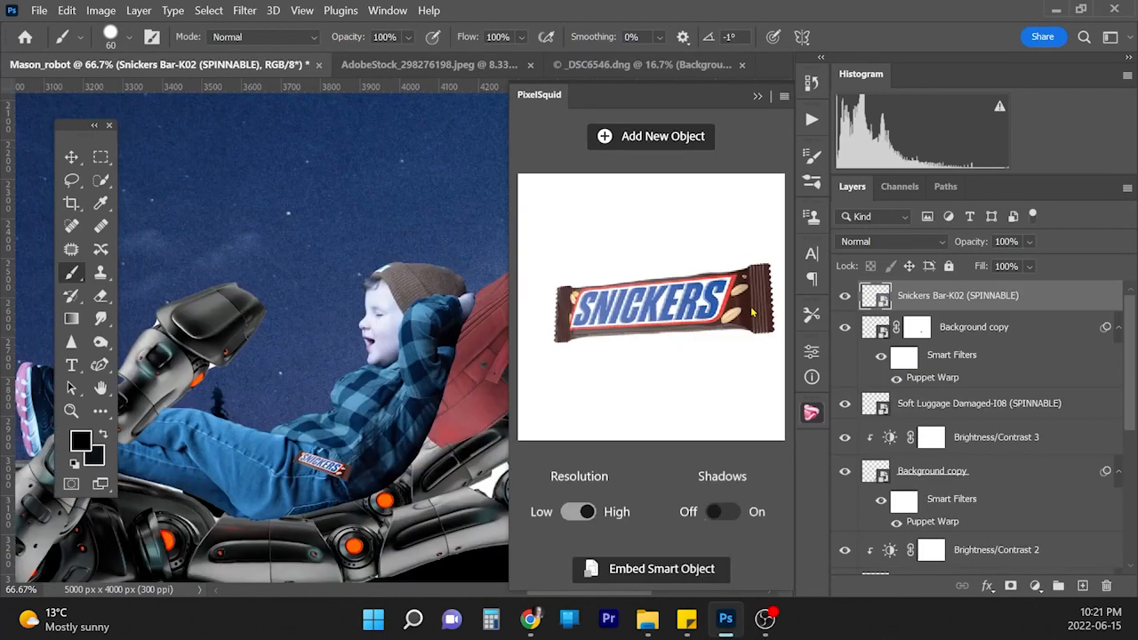
# Step: Turn the Snickers bar to a different viewing angle in PixelSquid and add a layer mask to it
pyautogui.moveTo(703, 316); pyautogui.dragTo(745, 322)
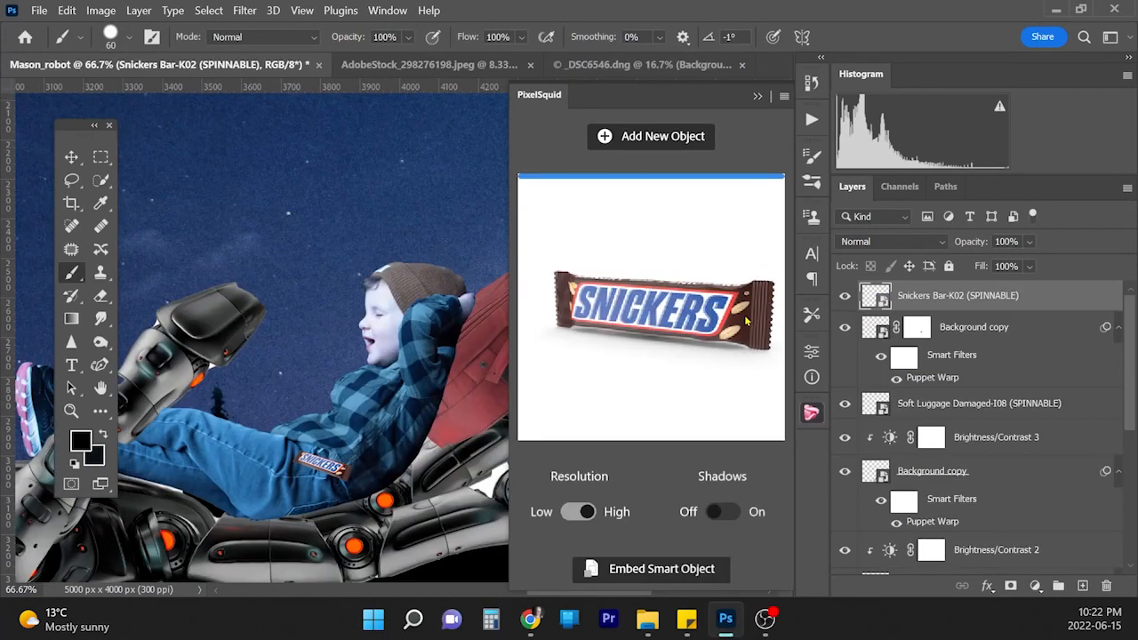
pyautogui.click(1010, 586)
pyautogui.click(812, 413)
# Step: Paint on the Snickers bar's layer mask with a much smaller brush where it meets the boy's jeans
pyautogui.hotkey('ctrl', '+')
pyautogui.hotkey('ctrl', '+')
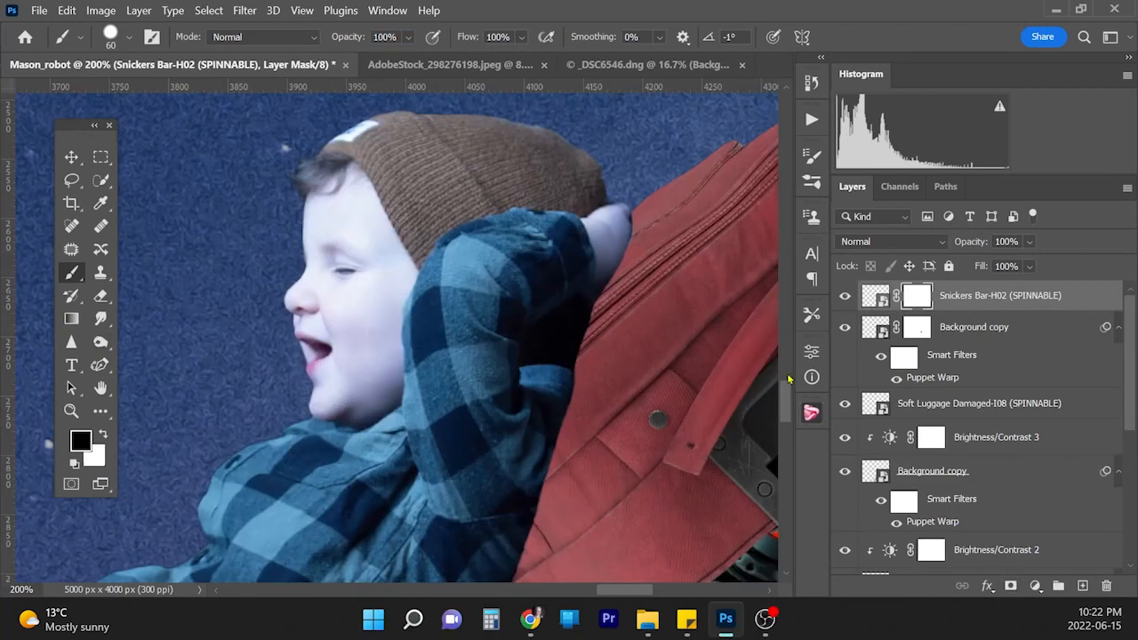
pyautogui.moveTo(169, 552); pyautogui.dragTo(645, 182)
pyautogui.press('[')
pyautogui.press('[')
pyautogui.press('[')
pyautogui.press('[')
pyautogui.press('[')
pyautogui.press('[')
pyautogui.press('[')
pyautogui.press('[')
pyautogui.moveTo(646, 359); pyautogui.dragTo(666, 402)
# Step: Lower the Snickers bar's opacity to refine its mask edge with a path and a fine brush, then restore full opacity
pyautogui.click(1030, 241)
pyautogui.moveTo(1065, 262); pyautogui.dragTo(1024, 262)
pyautogui.press('x')
pyautogui.press('p')
pyautogui.moveTo(678, 375)
pyautogui.mouseDown()
pyautogui.moveTo(661, 403)
pyautogui.moveTo(691, 379)
pyautogui.moveTo(708, 406)
pyautogui.mouseUp()
pyautogui.press('b')
pyautogui.press('x')
pyautogui.press('[')
pyautogui.press('[')
pyautogui.press('x')
pyautogui.press('Return')
pyautogui.click(1031, 241)
pyautogui.moveTo(1046, 261); pyautogui.dragTo(1087, 261)
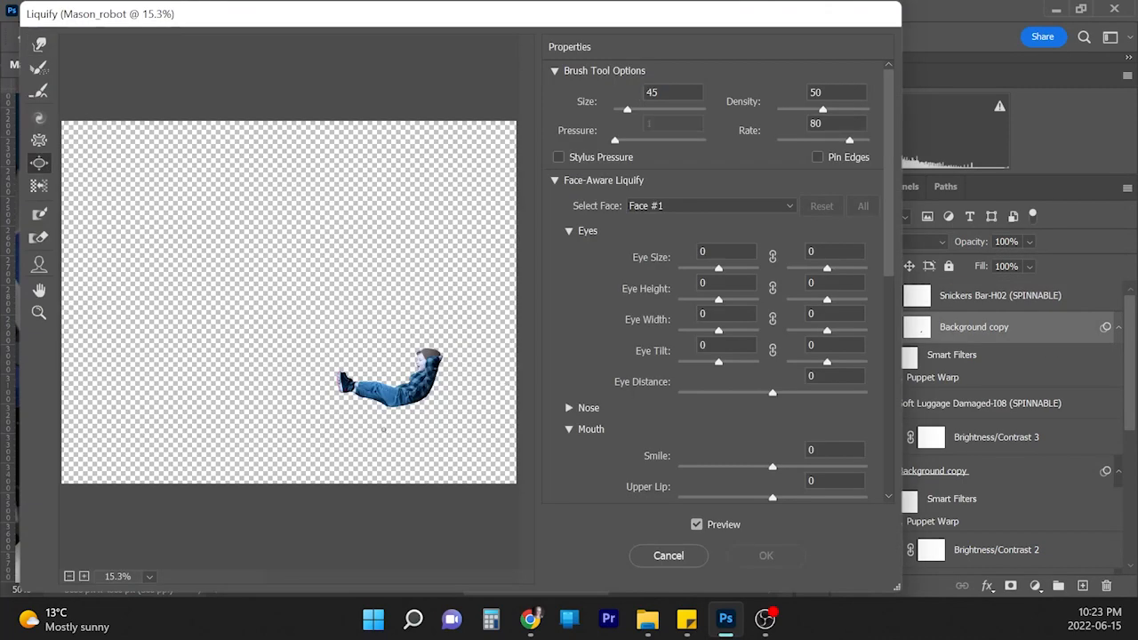
# Step: Apply Liquify's Bloat tool at brush size 300 beneath the boy's jeans to reshape their lower edge, then switch to Forward Warp
pyautogui.keyDown('ctrl'); pyautogui.click(384, 430); pyautogui.keyUp('ctrl')
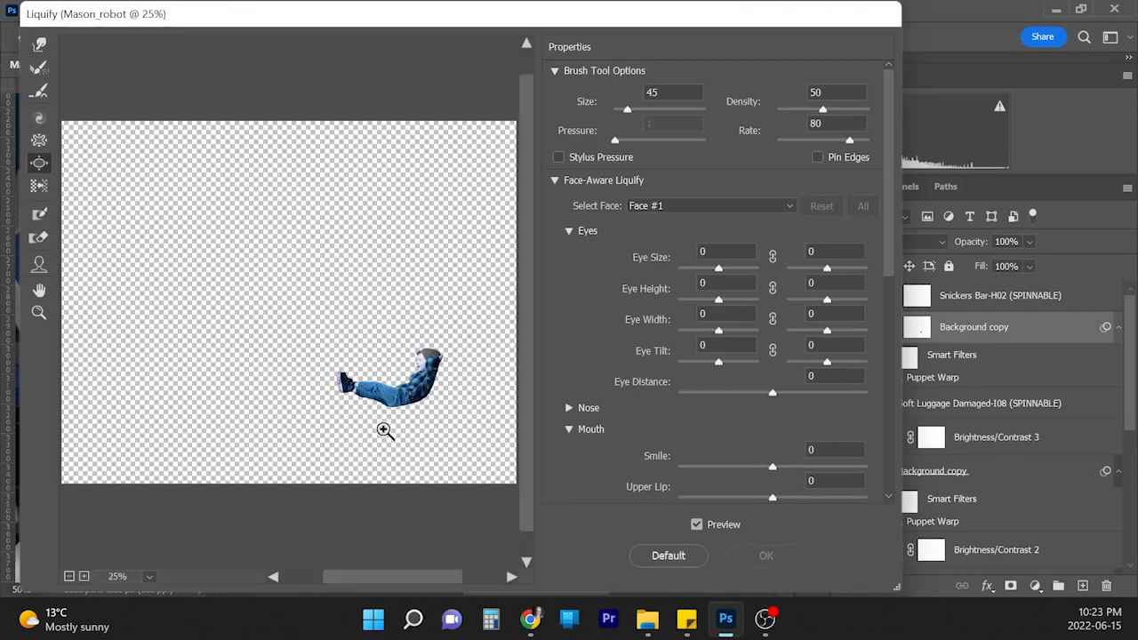
pyautogui.hotkey('ctrl', '+')
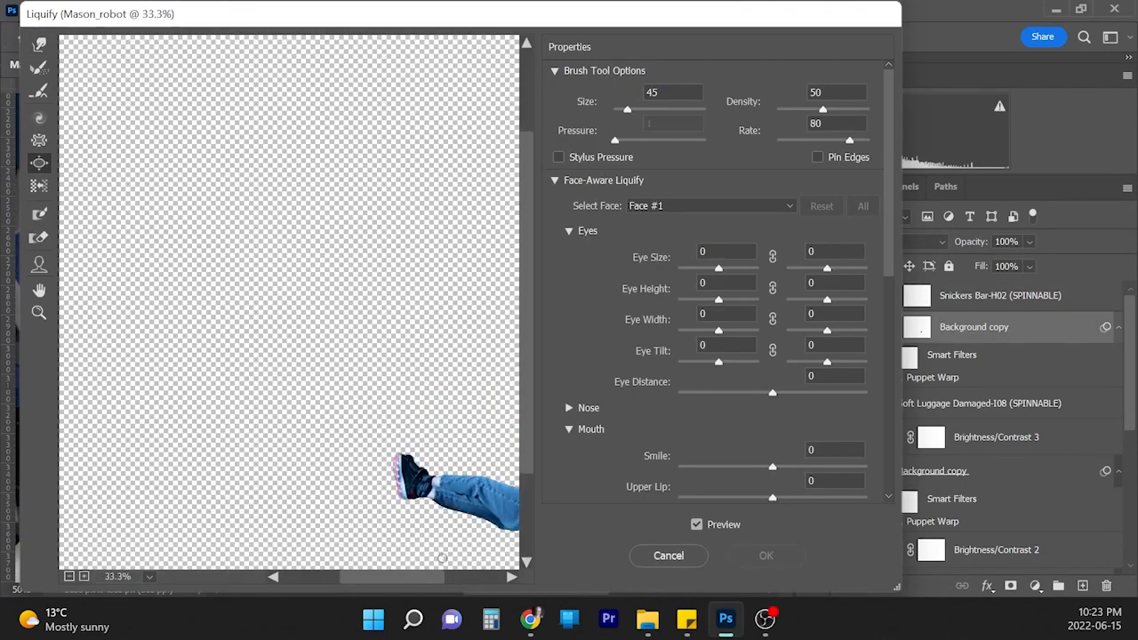
pyautogui.moveTo(409, 577); pyautogui.dragTo(427, 565)
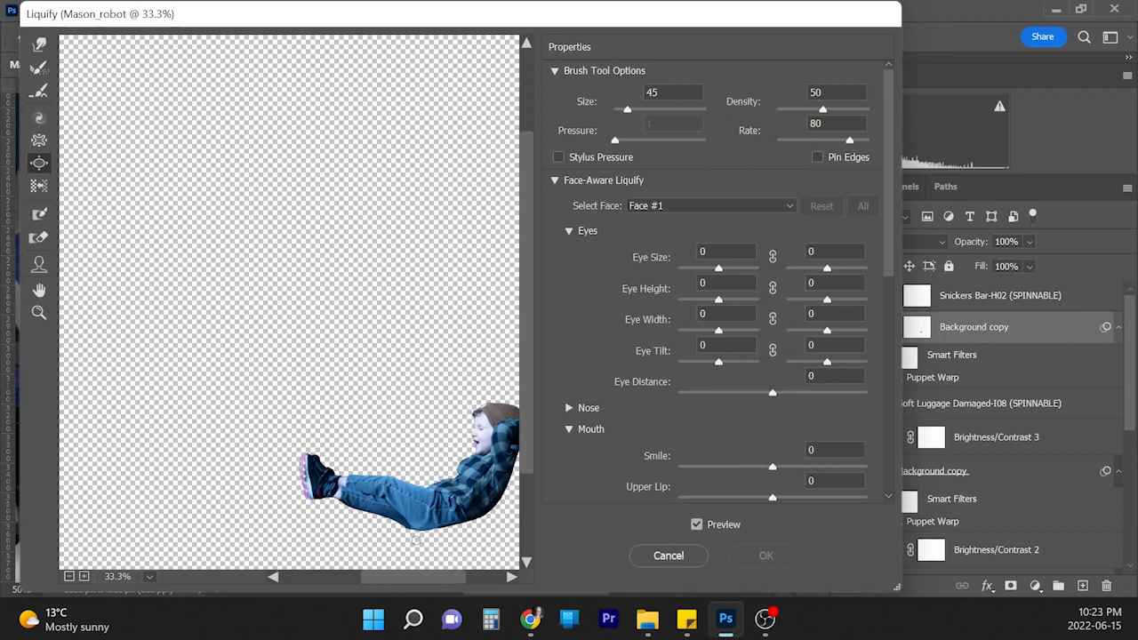
pyautogui.press(']')
pyautogui.press(']')
pyautogui.press(']')
pyautogui.press(']')
pyautogui.press(']')
pyautogui.press(']')
pyautogui.press(']')
pyautogui.press(']')
pyautogui.press(']')
pyautogui.press(']')
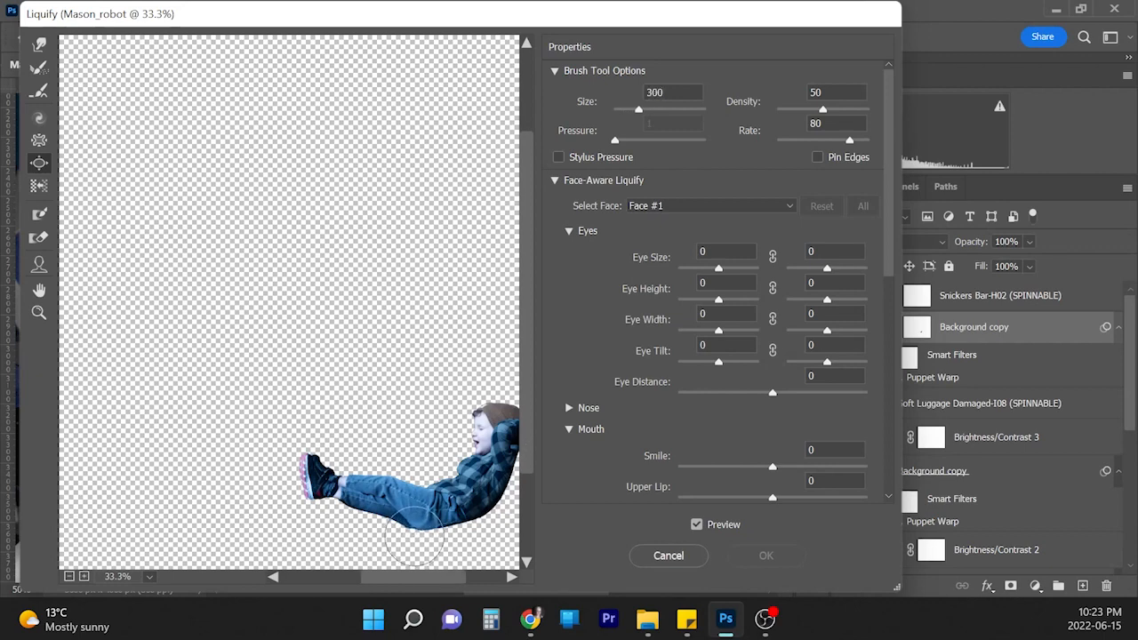
pyautogui.click(412, 539)
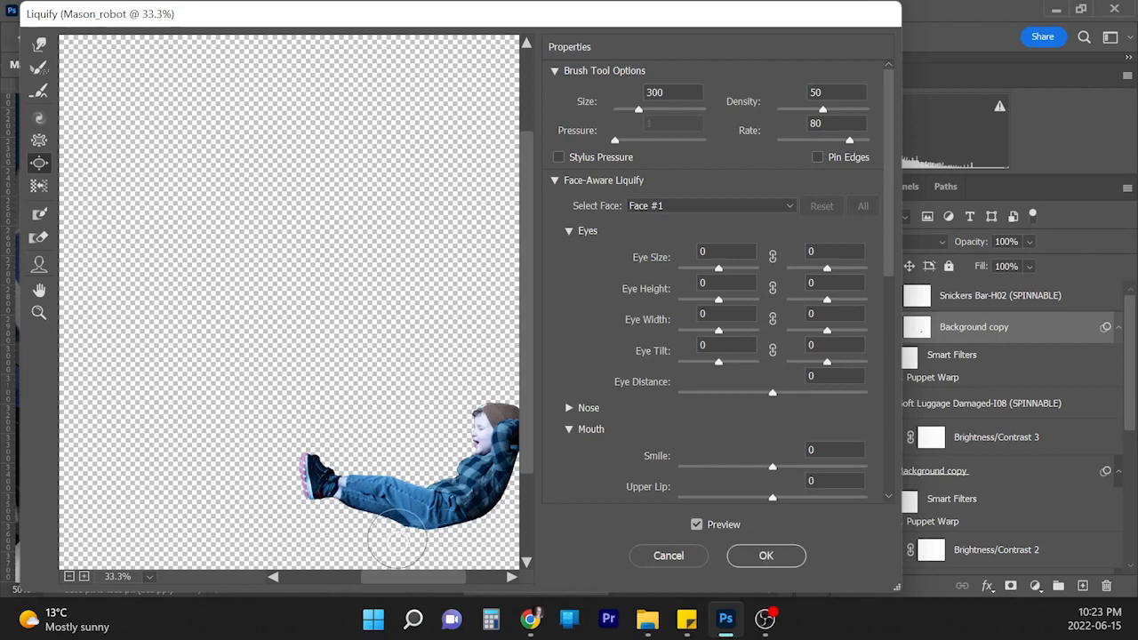
pyautogui.press('w')
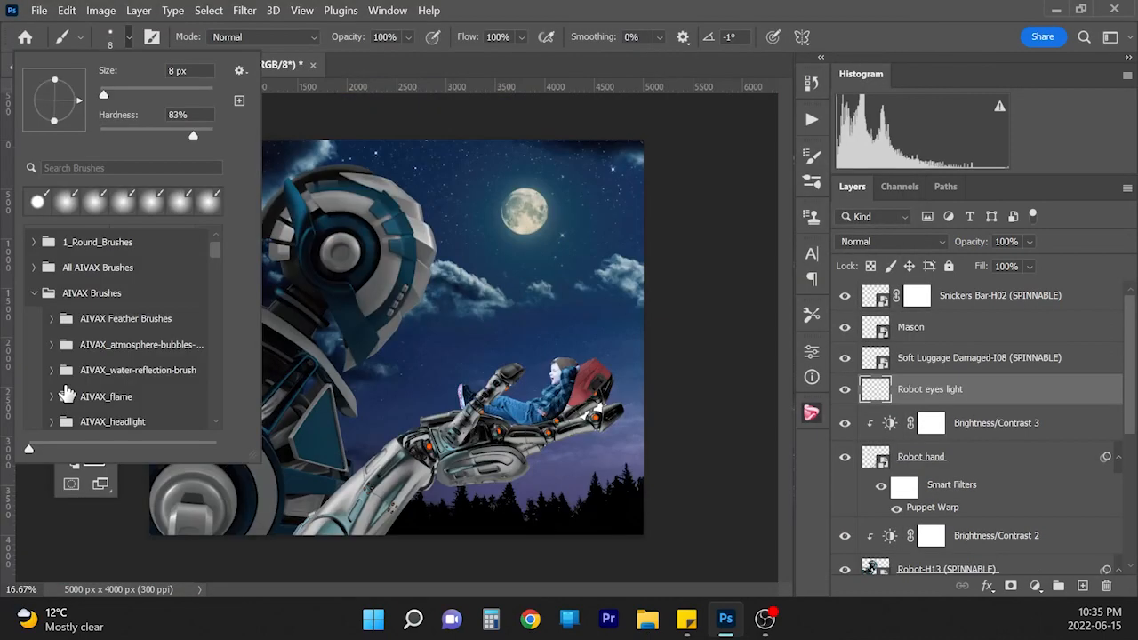
# Step: Choose the AIVAX_headlight brush for the Robot eyes light layer
pyautogui.scroll(-1, 115, 355)
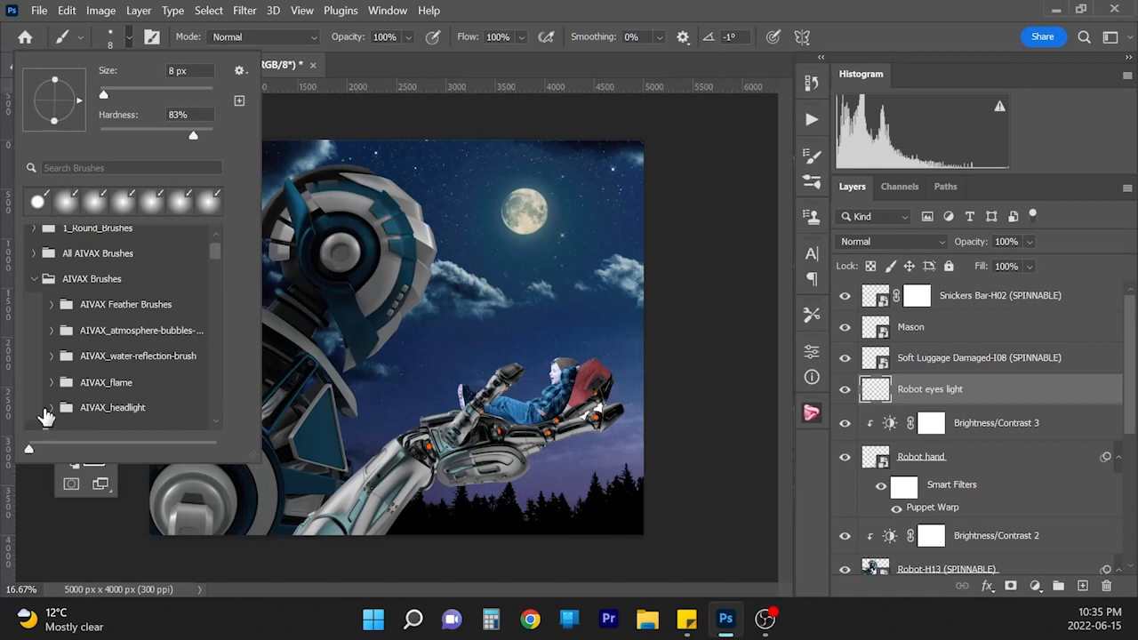
pyautogui.click(51, 408)
pyautogui.click(94, 394)
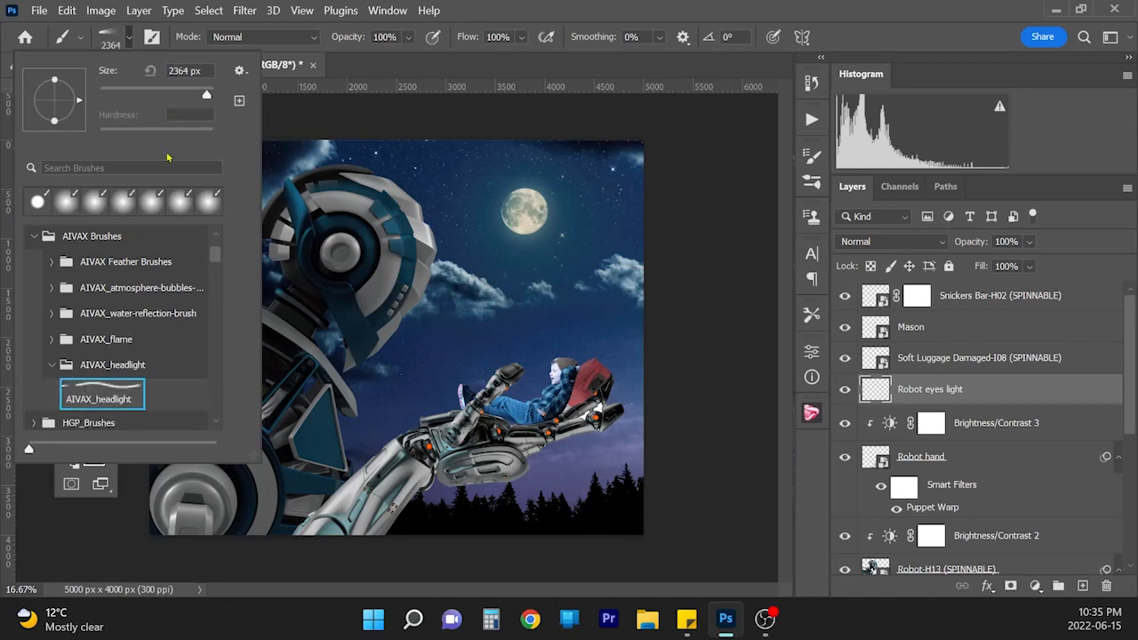
pyautogui.click(123, 40)
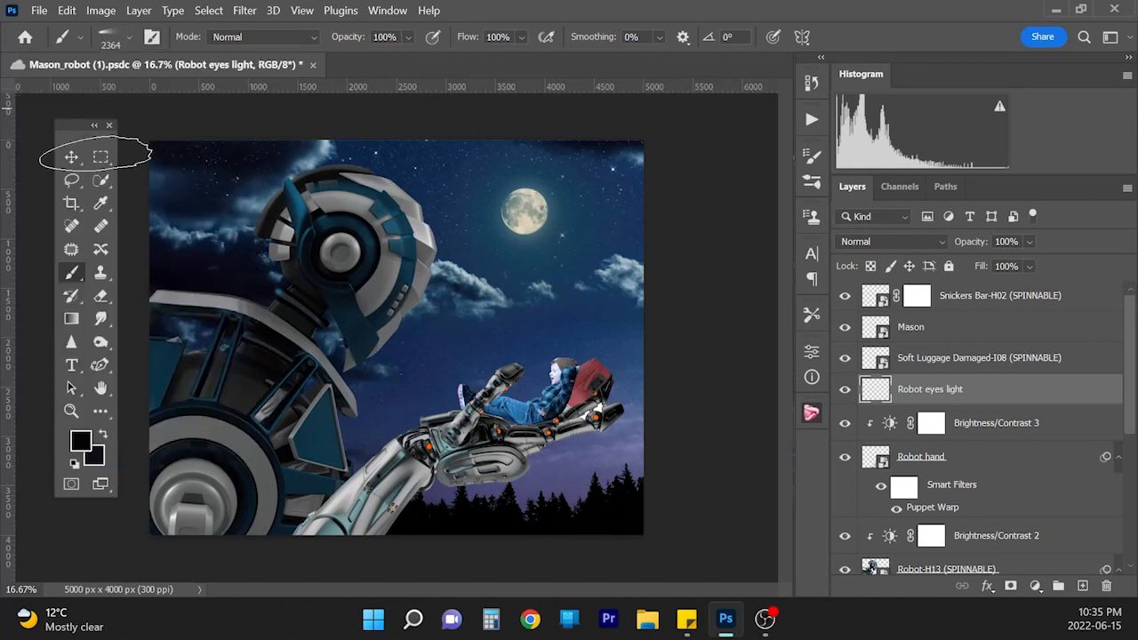
# Step: Set the foreground colour to a very pale yellow with a hue of 58° for the brush
pyautogui.click(84, 442)
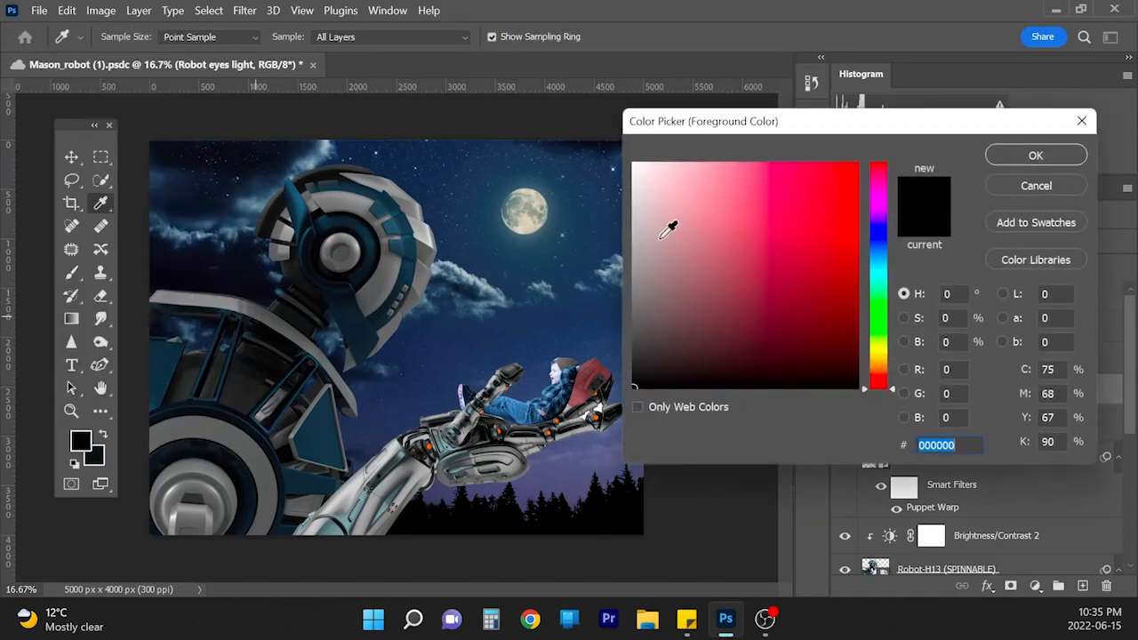
pyautogui.click(886, 367)
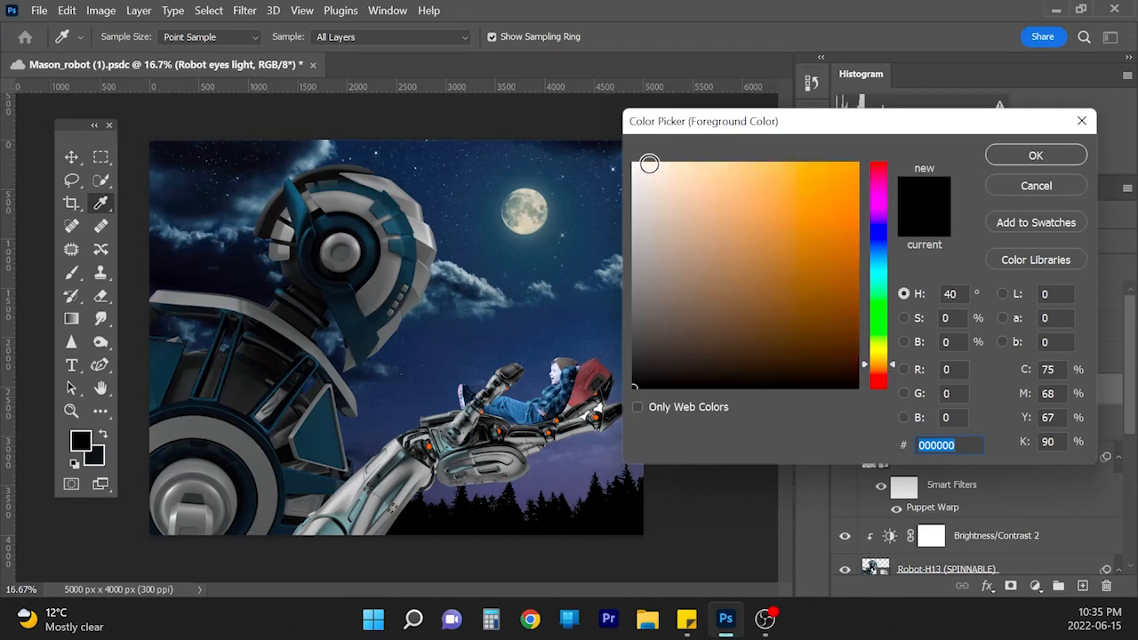
pyautogui.click(649, 164)
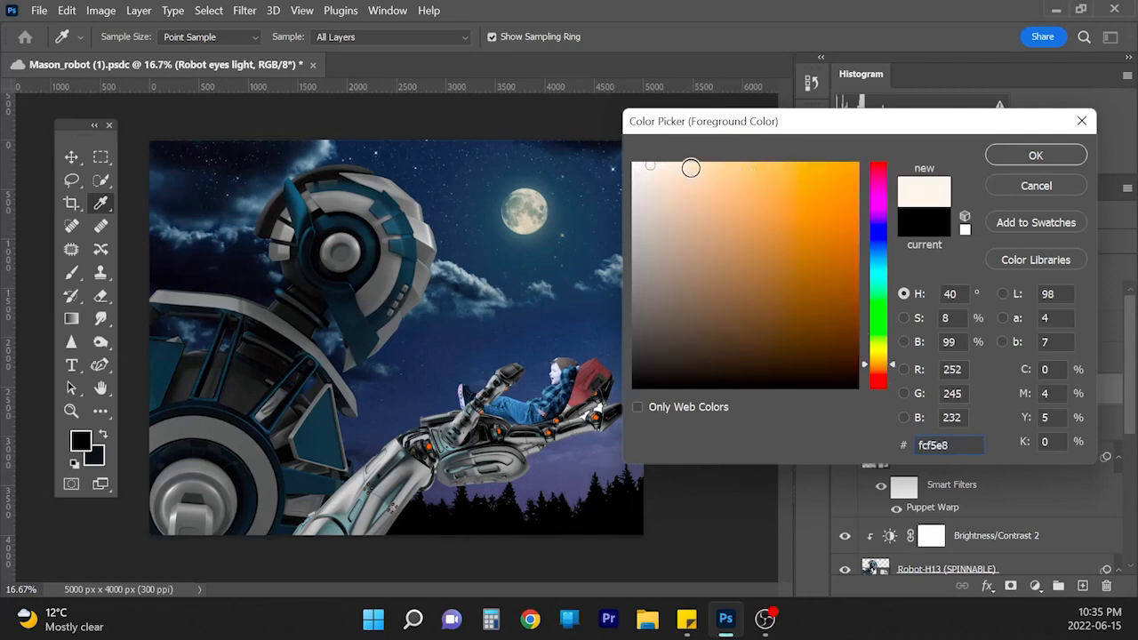
pyautogui.click(662, 172)
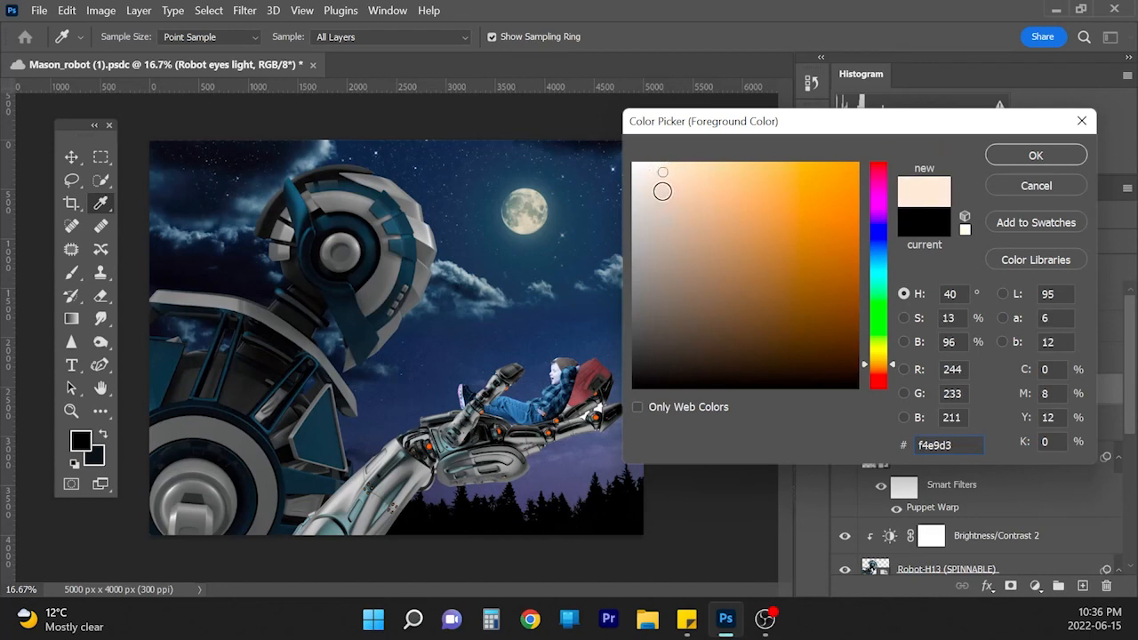
pyautogui.moveTo(898, 366); pyautogui.dragTo(888, 354)
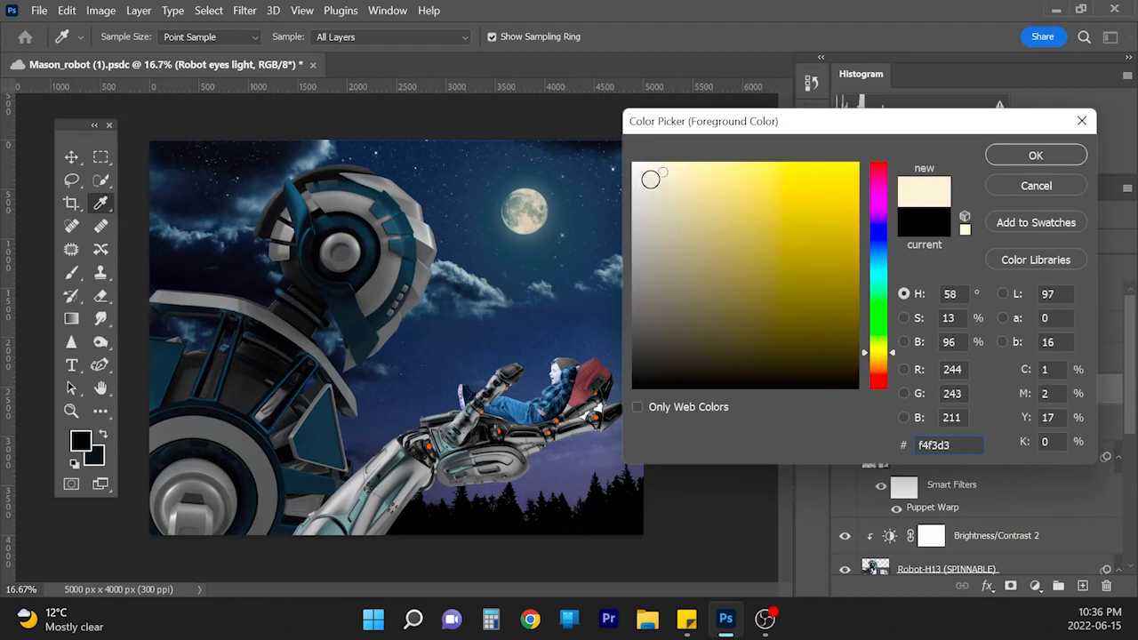
pyautogui.click(1036, 155)
pyautogui.press('b')
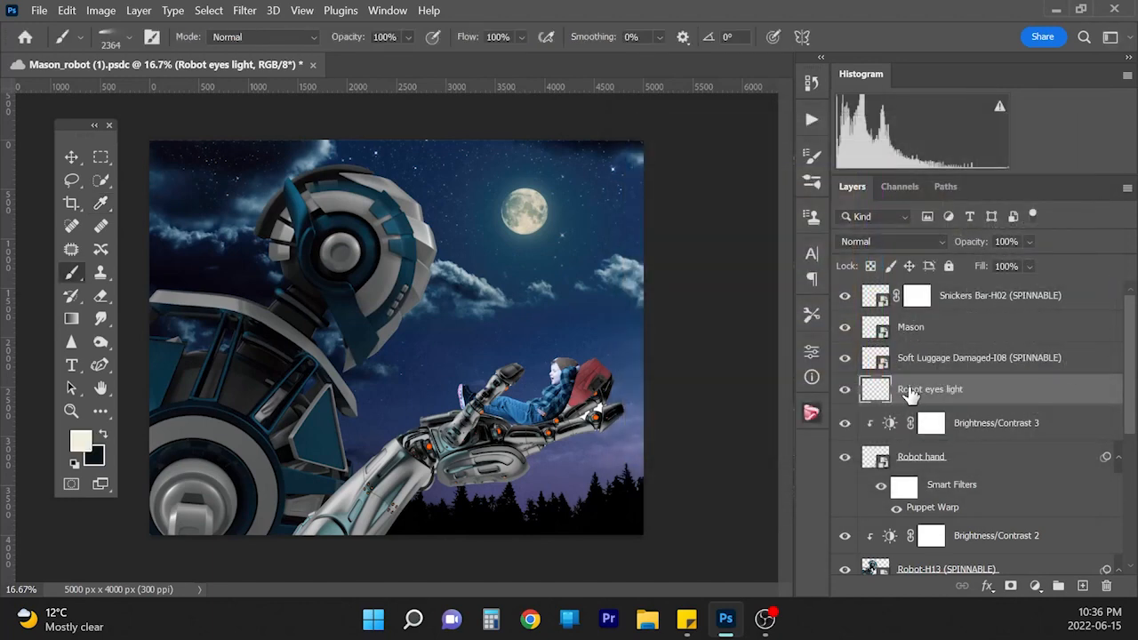
# Step: Set the Robot eyes light layer's blend mode to Linear Dodge (Add) and rotate the brush tip to -38°
pyautogui.click(898, 246)
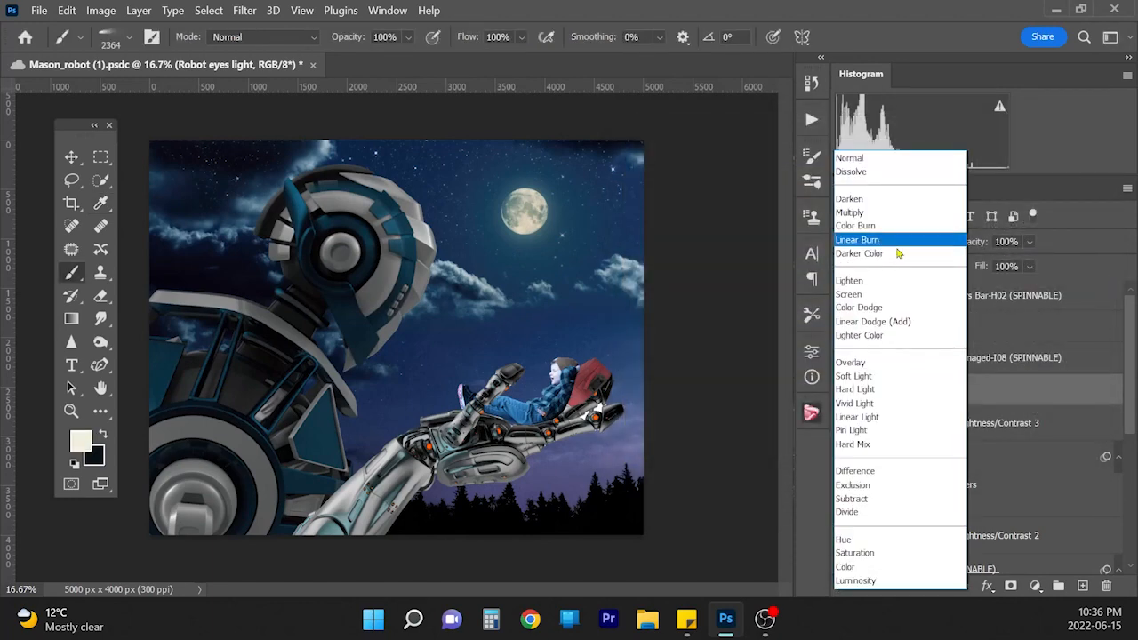
pyautogui.click(892, 327)
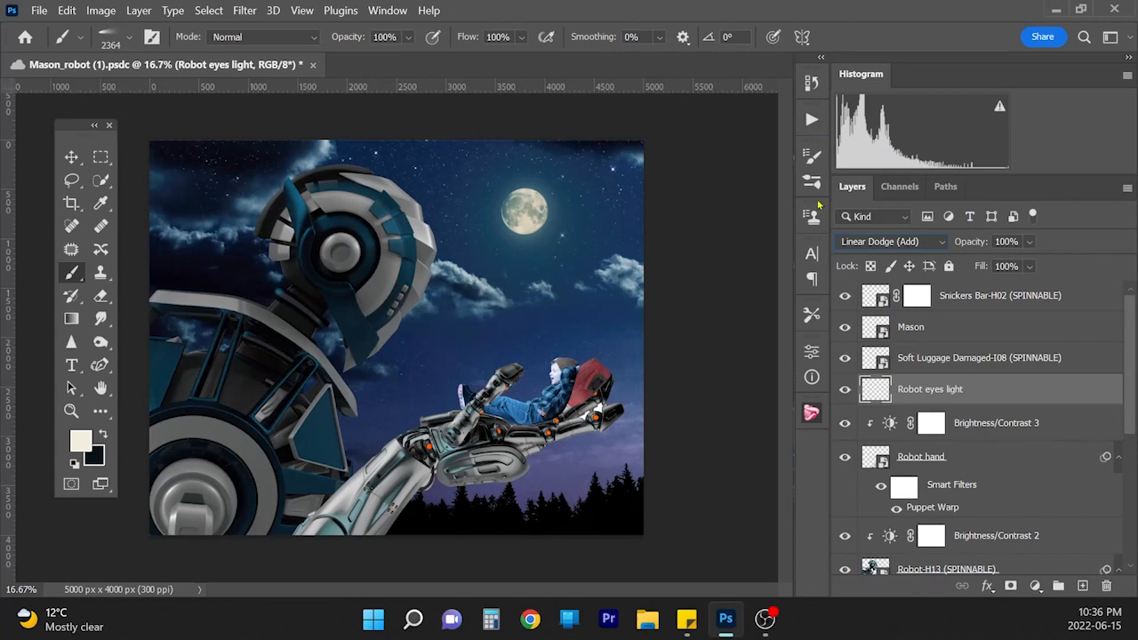
pyautogui.click(811, 156)
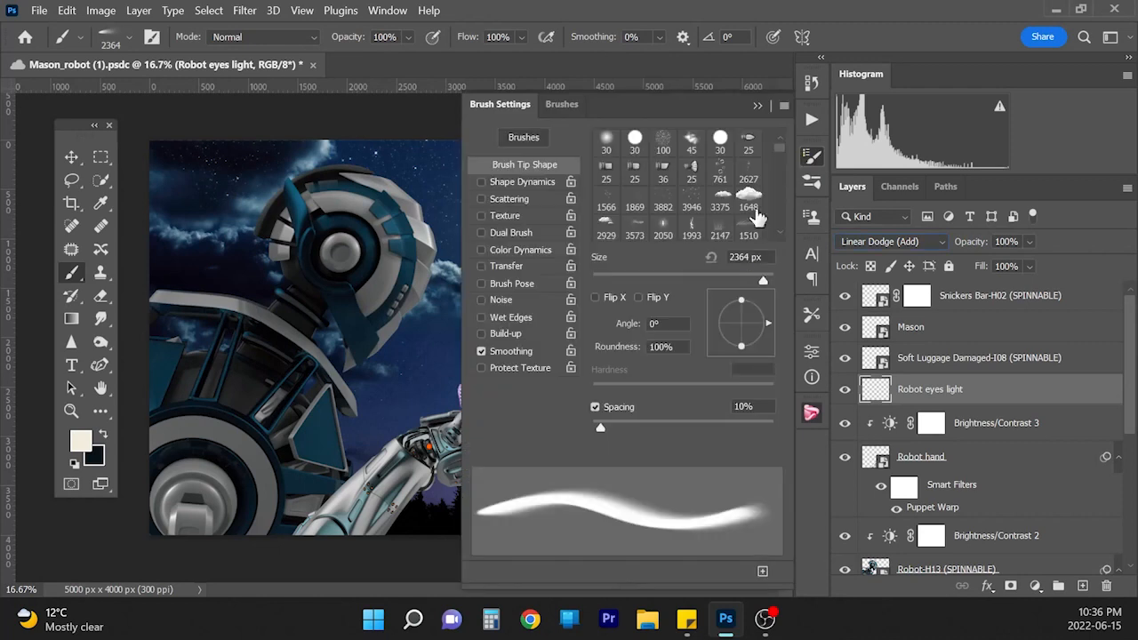
pyautogui.moveTo(770, 327); pyautogui.dragTo(768, 355)
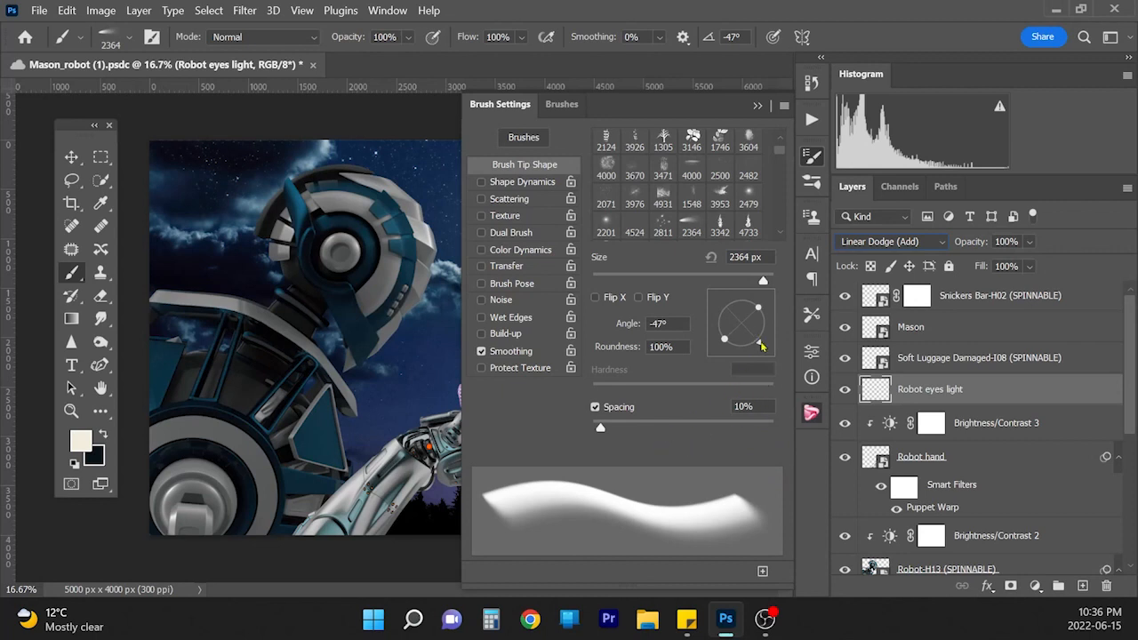
pyautogui.moveTo(761, 347); pyautogui.dragTo(764, 340)
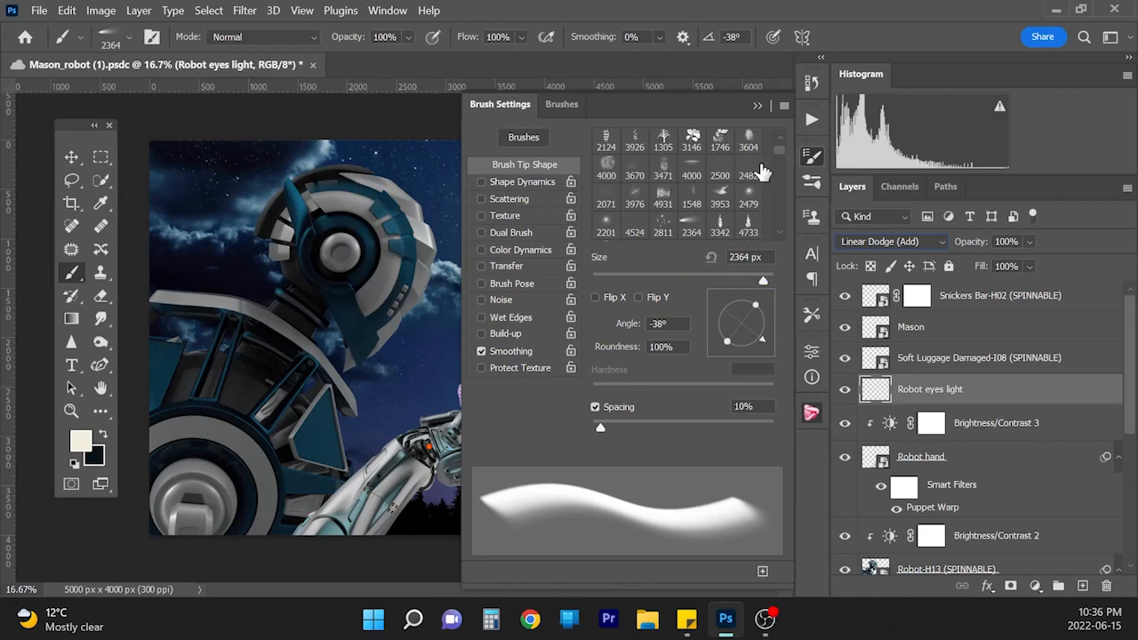
pyautogui.click(759, 105)
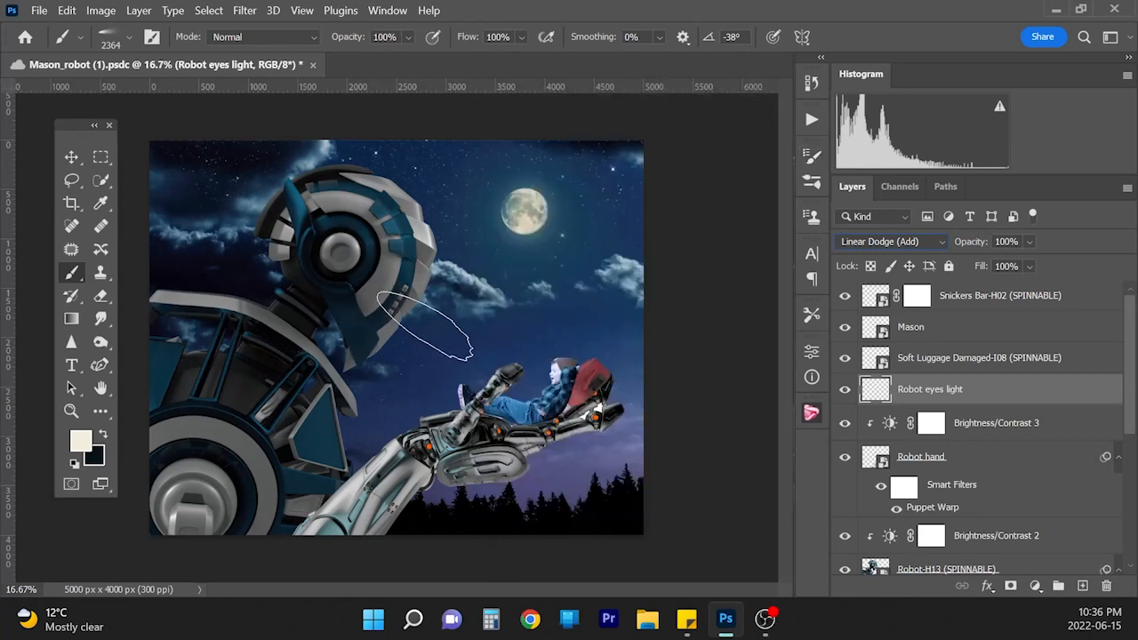
# Step: Enlarge the headlight brush to 2600 px and stamp a light beam from the robot's eyes toward its hand, redoing the first attempt
pyautogui.press(']')
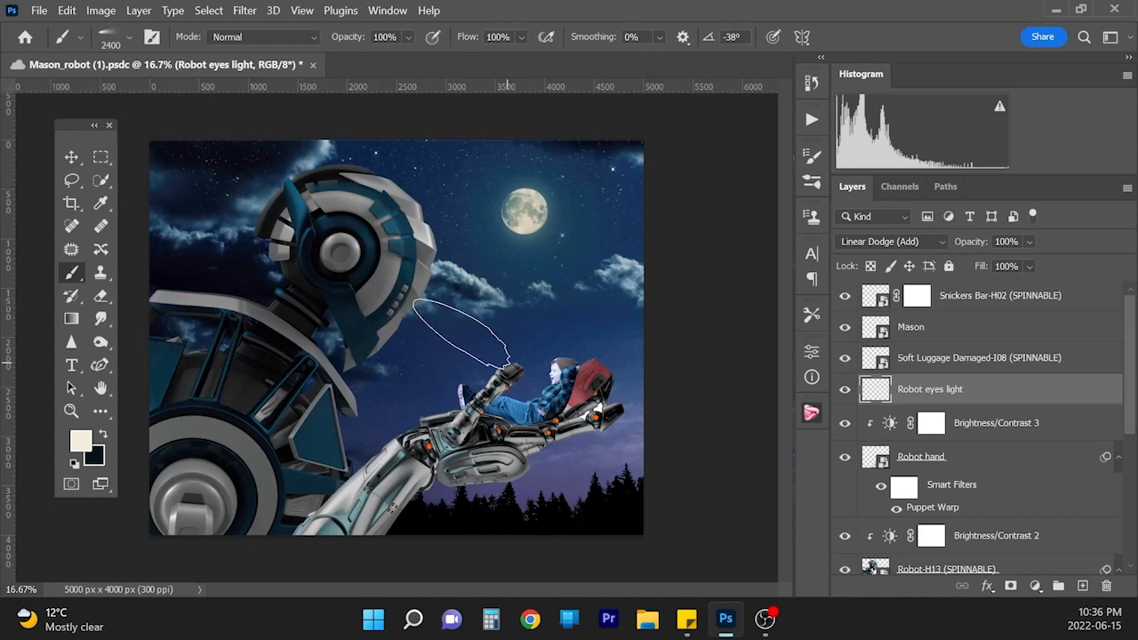
pyautogui.press('Return')
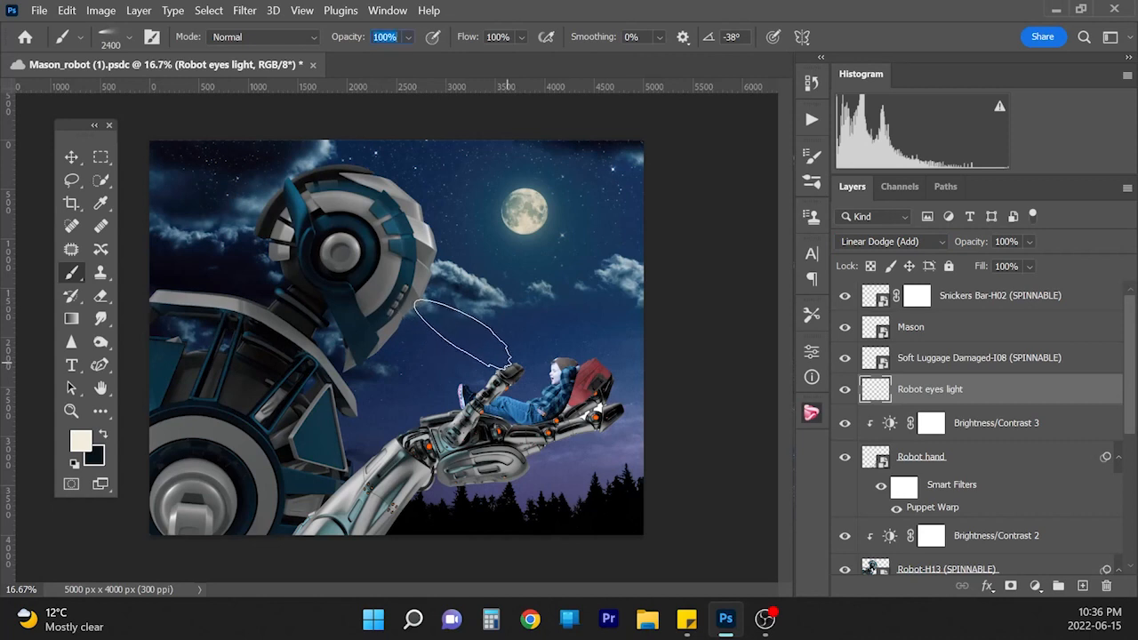
pyautogui.press('Return')
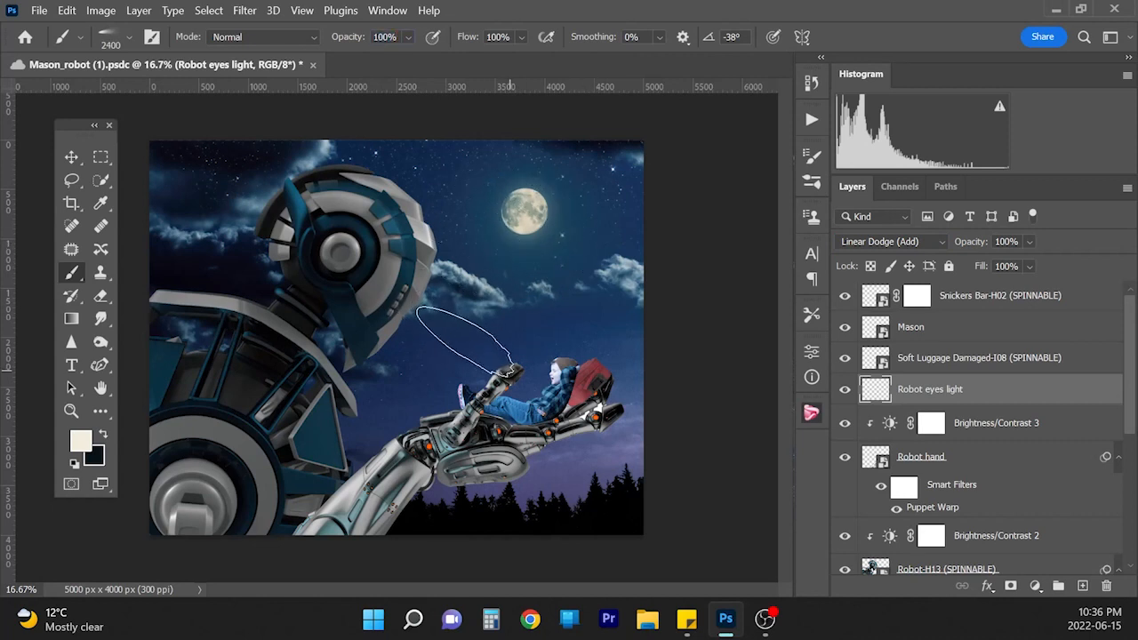
pyautogui.press(']')
pyautogui.press(']')
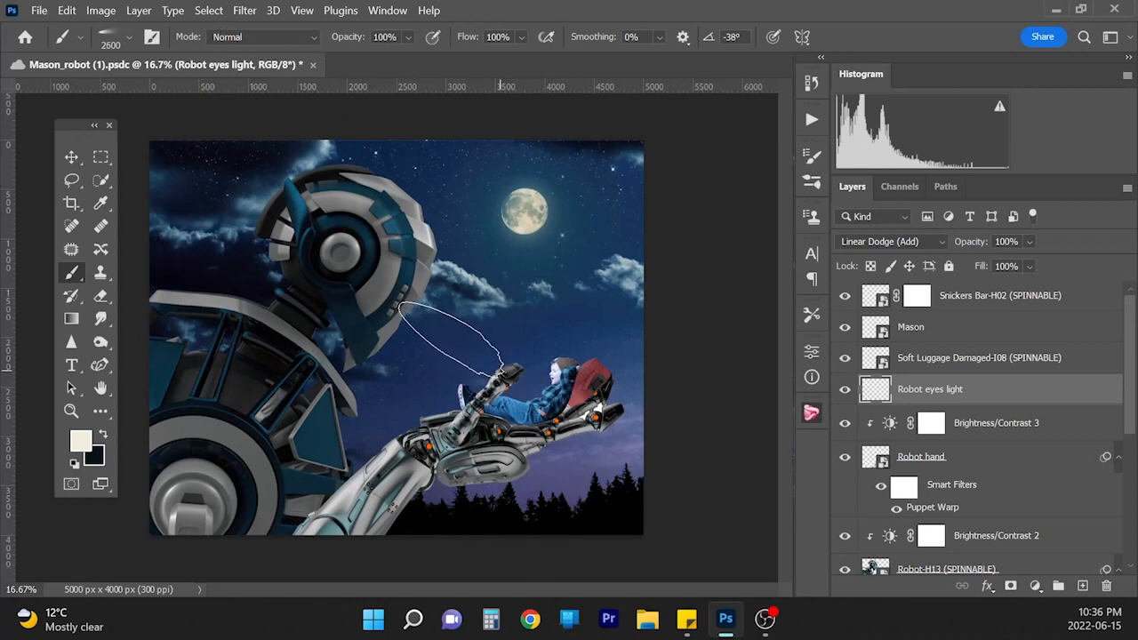
pyautogui.click(451, 339)
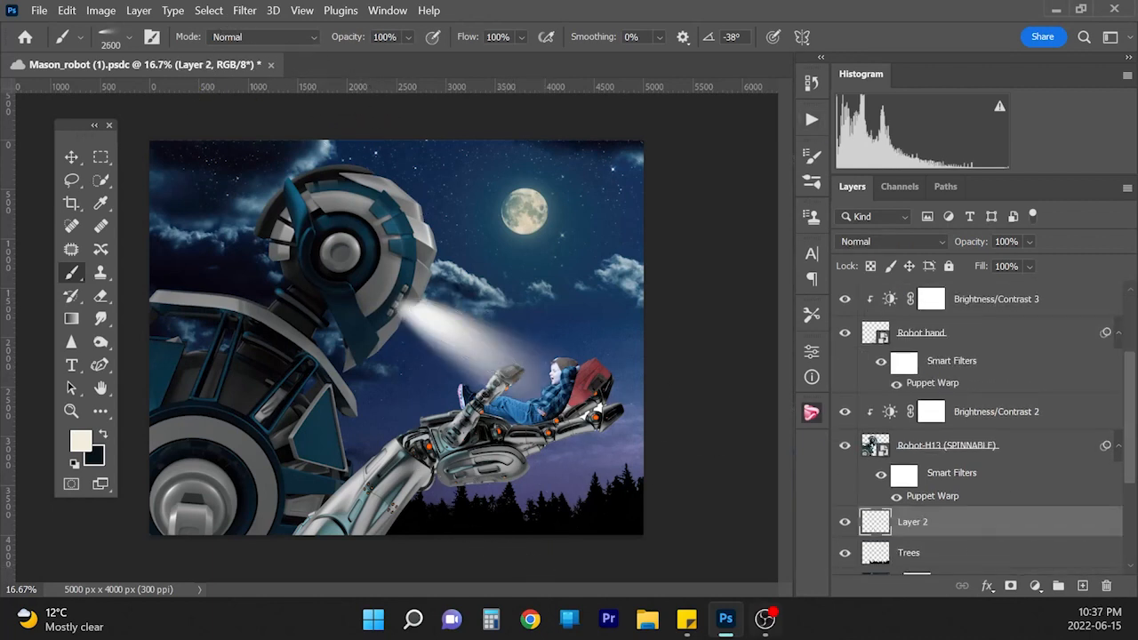
pyautogui.hotkey('ctrl', 'z')
pyautogui.click(453, 342)
# Step: Scale the light beam on Layer 2 to about 146% and reposition it so it starts at the robot's eyes
pyautogui.scroll(3, 905, 532)
pyautogui.click(952, 397)
pyautogui.scroll(-5, 952, 401)
pyautogui.keyDown('ctrl'); pyautogui.click(950, 385); pyautogui.keyUp('ctrl')
pyautogui.hotkey('ctrl', 't')
pyautogui.moveTo(602, 476); pyautogui.dragTo(706, 570)
pyautogui.moveTo(480, 342); pyautogui.dragTo(477, 326)
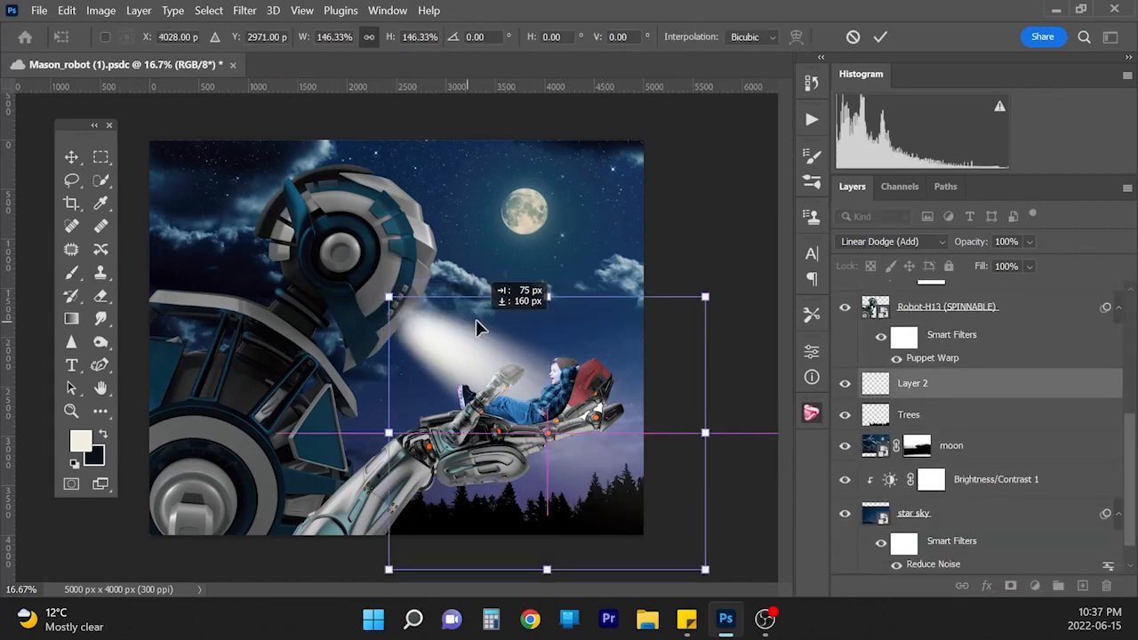
pyautogui.press('Return')
# Step: Lower Layer 2's opacity and rename the layer "robot eye light"
pyautogui.click(1030, 242)
pyautogui.moveTo(1103, 263); pyautogui.dragTo(1050, 262)
pyautogui.scroll(3, 997, 445)
pyautogui.doubleClick(914, 515)
pyautogui.write('robot eye light')
# Step: Set the Robot eyes light layer's opacity to 60% and paint light over the robot's eye slots with a small soft brush
pyautogui.click(1019, 294)
pyautogui.click(1029, 242)
pyautogui.click(996, 429)
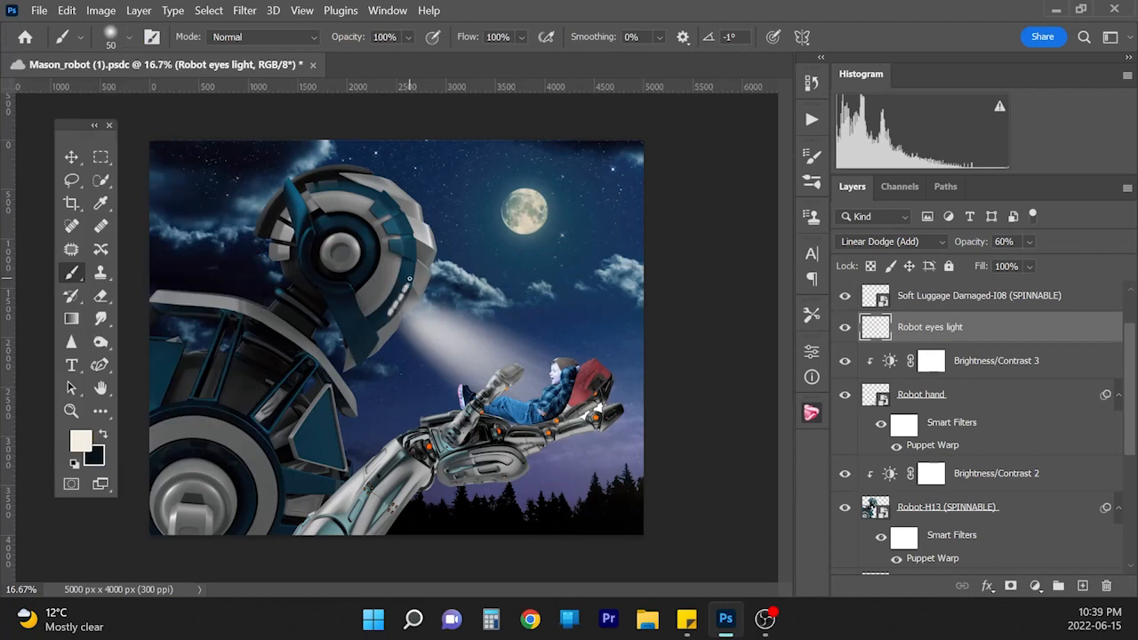
pyautogui.scroll(1, 388, 302)
pyautogui.moveTo(388, 301); pyautogui.dragTo(412, 266)
# Step: Enlarge the soft brush to 300 px and compare the scene with the Robot eyes light layer hidden and shown
pyautogui.press(']')
pyautogui.press(']')
pyautogui.press(']')
pyautogui.press(']')
pyautogui.press(']')
pyautogui.press(']')
pyautogui.press(']')
pyautogui.press(']')
pyautogui.press(']')
pyautogui.press(']')
pyautogui.press(']')
pyautogui.click(844, 328)
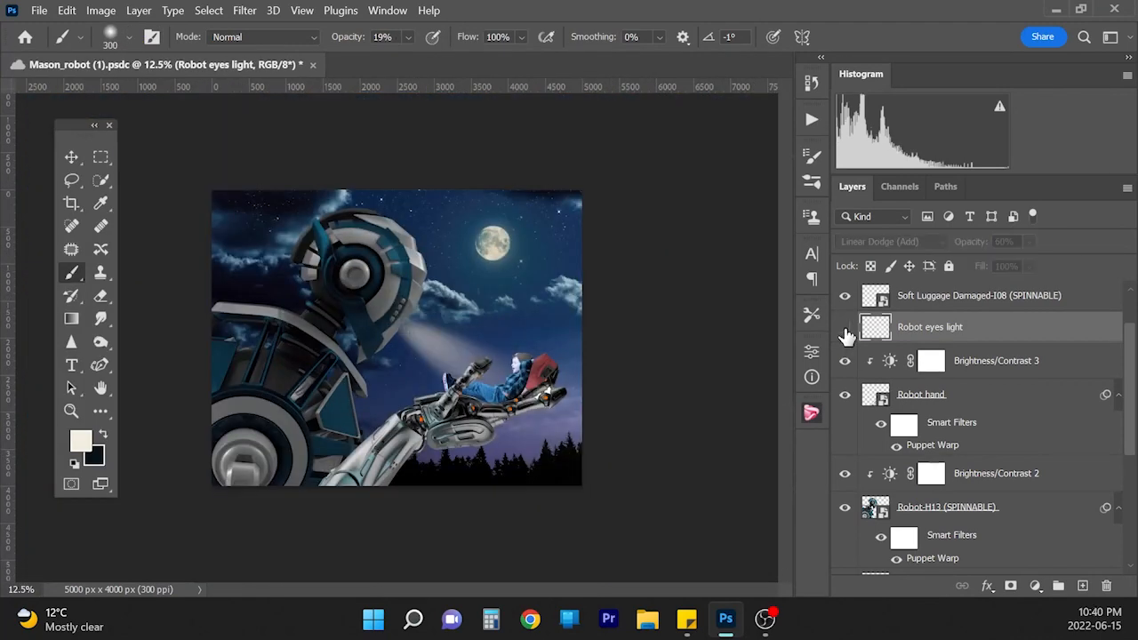
pyautogui.click(845, 327)
# Step: Raise the "robot eye light" layer's opacity to about 76%
pyautogui.scroll(-3, 876, 427)
pyautogui.click(890, 464)
pyautogui.click(1030, 242)
pyautogui.moveTo(1035, 262); pyautogui.dragTo(1056, 262)
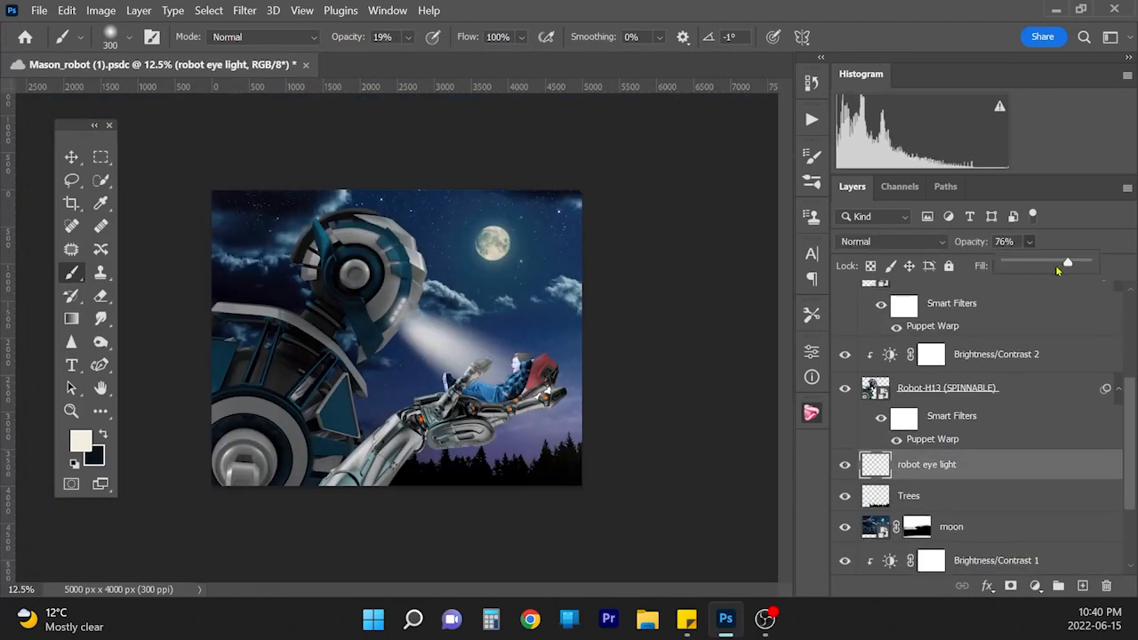
pyautogui.click(892, 241)
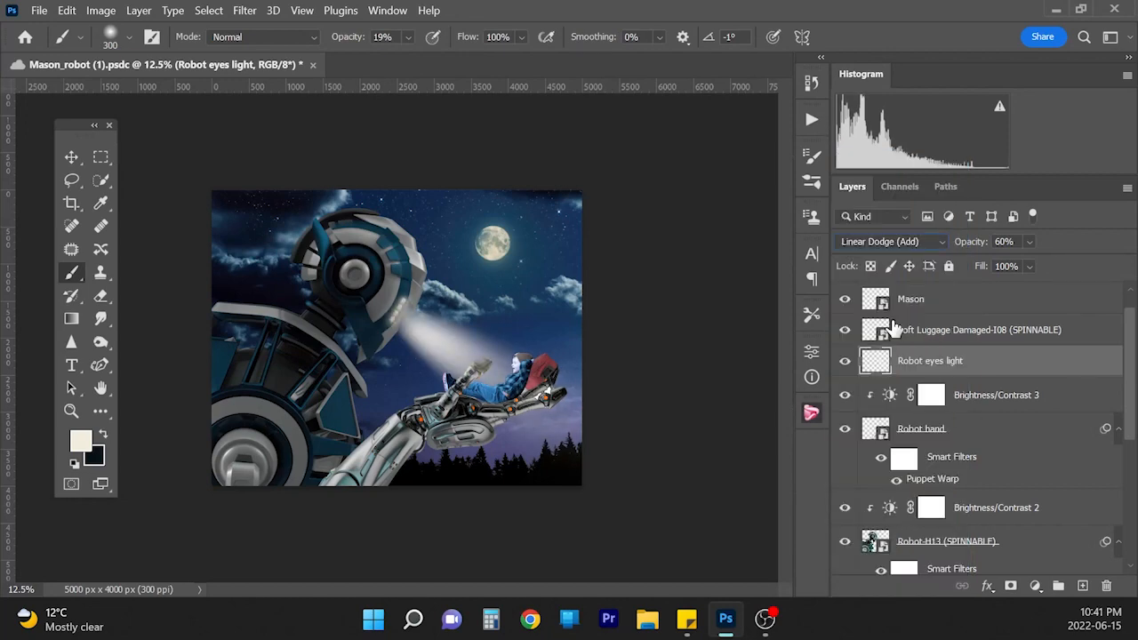
# Step: Add a Color Balance adjustment above the robot's Brightness/Contrast 2 layer with midtones Cyan–Red -13 and Yellow–Blue +14
pyautogui.scroll(-3, 969, 357)
pyautogui.click(846, 480)
pyautogui.click(846, 480)
pyautogui.click(926, 480)
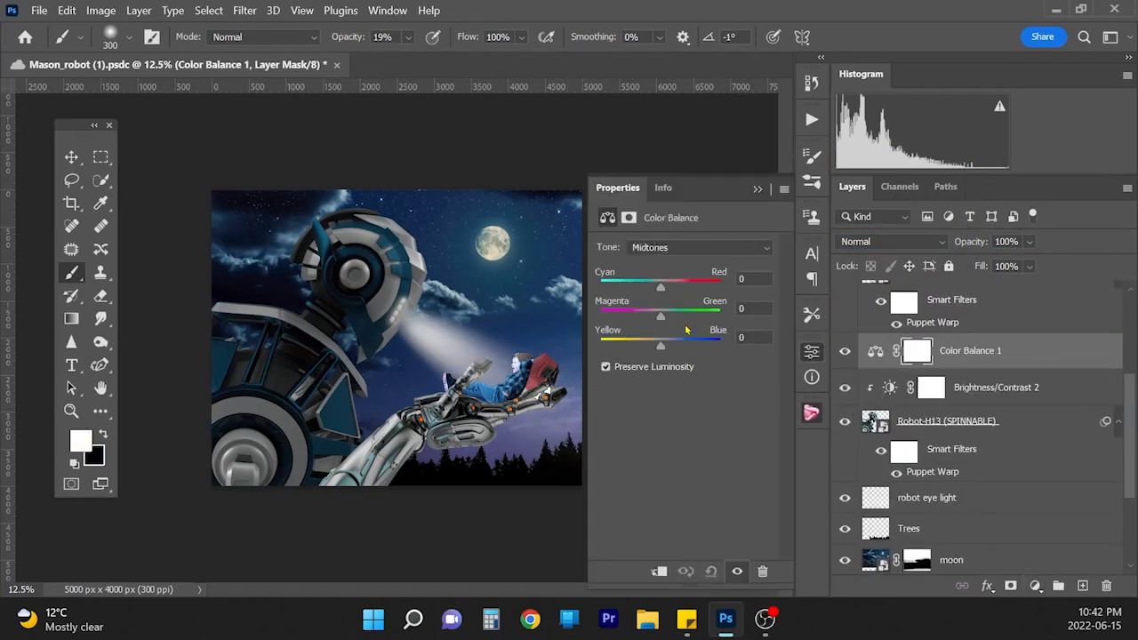
pyautogui.moveTo(661, 350); pyautogui.dragTo(669, 344)
pyautogui.moveTo(661, 291); pyautogui.dragTo(655, 297)
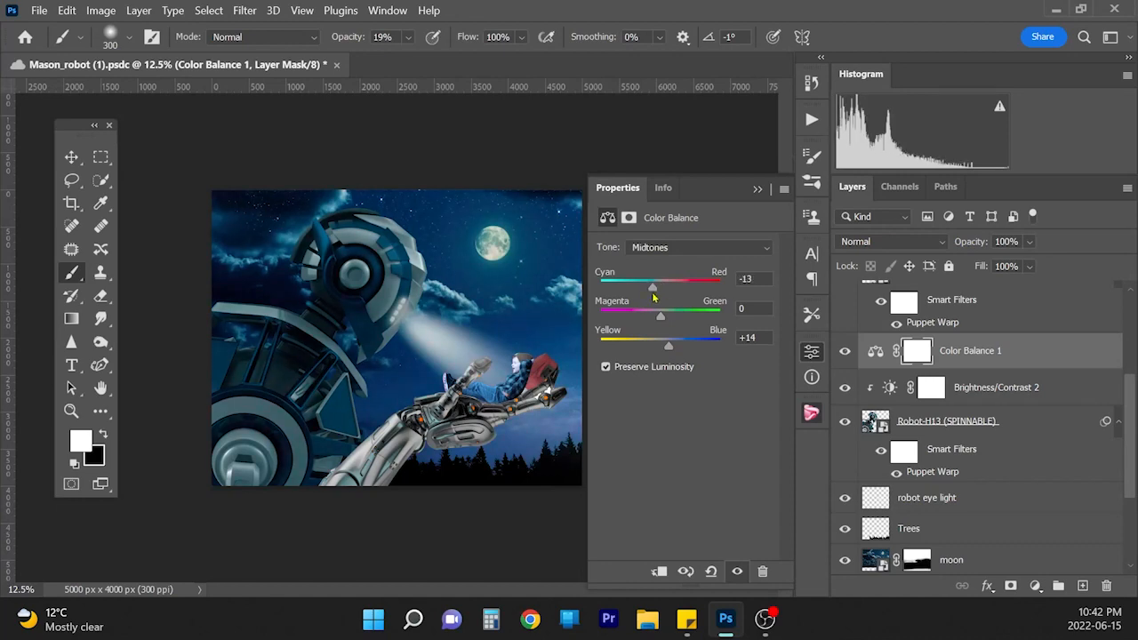
# Step: Clip the Color Balance 1 adjustment to the robot and set its midtones to Cyan–Red -4 and Yellow–Blue +20
pyautogui.rightClick(991, 353)
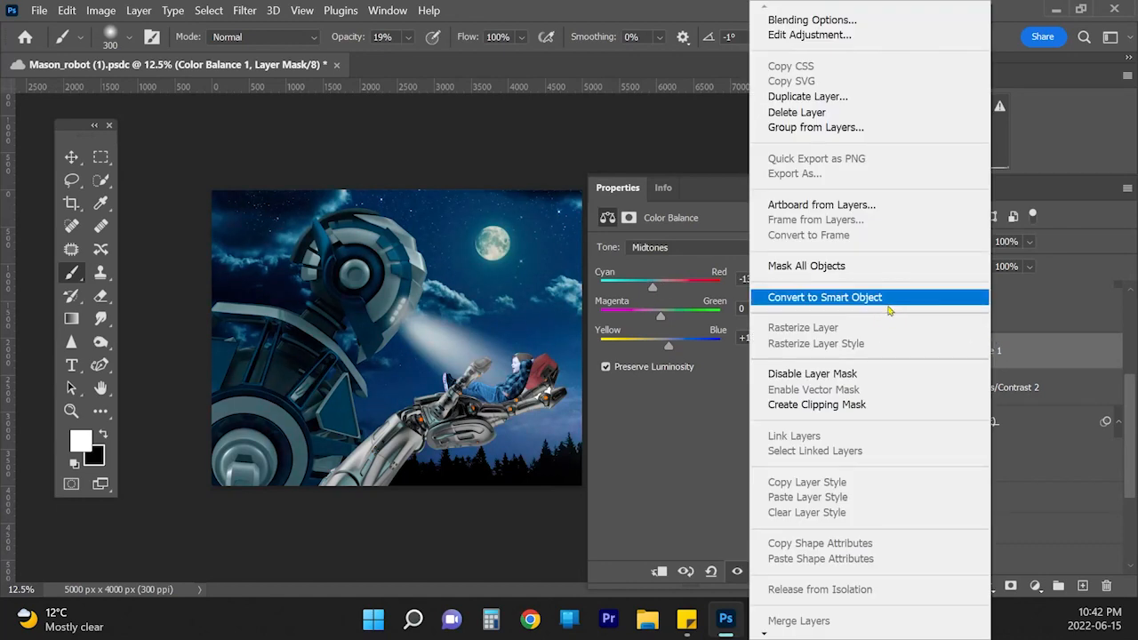
pyautogui.click(817, 405)
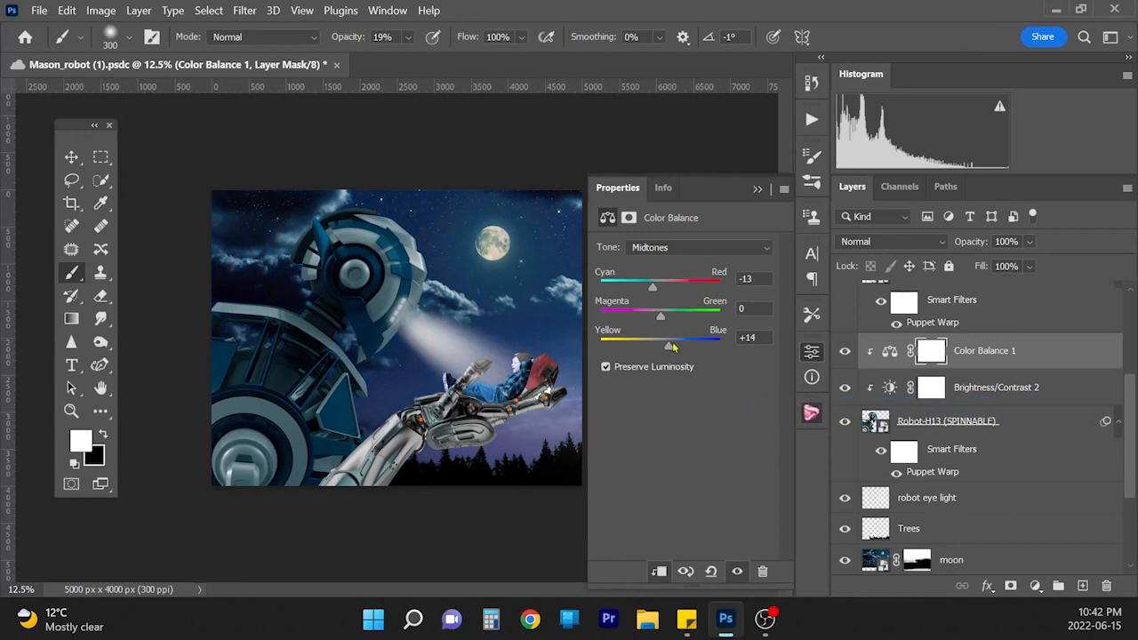
pyautogui.moveTo(653, 288)
pyautogui.mouseDown()
pyautogui.moveTo(668, 292)
pyautogui.moveTo(660, 295)
pyautogui.mouseUp()
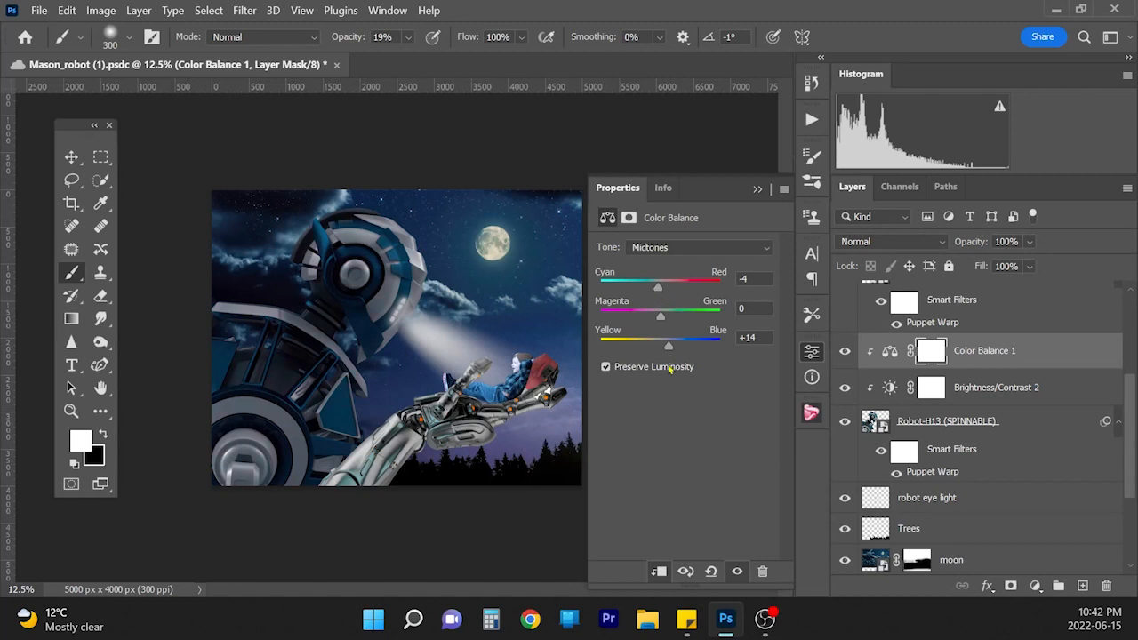
pyautogui.moveTo(670, 350)
pyautogui.mouseDown()
pyautogui.moveTo(682, 352)
pyautogui.moveTo(673, 349)
pyautogui.mouseUp()
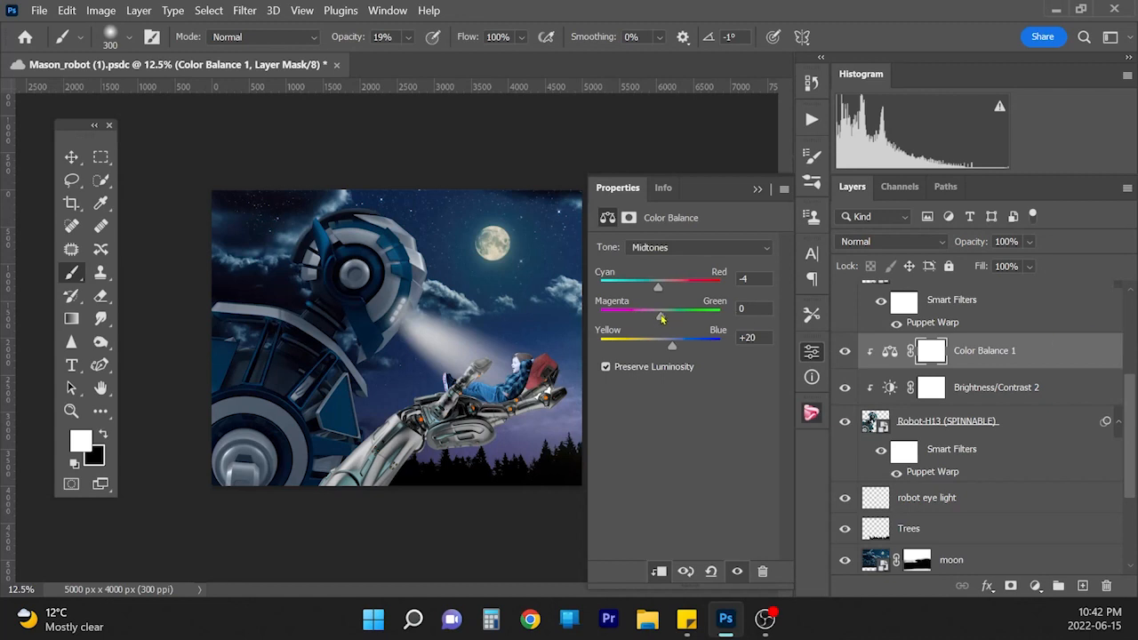
pyautogui.moveTo(661, 317)
pyautogui.mouseDown()
pyautogui.moveTo(654, 325)
pyautogui.moveTo(660, 317)
pyautogui.mouseUp()
pyautogui.click(812, 353)
# Step: Add a clipped Color Balance to the Robot hand layer with Cyan–Red -8, Magenta–Green +4 and Yellow–Blue +59
pyautogui.moveTo(1132, 422); pyautogui.dragTo(1132, 400)
pyautogui.click(1036, 586)
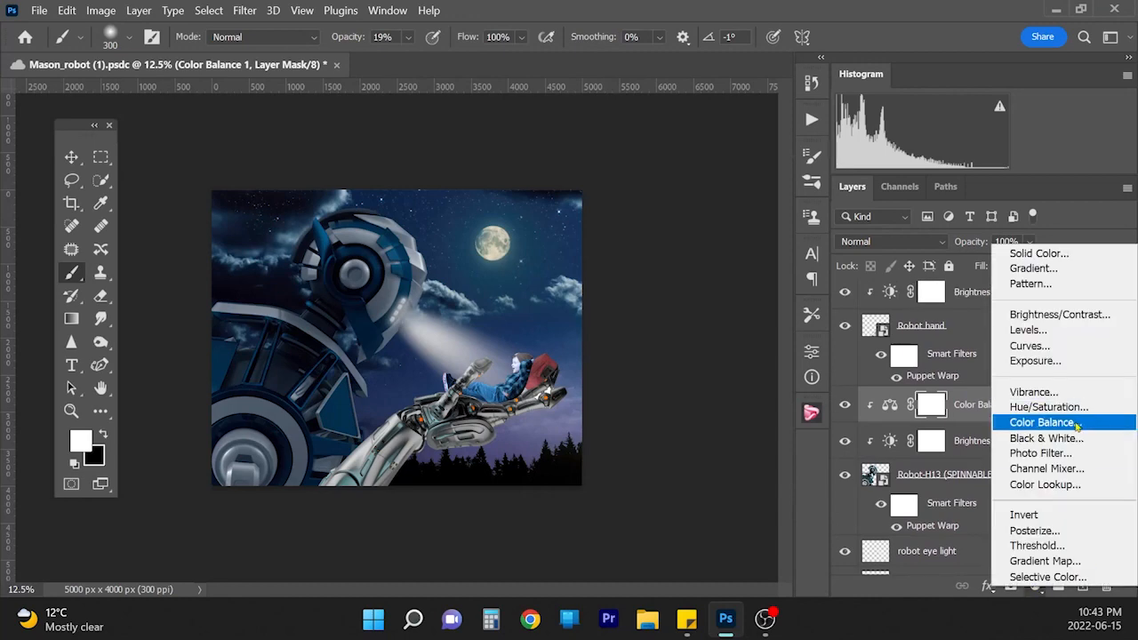
pyautogui.click(973, 342)
pyautogui.click(1035, 586)
pyautogui.click(1054, 423)
pyautogui.moveTo(660, 345); pyautogui.dragTo(686, 345)
pyautogui.moveTo(660, 288); pyautogui.dragTo(656, 317)
pyautogui.moveTo(686, 345); pyautogui.dragTo(664, 321)
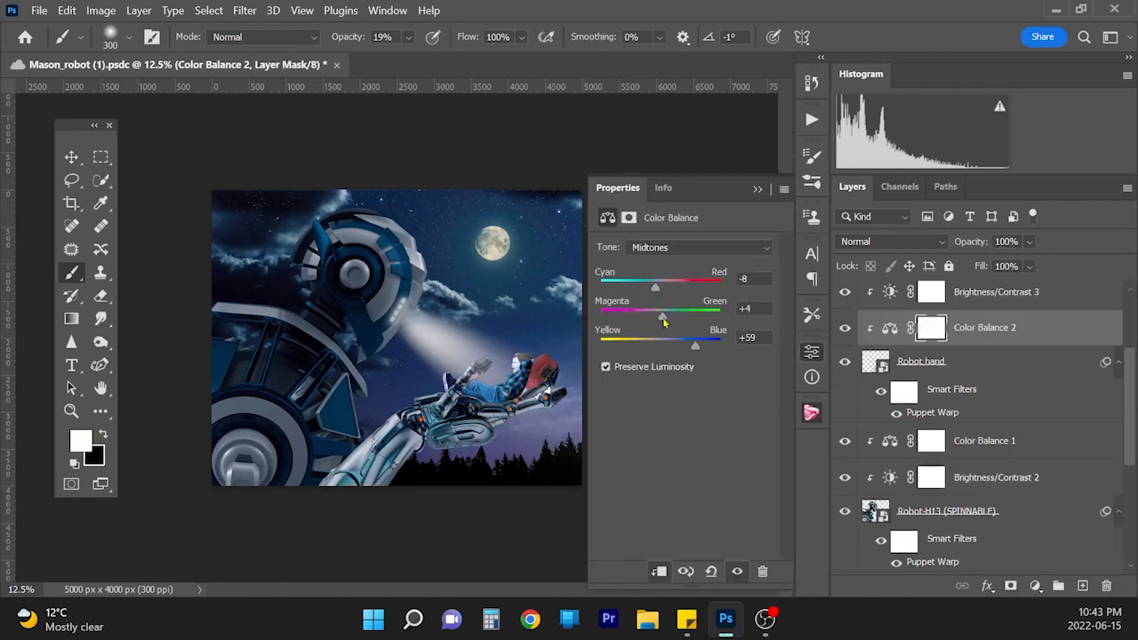
pyautogui.click(996, 292)
pyautogui.click(812, 352)
# Step: Add Color Balance and Brightness/Contrast adjustments clipped to the Soft Luggage layer
pyautogui.scroll(3, 979, 400)
pyautogui.click(925, 388)
pyautogui.click(978, 358)
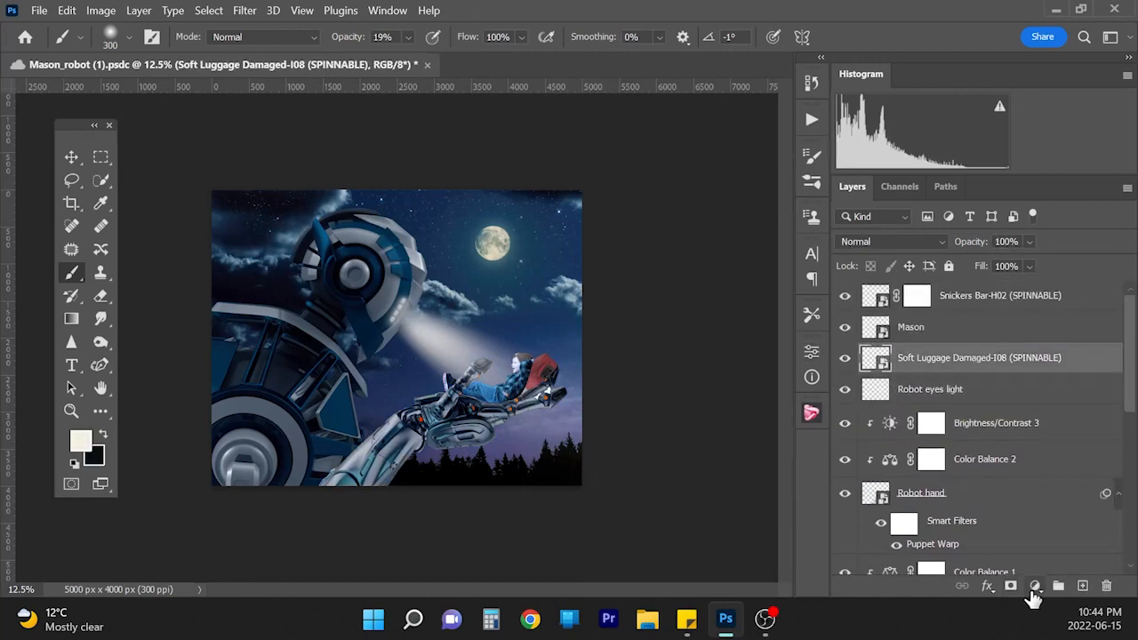
pyautogui.click(1035, 586)
pyautogui.click(1054, 319)
pyautogui.hotkey('ctrl', 'z')
pyautogui.click(659, 571)
pyautogui.click(1035, 586)
pyautogui.click(1067, 319)
# Step: Set the luggage's Color Balance to Yellow–Blue +14 and lower the brightness in its Brightness/Contrast adjustment
pyautogui.click(985, 396)
pyautogui.moveTo(661, 345); pyautogui.dragTo(671, 347)
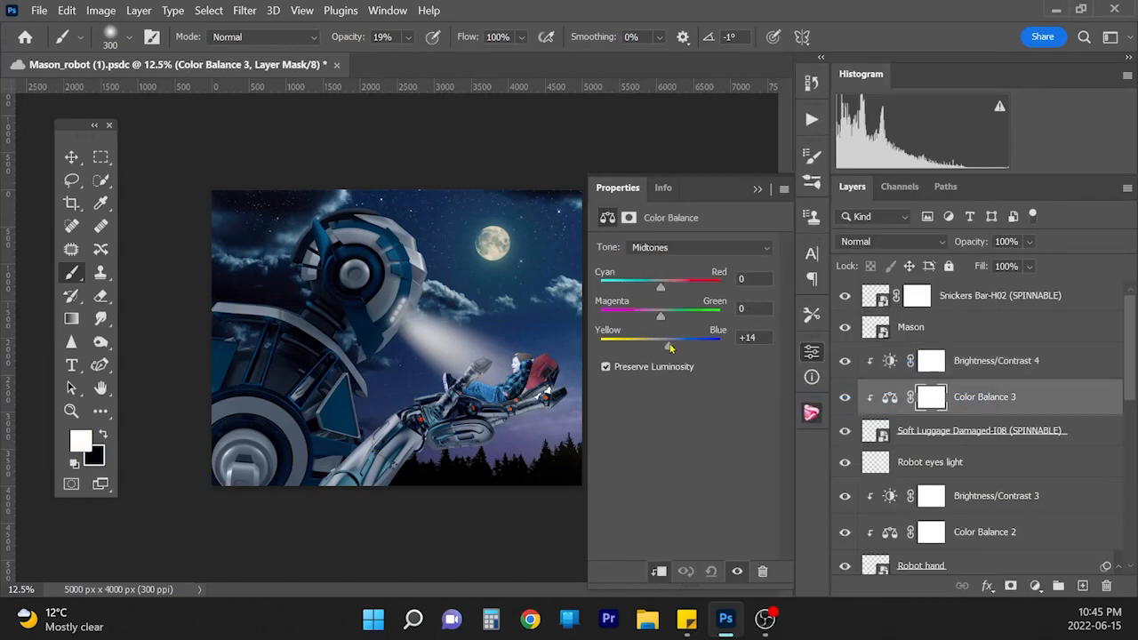
pyautogui.click(996, 360)
pyautogui.moveTo(684, 297); pyautogui.dragTo(651, 302)
# Step: Add a Color Balance clipped to the boy's layer, set Yellow–Blue to -13, shift it toward red, and compare with it hidden
pyautogui.click(911, 327)
pyautogui.click(1035, 586)
pyautogui.click(1054, 422)
pyautogui.rightClick(1008, 329)
pyautogui.click(787, 404)
pyautogui.moveTo(661, 346); pyautogui.dragTo(653, 349)
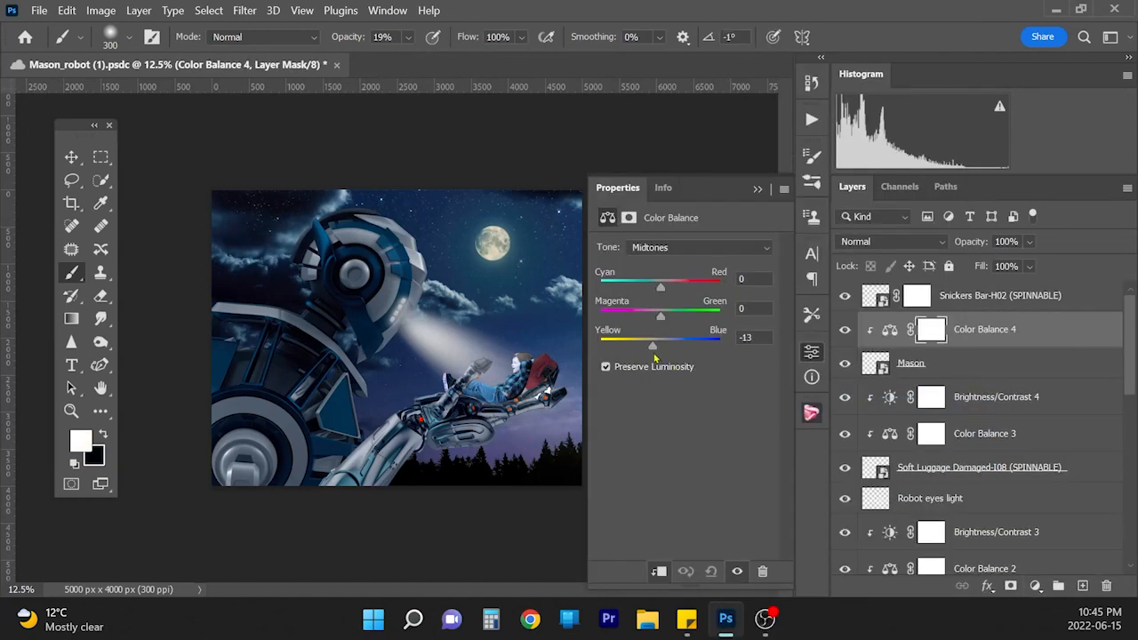
pyautogui.moveTo(661, 288); pyautogui.dragTo(686, 297)
pyautogui.click(845, 330)
pyautogui.click(845, 330)
# Step: Add a clipped Brightness/Contrast adjustment above the boy's Color Balance and reduce its setting slightly
pyautogui.click(1035, 586)
pyautogui.click(1067, 319)
pyautogui.moveTo(684, 331); pyautogui.dragTo(673, 309)
# Step: Add clipped Color Balance and Brightness/Contrast adjustments to the Snickers bar layer, setting its brightness to about -25
pyautogui.hotkey('ctrl', '+')
pyautogui.hotkey('ctrl', '+')
pyautogui.hotkey('ctrl', '+')
pyautogui.click(987, 295)
pyautogui.click(1035, 586)
pyautogui.click(1053, 422)
pyautogui.click(1011, 586)
pyautogui.click(1035, 586)
pyautogui.click(1067, 319)
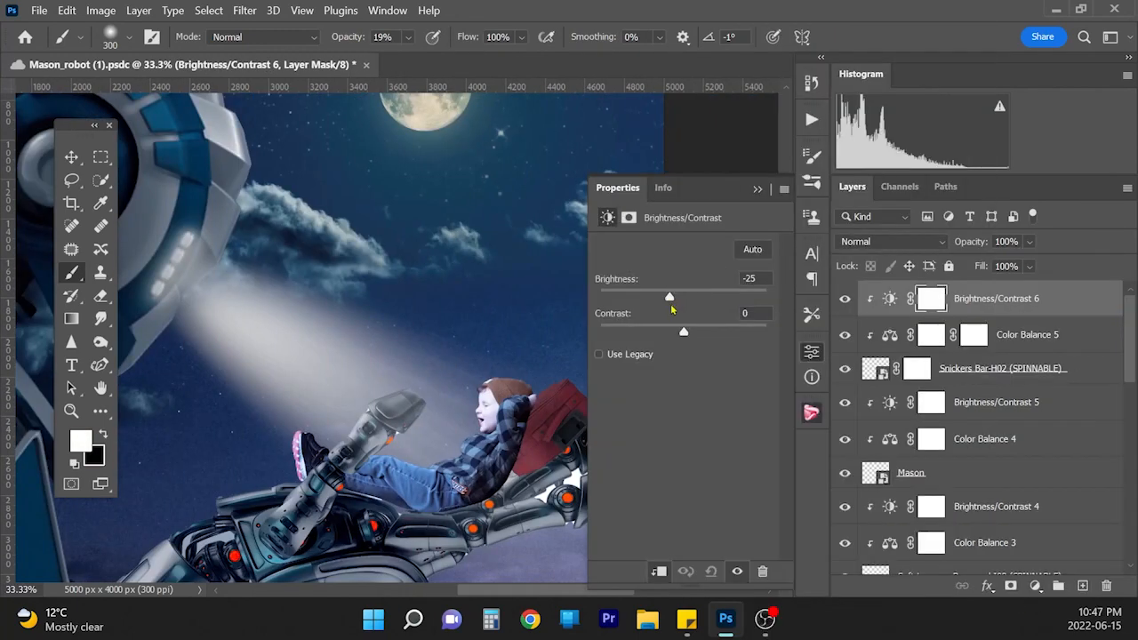
pyautogui.click(758, 188)
# Step: Add a Color Balance adjustment above the moon layer
pyautogui.hotkey('ctrl', '-')
pyautogui.hotkey('ctrl', '-')
pyautogui.hotkey('ctrl', '-')
pyautogui.scroll(-5, 978, 427)
pyautogui.click(952, 478)
pyautogui.click(1035, 586)
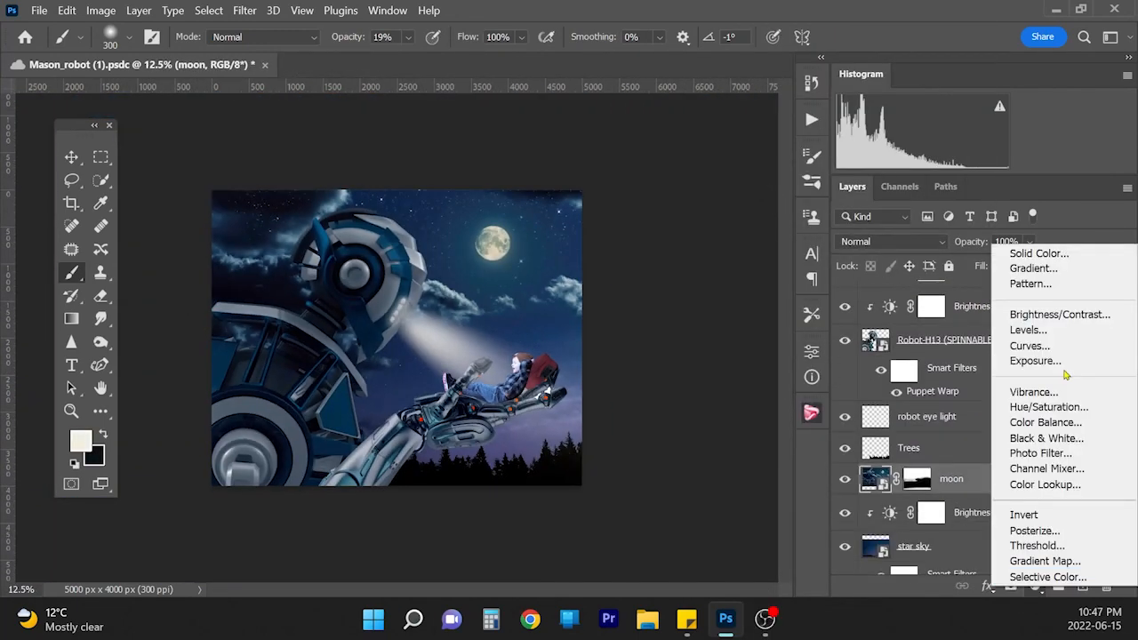
pyautogui.click(1045, 422)
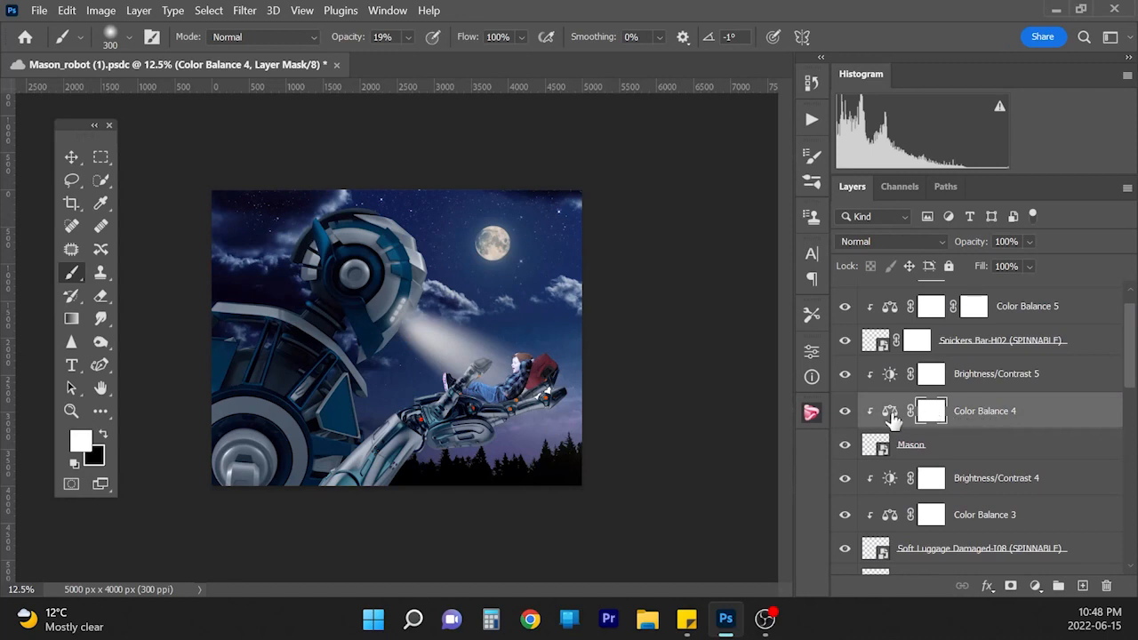
# Step: Set the boy's Color Balance midtones to Cyan–Red +5, Magenta–Green -7 and Yellow–Blue -17, and compare with the adjustment hidden
pyautogui.doubleClick(891, 416)
pyautogui.moveTo(655, 348); pyautogui.dragTo(653, 356)
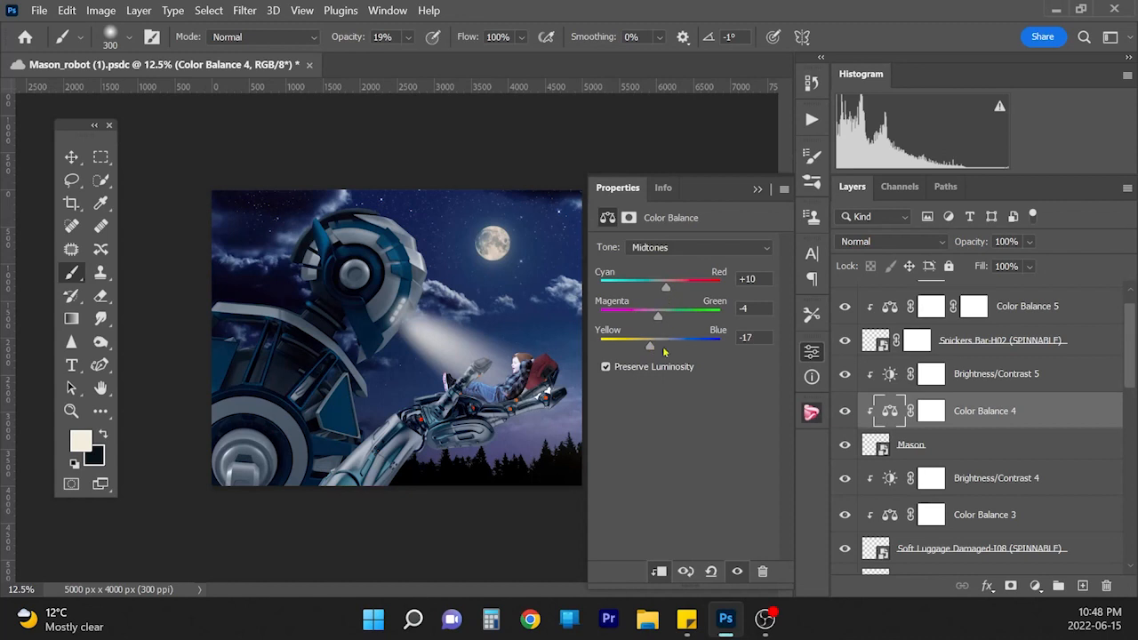
pyautogui.moveTo(667, 290); pyautogui.dragTo(663, 305)
pyautogui.moveTo(664, 305); pyautogui.dragTo(665, 304)
pyautogui.moveTo(662, 320)
pyautogui.mouseDown()
pyautogui.moveTo(677, 318)
pyautogui.moveTo(657, 329)
pyautogui.mouseUp()
pyautogui.write('0')
pyautogui.moveTo(662, 320); pyautogui.dragTo(659, 330)
pyautogui.click(844, 413)
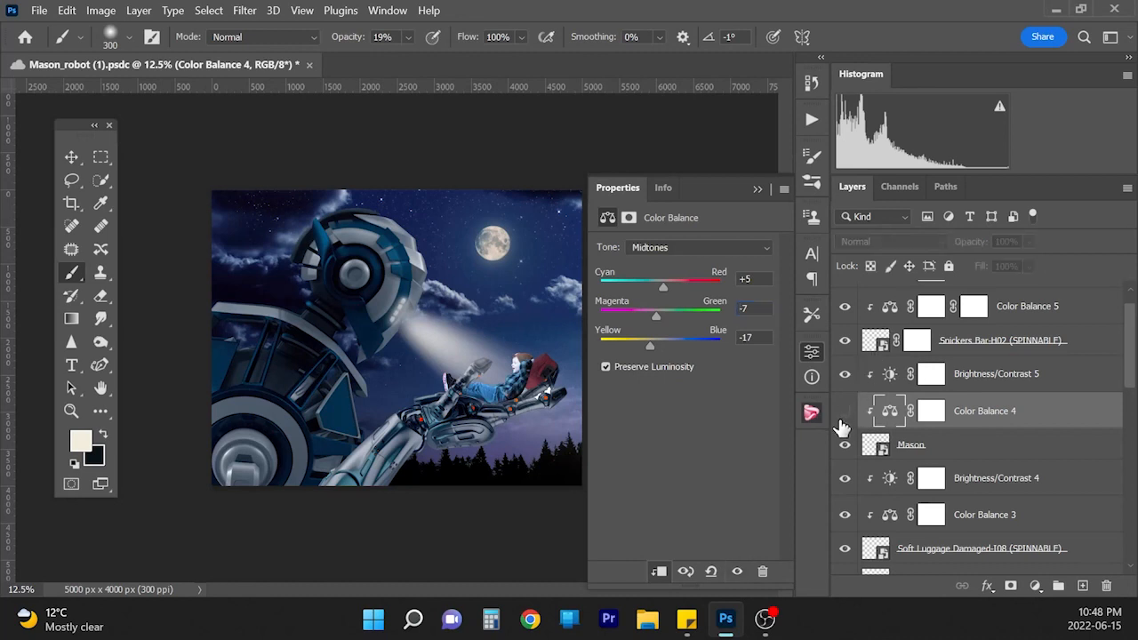
pyautogui.click(845, 411)
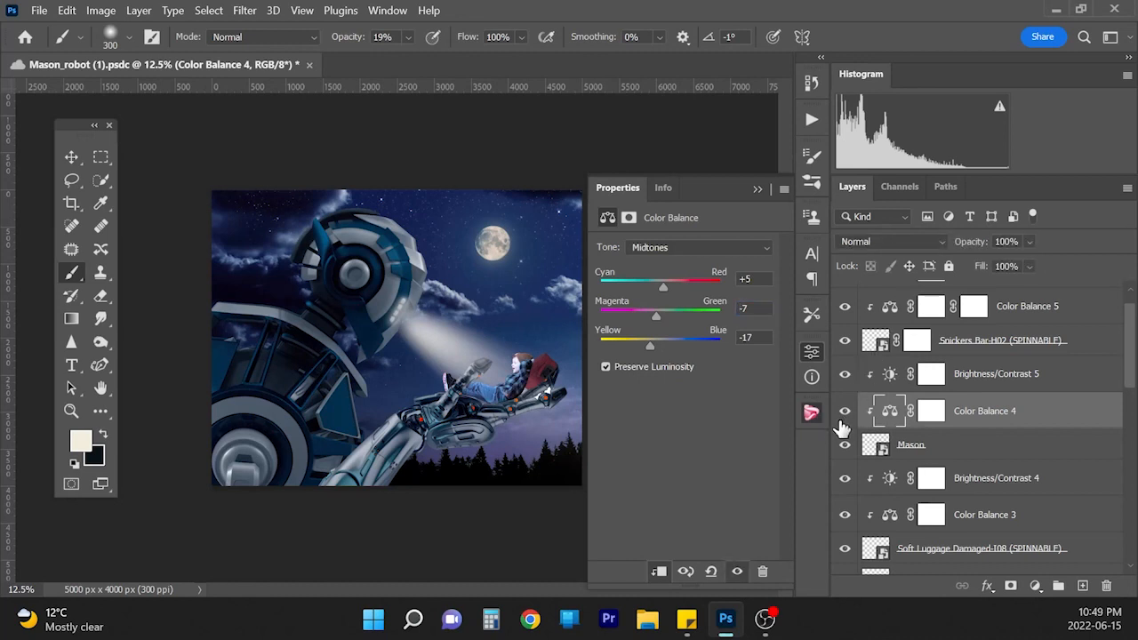
pyautogui.click(758, 190)
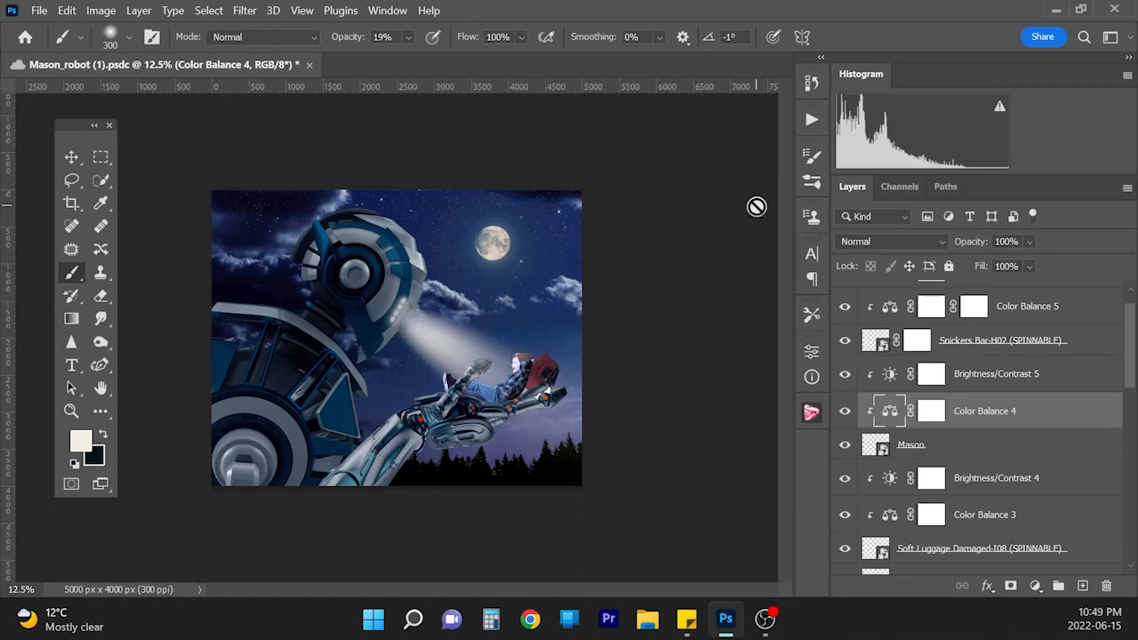
# Step: Set the boy's Brightness/Contrast adjustment to brightness -18 and contrast 5
pyautogui.click(1023, 377)
pyautogui.doubleClick(892, 376)
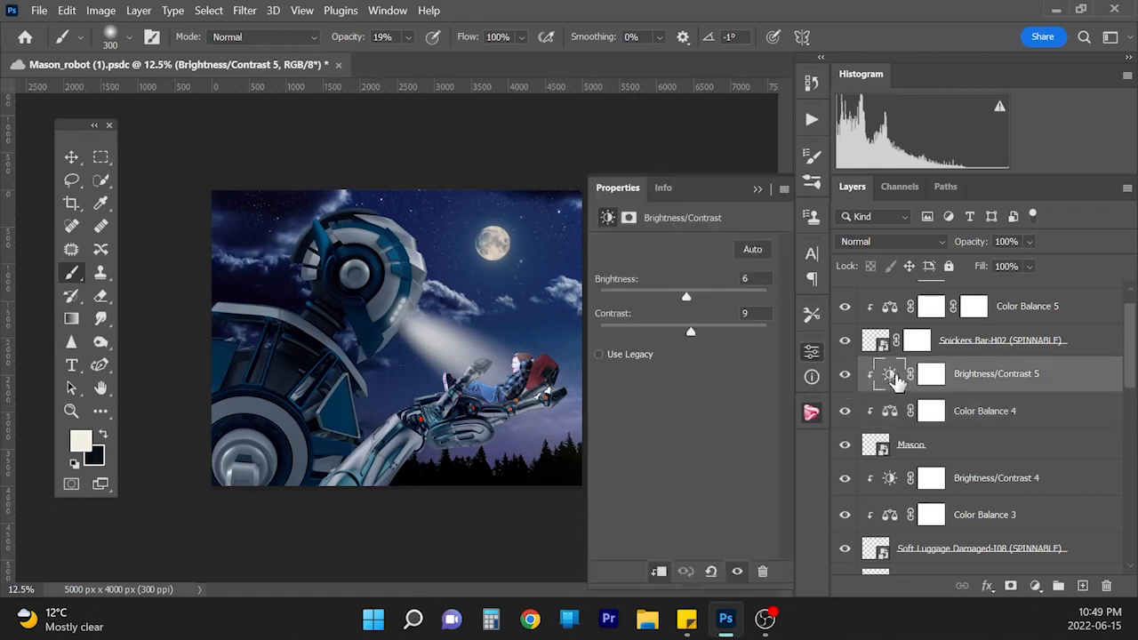
pyautogui.moveTo(689, 301); pyautogui.dragTo(690, 338)
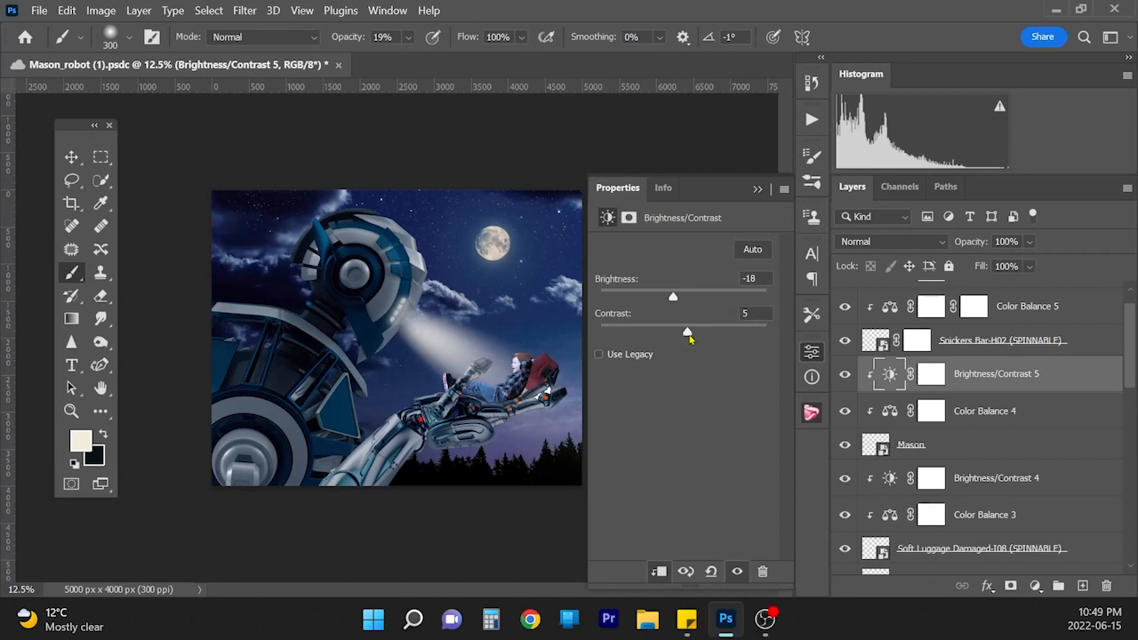
pyautogui.click(759, 188)
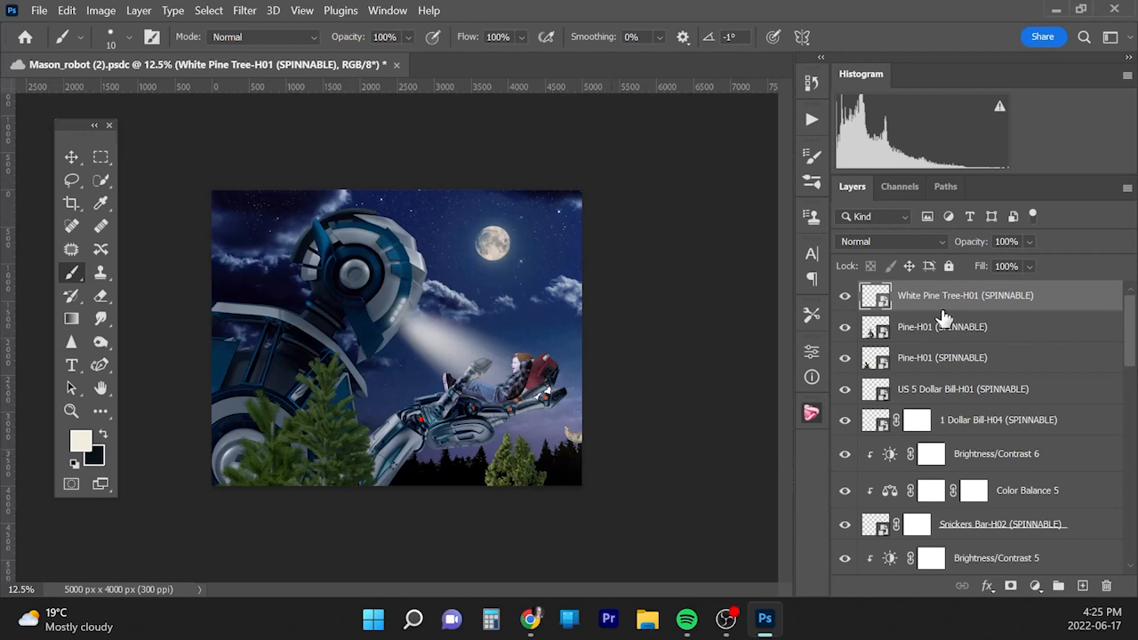
# Step: Enlarge the White Pine Tree and shift it slightly left along the lower edge of the image
pyautogui.hotkey('ctrl', 't')
pyautogui.moveTo(697, 381); pyautogui.dragTo(805, 197)
pyautogui.moveTo(574, 405); pyautogui.dragTo(480, 526)
pyautogui.press('Return')
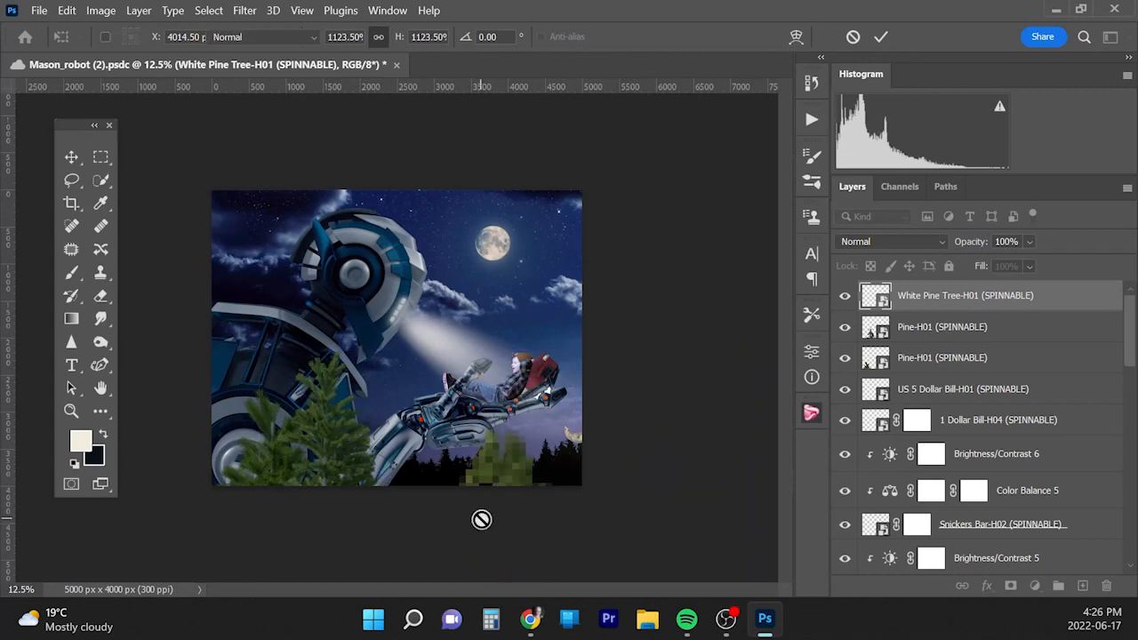
pyautogui.press('b')
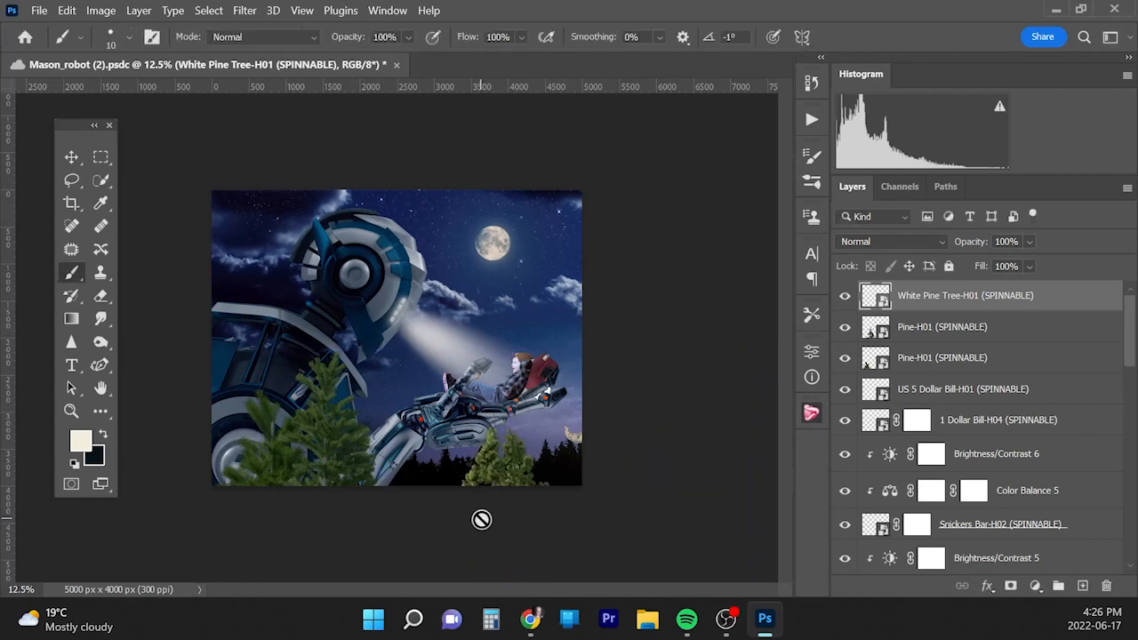
# Step: Scale both Pine-H01 trees together to about 94% and lower them in front of the robot's body
pyautogui.click(965, 331)
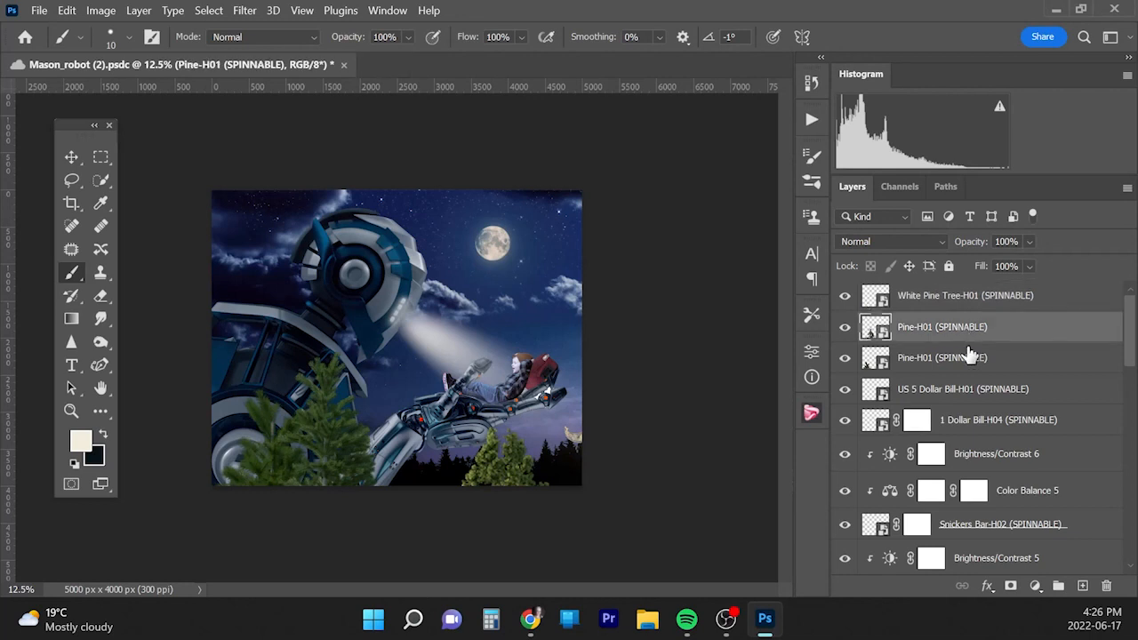
pyautogui.keyDown('shift'); pyautogui.click(963, 360); pyautogui.keyUp('shift')
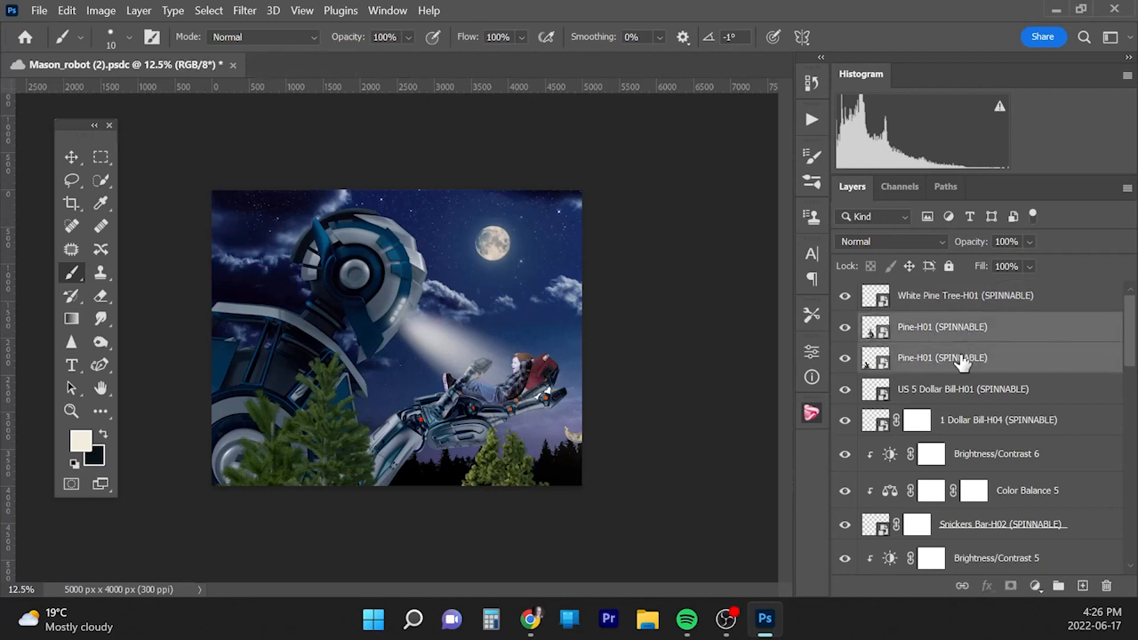
pyautogui.hotkey('ctrl', 't')
pyautogui.moveTo(407, 348); pyautogui.dragTo(391, 373)
pyautogui.moveTo(362, 521)
pyautogui.mouseDown()
pyautogui.moveTo(370, 516)
pyautogui.moveTo(361, 523)
pyautogui.mouseUp()
pyautogui.press('Return')
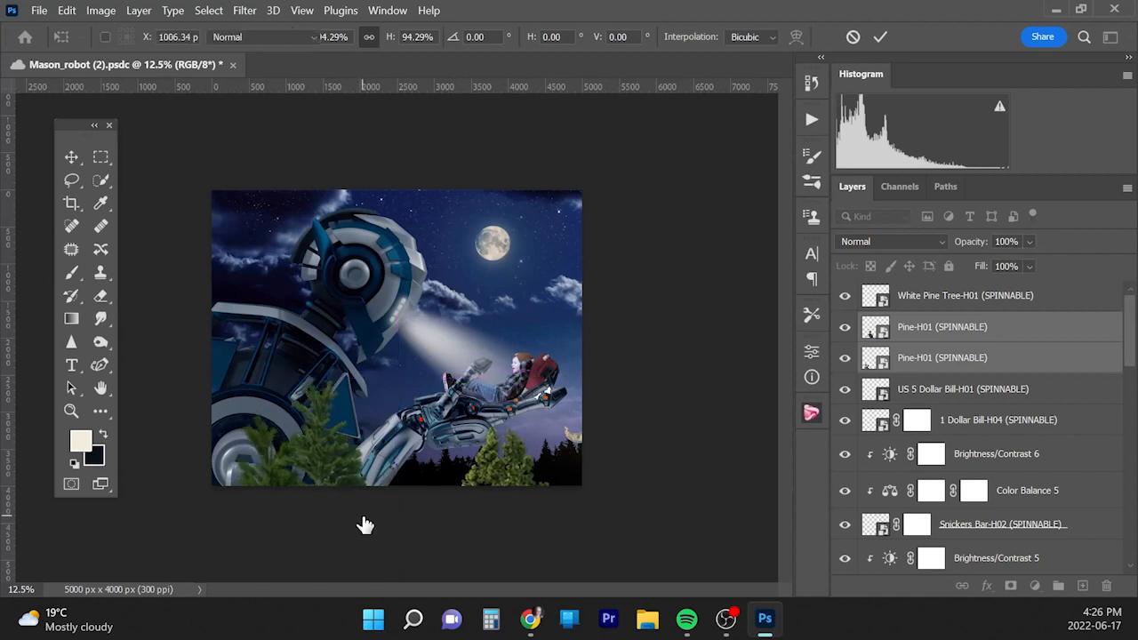
pyautogui.press('b')
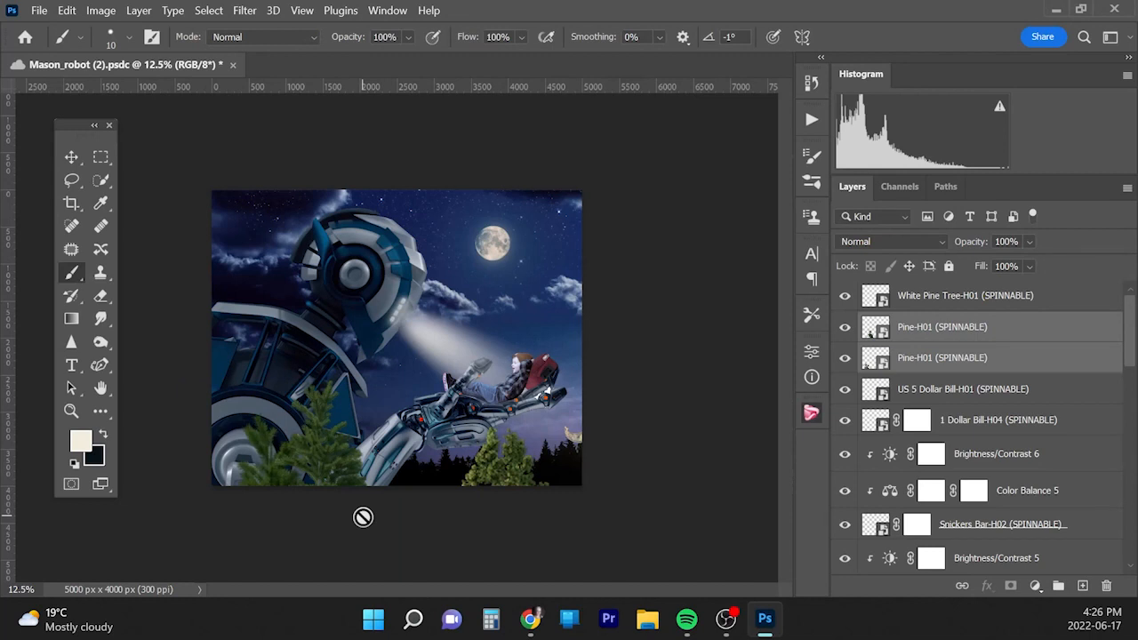
# Step: Nudge the two Pine-H01 trees left and slightly up to X 902.50, Y 5740
pyautogui.hotkey('ctrl', 't')
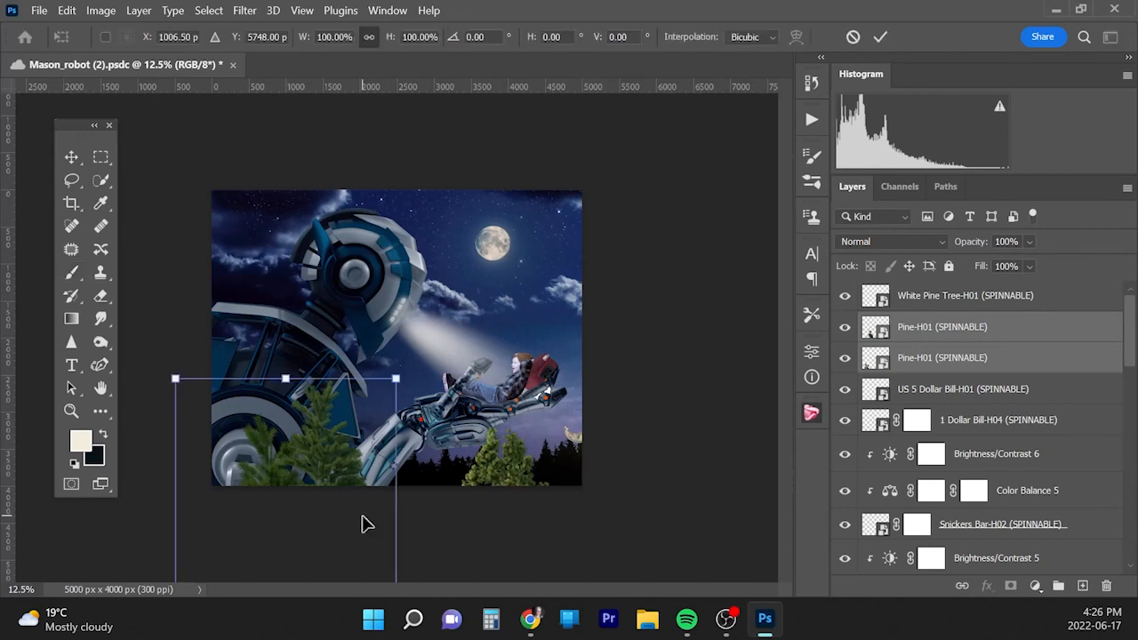
pyautogui.press('Left')
pyautogui.press('Left')
pyautogui.press('Left')
pyautogui.press('Left')
pyautogui.press('Left')
pyautogui.press('Left')
pyautogui.press('Left')
pyautogui.press('Left')
pyautogui.press('Left')
pyautogui.press('Left')
pyautogui.press('Left')
pyautogui.press('Left')
pyautogui.press('Left')
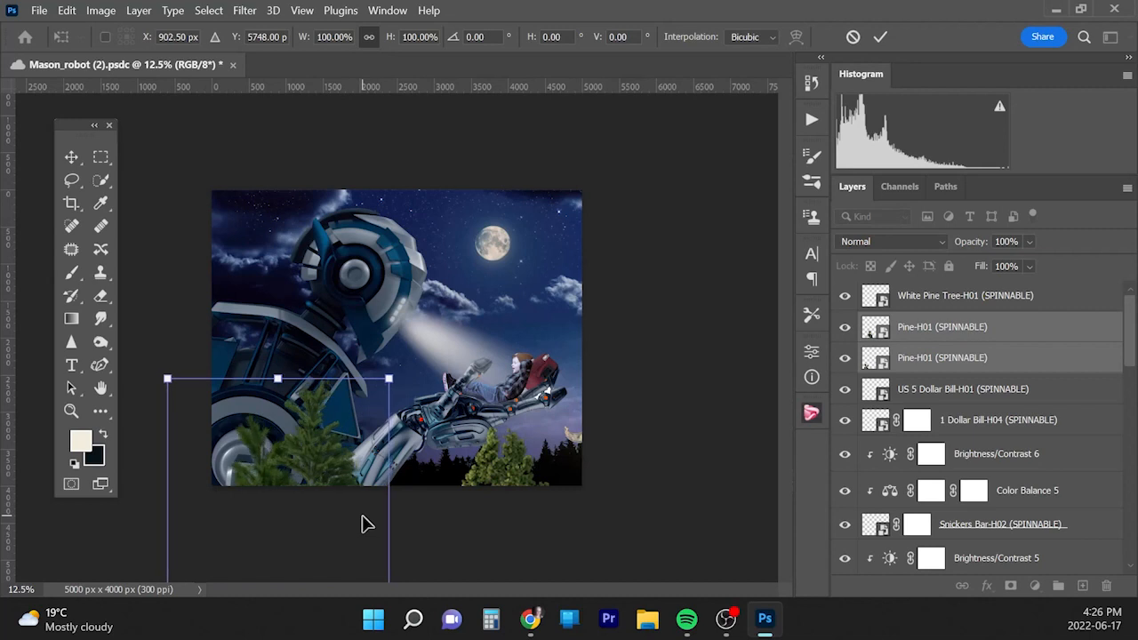
pyautogui.press('Down')
pyautogui.press('Down')
pyautogui.press('Down')
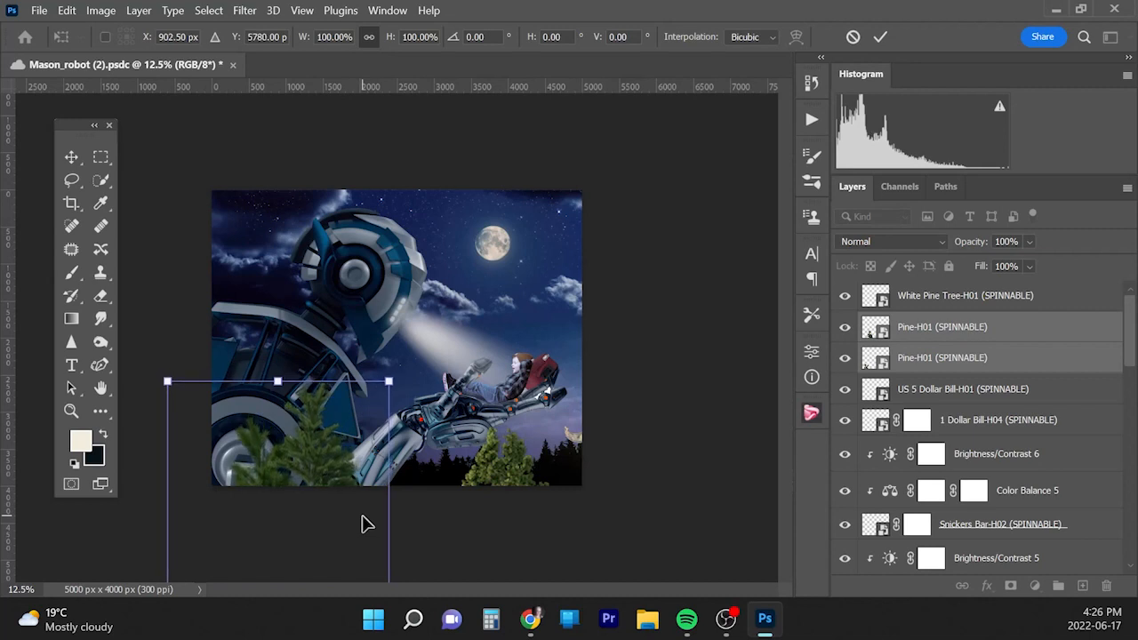
pyautogui.press('Up')
pyautogui.press('Up')
pyautogui.press('Up')
pyautogui.press('Up')
pyautogui.press('Up')
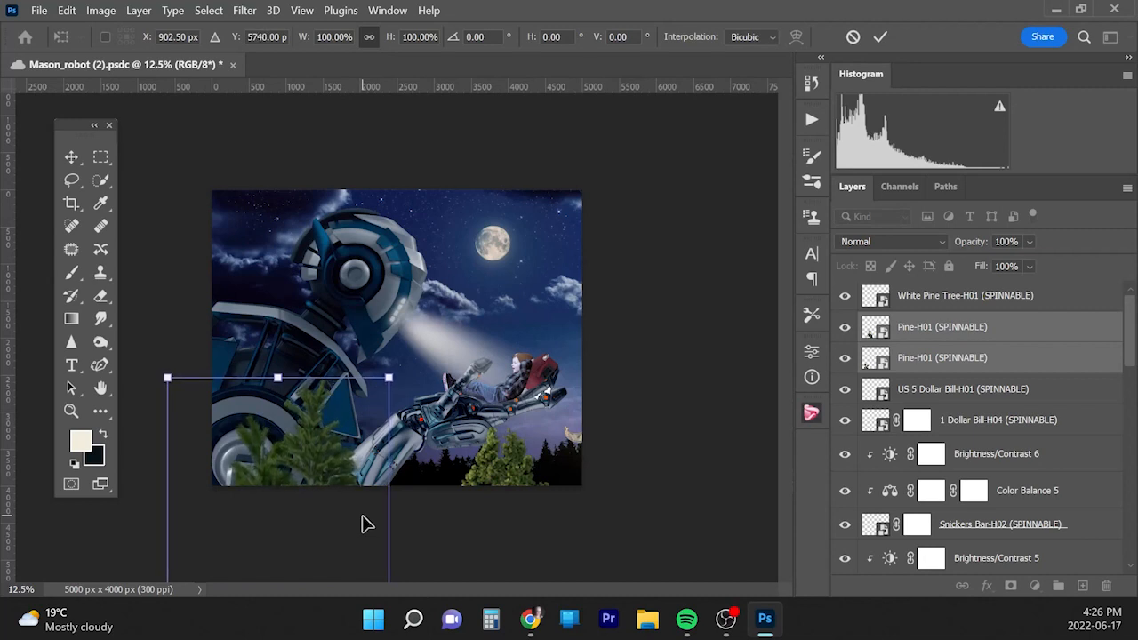
pyautogui.press('Return')
pyautogui.press('b')
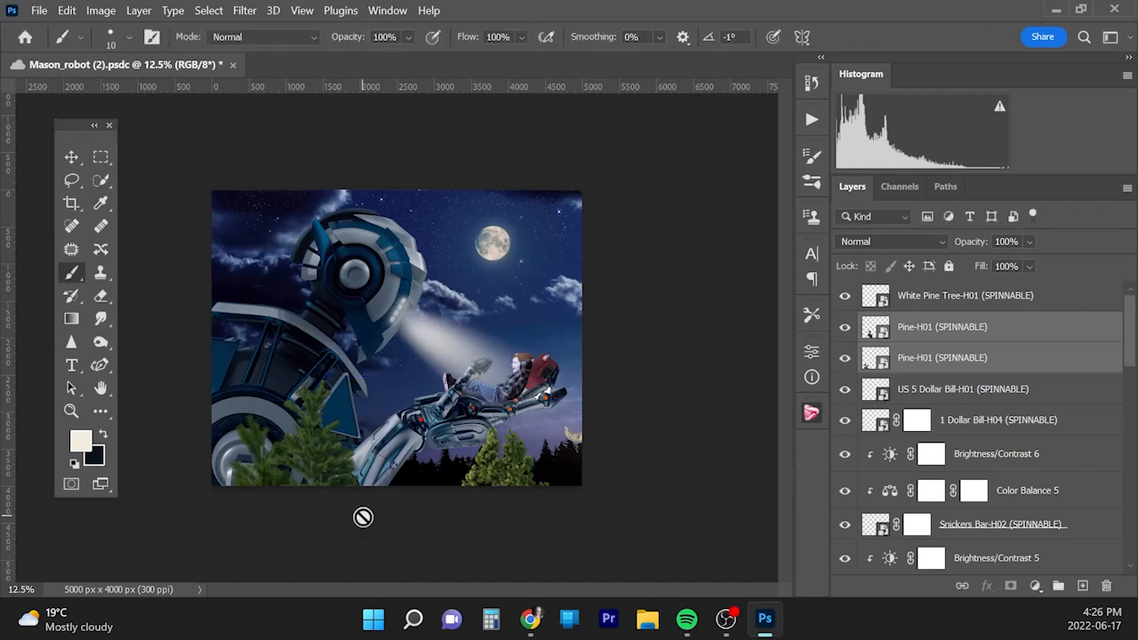
# Step: Group the three pine layers as Trees and clip a Brightness/Contrast adjustment with brightness -46 to the group
pyautogui.hotkey('ctrl', 'g')
pyautogui.click(1035, 586)
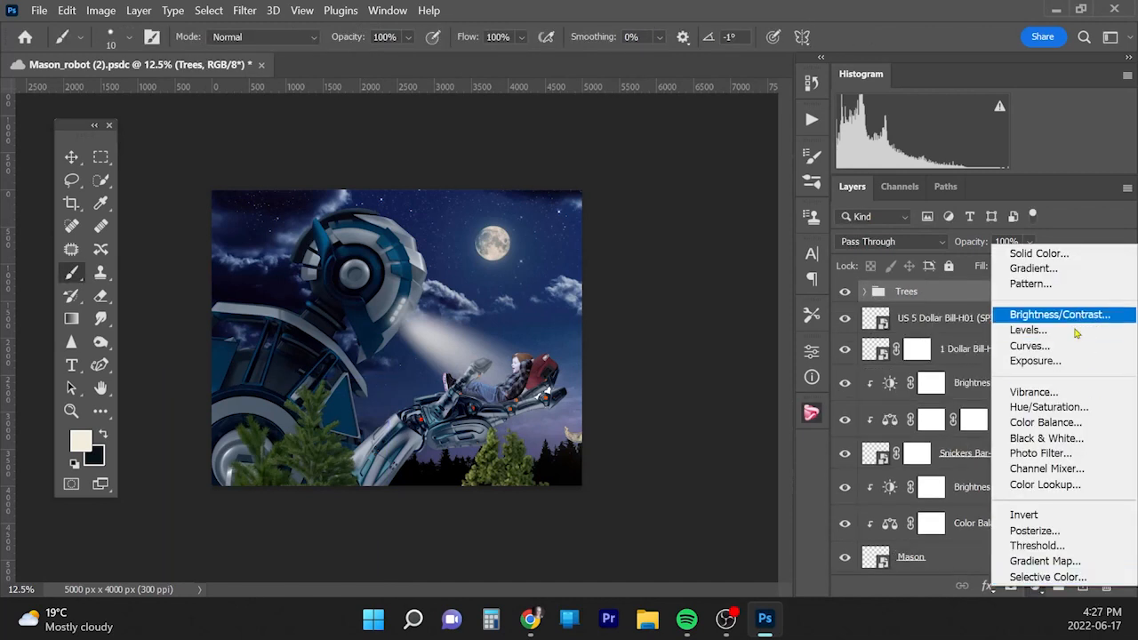
pyautogui.click(1076, 313)
pyautogui.rightClick(959, 302)
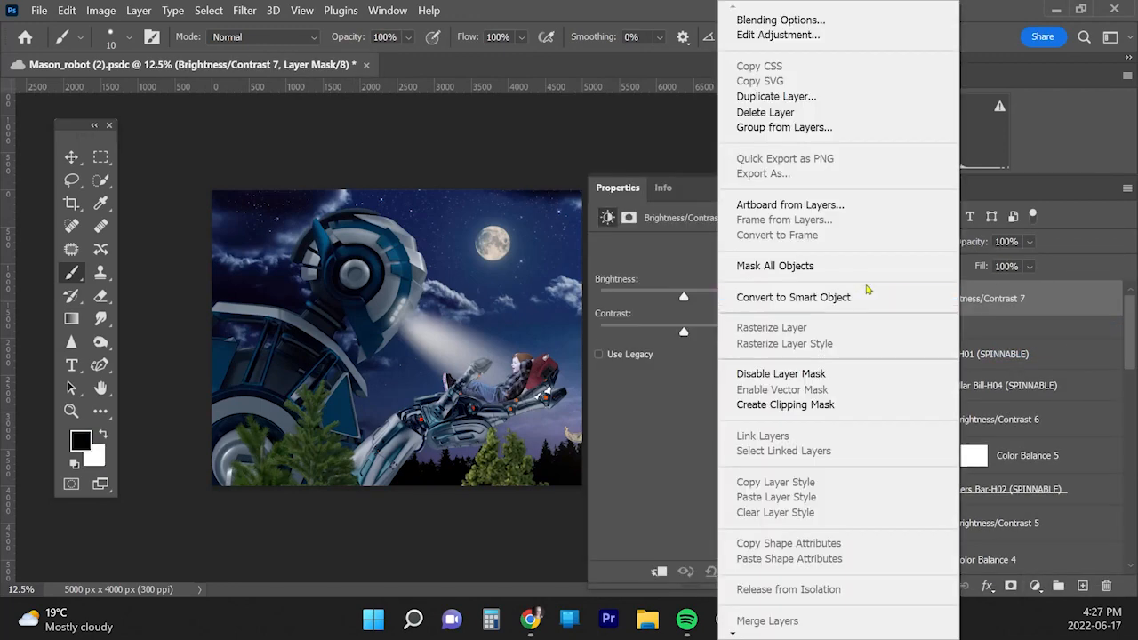
pyautogui.click(832, 404)
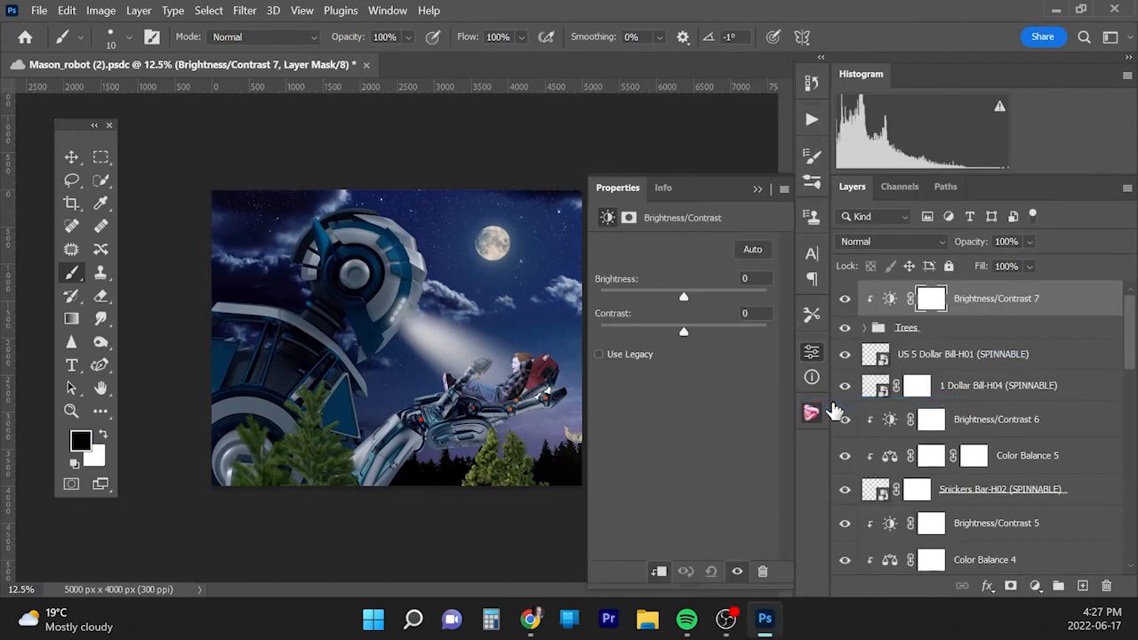
pyautogui.moveTo(684, 298); pyautogui.dragTo(659, 310)
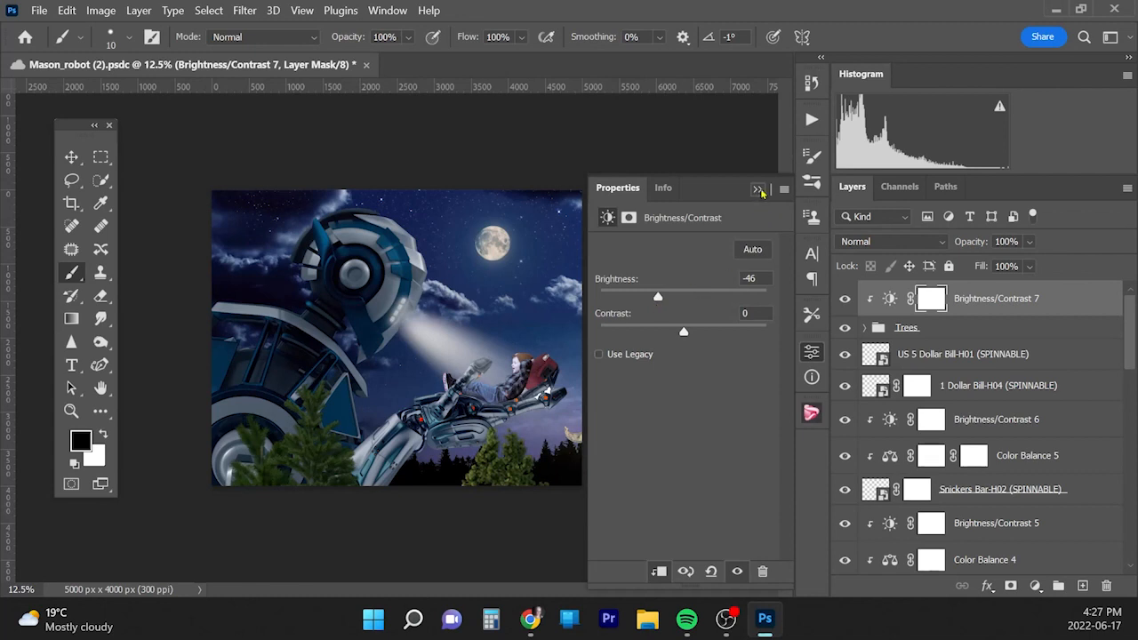
pyautogui.click(758, 191)
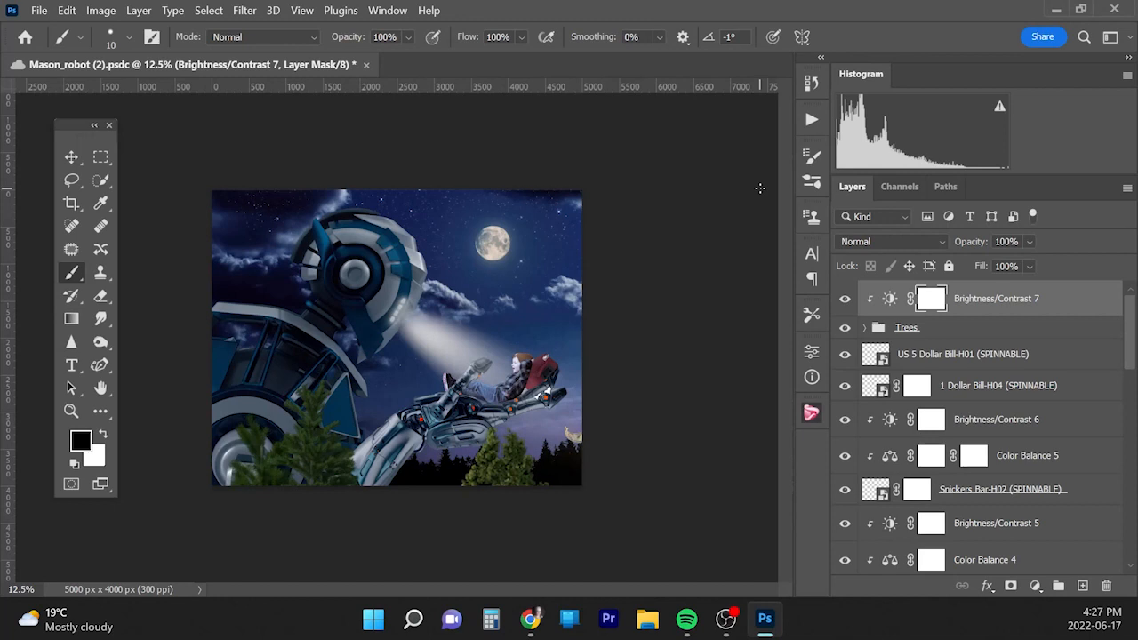
# Step: Discard a trial Hue/Saturation adjustment and clip a Color Balance to the Trees group above its Brightness/Contrast instead
pyautogui.click(1035, 587)
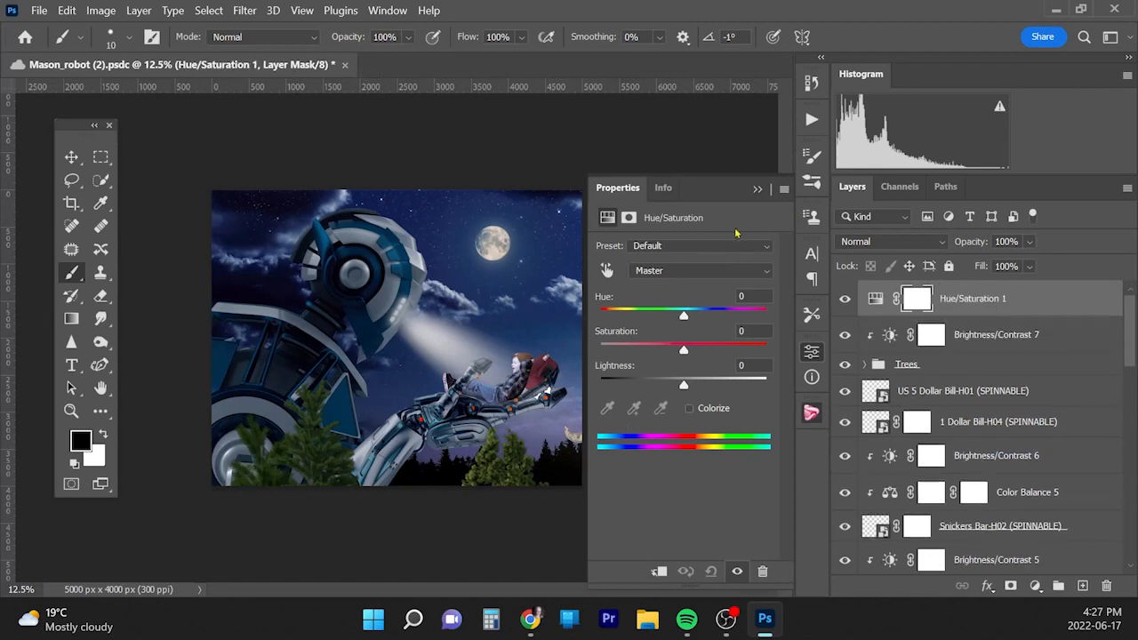
pyautogui.moveTo(1044, 307); pyautogui.dragTo(1106, 585)
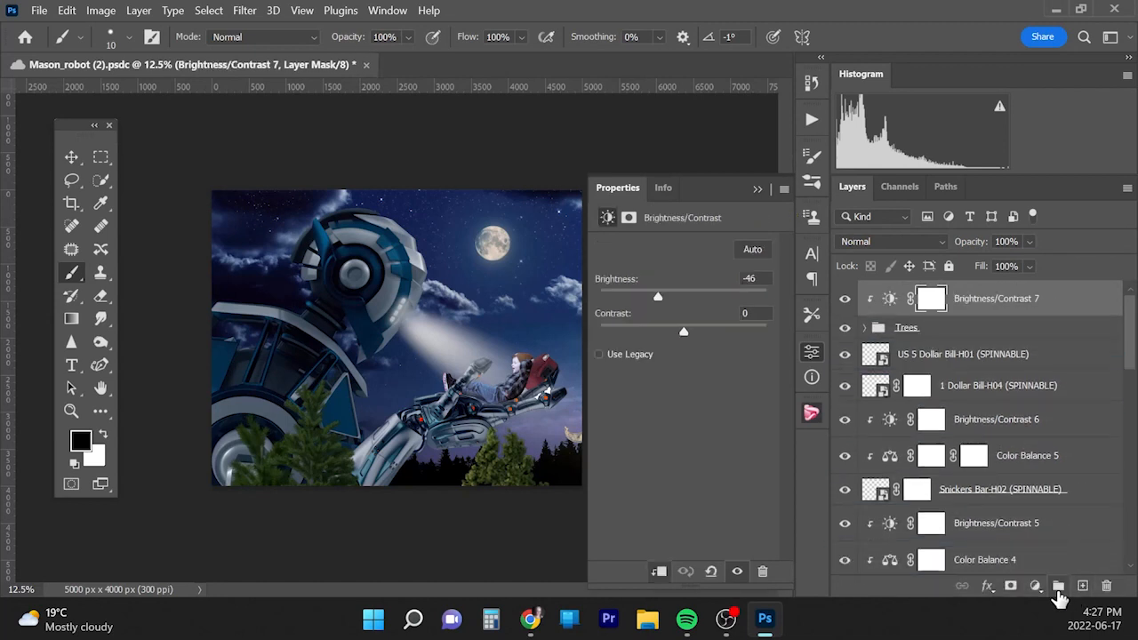
pyautogui.click(1035, 585)
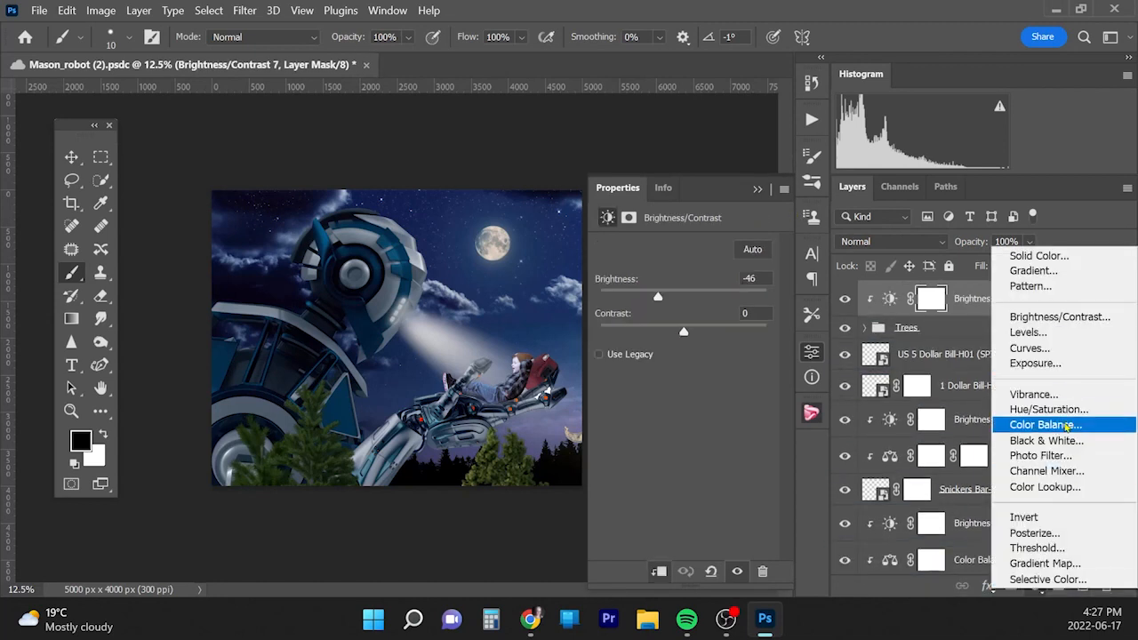
pyautogui.click(1065, 425)
pyautogui.click(972, 297)
pyautogui.rightClick(974, 298)
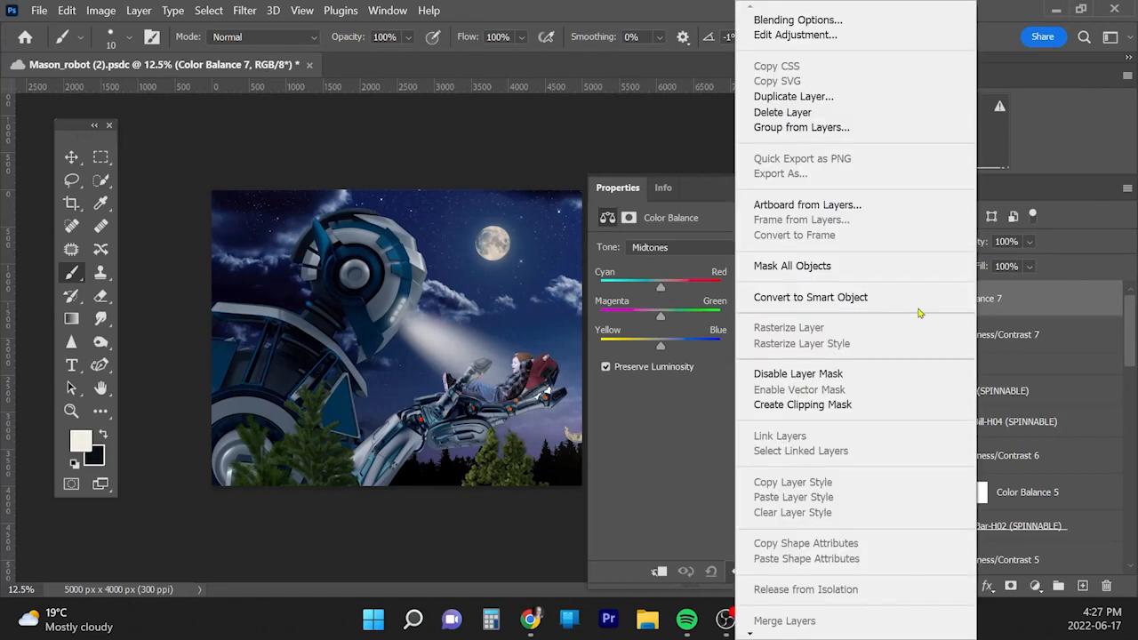
pyautogui.click(859, 405)
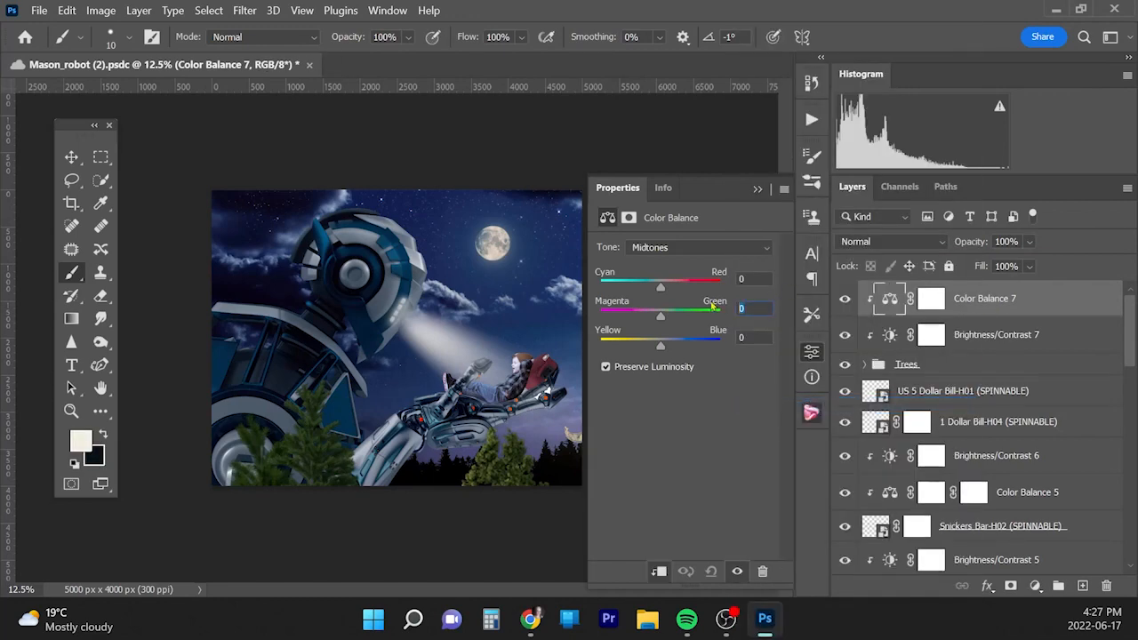
# Step: Set the trees' Color Balance midtones to Cyan–Red -4, Magenta–Green +1 and Yellow–Blue just under +15
pyautogui.press('Down')
pyautogui.press('Up')
pyautogui.press('Up')
pyautogui.hotkey('shift', 'Tab')
pyautogui.press('Down')
pyautogui.click(759, 339)
pyautogui.press('Up')
pyautogui.press('Up')
pyautogui.press('Up')
pyautogui.press('Up')
pyautogui.press('Up')
pyautogui.press('Up')
pyautogui.press('Up')
pyautogui.press('Up')
pyautogui.press('Up')
pyautogui.press('Up')
pyautogui.press('Up')
pyautogui.press('Up')
pyautogui.press('Up')
pyautogui.press('Up')
pyautogui.press('Up')
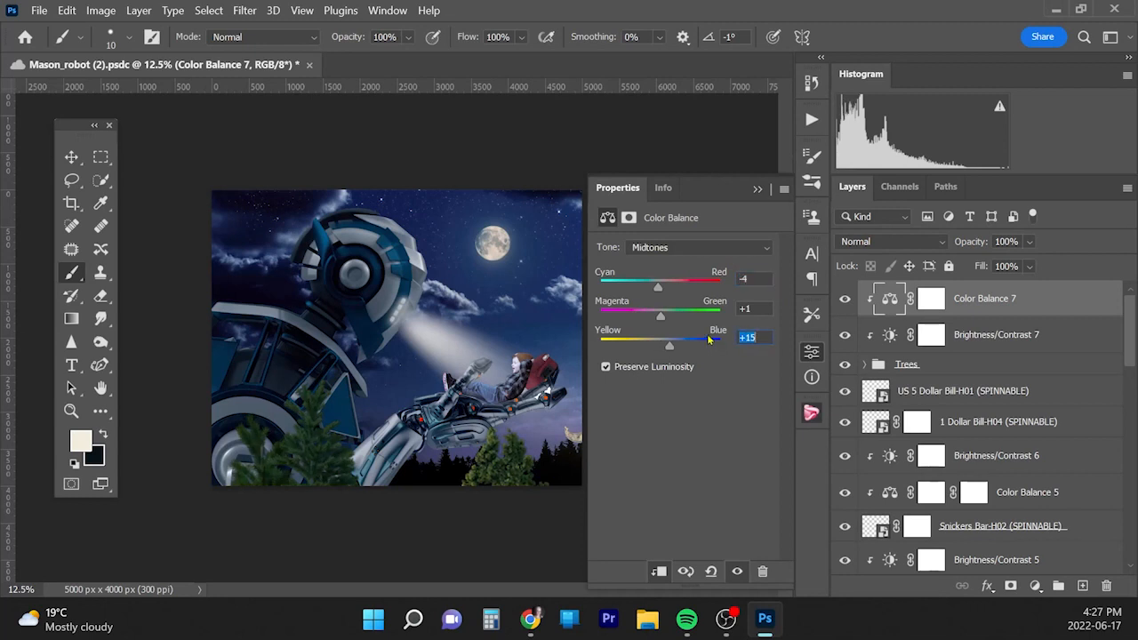
pyautogui.press('Down')
pyautogui.press('Down')
pyautogui.click(758, 188)
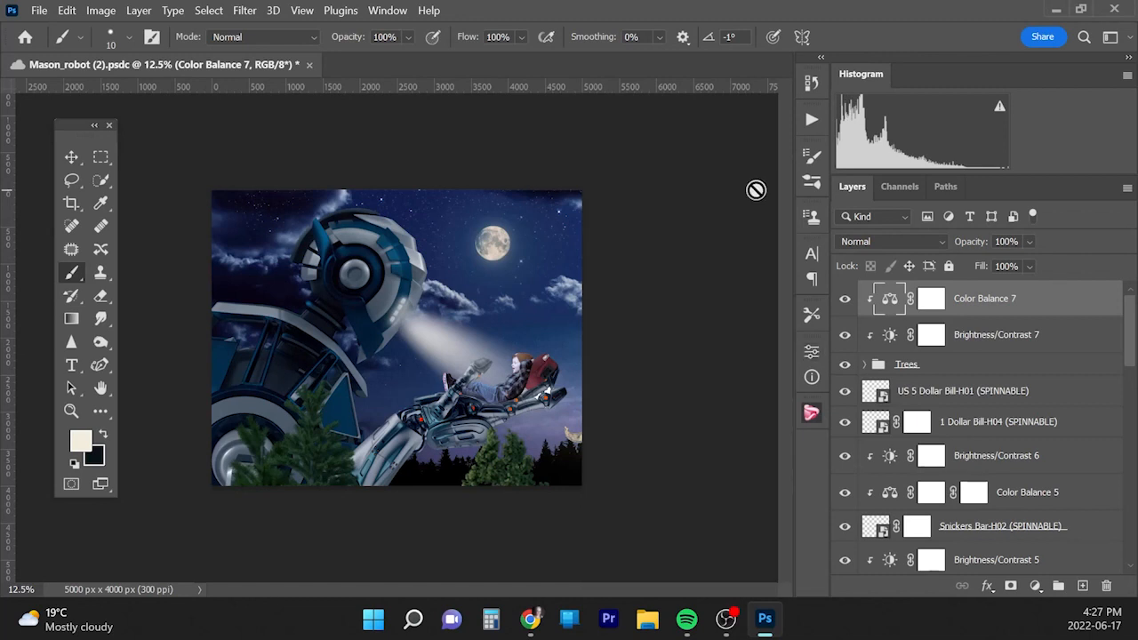
# Step: Create two new empty layers directly above the robot body's Color Balance adjustment
pyautogui.scroll(-10, 1032, 424)
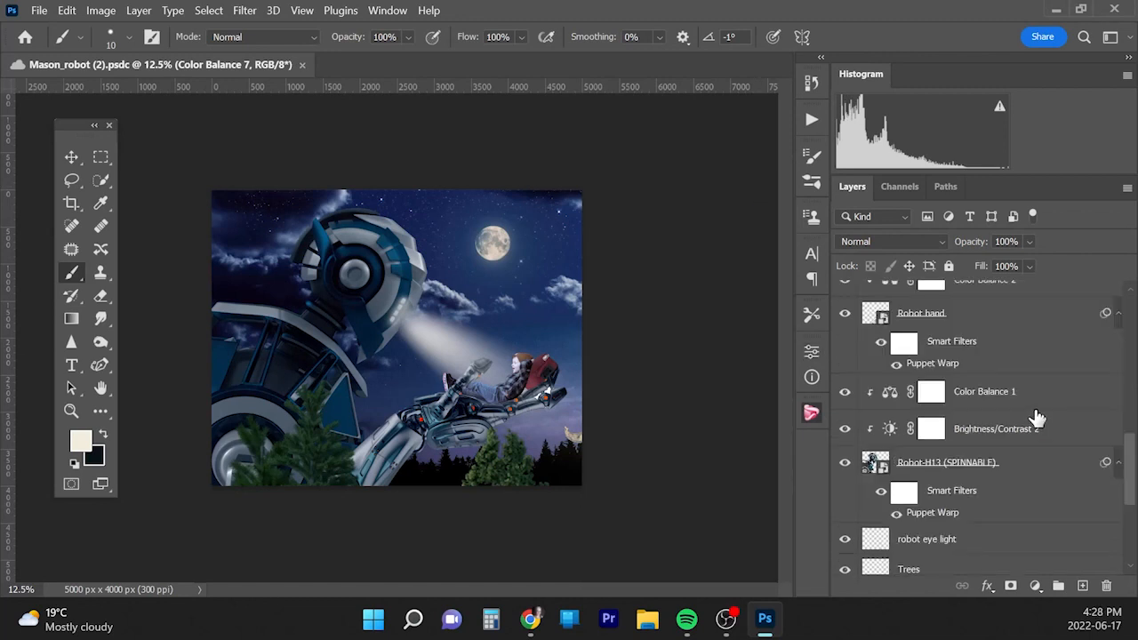
pyautogui.click(1013, 392)
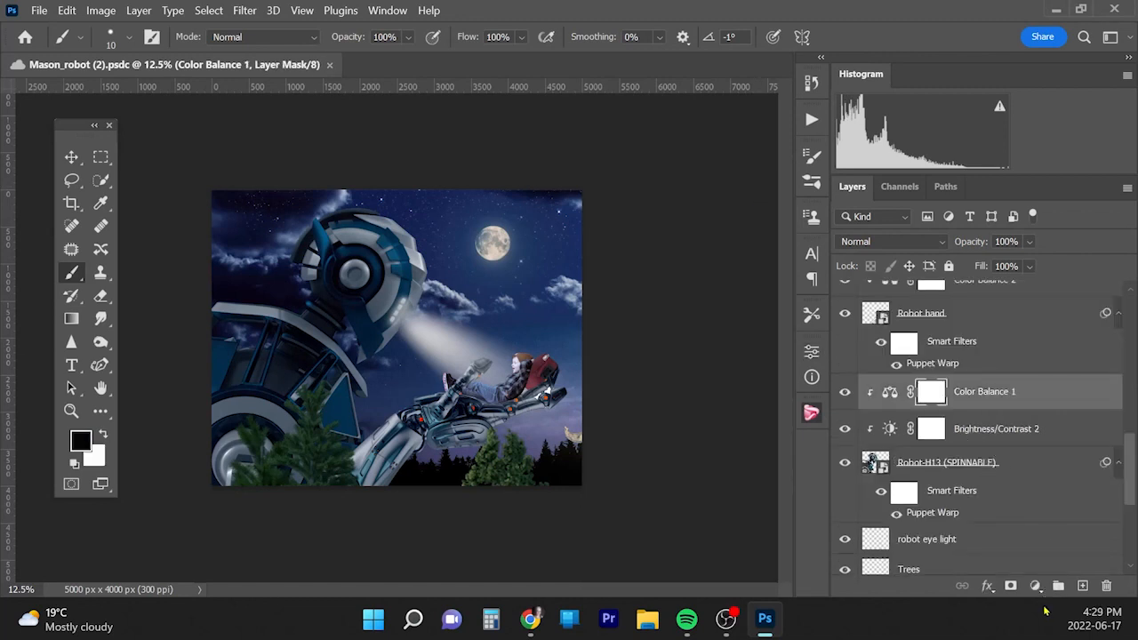
pyautogui.click(1083, 587)
pyautogui.click(1083, 587)
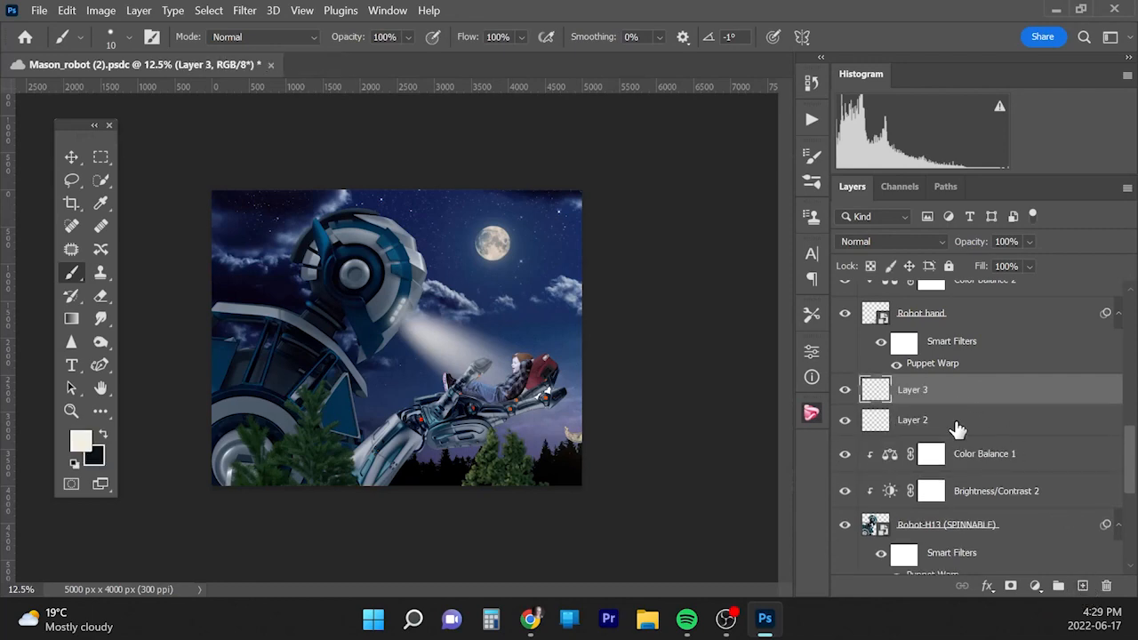
# Step: Clip both new empty layers to the robot body below them
pyautogui.click(929, 422)
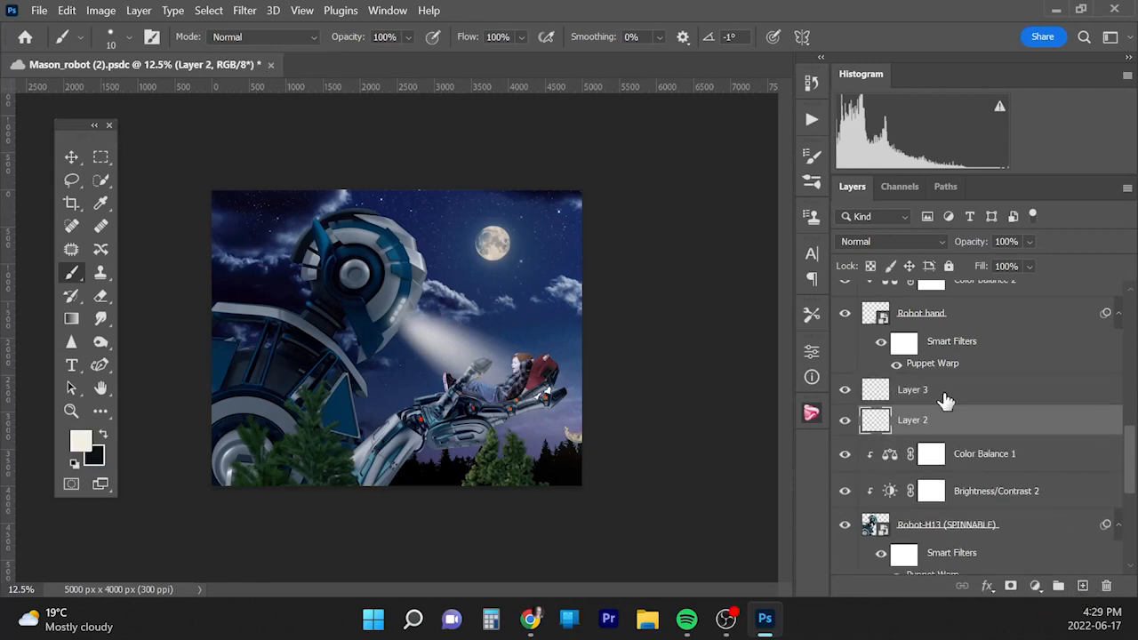
pyautogui.keyDown('shift'); pyautogui.click(946, 400); pyautogui.keyUp('shift')
pyautogui.rightClick(968, 394)
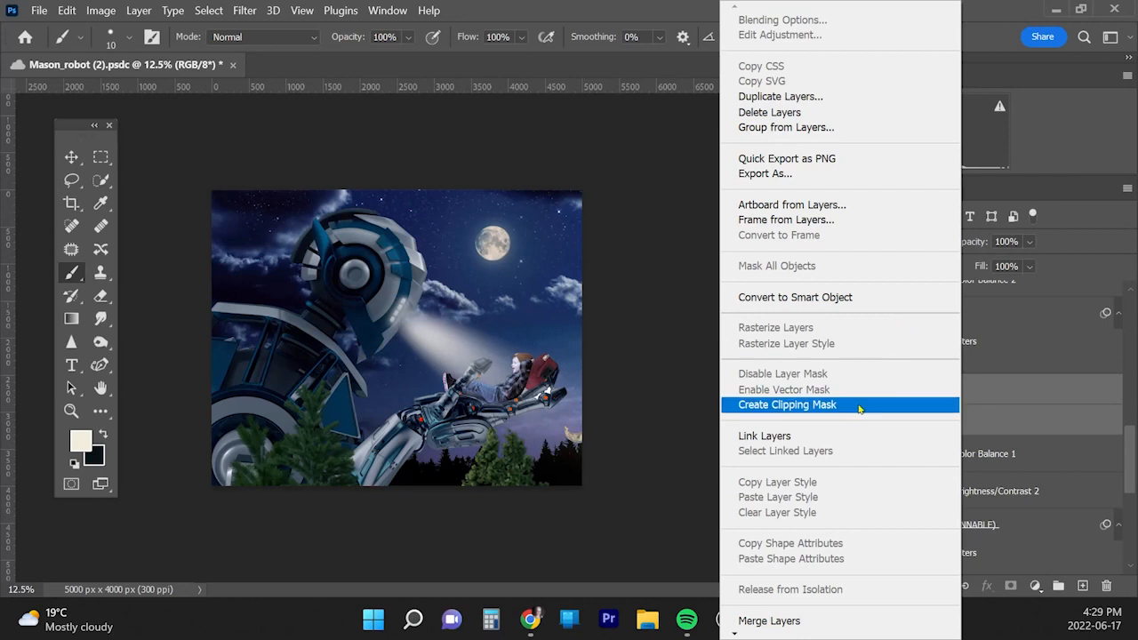
pyautogui.click(860, 407)
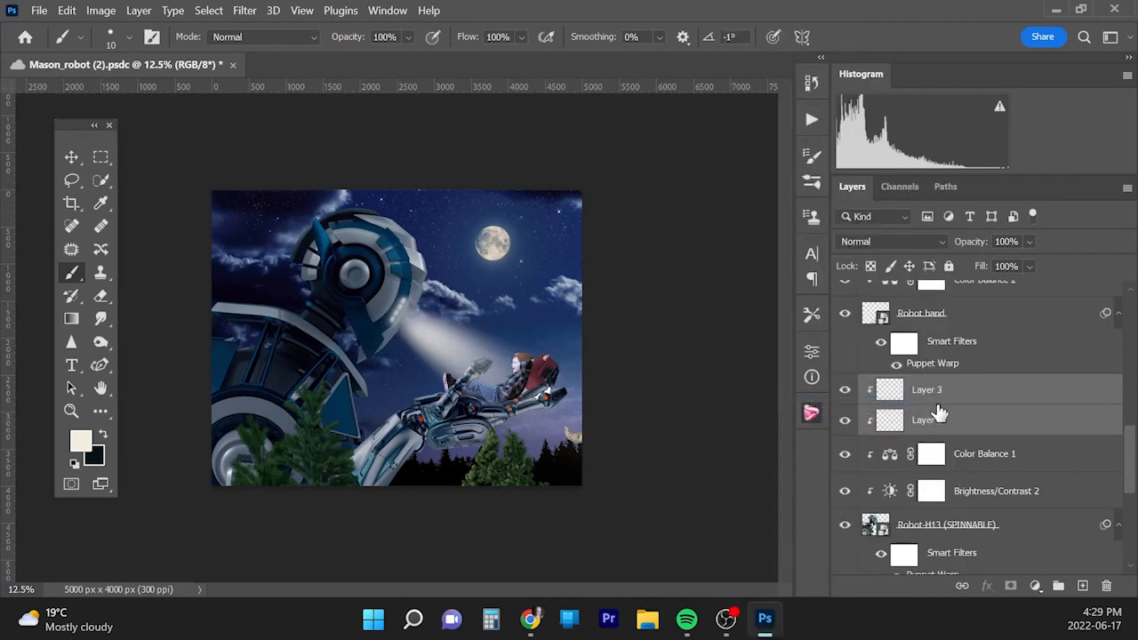
# Step: Rename the lower clipped layer burn and the upper one highlight
pyautogui.click(929, 420)
pyautogui.doubleClick(927, 419)
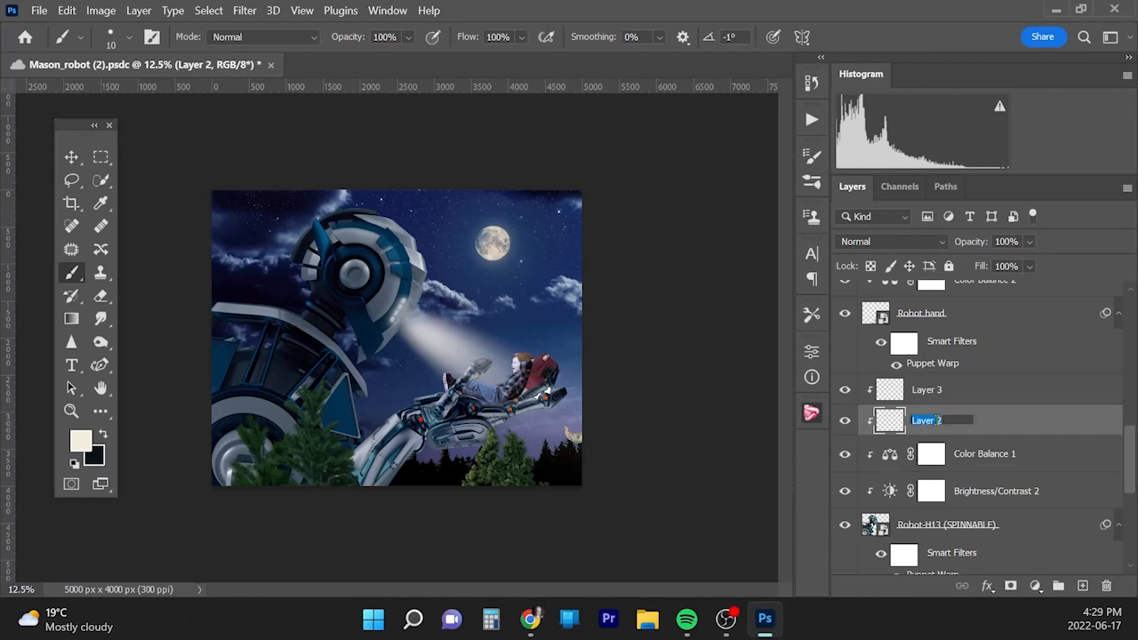
pyautogui.write('burn')
pyautogui.press('Return')
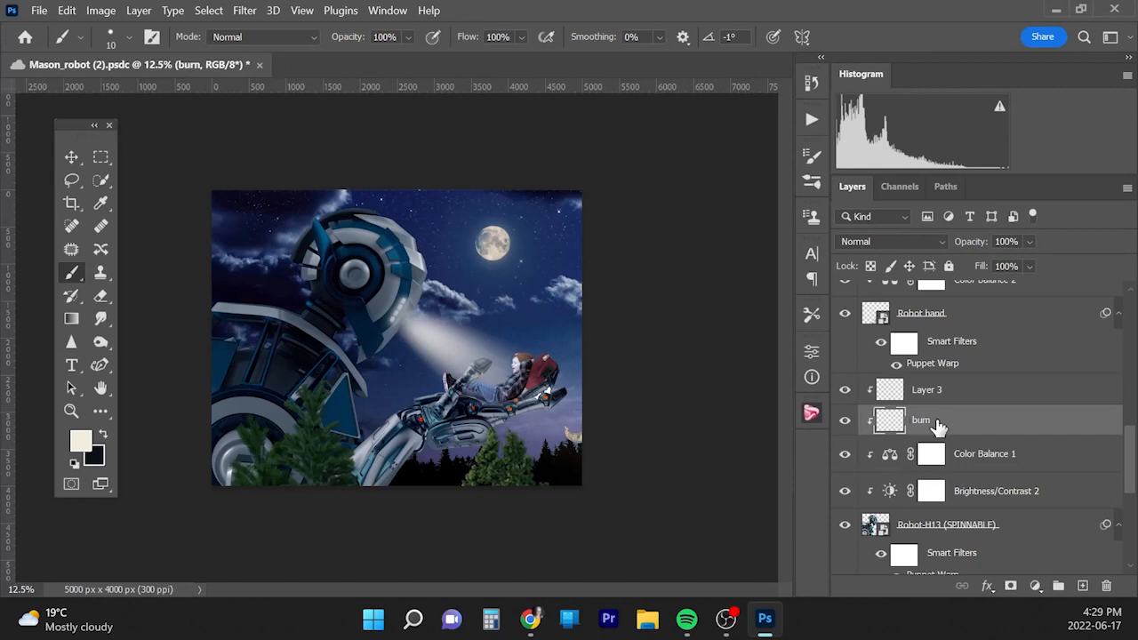
pyautogui.click(926, 389)
pyautogui.doubleClick(927, 389)
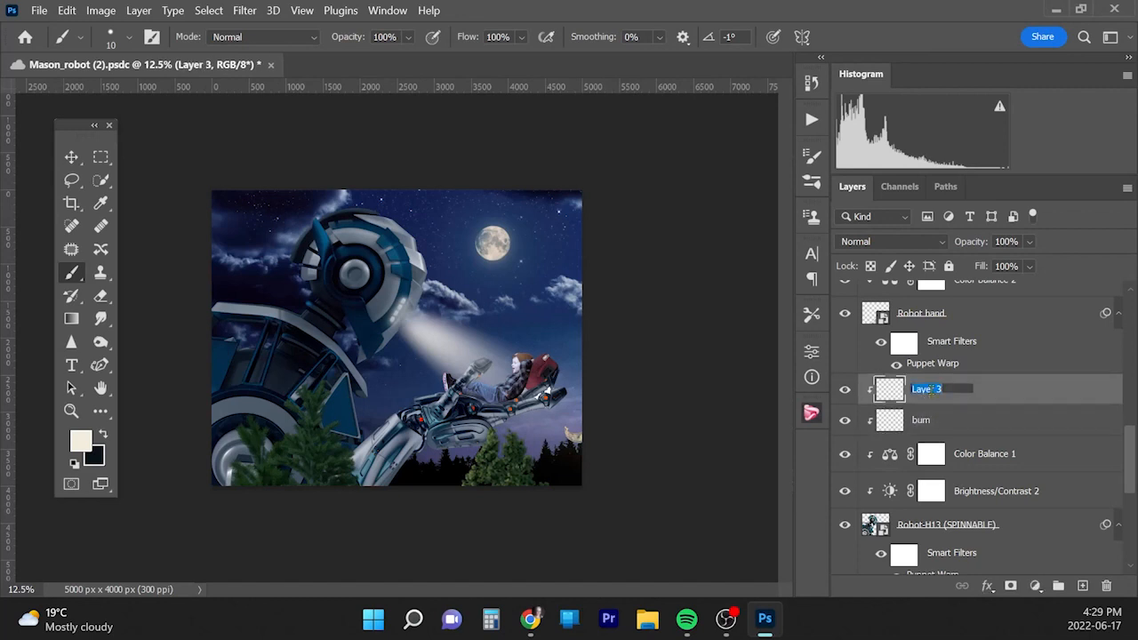
pyautogui.write('highlight')
pyautogui.press('Return')
# Step: Set the burn layer's blend mode to Multiply and the highlight layer's to Overlay
pyautogui.click(974, 423)
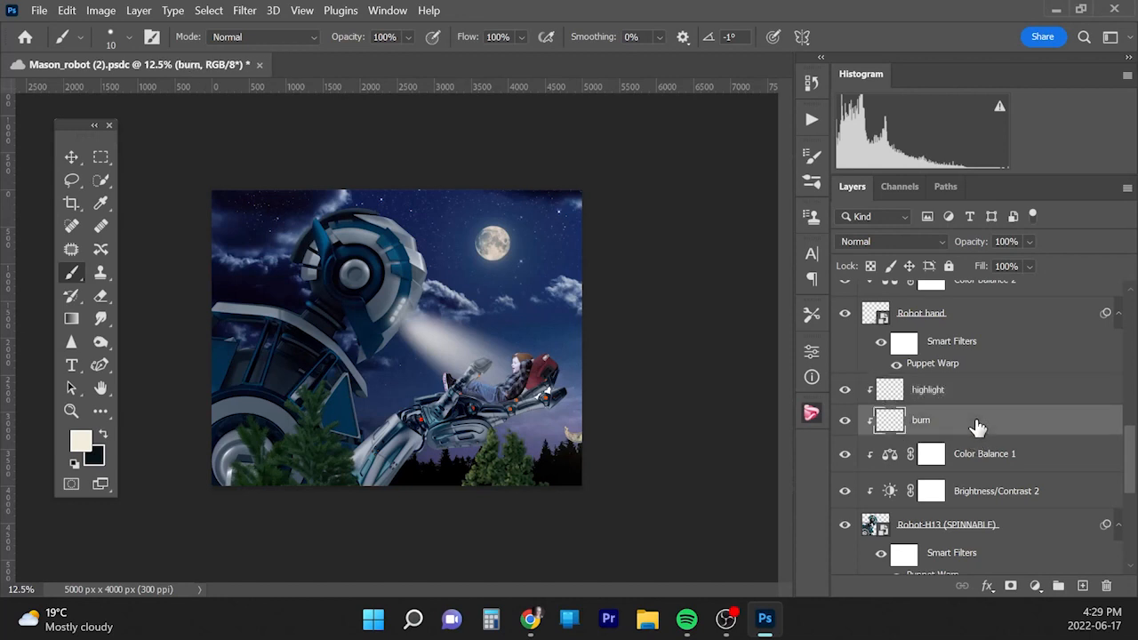
pyautogui.click(890, 244)
pyautogui.click(890, 214)
pyautogui.click(966, 391)
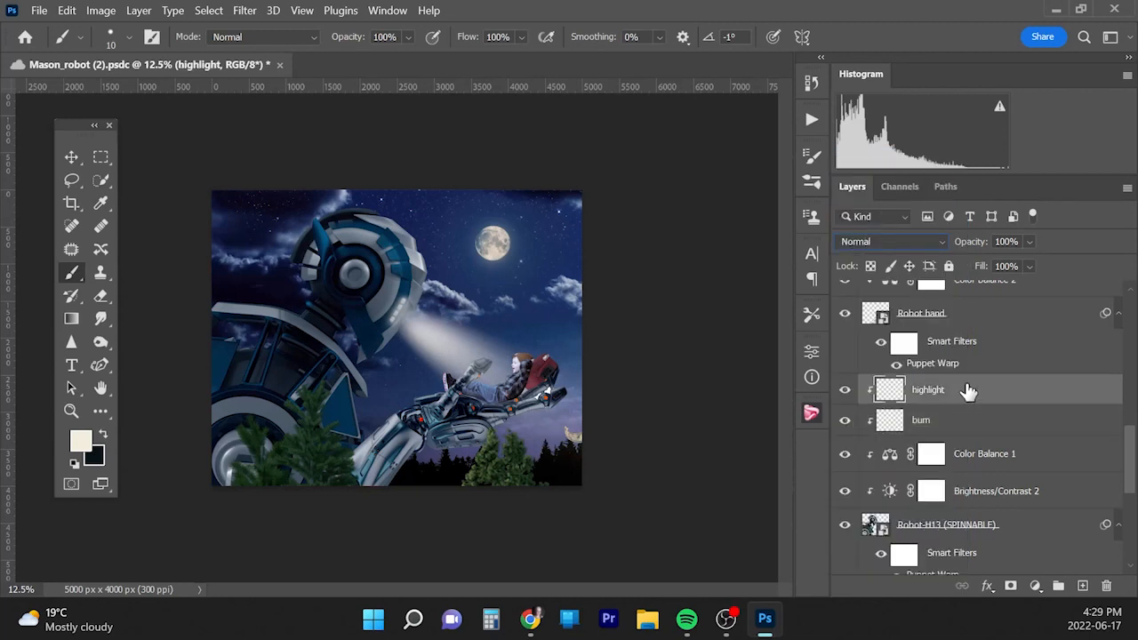
pyautogui.click(898, 242)
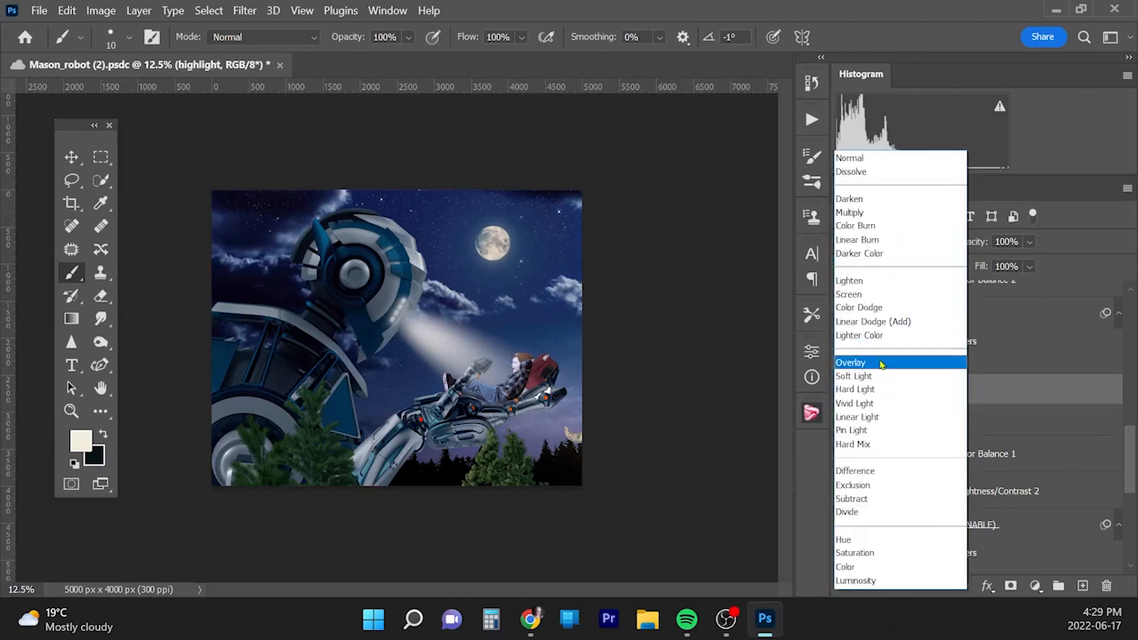
pyautogui.click(884, 364)
# Step: Set the brush hardness to about 2% and sample a near-black colour from the robot's neck for painting on the burn layer
pyautogui.click(993, 428)
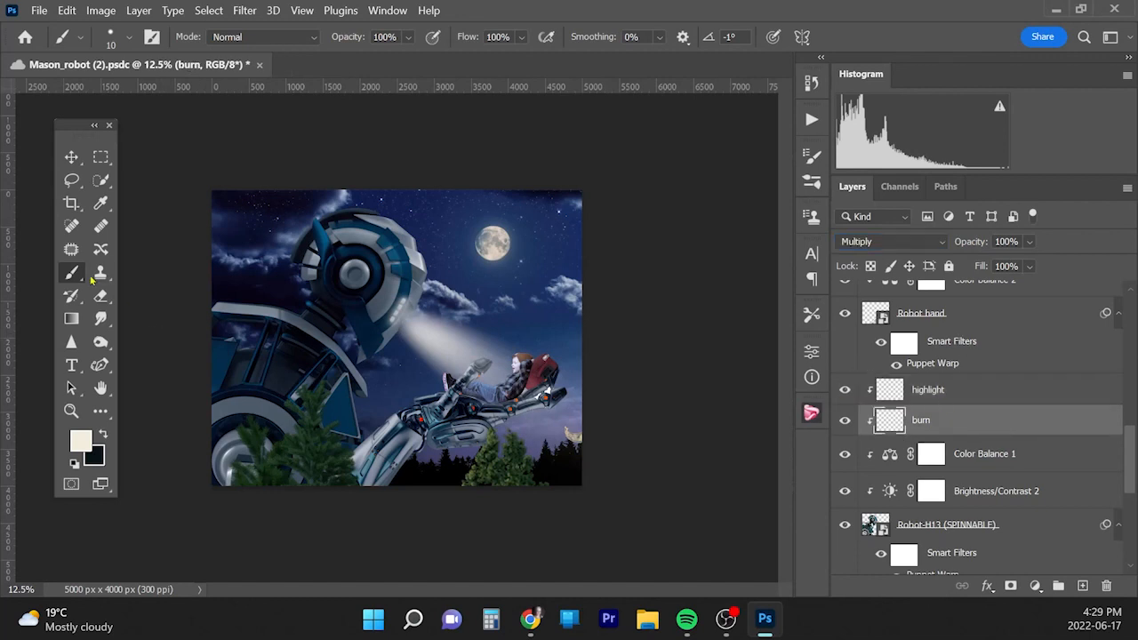
pyautogui.click(130, 39)
pyautogui.moveTo(185, 136); pyautogui.dragTo(101, 135)
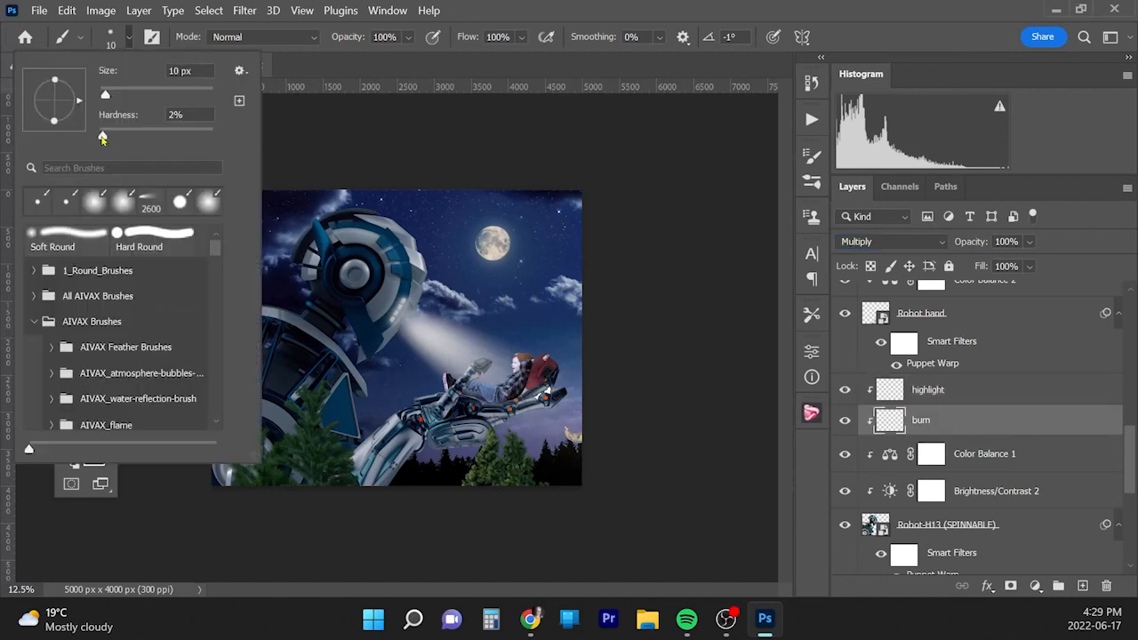
pyautogui.click(130, 39)
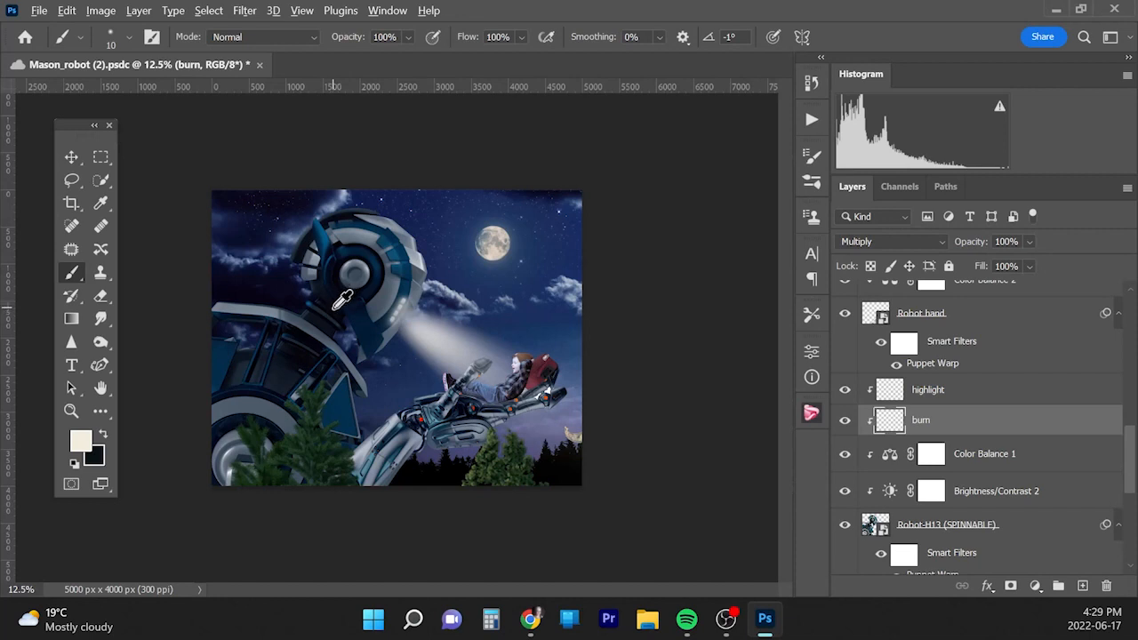
pyautogui.keyDown('alt'); pyautogui.click(336, 310); pyautogui.keyUp('alt')
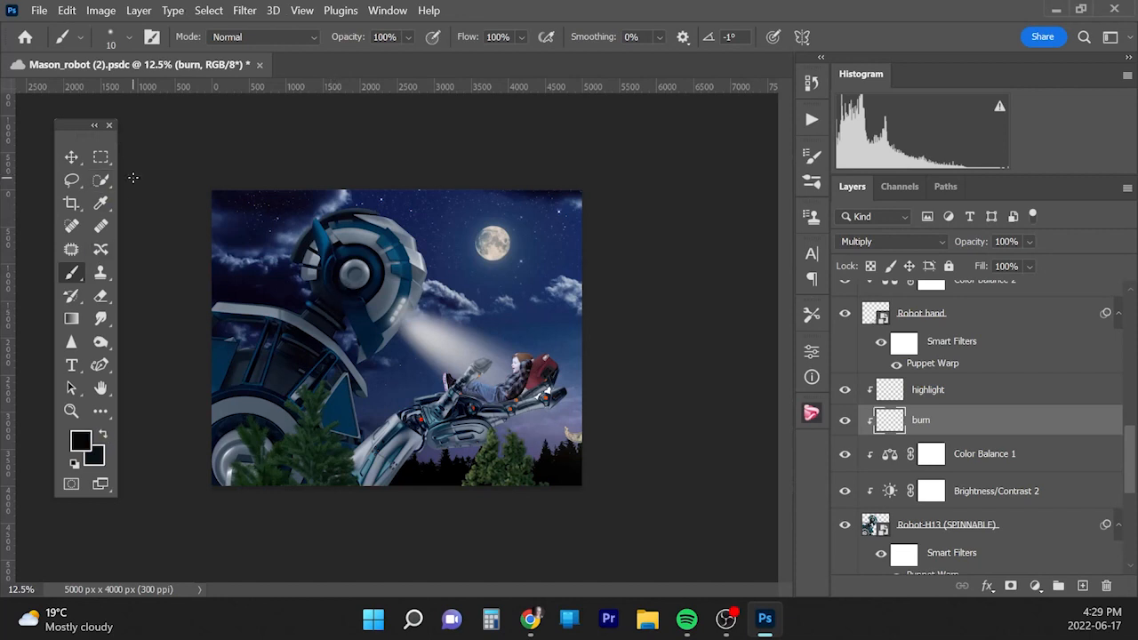
# Step: Paint shadows over the robot's lower body on the burn layer with a 1400 px brush at 10% opacity
pyautogui.press(']')
pyautogui.press(']')
pyautogui.press(']')
pyautogui.press(']')
pyautogui.press(']')
pyautogui.press(']')
pyautogui.press(']')
pyautogui.press(']')
pyautogui.press(']')
pyautogui.press(']')
pyautogui.press(']')
pyautogui.press(']')
pyautogui.press(']')
pyautogui.press(']')
pyautogui.press(']')
pyautogui.press(']')
pyautogui.press(']')
pyautogui.press(']')
pyautogui.press(']')
pyautogui.press(']')
pyautogui.press('1')
pyautogui.click(250, 440)
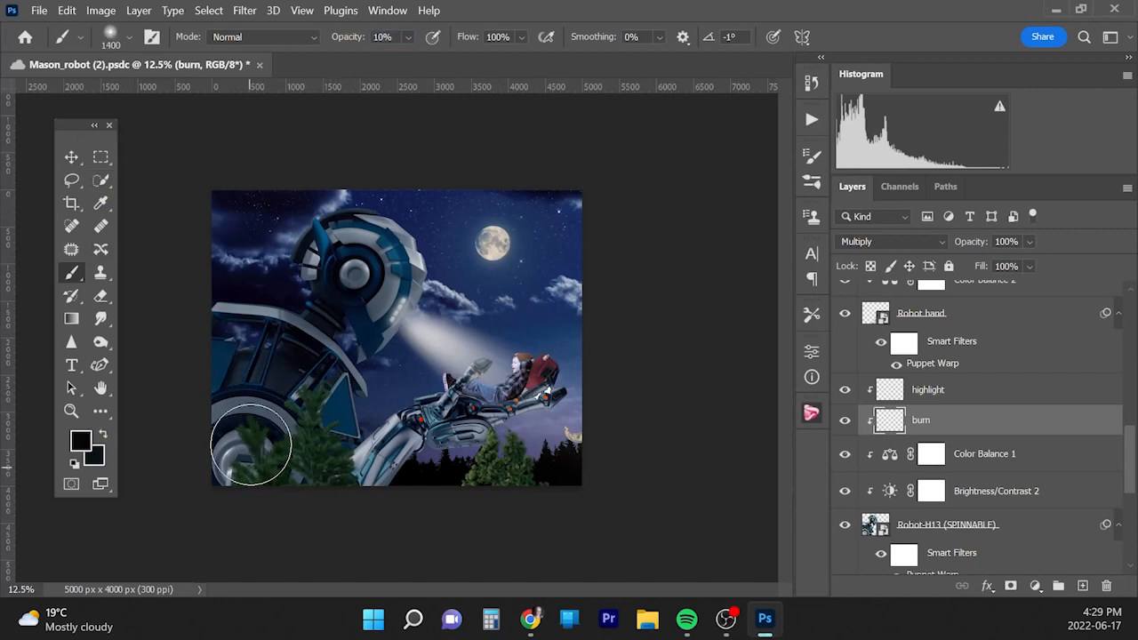
pyautogui.click(251, 524)
pyautogui.click(254, 462)
pyautogui.click(279, 409)
pyautogui.click(242, 393)
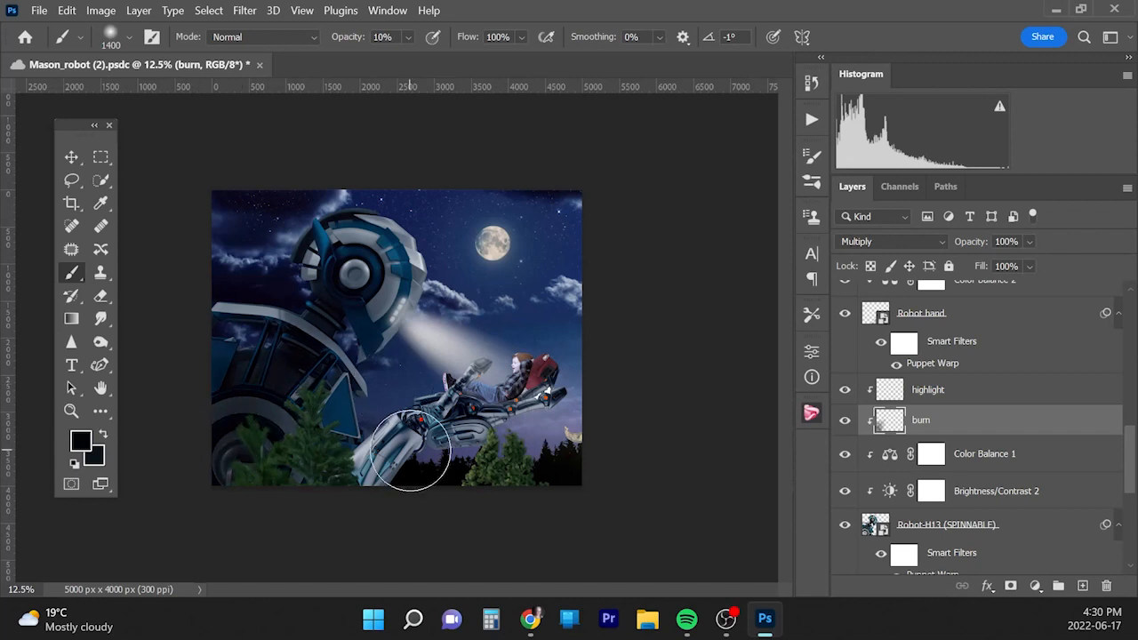
# Step: Darken the inner part of the robot's head and body on the burn layer with 900 to 500 px brushes, and compare before and after
pyautogui.press('[')
pyautogui.press('[')
pyautogui.press('[')
pyautogui.press('[')
pyautogui.press('[')
pyautogui.press('[')
pyautogui.press('[')
pyautogui.press('[')
pyautogui.press('[')
pyautogui.press('[')
pyautogui.press('[')
pyautogui.press(']')
pyautogui.press(']')
pyautogui.press(']')
pyautogui.press(']')
pyautogui.press(']')
pyautogui.press(']')
pyautogui.press(']')
pyautogui.press(']')
pyautogui.click(342, 287)
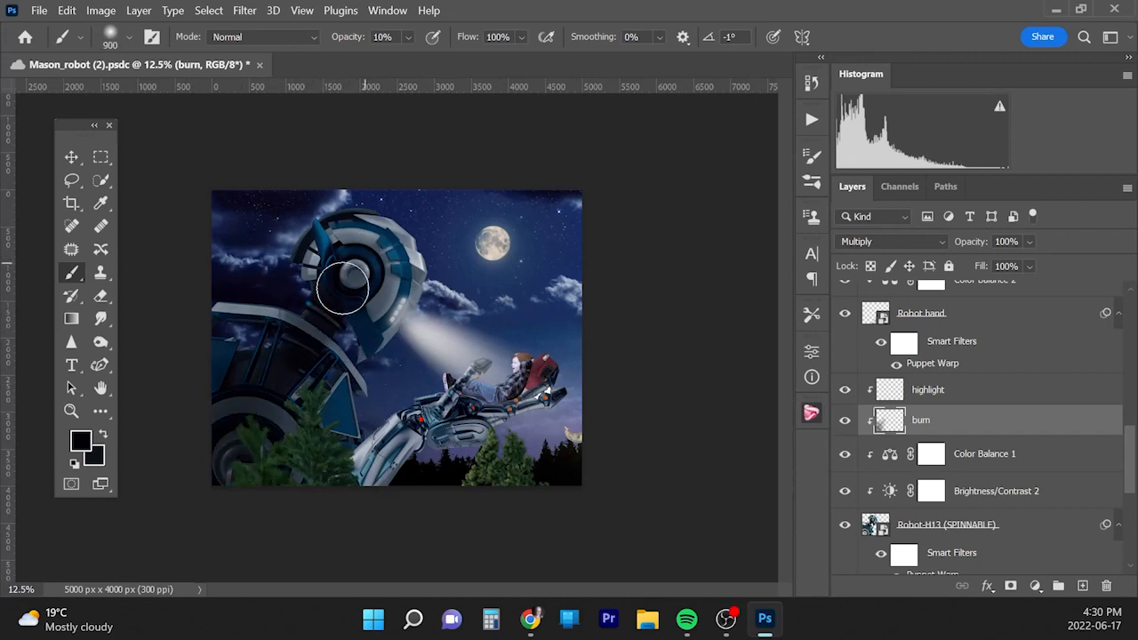
pyautogui.click(360, 276)
pyautogui.press('[')
pyautogui.press('[')
pyautogui.press('[')
pyautogui.press('[')
pyautogui.click(382, 257)
pyautogui.click(360, 253)
pyautogui.click(332, 254)
pyautogui.click(337, 251)
pyautogui.moveTo(339, 244)
pyautogui.mouseDown()
pyautogui.moveTo(371, 290)
pyautogui.moveTo(318, 264)
pyautogui.moveTo(349, 229)
pyautogui.moveTo(392, 278)
pyautogui.moveTo(361, 352)
pyautogui.moveTo(342, 368)
pyautogui.moveTo(363, 314)
pyautogui.moveTo(245, 454)
pyautogui.moveTo(283, 462)
pyautogui.moveTo(297, 505)
pyautogui.moveTo(306, 398)
pyautogui.moveTo(290, 428)
pyautogui.mouseUp()
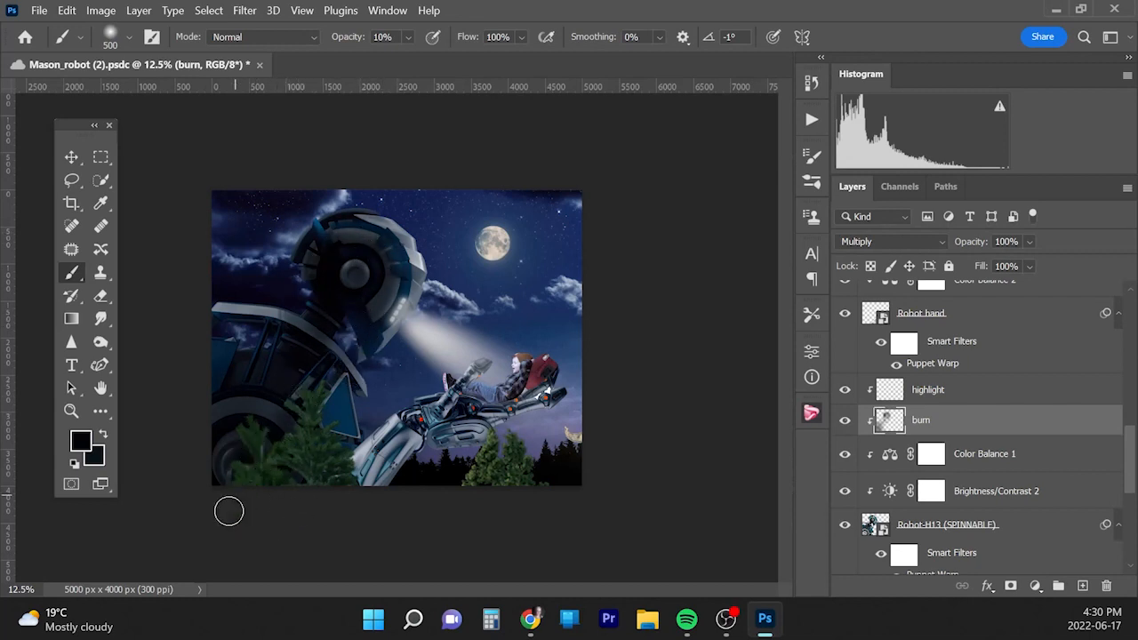
pyautogui.click(845, 420)
pyautogui.click(845, 420)
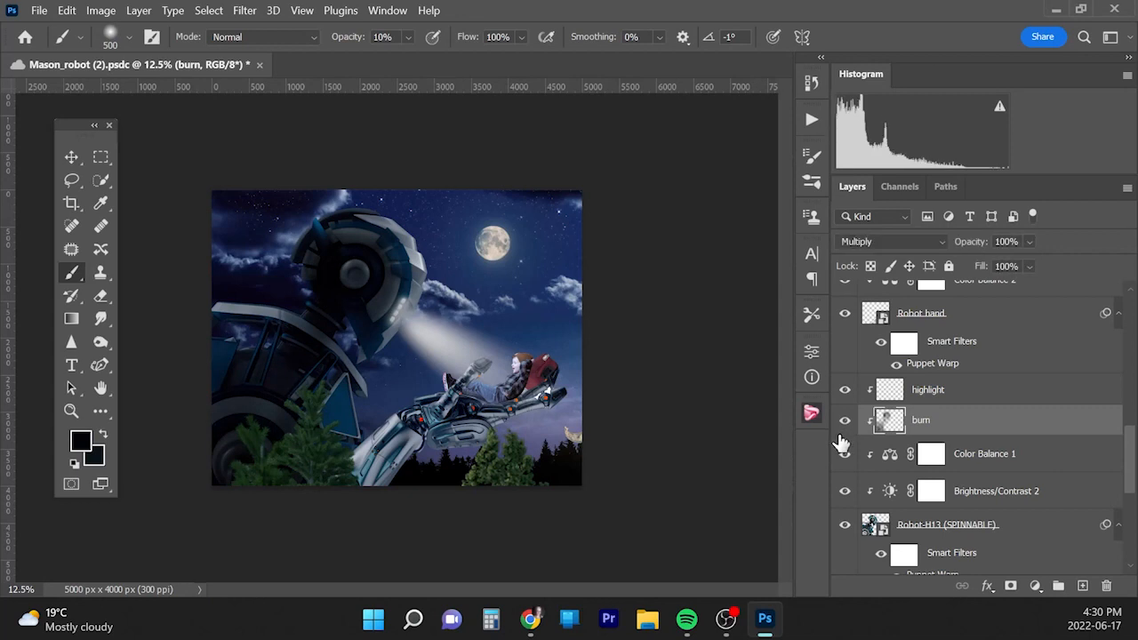
# Step: Paint light grey highlights on the robot's moon-facing edges on the highlight layer, reducing the brush from 700 to 200 px, and compare before and after
pyautogui.click(943, 389)
pyautogui.keyDown('alt'); pyautogui.click(434, 264); pyautogui.keyUp('alt')
pyautogui.press('[')
pyautogui.press('[')
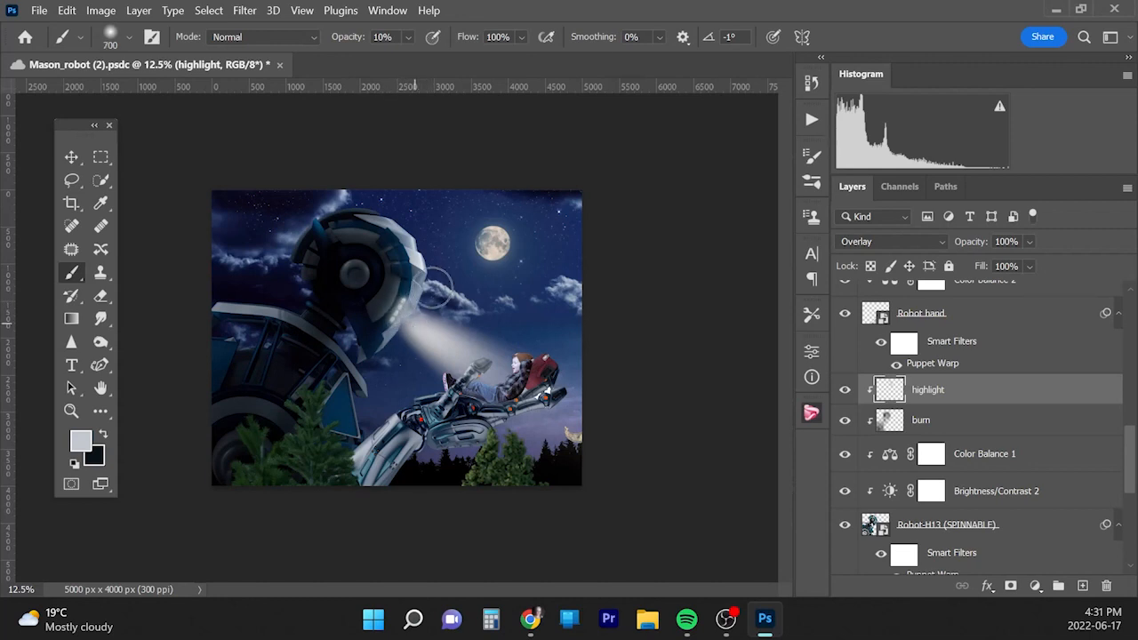
pyautogui.press('[')
pyautogui.press('[')
pyautogui.press('[')
pyautogui.click(845, 391)
pyautogui.click(846, 391)
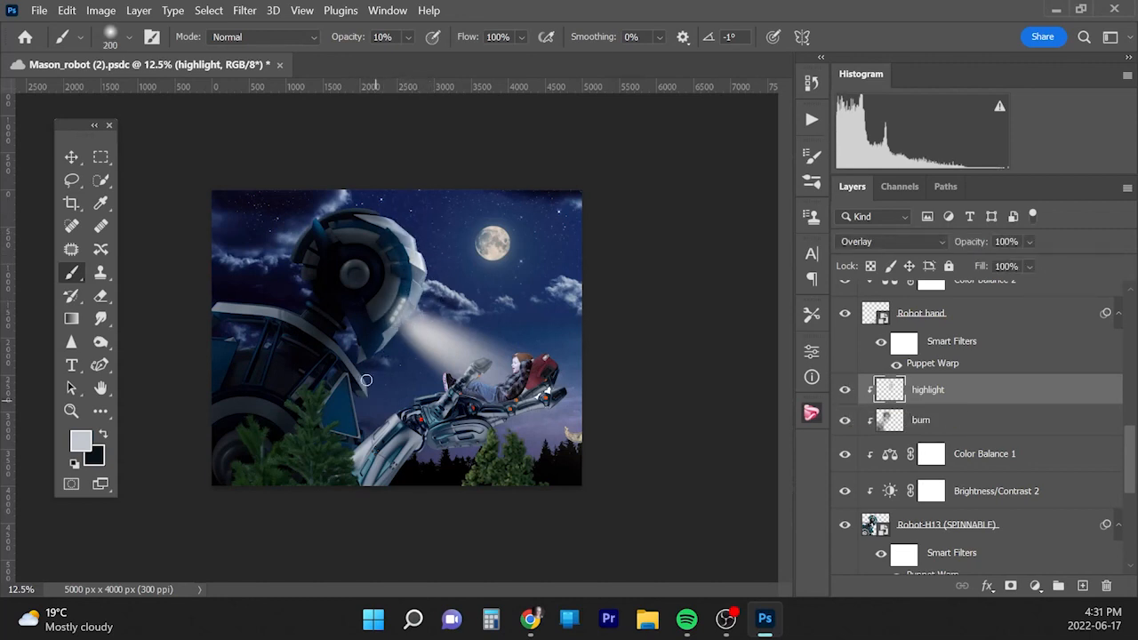
# Step: Sample the moon's colour and adjust the foreground to a pale, warm near-white for the highlights
pyautogui.click(81, 441)
pyautogui.click(1036, 155)
pyautogui.keyDown('alt'); pyautogui.click(496, 244); pyautogui.keyUp('alt')
pyautogui.click(80, 441)
pyautogui.click(653, 178)
pyautogui.click(1036, 156)
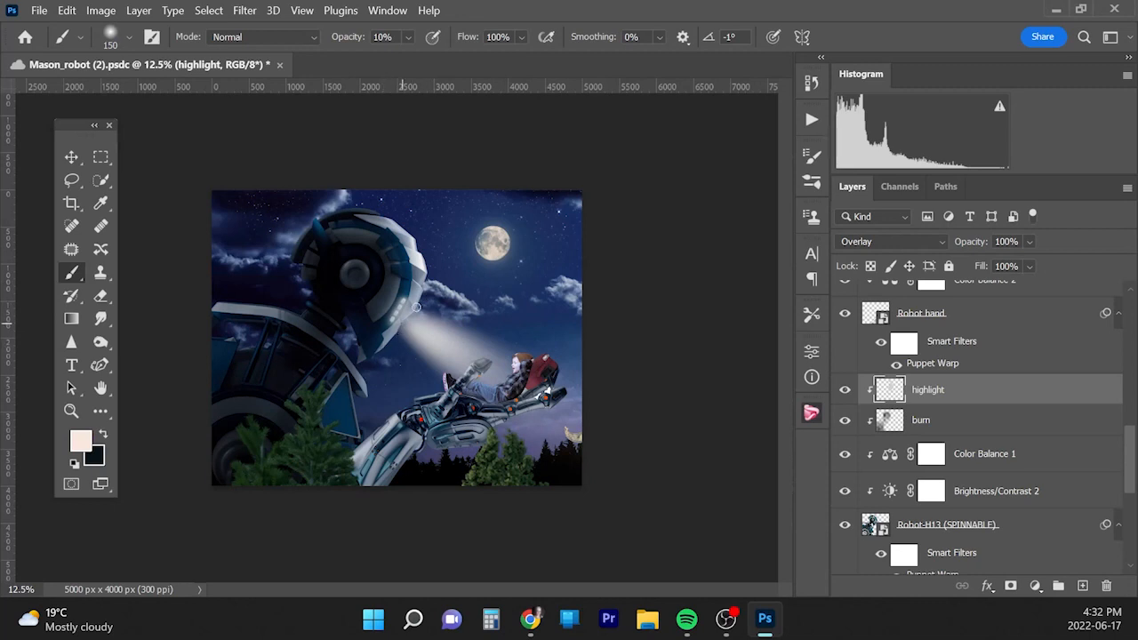
# Step: Paint warm moonlight highlights along the robot's edges with 100 to 400 px brushes at 10% opacity, compare before and after, and save the document
pyautogui.press(']')
pyautogui.press(']')
pyautogui.press(']')
pyautogui.press(']')
pyautogui.press(']')
pyautogui.press('[')
pyautogui.press('[')
pyautogui.press('[')
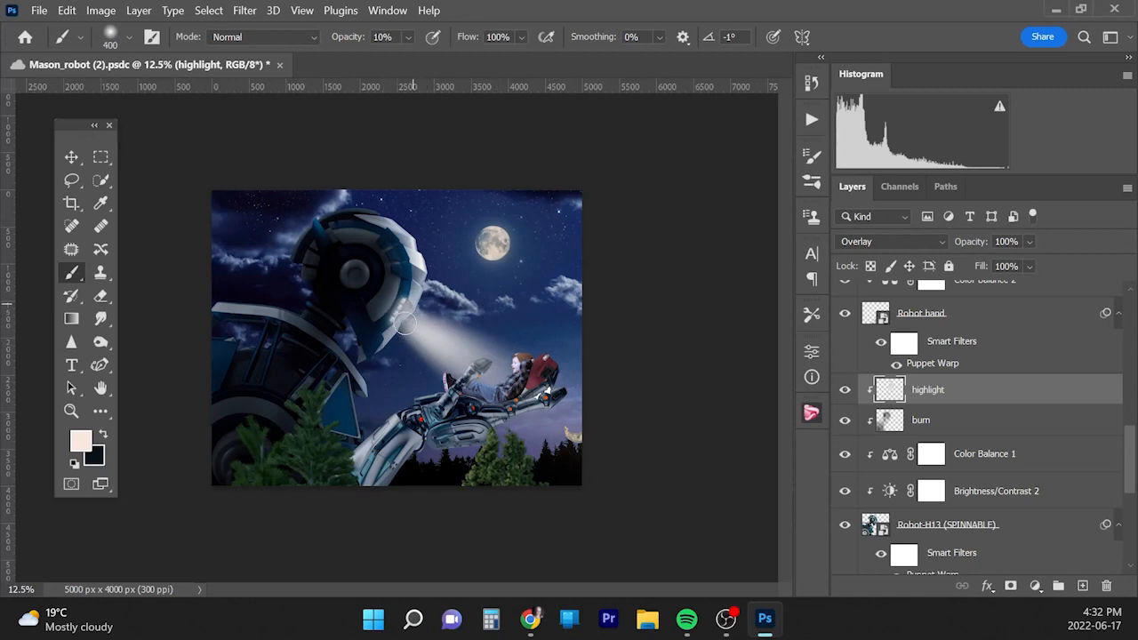
pyautogui.press('[')
pyautogui.press('[')
pyautogui.press('[')
pyautogui.press('[')
pyautogui.press('[')
pyautogui.press('[')
pyautogui.press(']')
pyautogui.press(']')
pyautogui.press(']')
pyautogui.press(']')
pyautogui.press('[')
pyautogui.press(']')
pyautogui.press(']')
pyautogui.click(846, 390)
pyautogui.click(845, 390)
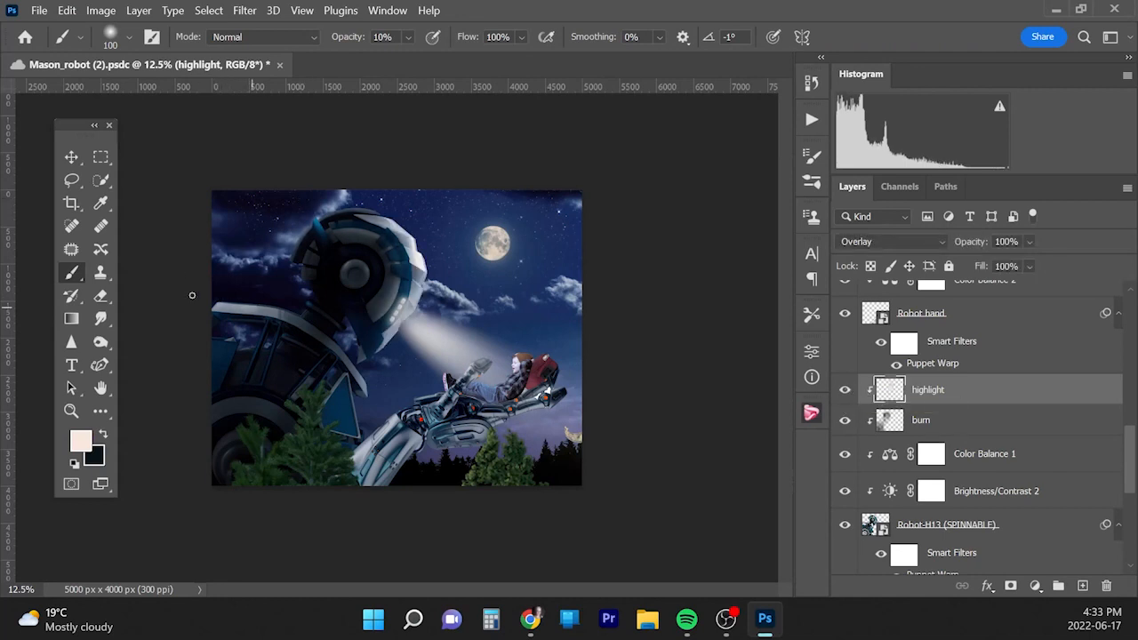
pyautogui.hotkey('ctrl', 's')
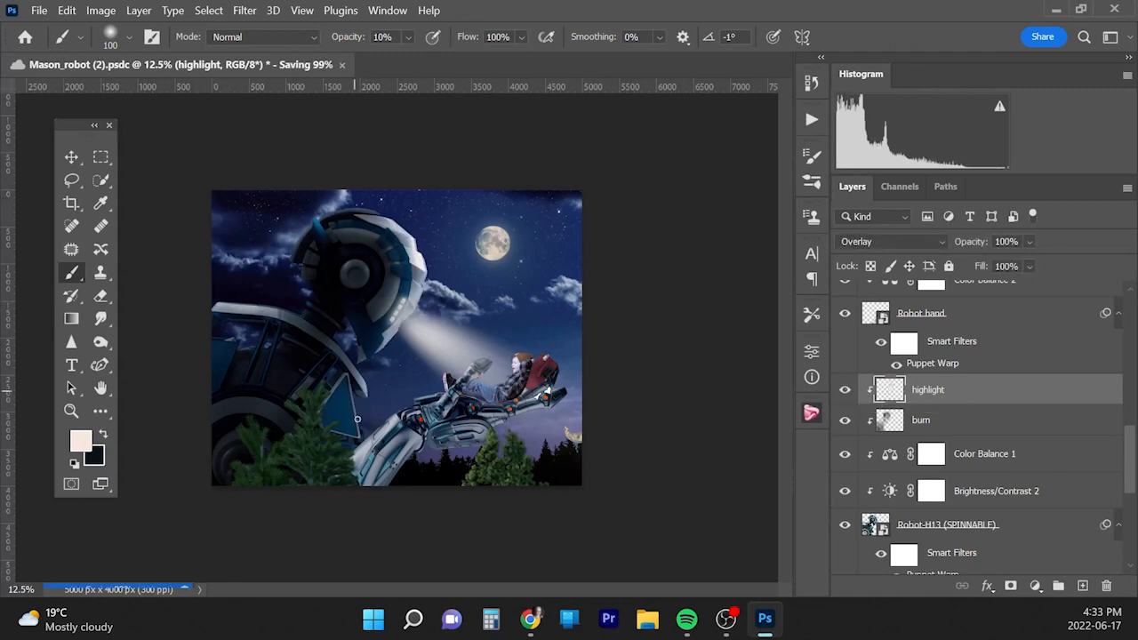
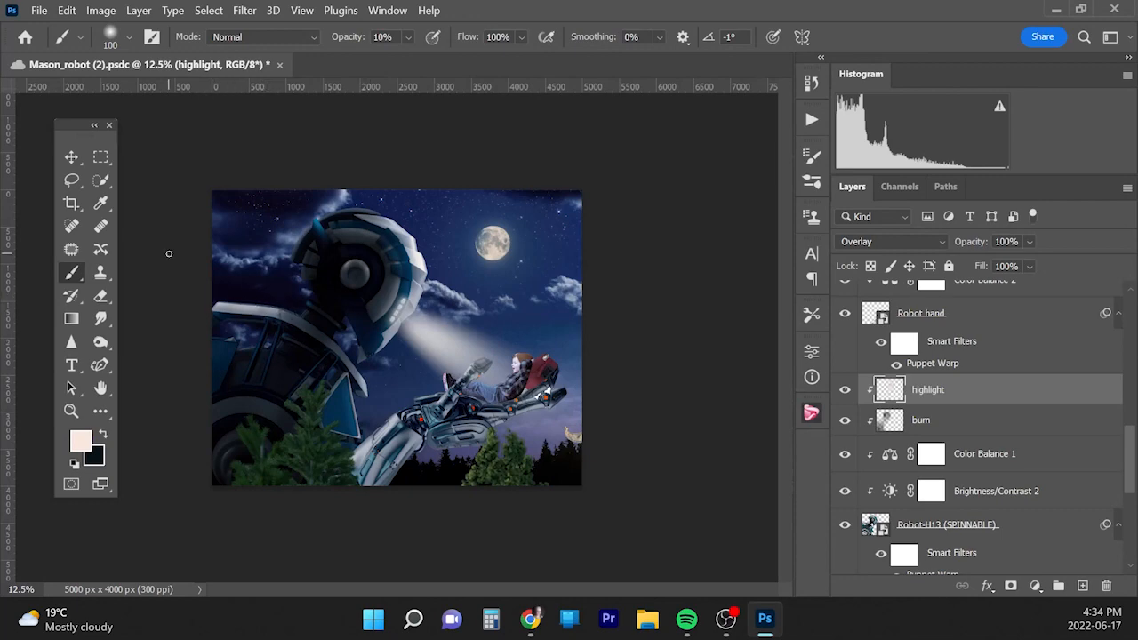
# Step: Apply an Add Noise smart filter with uniform, monochromatic noise to the Robot-H13 (SPINNABLE) layer, judging the amount at 66.67% zoom
pyautogui.hotkey('ctrl', '-')
pyautogui.hotkey('ctrl', '+')
pyautogui.hotkey('ctrl', '+')
pyautogui.hotkey('ctrl', '+')
pyautogui.hotkey('ctrl', '+')
pyautogui.hotkey('ctrl', '+')
pyautogui.hotkey('ctrl', '+')
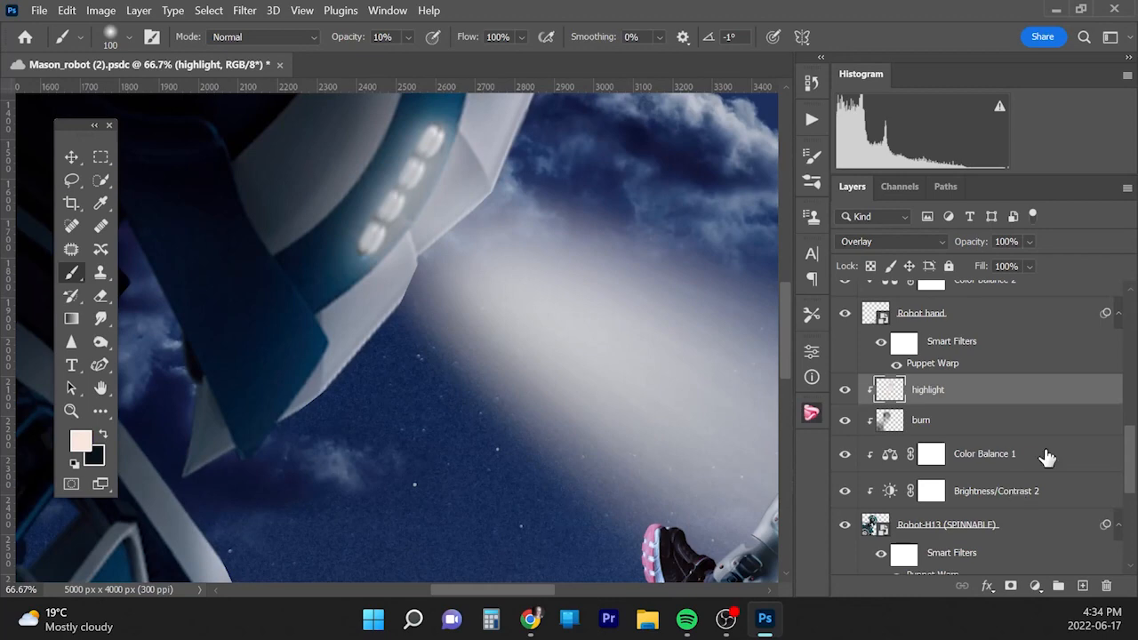
pyautogui.click(936, 529)
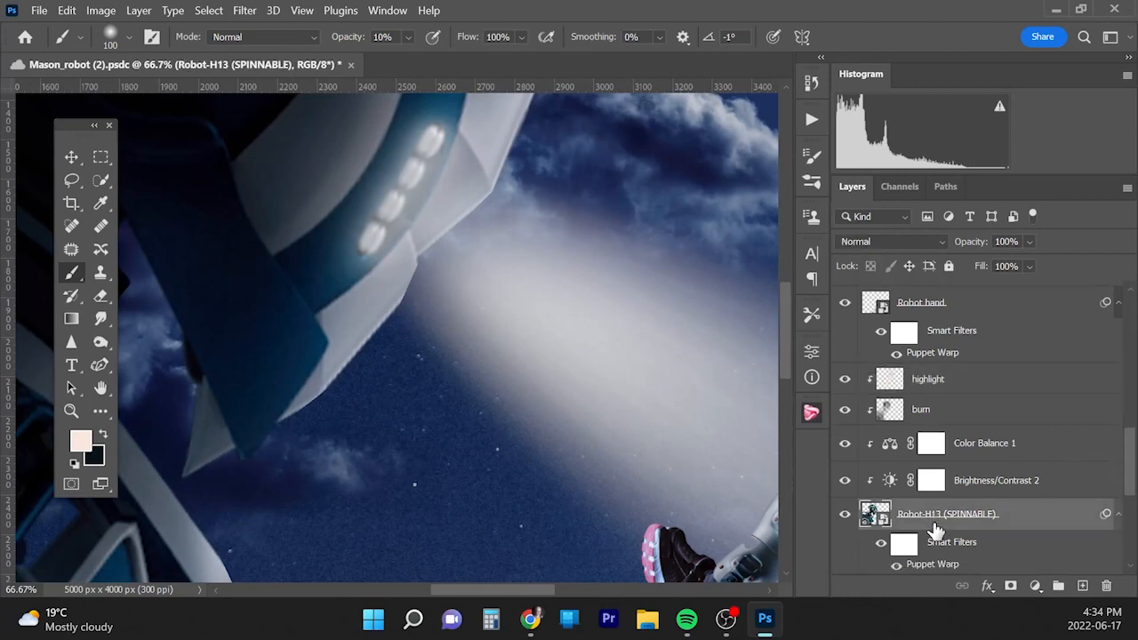
pyautogui.click(244, 10)
pyautogui.moveTo(397, 282)
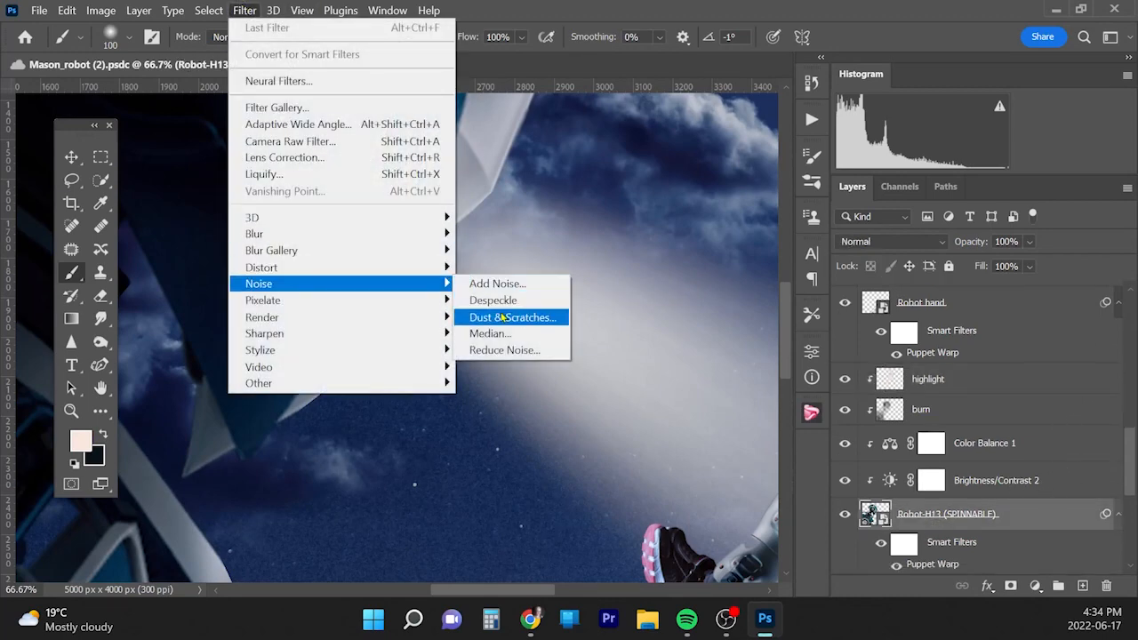
pyautogui.click(523, 284)
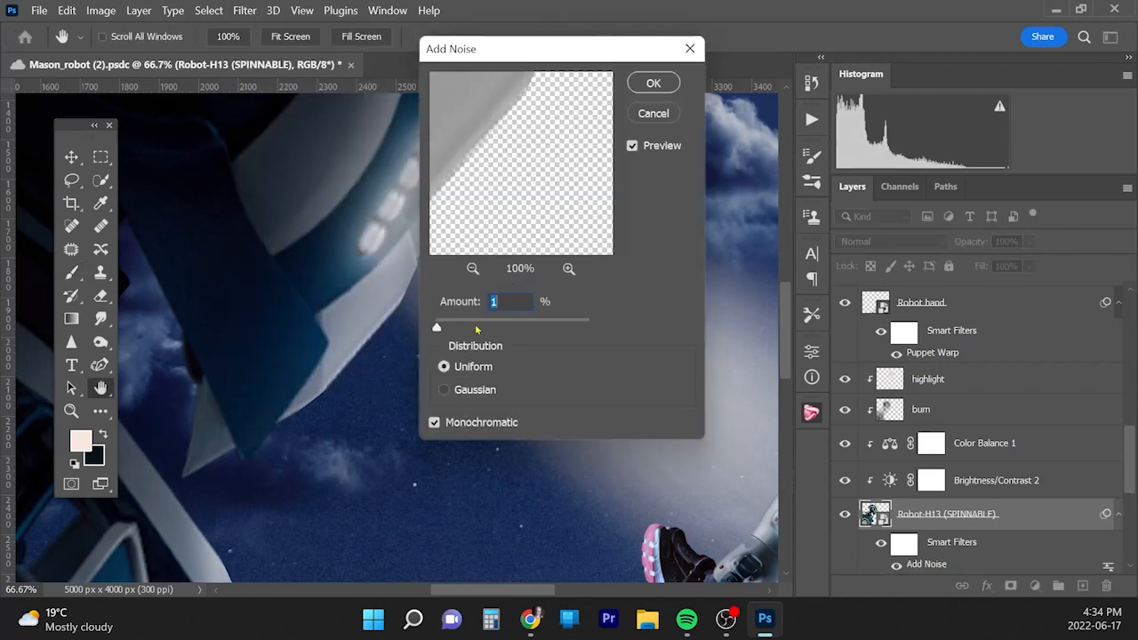
pyautogui.moveTo(438, 330)
pyautogui.mouseDown()
pyautogui.moveTo(453, 336)
pyautogui.moveTo(445, 329)
pyautogui.mouseUp()
pyautogui.moveTo(446, 325); pyautogui.dragTo(448, 326)
pyautogui.click(655, 83)
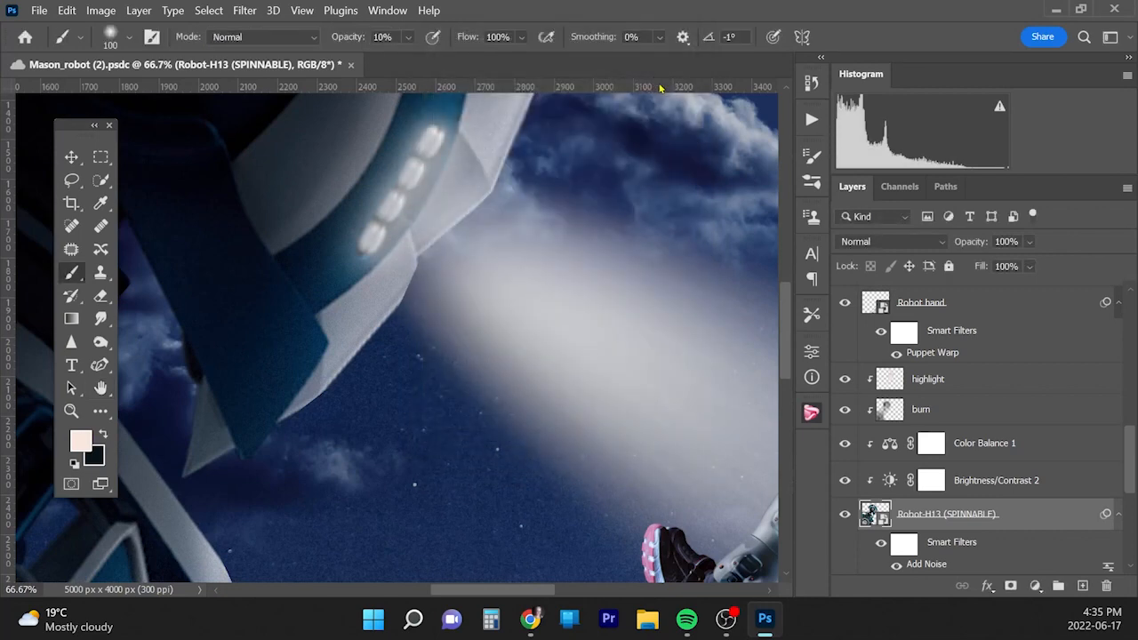
# Step: Apply an Add Noise smart filter to the moon layer with amount 6.3%, uniform distribution and monochromatic noise
pyautogui.moveTo(786, 325); pyautogui.dragTo(783, 238)
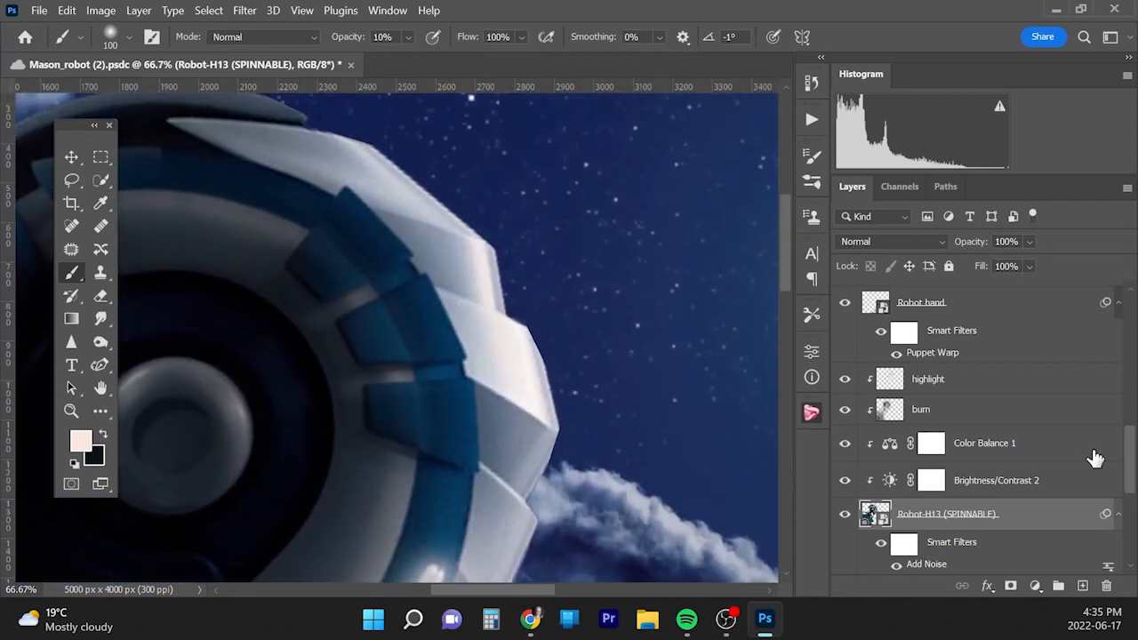
pyautogui.moveTo(1130, 459); pyautogui.dragTo(1128, 537)
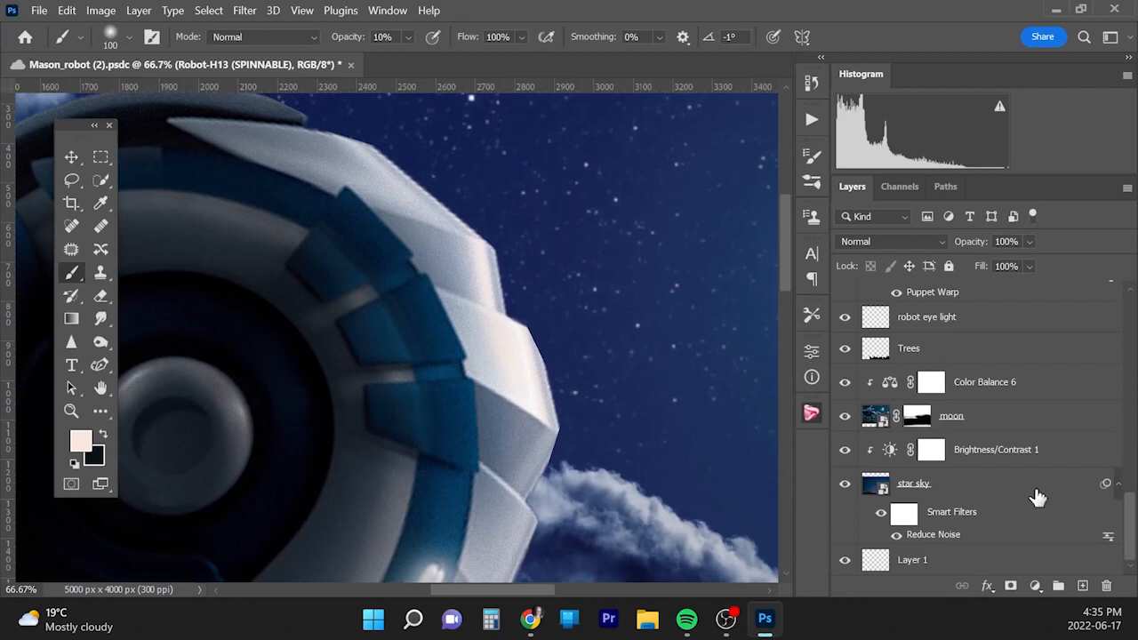
pyautogui.moveTo(781, 269); pyautogui.dragTo(784, 317)
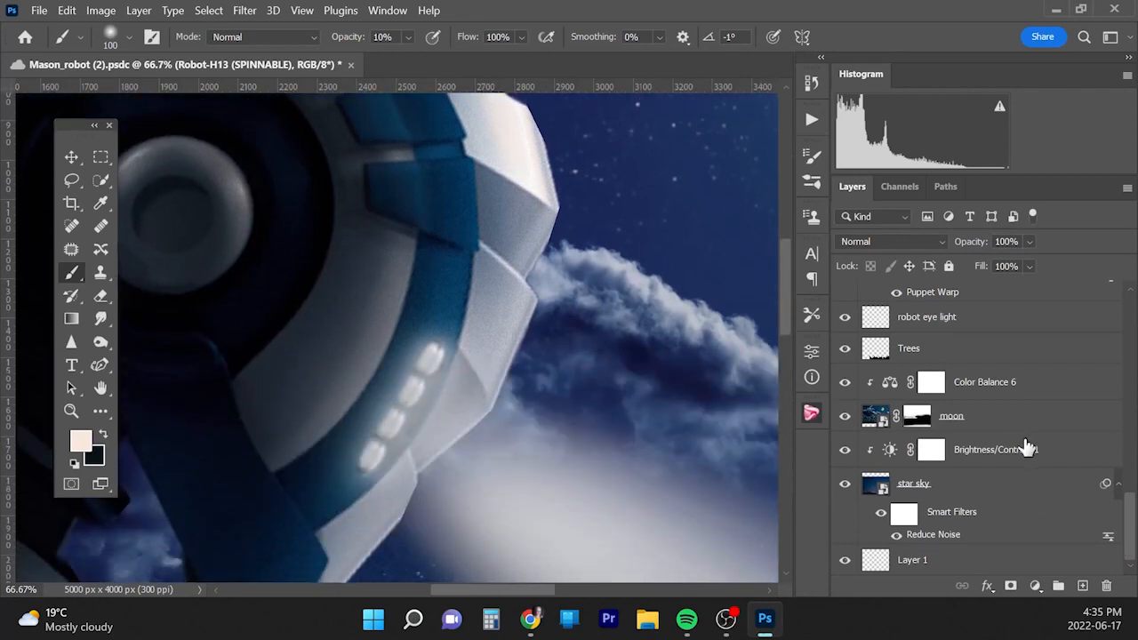
pyautogui.click(949, 487)
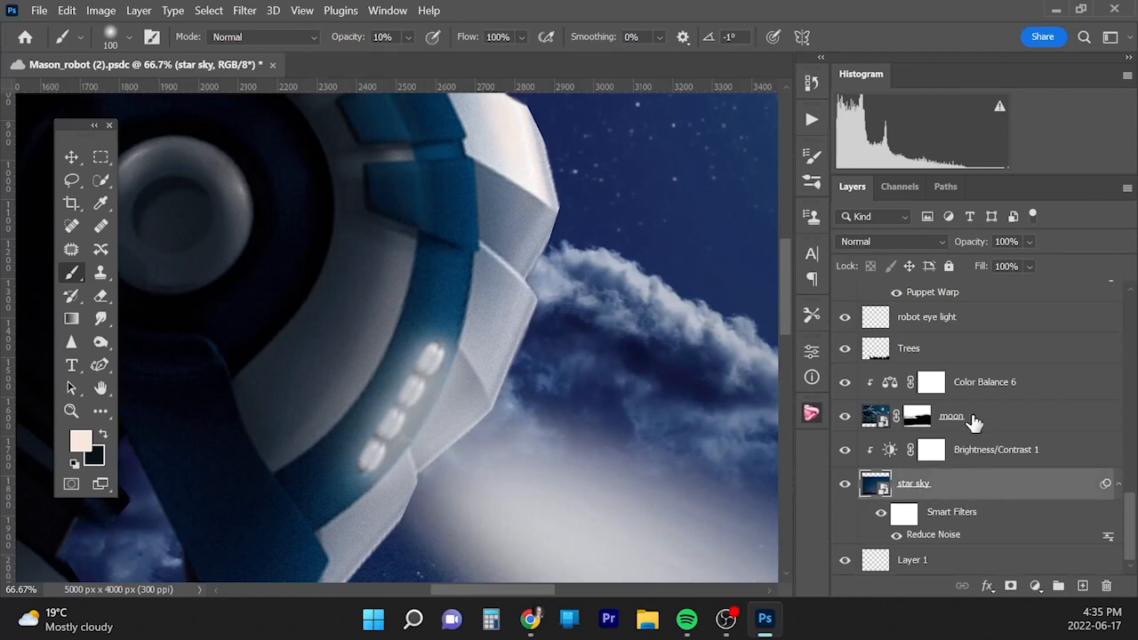
pyautogui.click(969, 416)
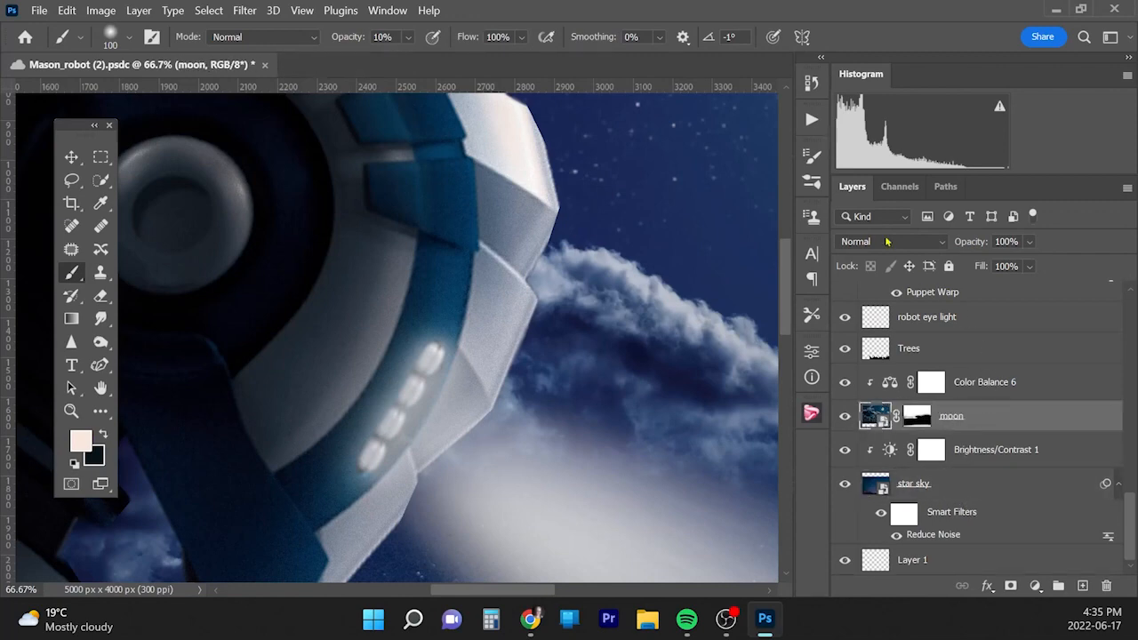
pyautogui.click(245, 10)
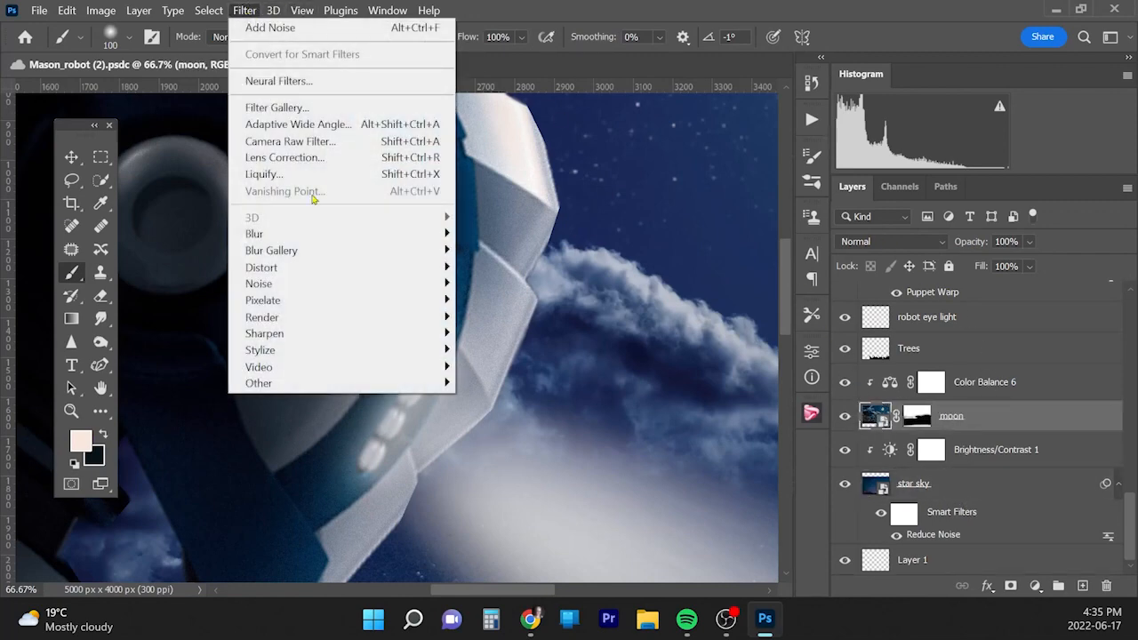
pyautogui.moveTo(363, 287)
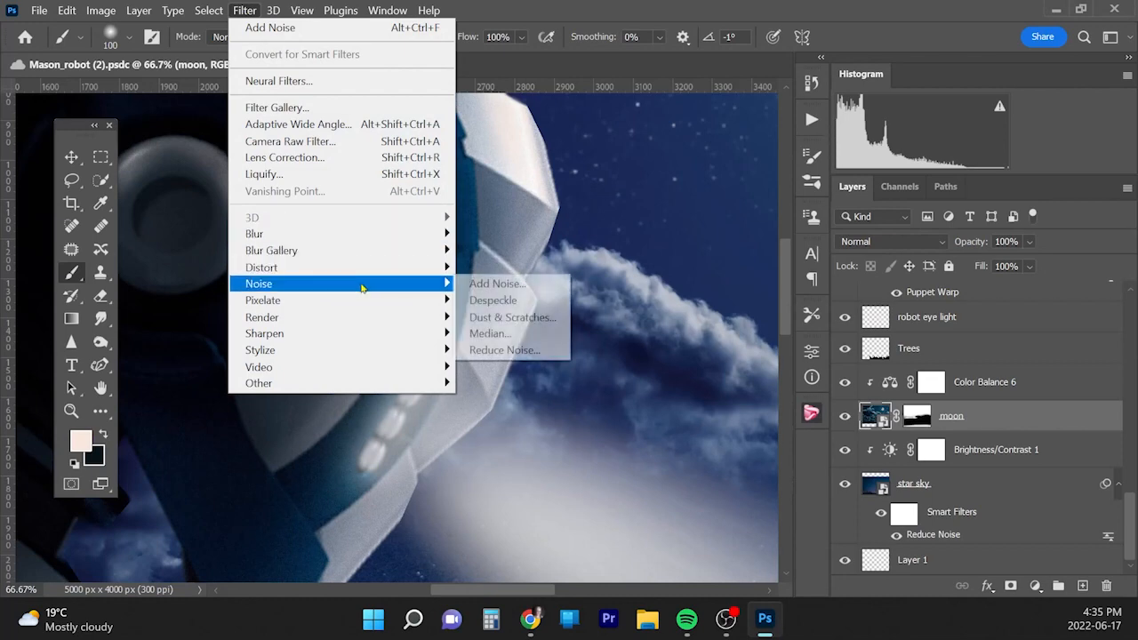
pyautogui.click(542, 286)
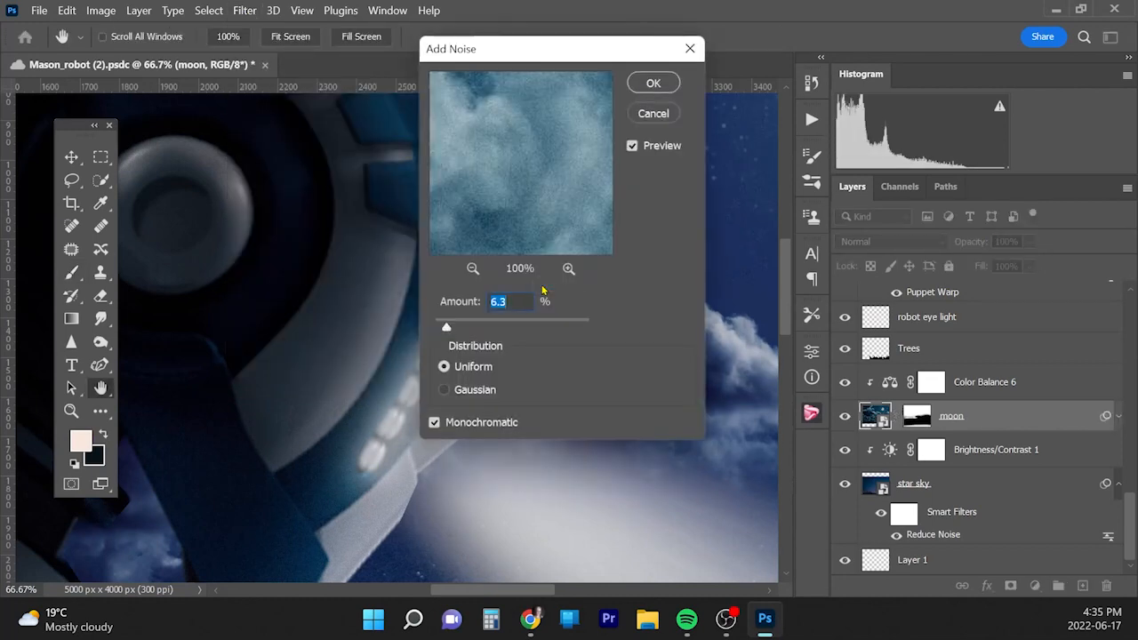
pyautogui.moveTo(628, 48); pyautogui.dragTo(971, 160)
pyautogui.click(1020, 195)
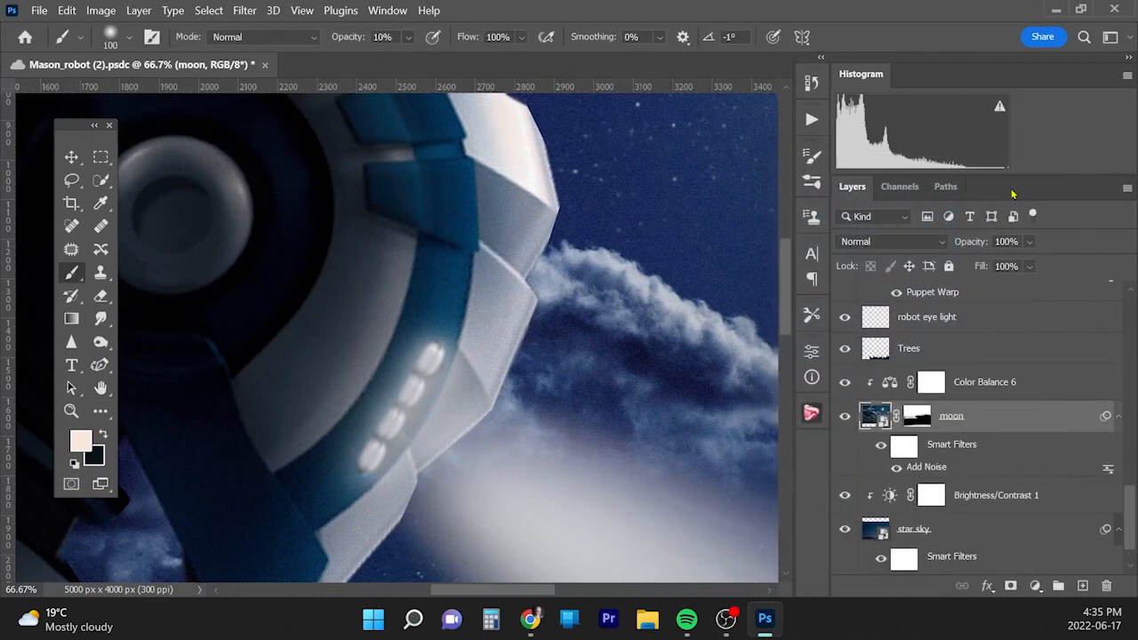
# Step: Move the Robot eyes light layer directly below the Trees group and compare the image with and without it
pyautogui.hotkey('ctrl', '-')
pyautogui.hotkey('ctrl', '-')
pyautogui.hotkey('ctrl', '-')
pyautogui.hotkey('ctrl', '-')
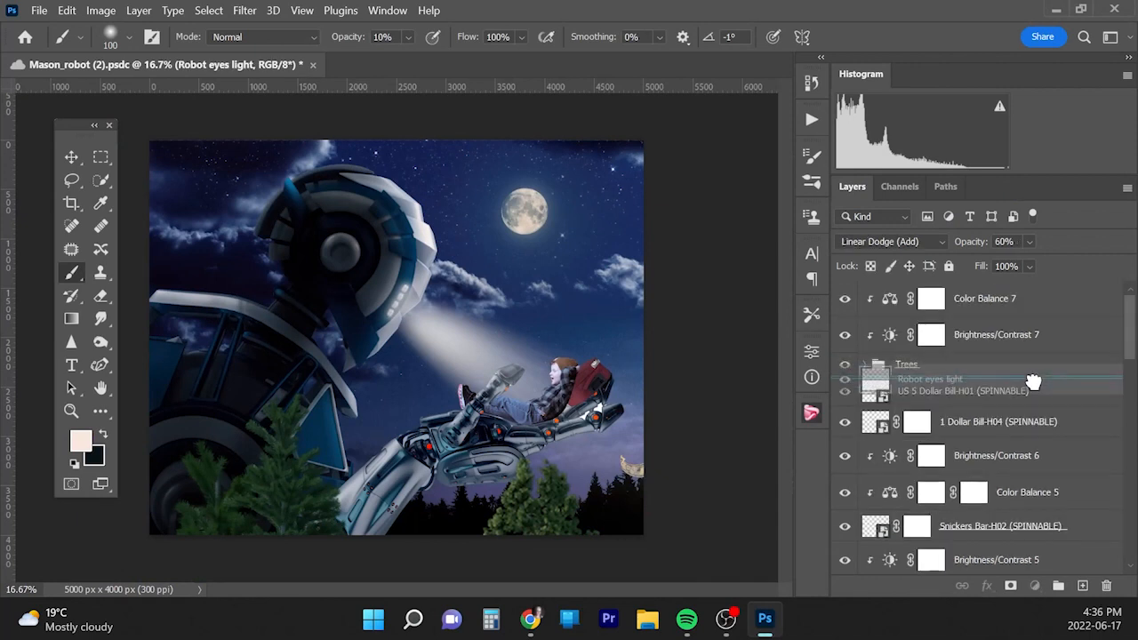
pyautogui.moveTo(960, 373); pyautogui.dragTo(1032, 385)
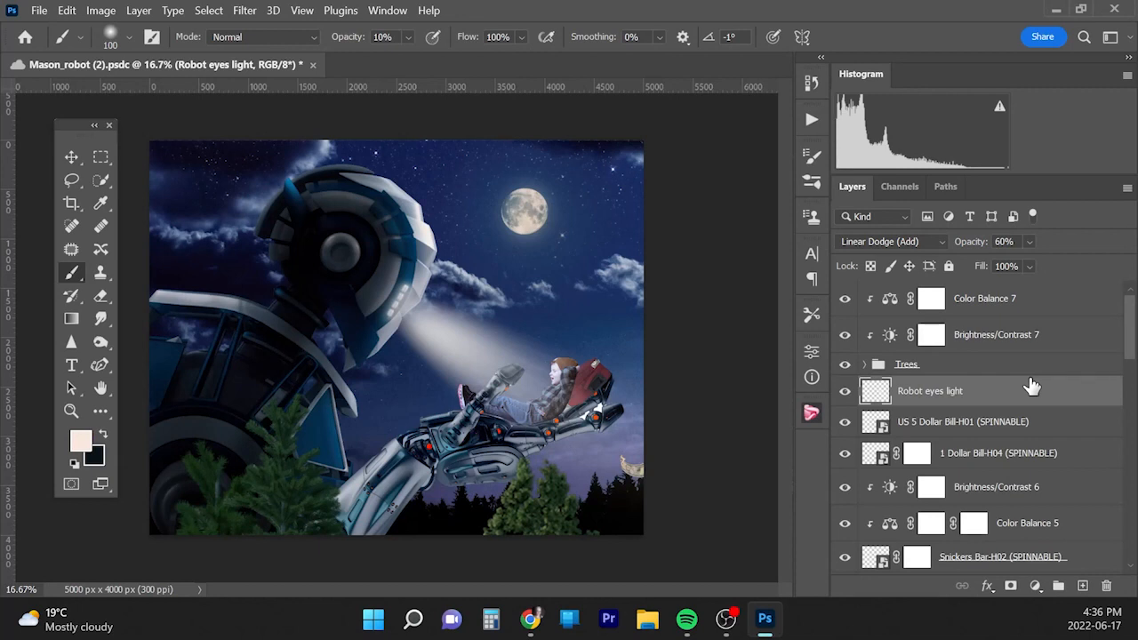
pyautogui.click(845, 391)
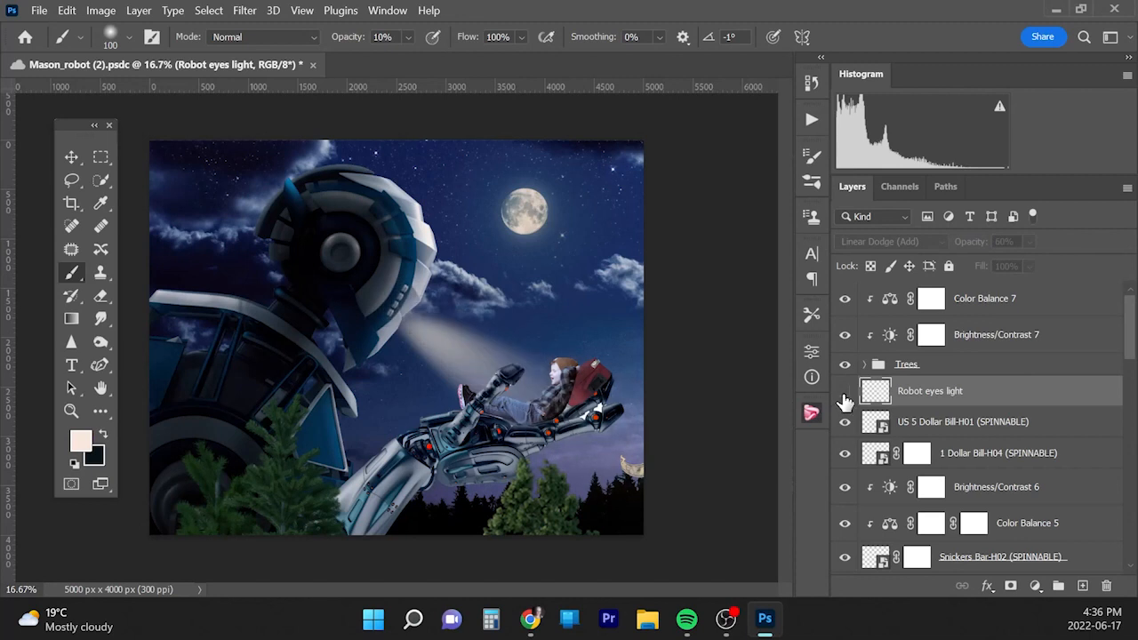
pyautogui.click(845, 391)
pyautogui.click(845, 393)
pyautogui.click(846, 393)
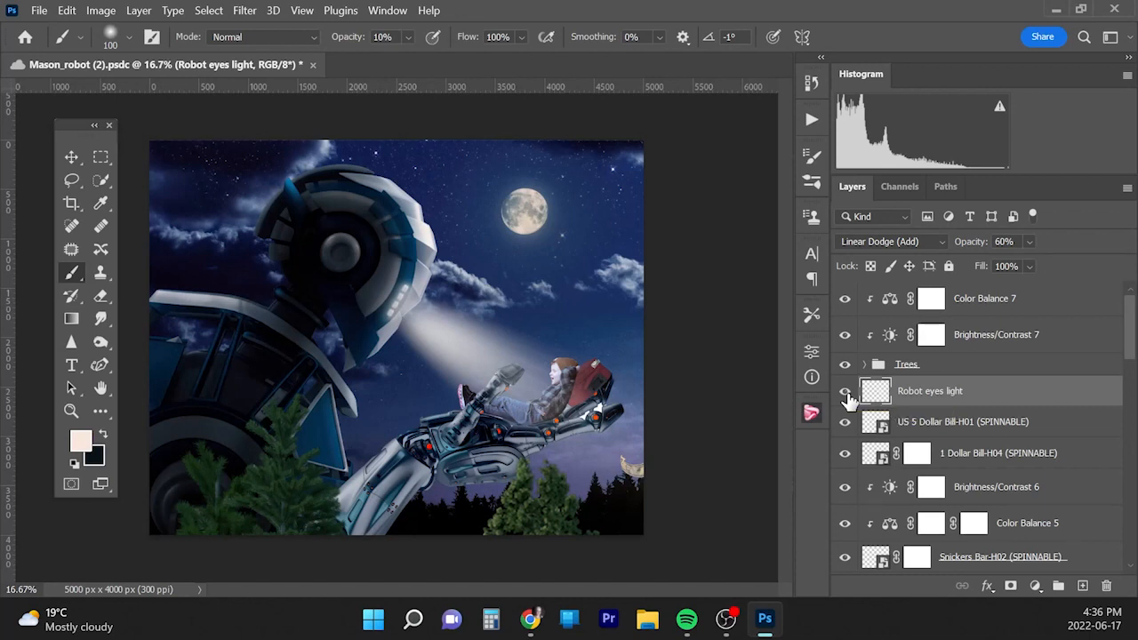
# Step: Add a layer mask to Robot eyes light and fade the beam near the boy with a soft 1500 px black brush at 19% opacity
pyautogui.click(1011, 586)
pyautogui.click(130, 38)
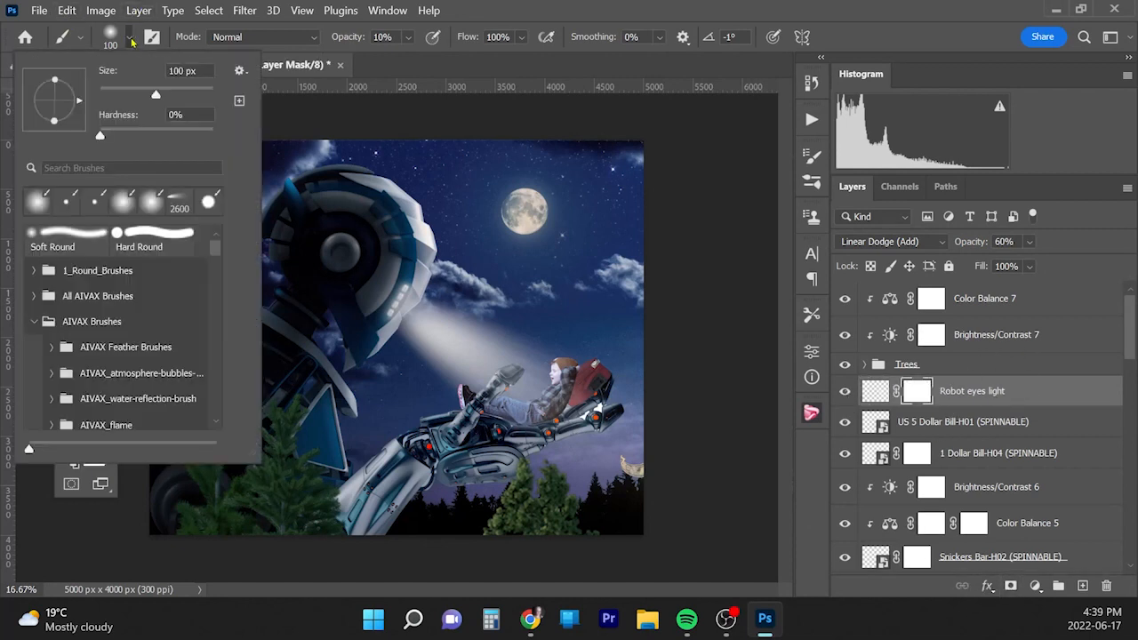
pyautogui.click(118, 206)
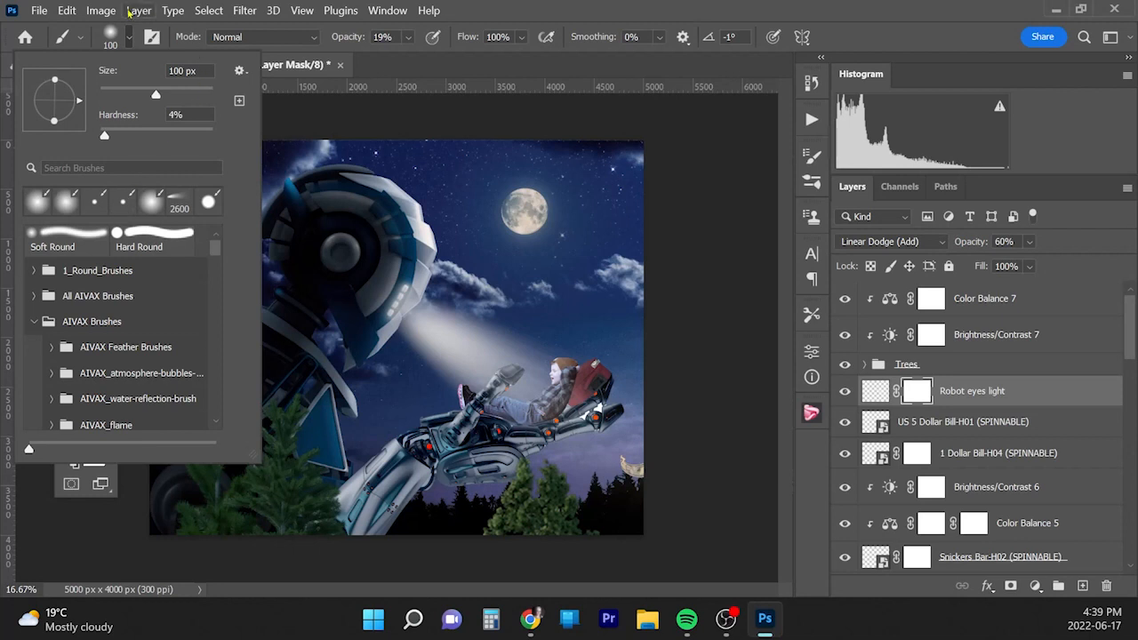
pyautogui.click(129, 40)
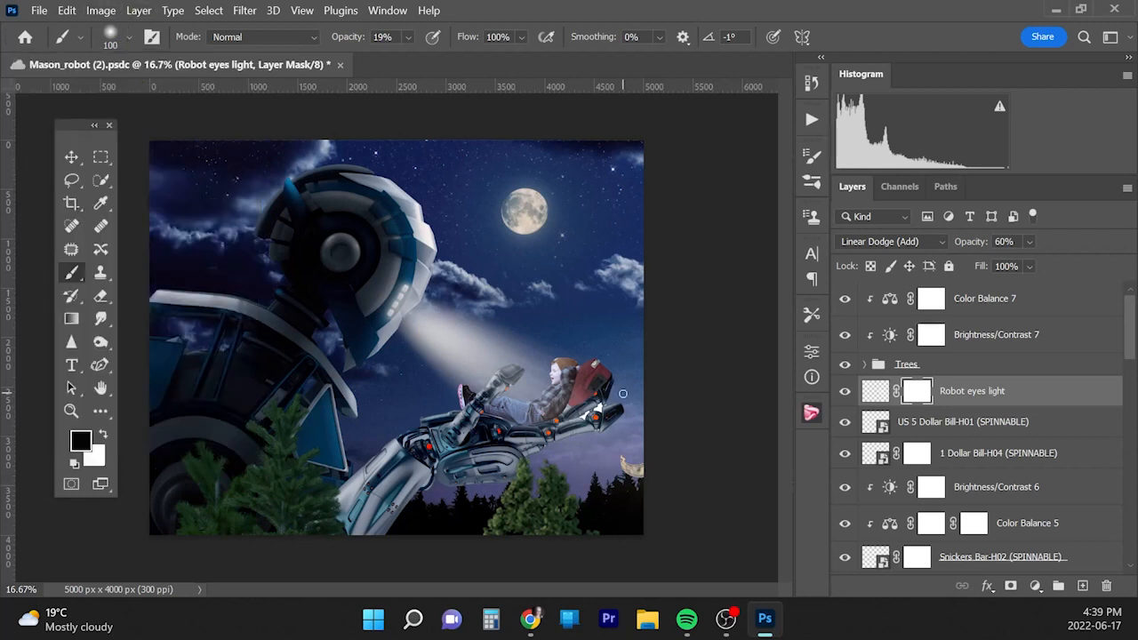
pyautogui.press(']')
pyautogui.press(']')
pyautogui.press(']')
pyautogui.press(']')
pyautogui.press(']')
pyautogui.press(']')
pyautogui.press(']')
pyautogui.press(']')
pyautogui.press(']')
pyautogui.press(']')
pyautogui.press(']')
pyautogui.press(']')
pyautogui.press(']')
pyautogui.press(']')
pyautogui.press(']')
pyautogui.press(']')
pyautogui.press(']')
pyautogui.press(']')
pyautogui.press(']')
pyautogui.press(']')
pyautogui.click(506, 350)
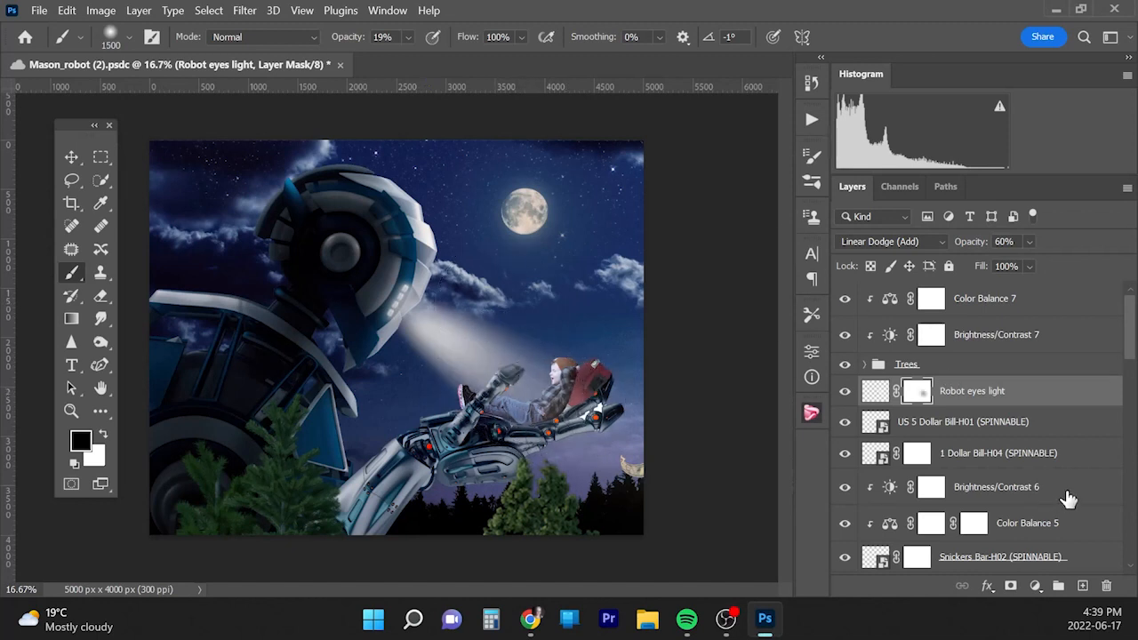
# Step: Add a layer mask to the lower robot eye light layer and fade the beam around the boy in black at 19% opacity
pyautogui.moveTo(1128, 358); pyautogui.dragTo(1128, 520)
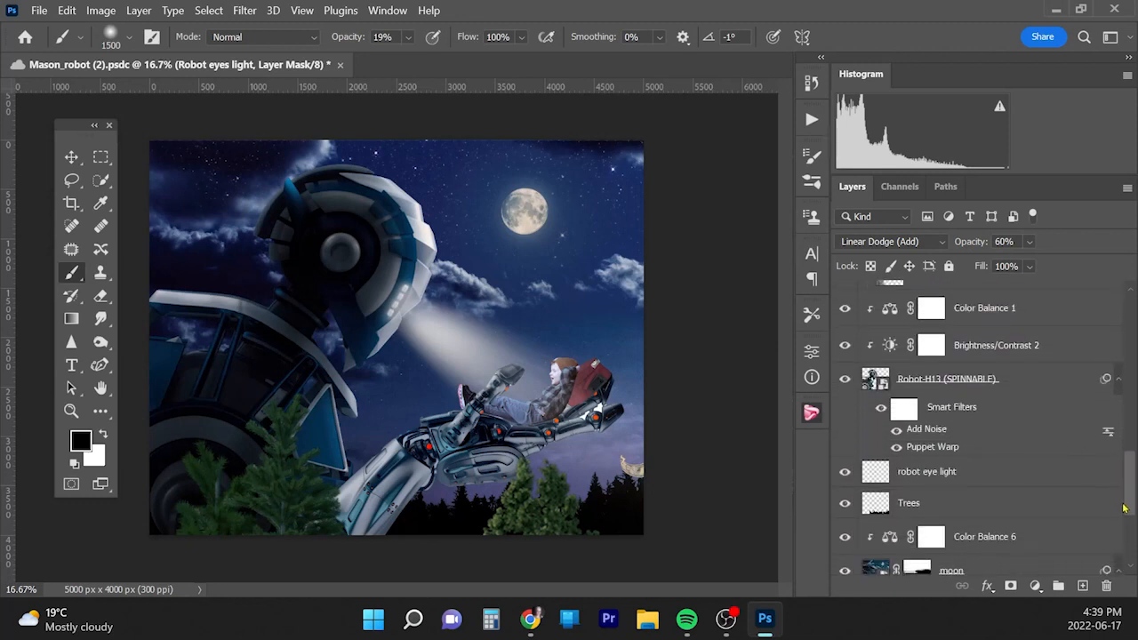
pyautogui.click(985, 462)
pyautogui.click(526, 389)
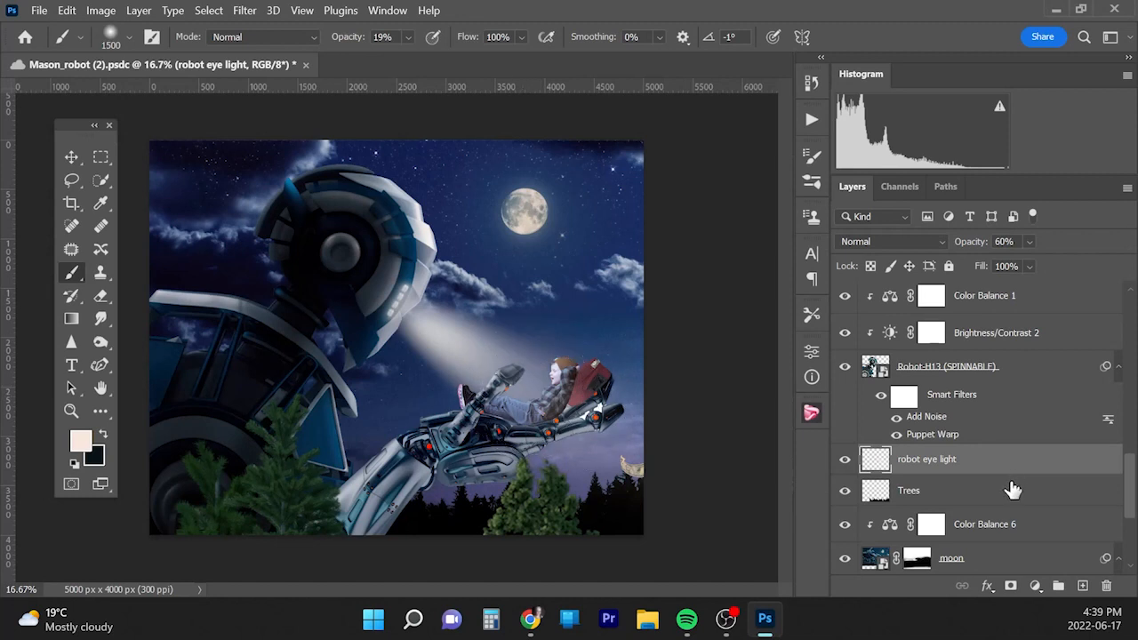
pyautogui.click(1011, 586)
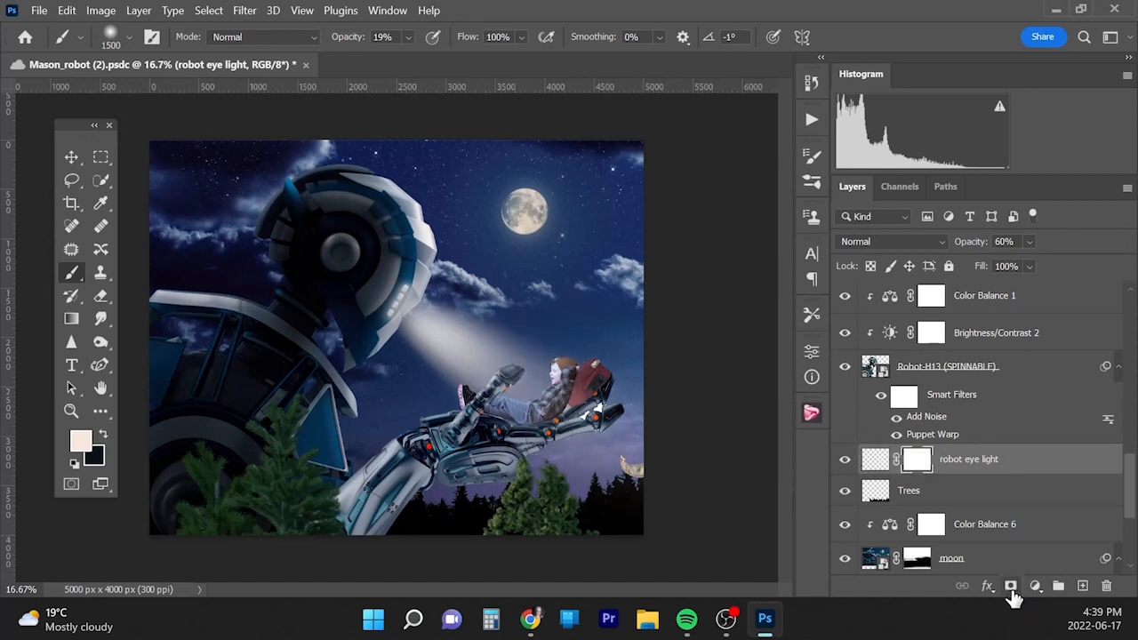
pyautogui.press('d')
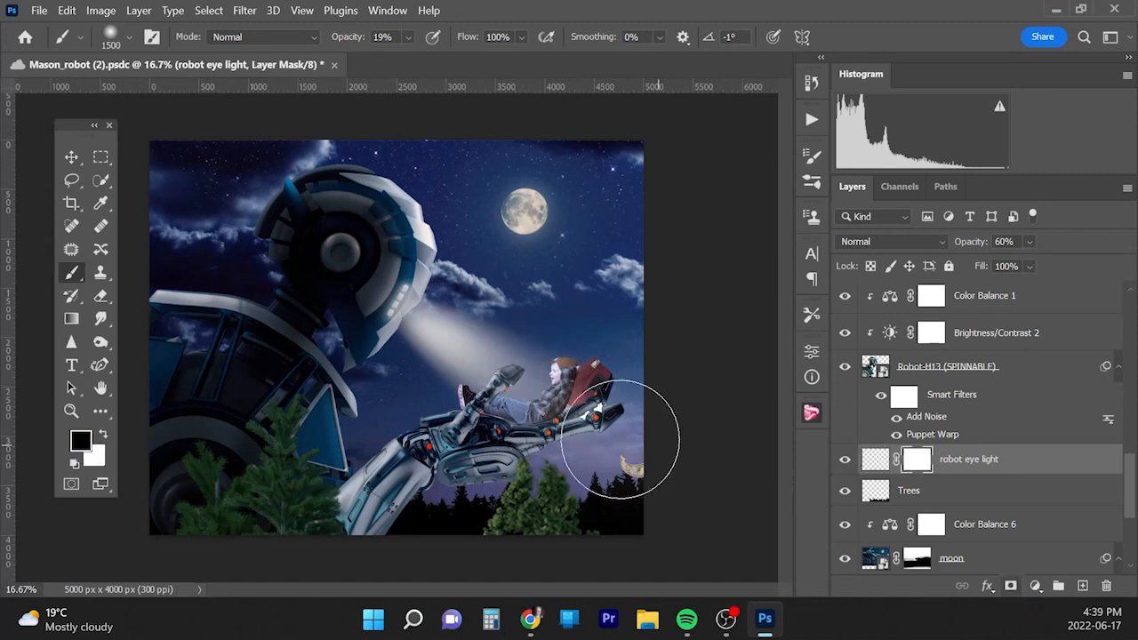
pyautogui.click(535, 381)
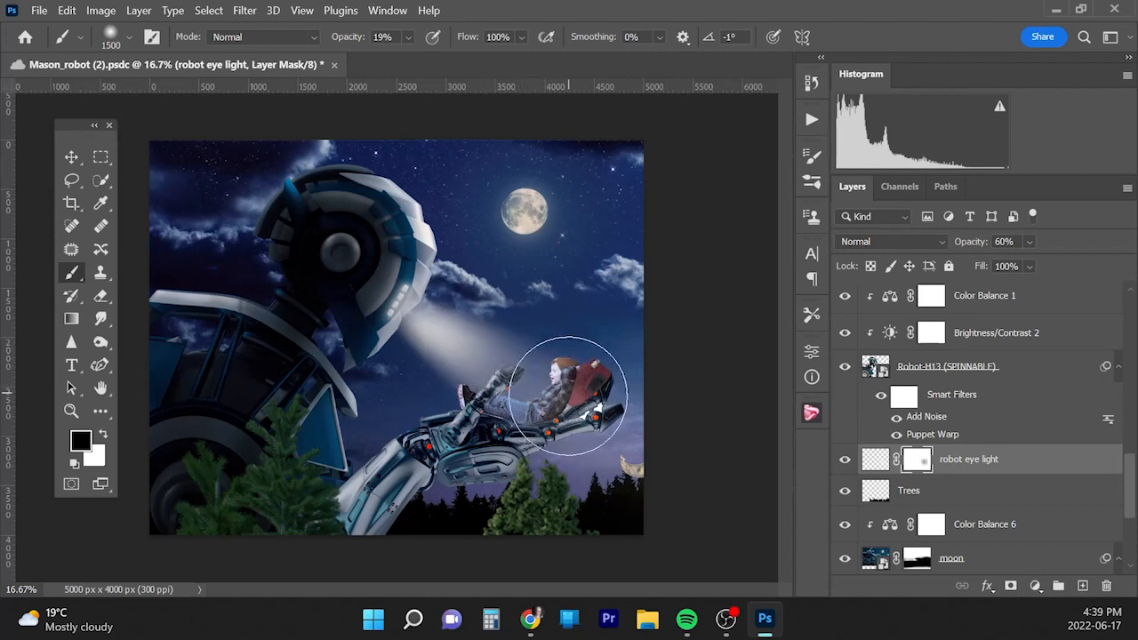
pyautogui.click(546, 362)
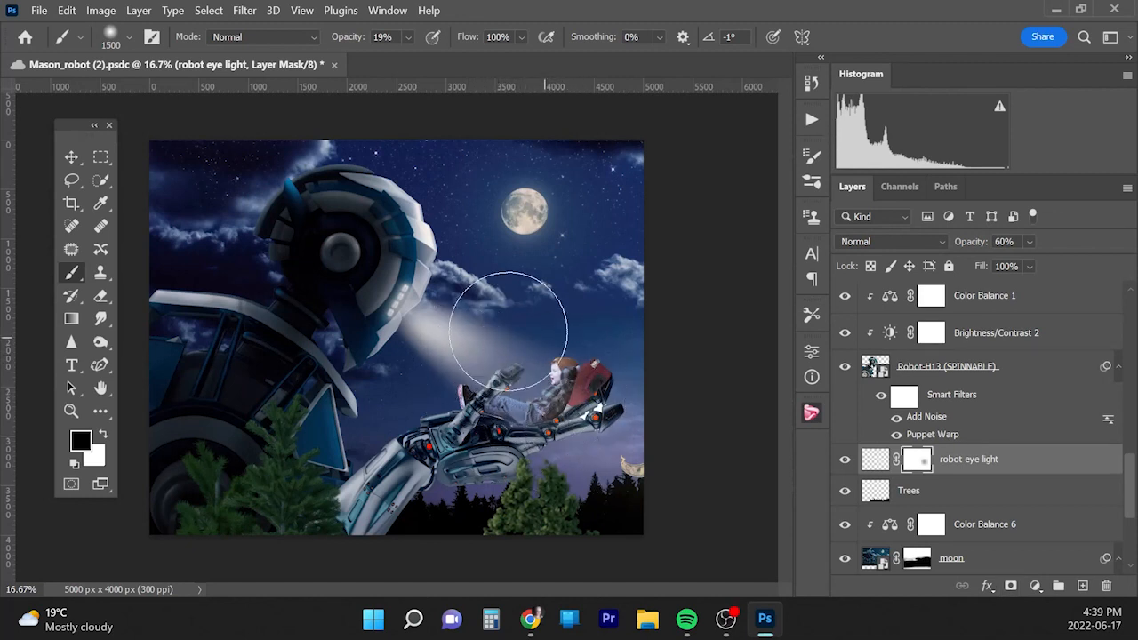
pyautogui.click(466, 338)
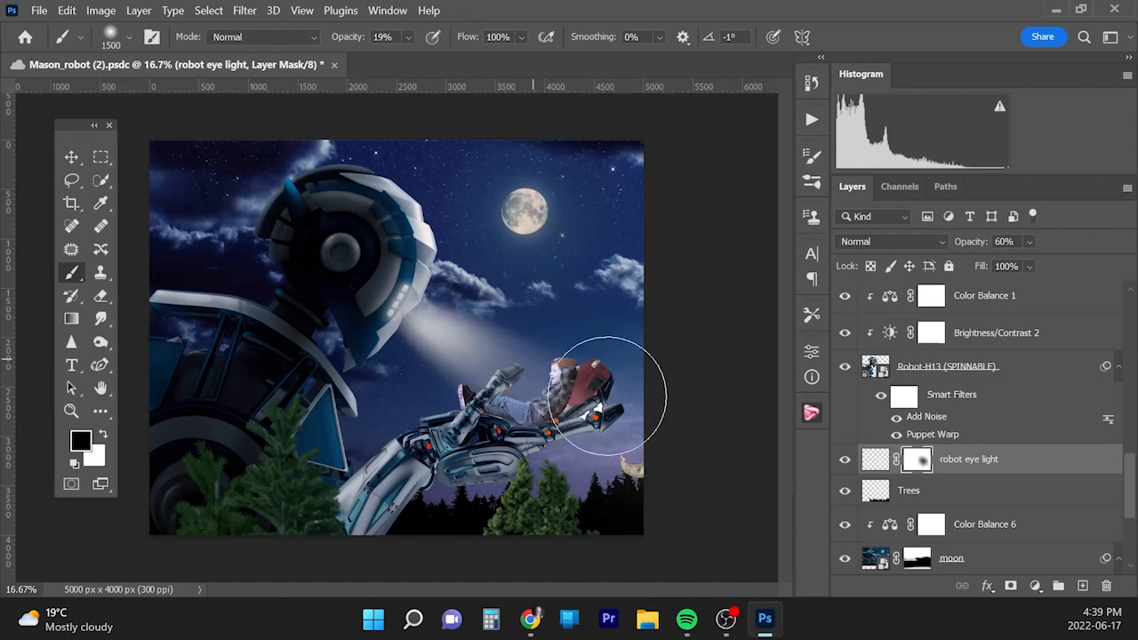
# Step: Darken the Trees group by setting Brightness/Contrast 7 to brightness -124 and contrast -6, and compare before and after
pyautogui.scroll(5, 1125, 454)
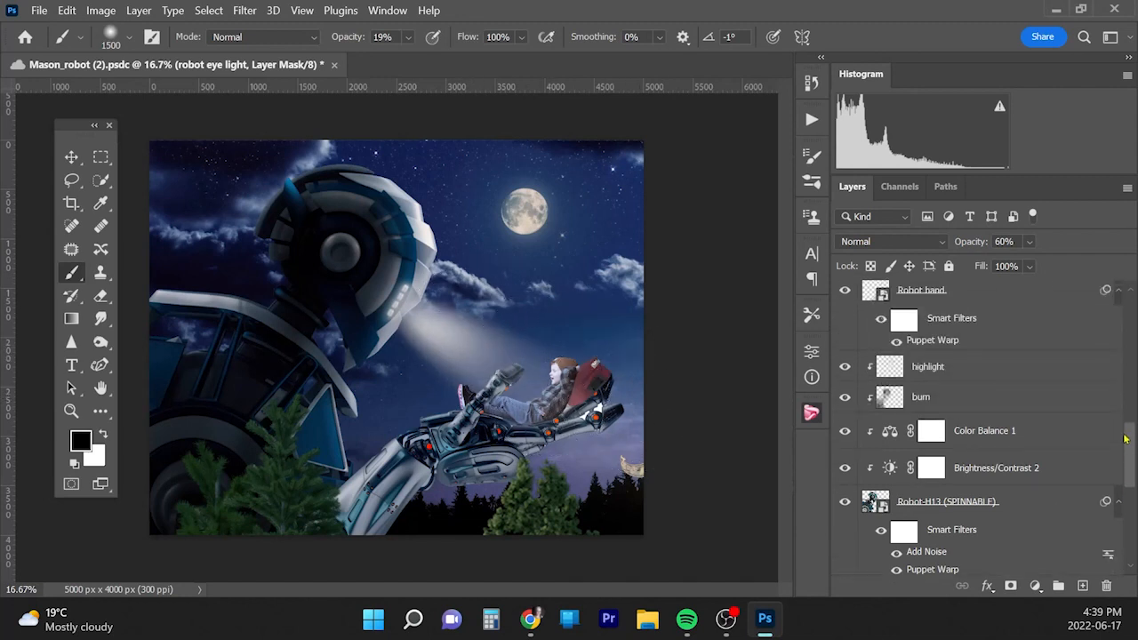
pyautogui.scroll(5, 1120, 434)
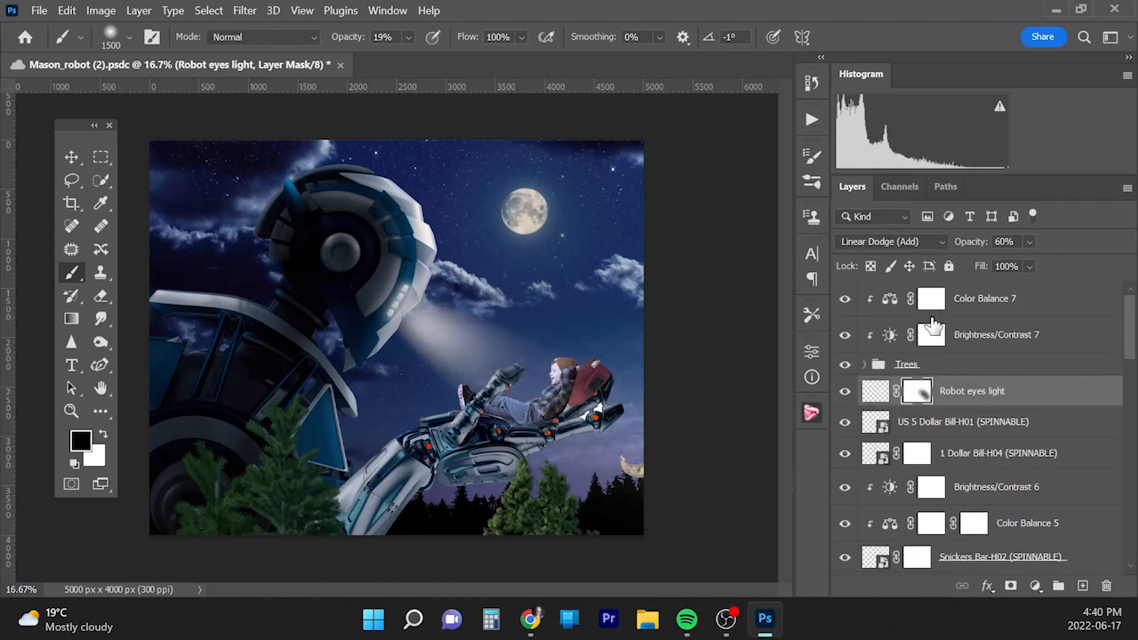
pyautogui.click(892, 338)
pyautogui.click(890, 337)
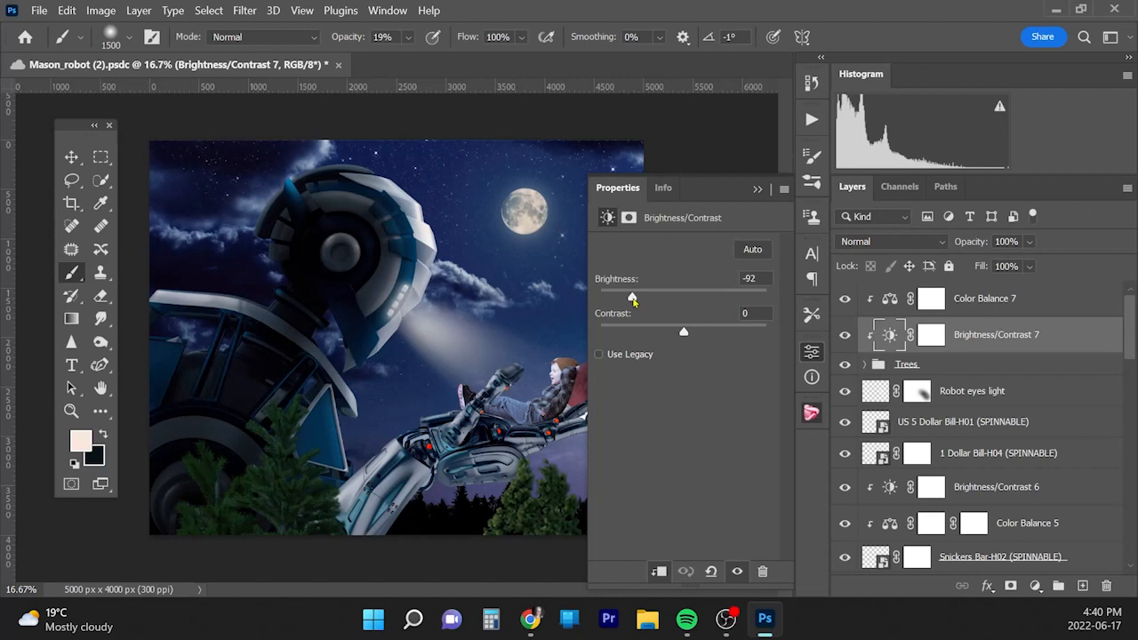
pyautogui.moveTo(634, 300); pyautogui.dragTo(617, 304)
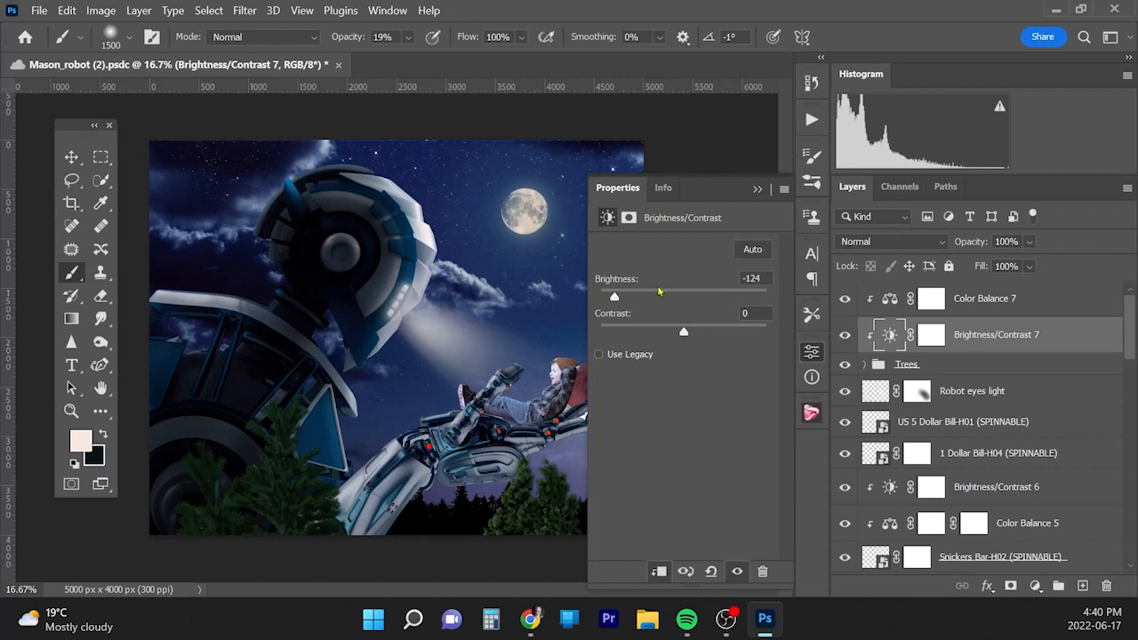
pyautogui.click(757, 190)
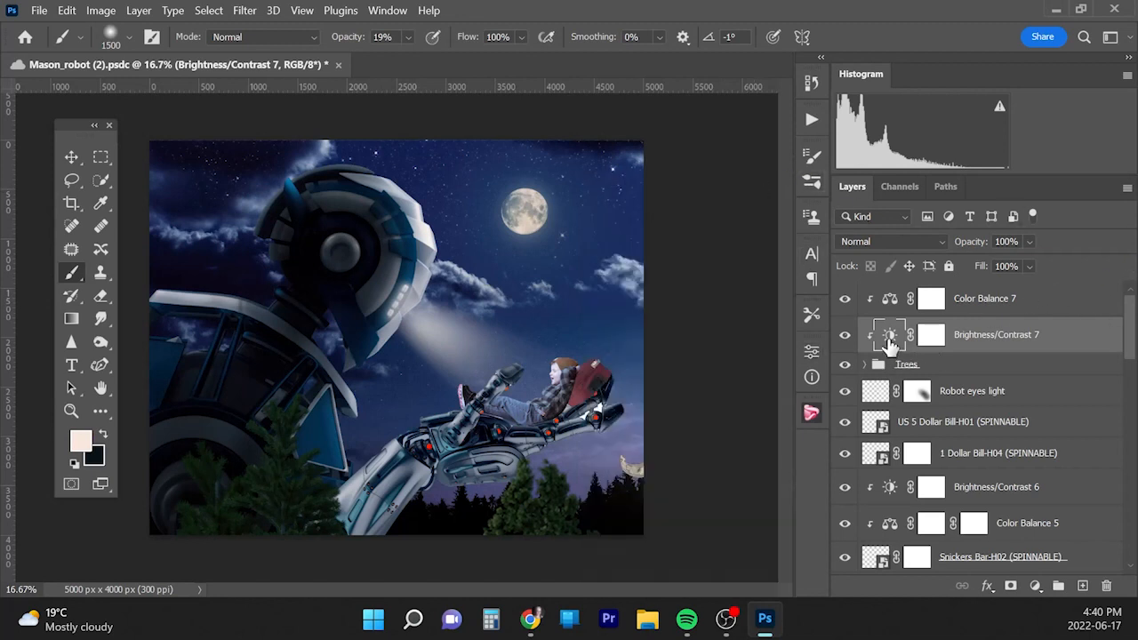
pyautogui.doubleClick(889, 338)
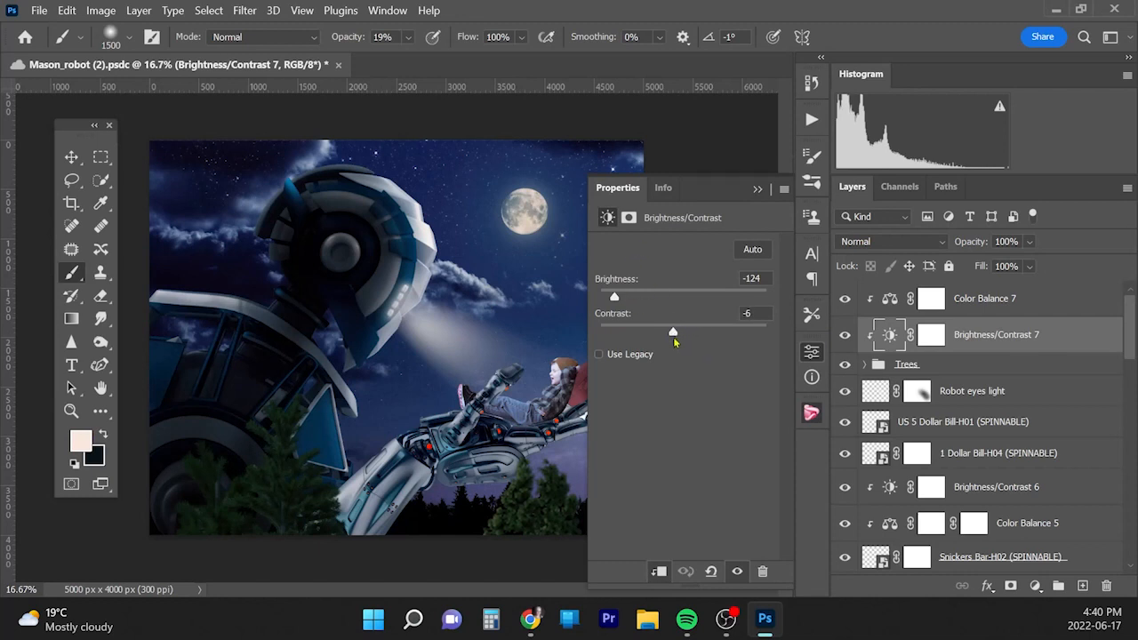
pyautogui.click(758, 190)
pyautogui.click(845, 334)
pyautogui.click(845, 335)
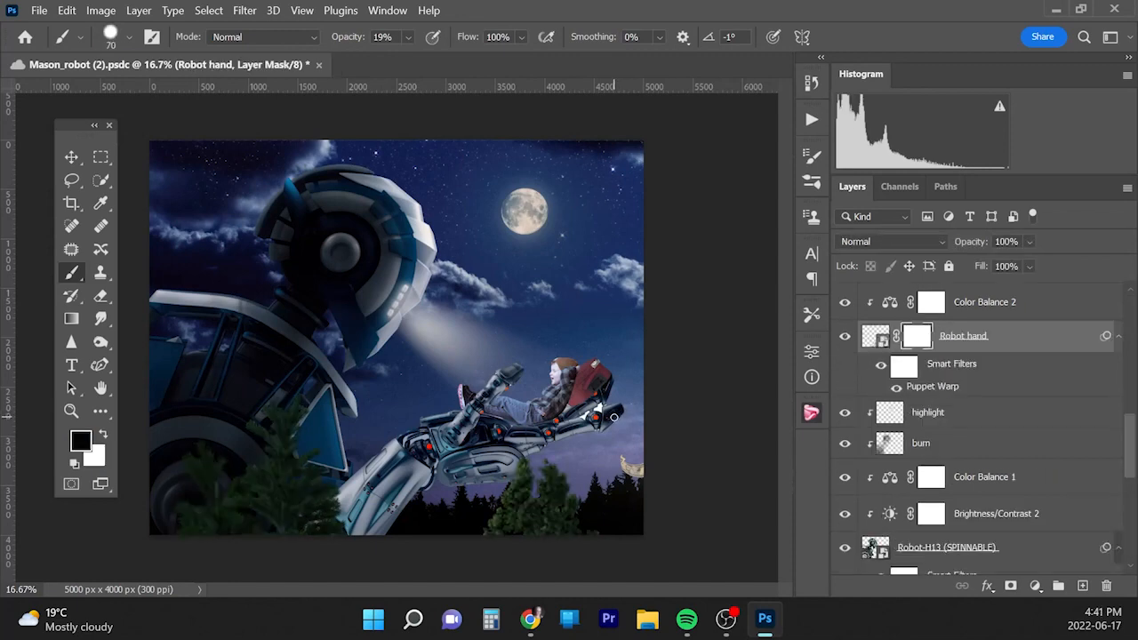
# Step: Touch up the raised fingertip's edge on the Robot hand layer mask with a small hard black brush
pyautogui.hotkey('ctrl', '+')
pyautogui.hotkey('ctrl', '+')
pyautogui.hotkey('ctrl', '+')
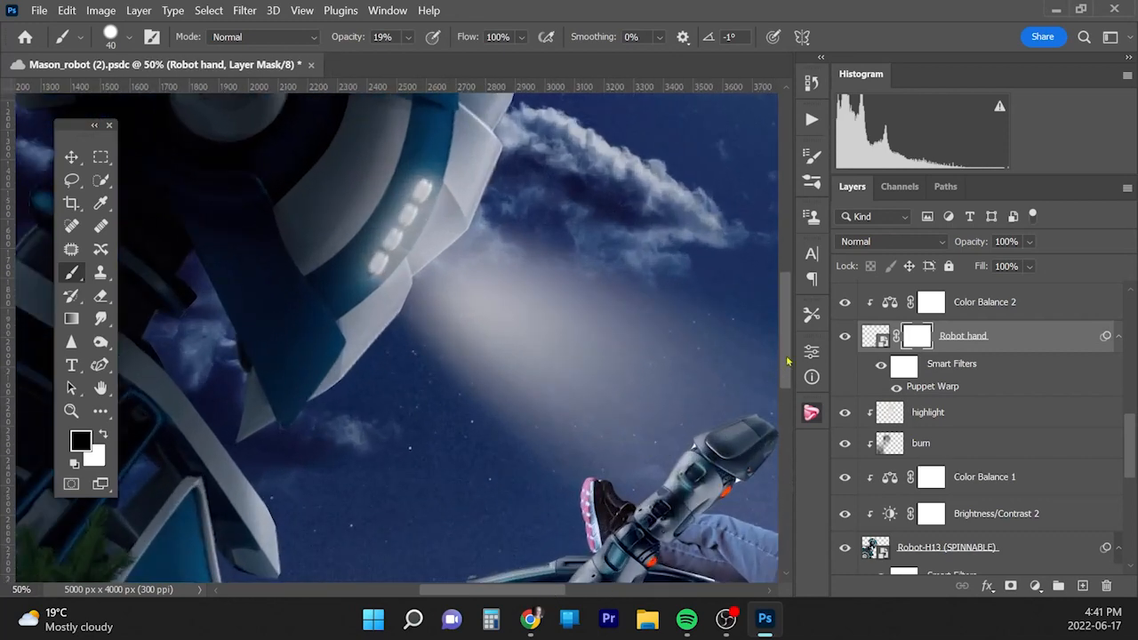
pyautogui.moveTo(787, 360); pyautogui.dragTo(783, 405)
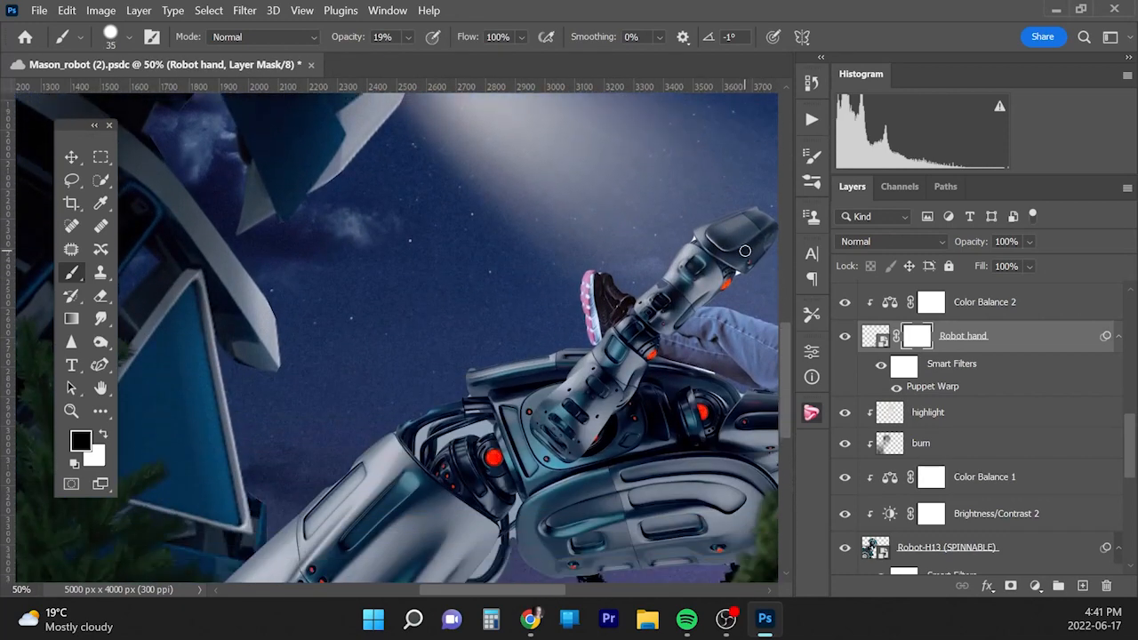
pyautogui.press('[')
pyautogui.press('[')
pyautogui.press('[')
pyautogui.click(408, 37)
pyautogui.click(409, 40)
pyautogui.click(693, 237)
pyautogui.scroll(-5, 388, 432)
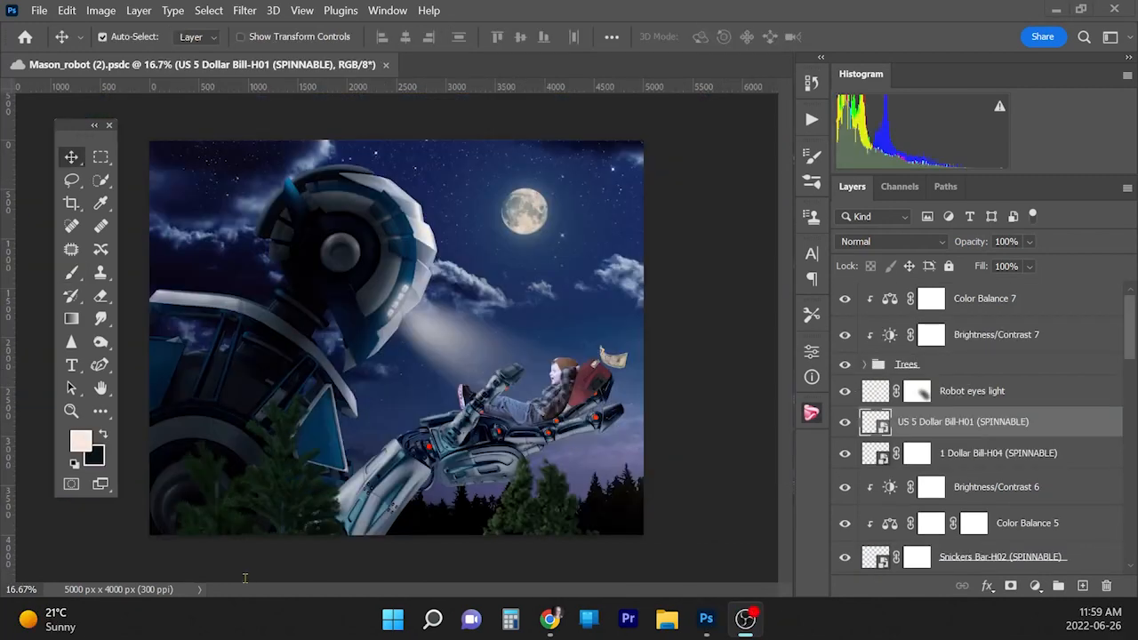
# Step: Scale the US 5 Dollar Bill layer down to 12.53% and move it close to the suitcase's upper corner
pyautogui.click(998, 423)
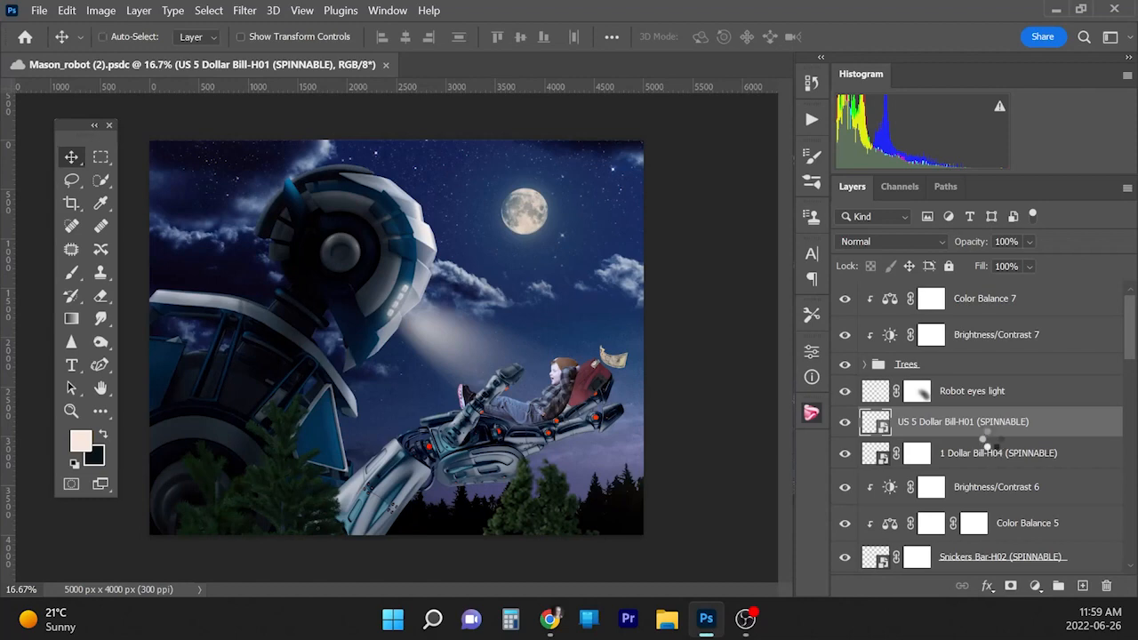
pyautogui.hotkey('ctrl', 't')
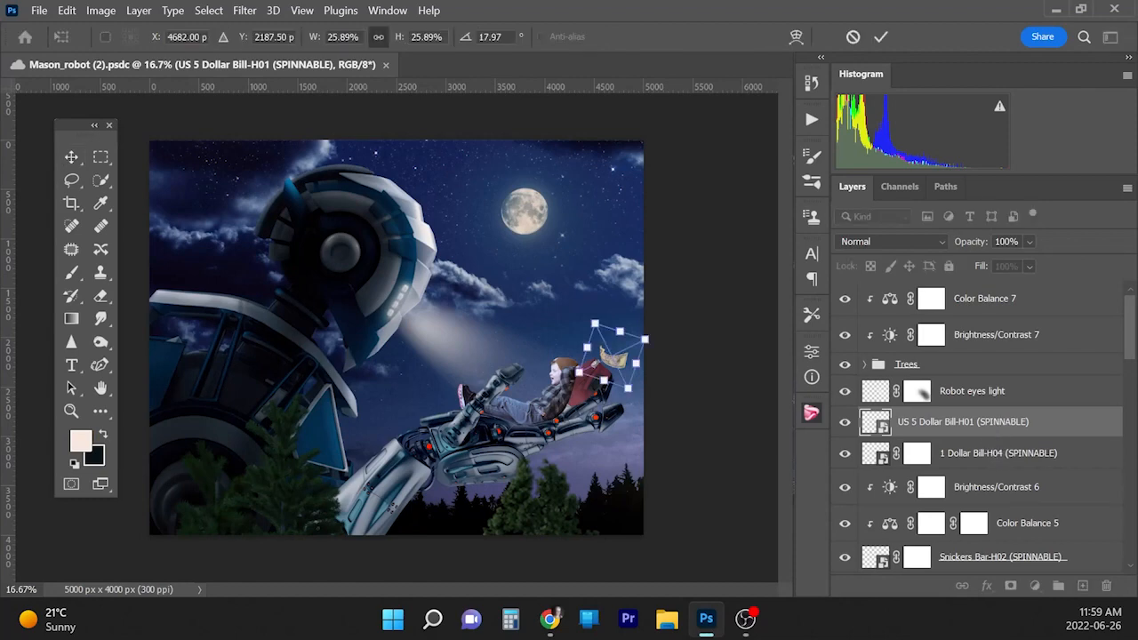
pyautogui.hotkey('ctrl', '+')
pyautogui.hotkey('ctrl', '+')
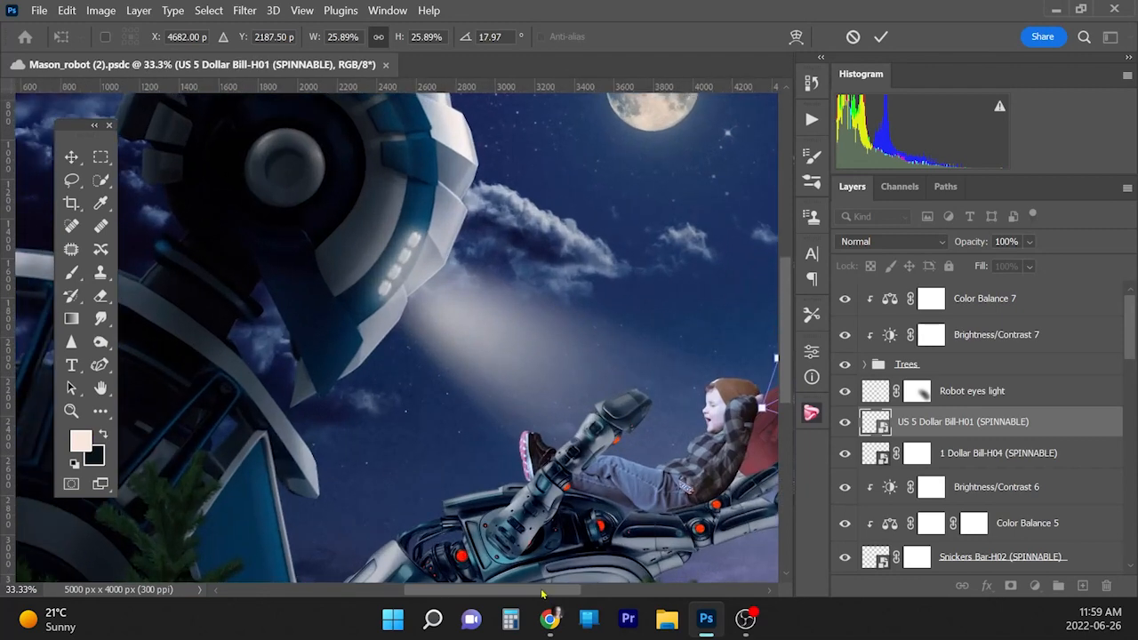
pyautogui.moveTo(542, 592); pyautogui.dragTo(593, 580)
pyautogui.moveTo(786, 330); pyautogui.dragTo(785, 341)
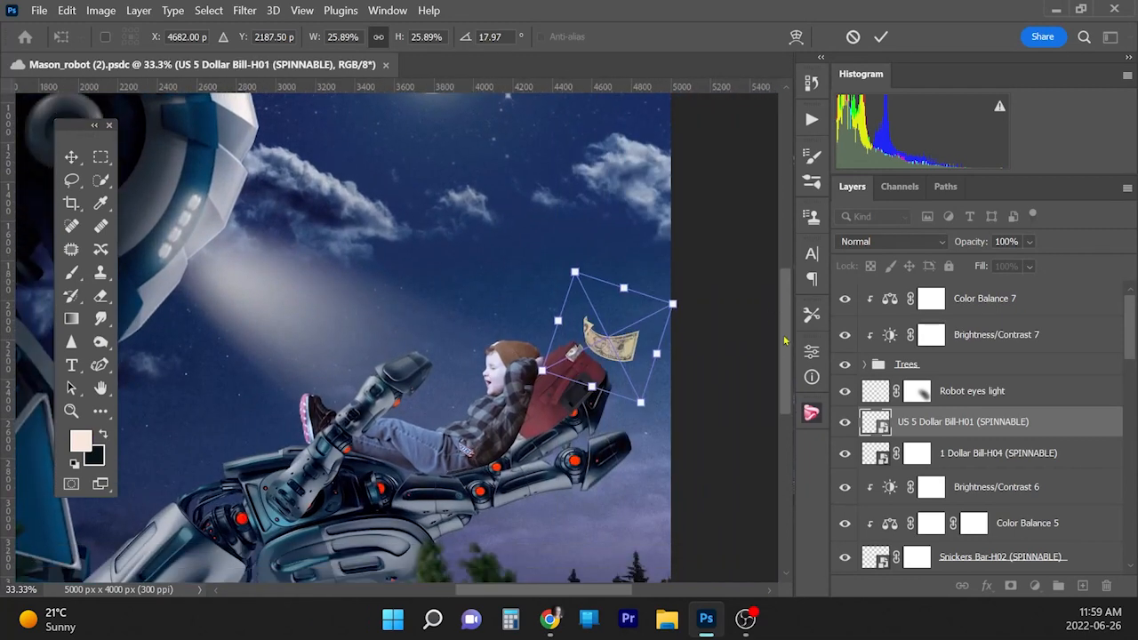
pyautogui.hotkey('ctrl', '+')
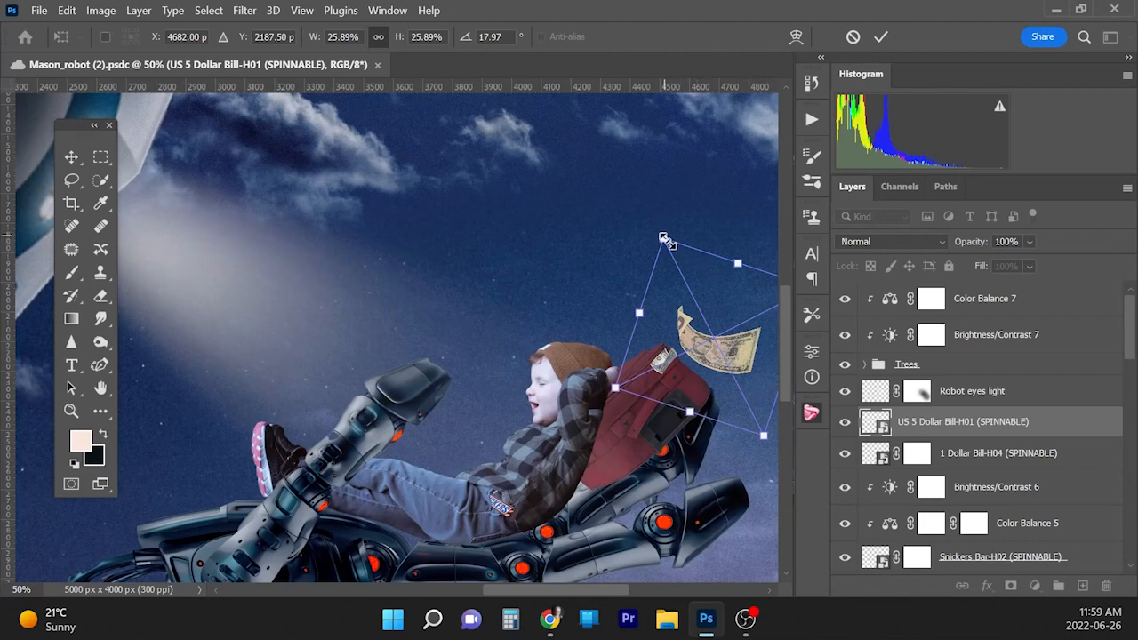
pyautogui.moveTo(663, 238); pyautogui.dragTo(708, 326)
pyautogui.moveTo(745, 387); pyautogui.dragTo(711, 360)
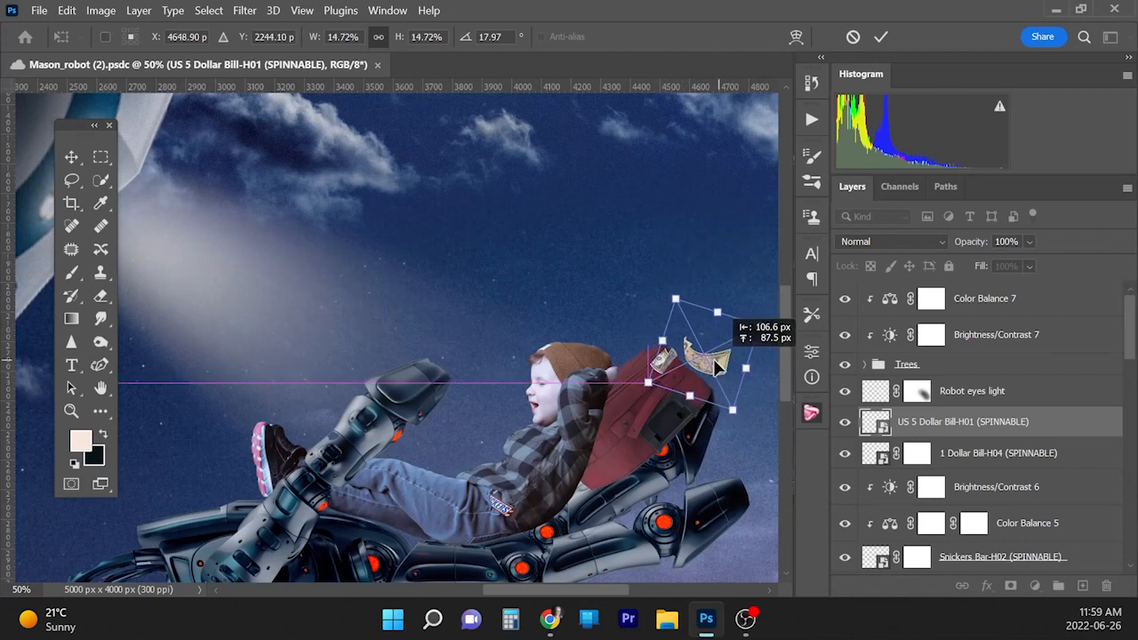
pyautogui.moveTo(673, 299); pyautogui.dragTo(685, 315)
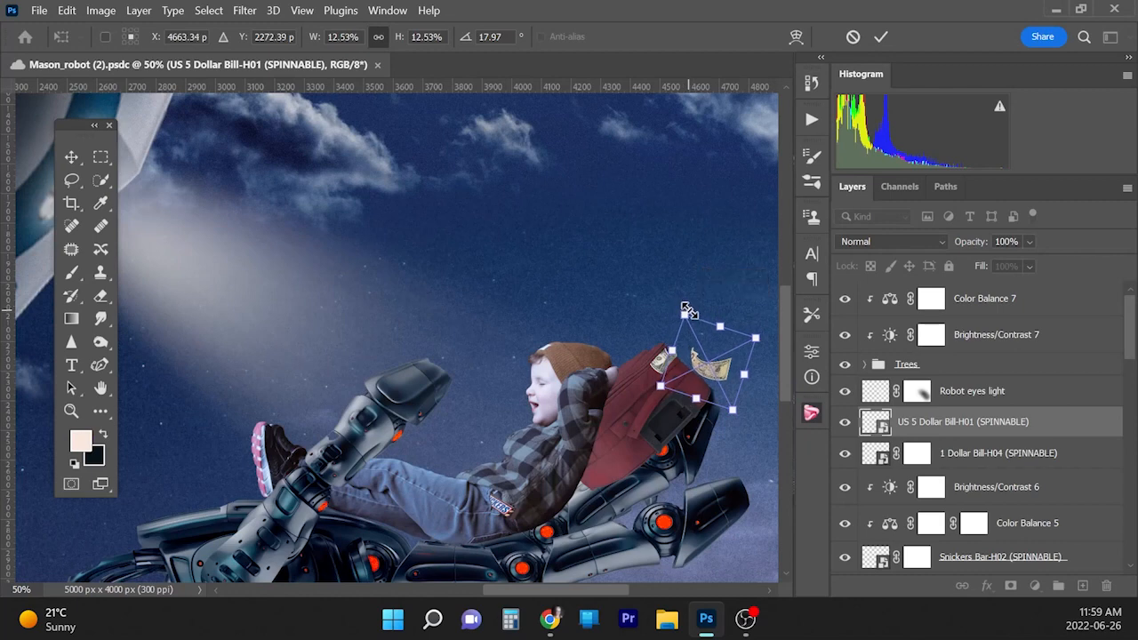
# Step: Rotate the five-dollar bill to 5.69°, scale it to 11.17% and settle it just off the suitcase's upper corner
pyautogui.moveTo(763, 370); pyautogui.dragTo(738, 345)
pyautogui.hotkey('ctrl', '-')
pyautogui.hotkey('ctrl', '-')
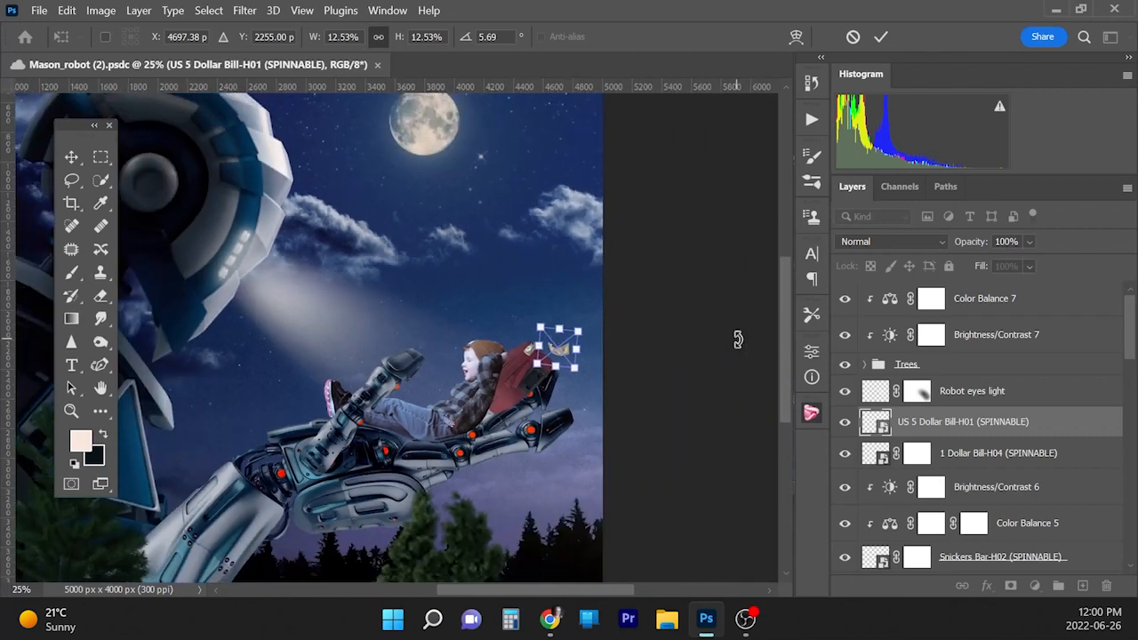
pyautogui.moveTo(583, 326); pyautogui.dragTo(573, 331)
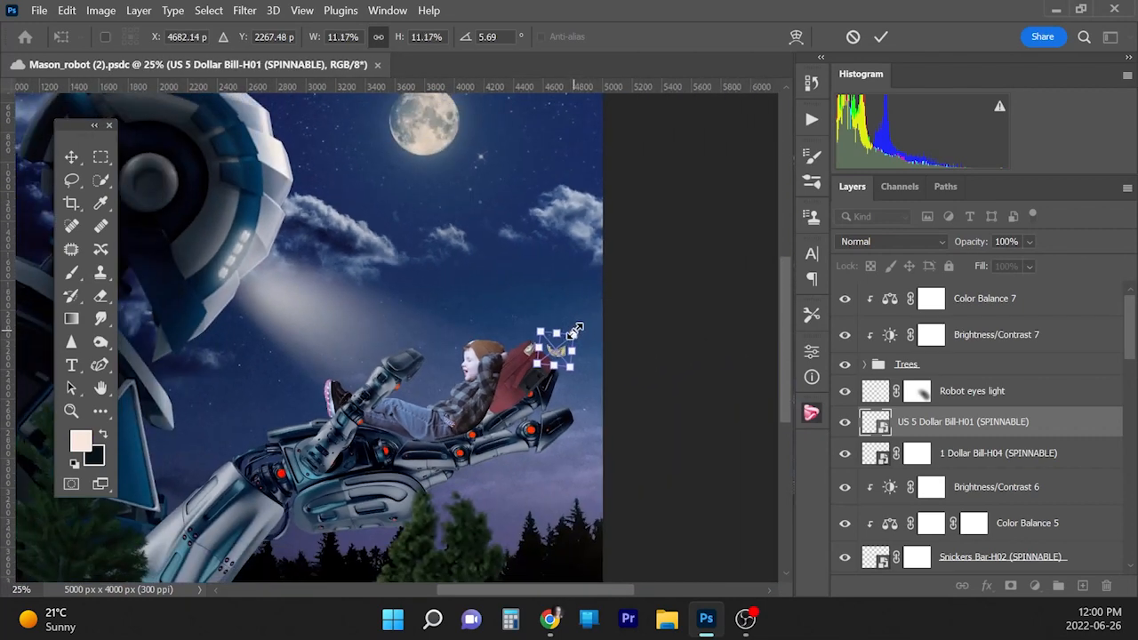
pyautogui.hotkey('ctrl', '+')
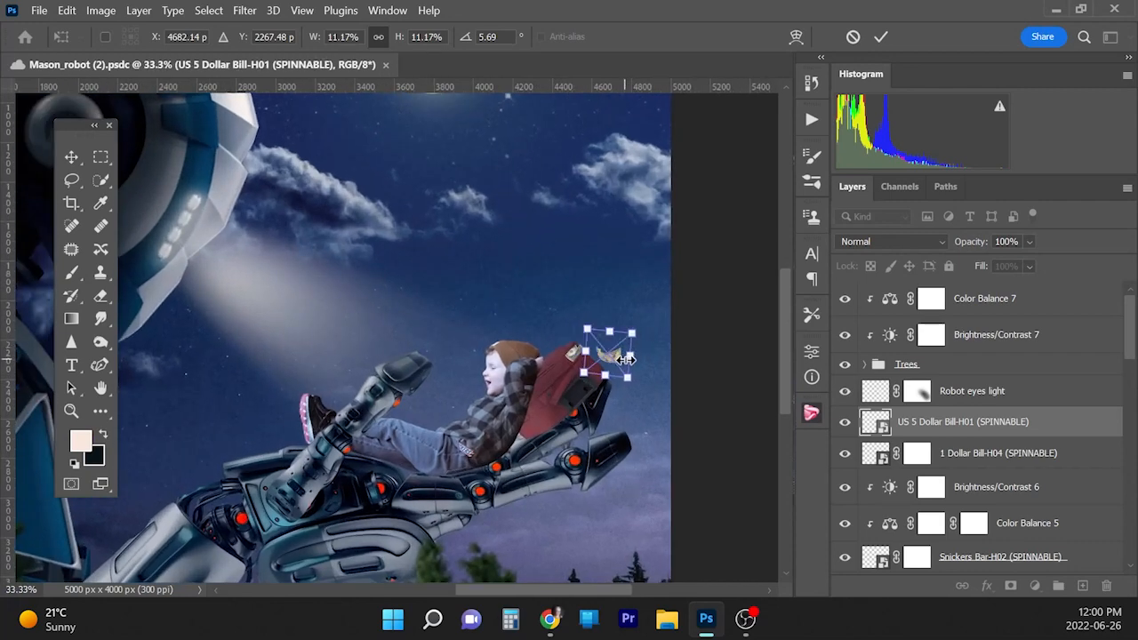
pyautogui.moveTo(617, 356); pyautogui.dragTo(615, 350)
pyautogui.press('Return')
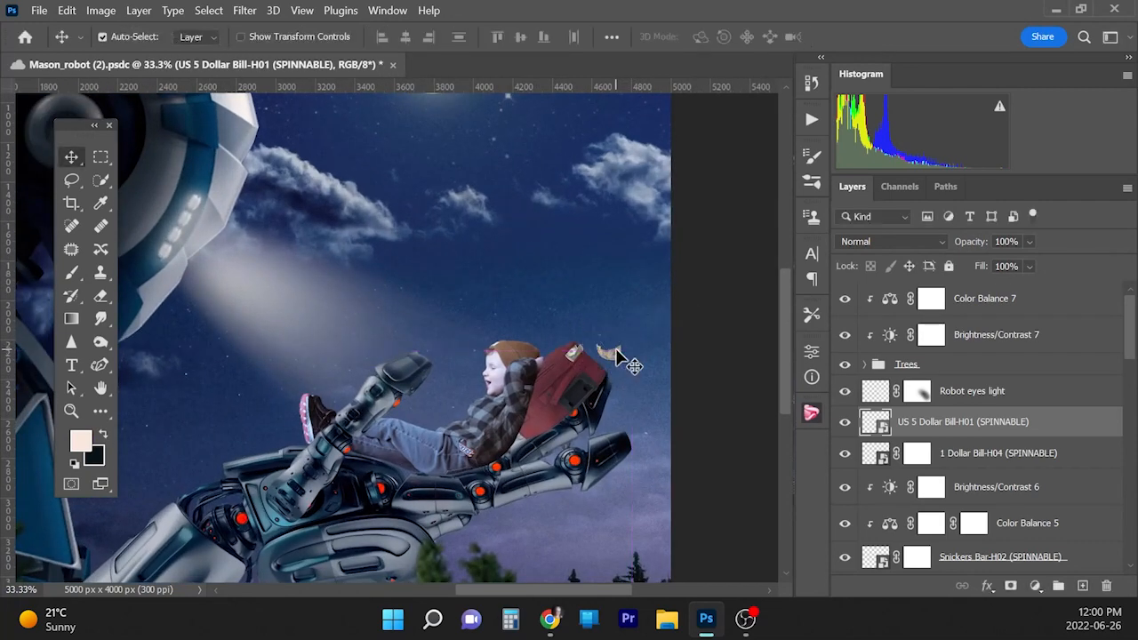
# Step: Duplicate the Background layer of the suitcase photo AdobeStock_365237638.jpeg and choose a selection tool for cutting out the clothes
pyautogui.hotkey('ctrl', '-')
pyautogui.hotkey('ctrl', '-')
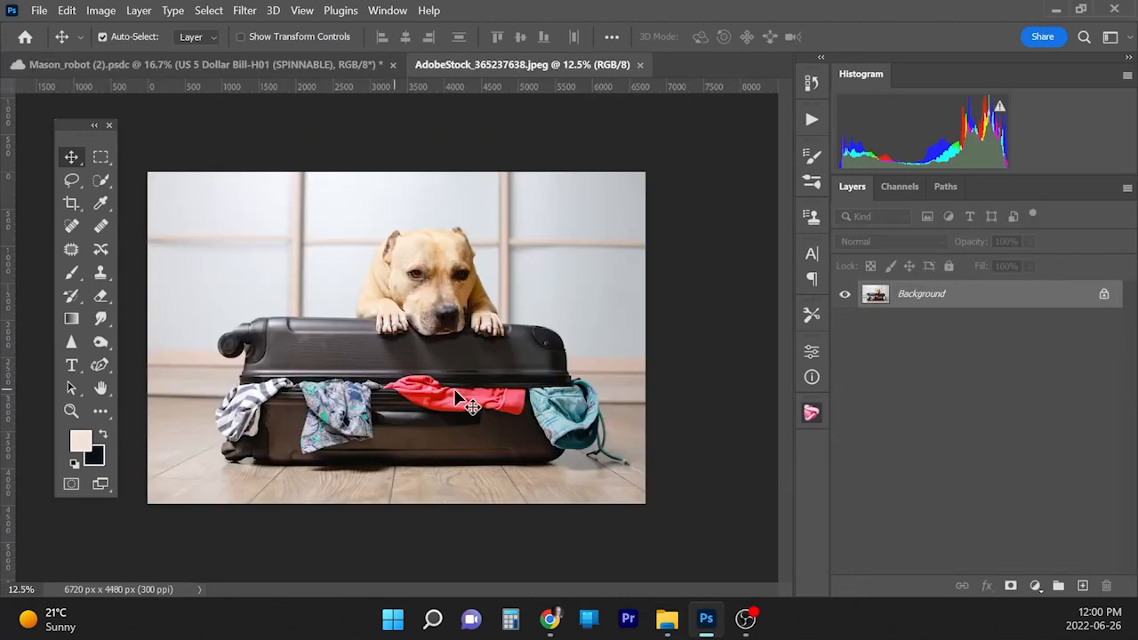
pyautogui.hotkey('ctrl', 'j')
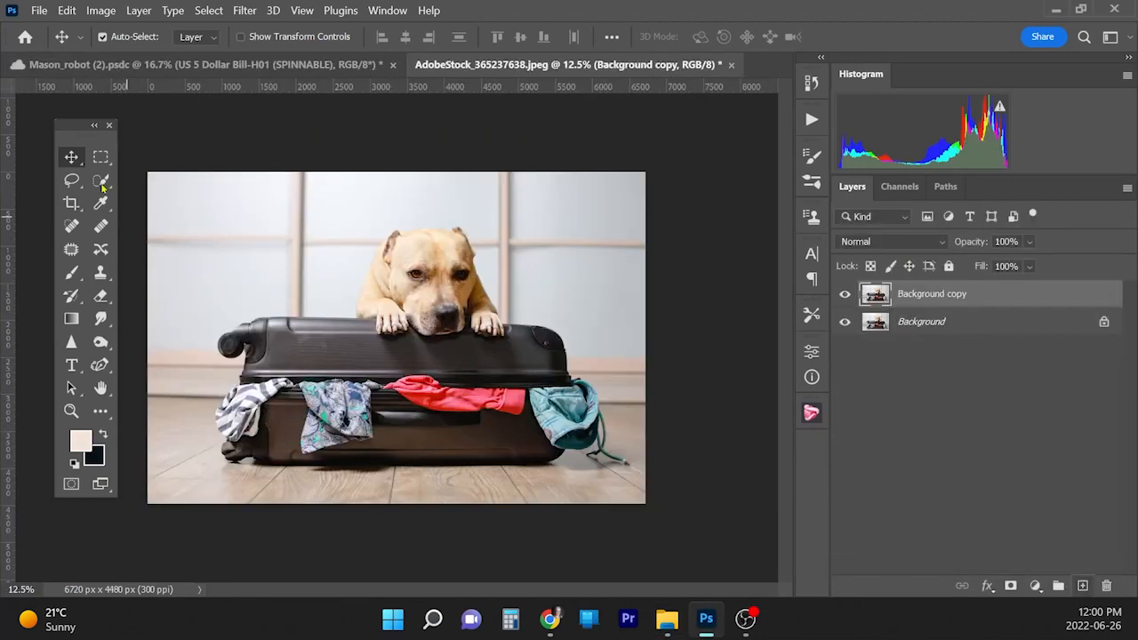
pyautogui.click(101, 181)
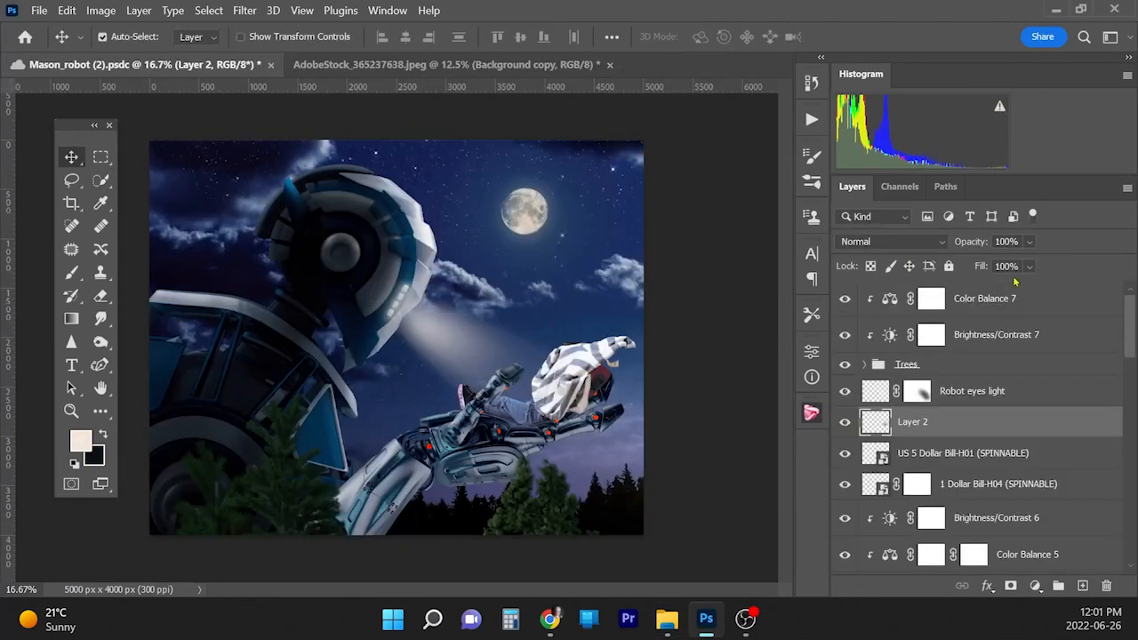
# Step: Convert the striped garment layer in the robot composite to a smart object and rename it suitcase clothes
pyautogui.rightClick(966, 426)
pyautogui.click(882, 294)
pyautogui.doubleClick(918, 422)
pyautogui.write('suitcase clothes')
pyautogui.press('Return')
# Step: Scale the striped garment to 14.05%, rotate it to -26.18° and place it on the red suitcase behind the boy's arm
pyautogui.hotkey('ctrl', 't')
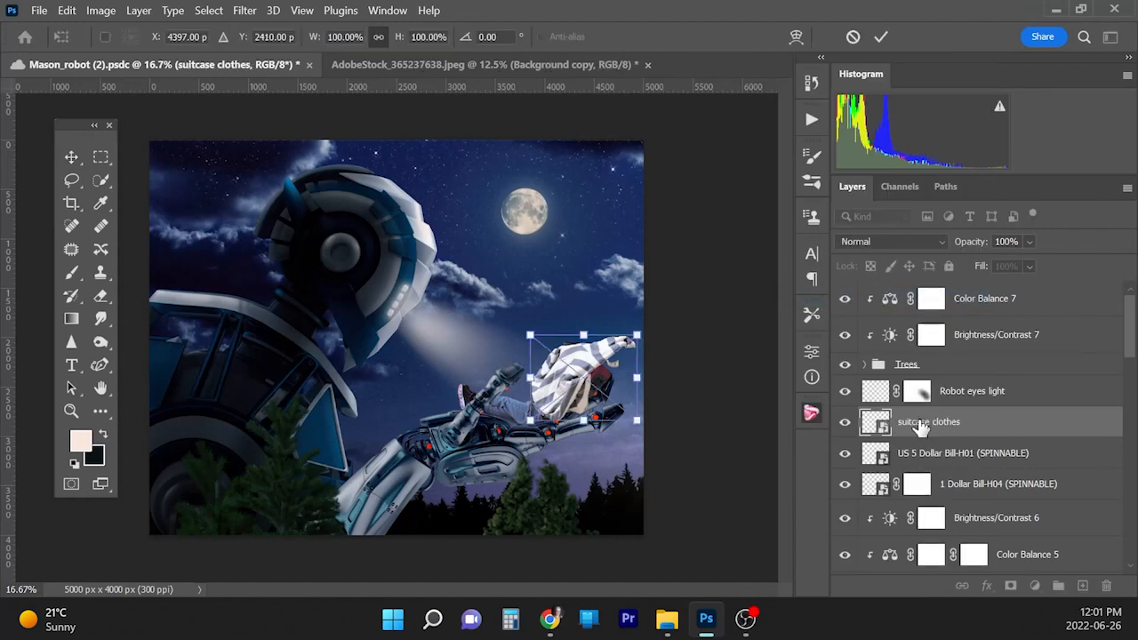
pyautogui.moveTo(637, 335); pyautogui.dragTo(559, 398)
pyautogui.hotkey('ctrl', '+')
pyautogui.moveTo(509, 589); pyautogui.dragTo(556, 590)
pyautogui.moveTo(504, 460); pyautogui.dragTo(497, 466)
pyautogui.moveTo(473, 486); pyautogui.dragTo(547, 428)
pyautogui.moveTo(586, 438); pyautogui.dragTo(584, 418)
pyautogui.moveTo(532, 454); pyautogui.dragTo(546, 437)
pyautogui.hotkey('ctrl', '+')
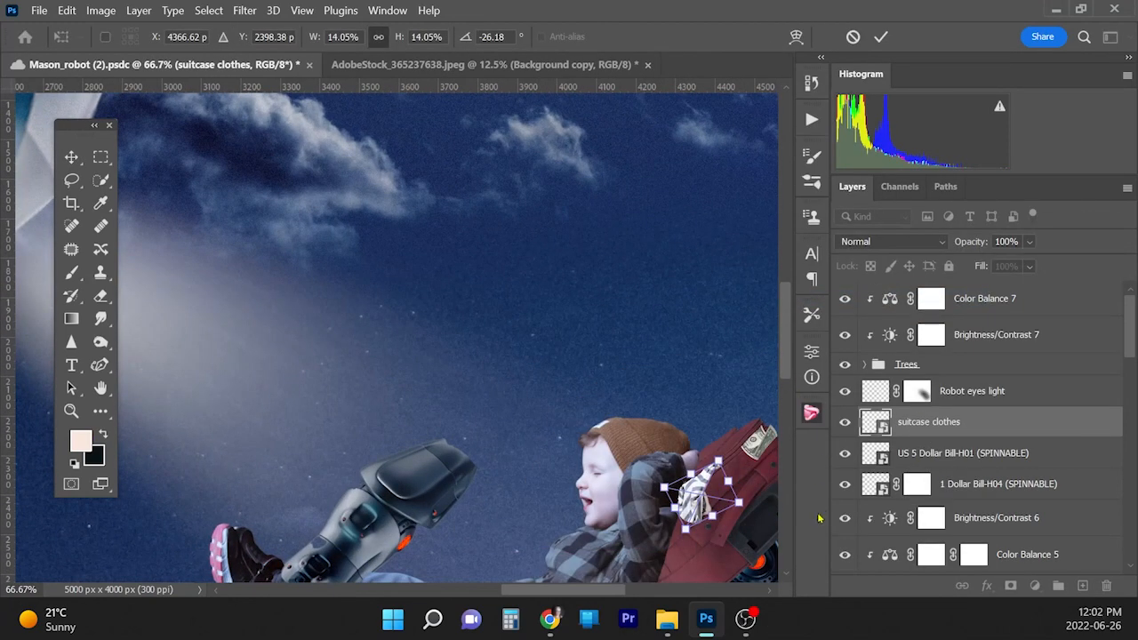
# Step: Move the suitcase clothes layer below the boy's layer, directly above Brightness/Contrast 4
pyautogui.hotkey('ctrl', '+')
pyautogui.hotkey('ctrl', '+')
pyautogui.moveTo(618, 594); pyautogui.dragTo(636, 582)
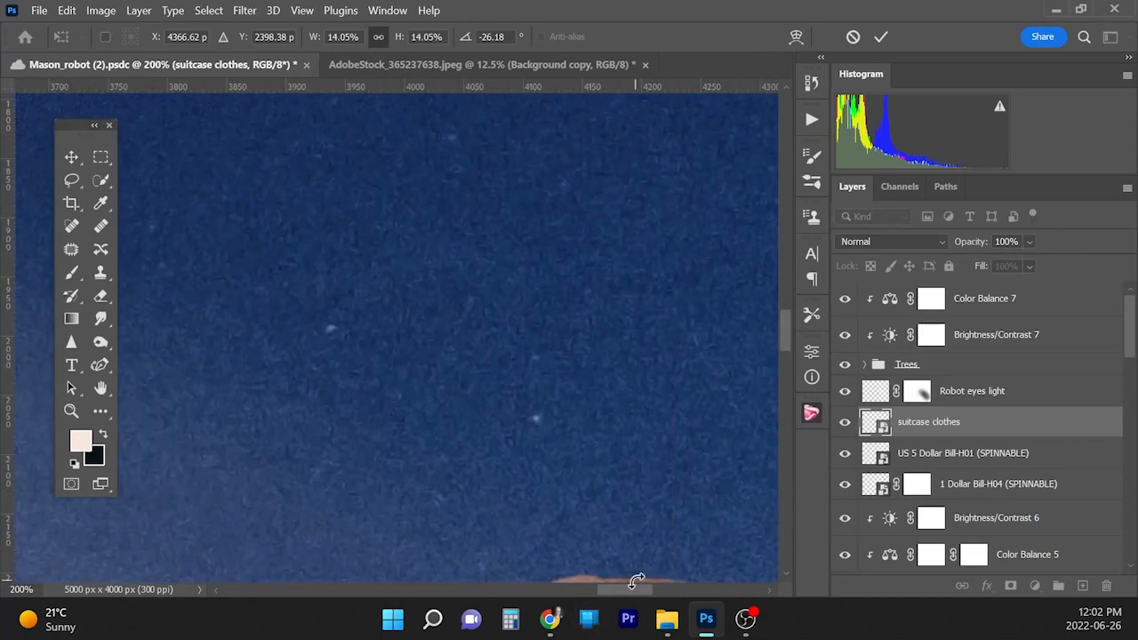
pyautogui.moveTo(789, 341); pyautogui.dragTo(792, 390)
pyautogui.moveTo(623, 591); pyautogui.dragTo(646, 589)
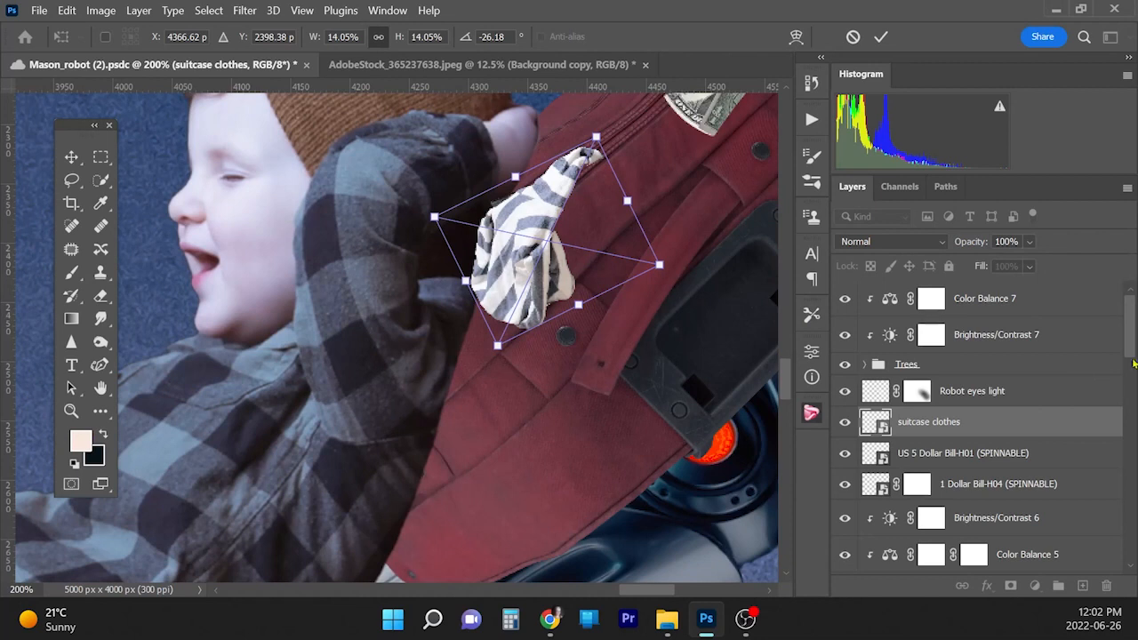
pyautogui.scroll(-8, 1130, 349)
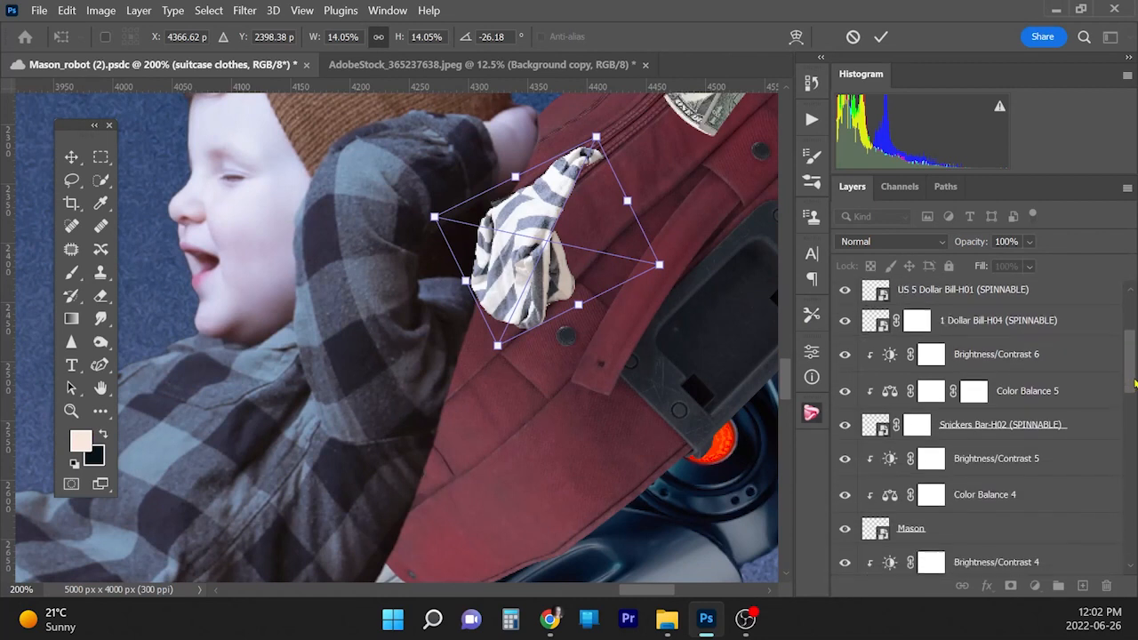
pyautogui.scroll(4, 1112, 356)
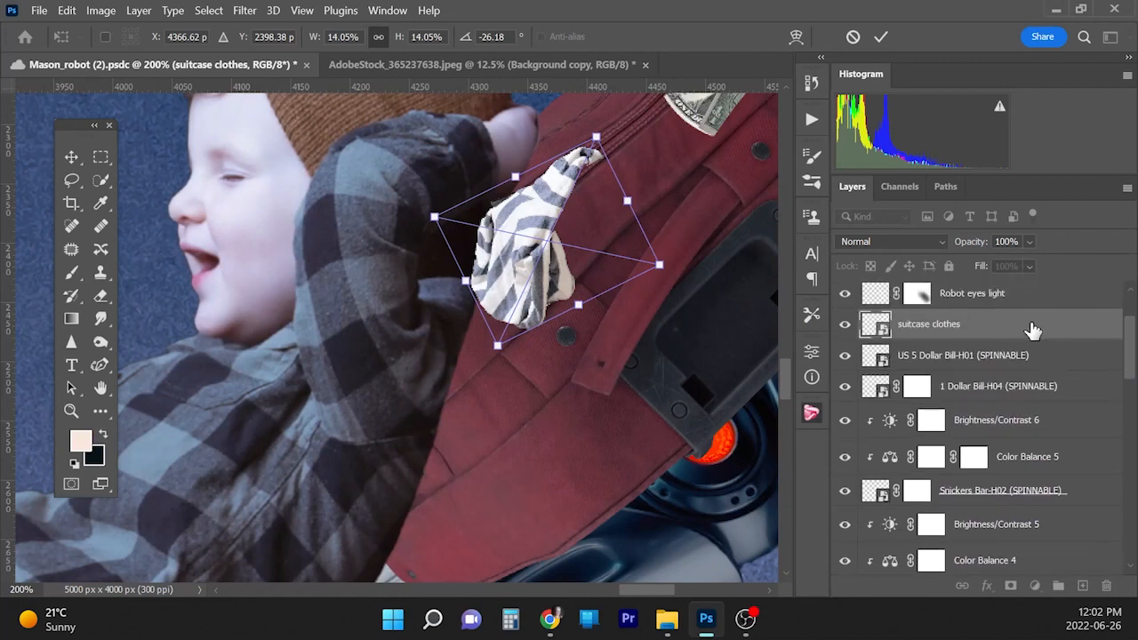
pyautogui.moveTo(1031, 330); pyautogui.dragTo(999, 332)
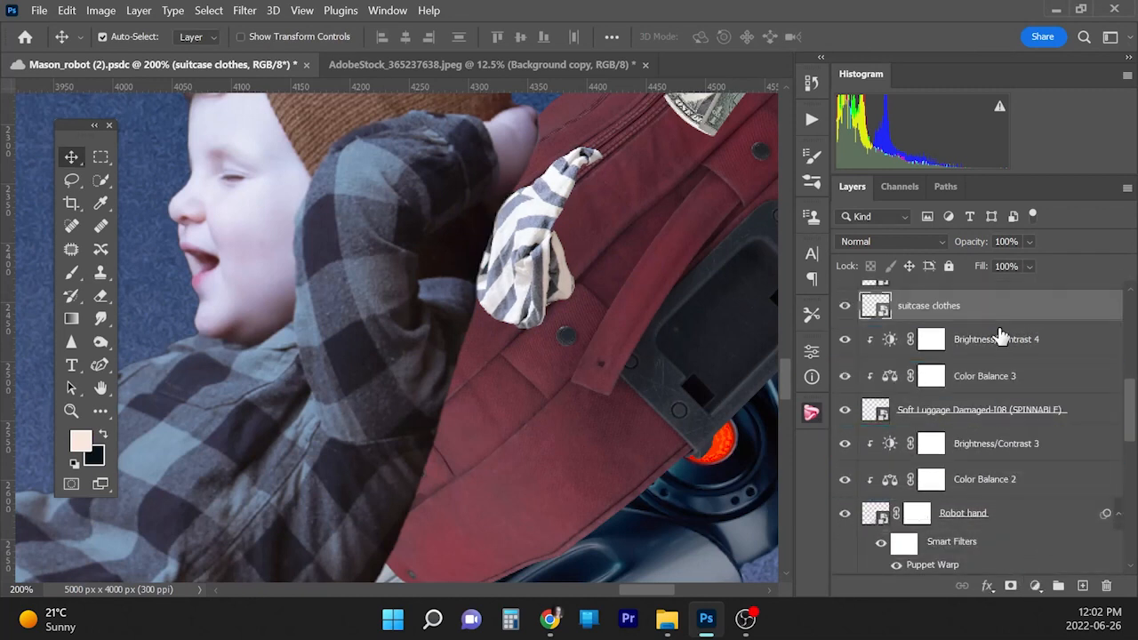
# Step: Reposition the striped garment along the suitcase opening so it tucks partly behind the boy's arm
pyautogui.moveTo(536, 227); pyautogui.dragTo(520, 265)
pyautogui.hotkey('ctrl', 't')
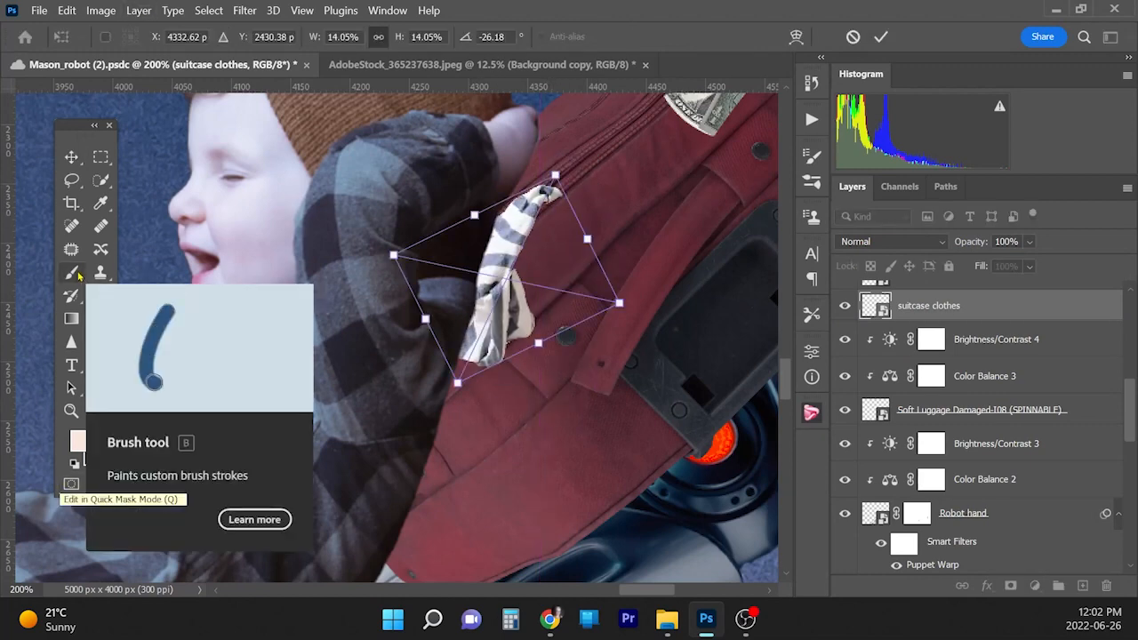
pyautogui.hotkey('ctrl', '-')
pyautogui.hotkey('ctrl', '-')
pyautogui.hotkey('ctrl', '+')
pyautogui.moveTo(453, 314)
pyautogui.mouseDown()
pyautogui.moveTo(465, 323)
pyautogui.moveTo(465, 302)
pyautogui.mouseUp()
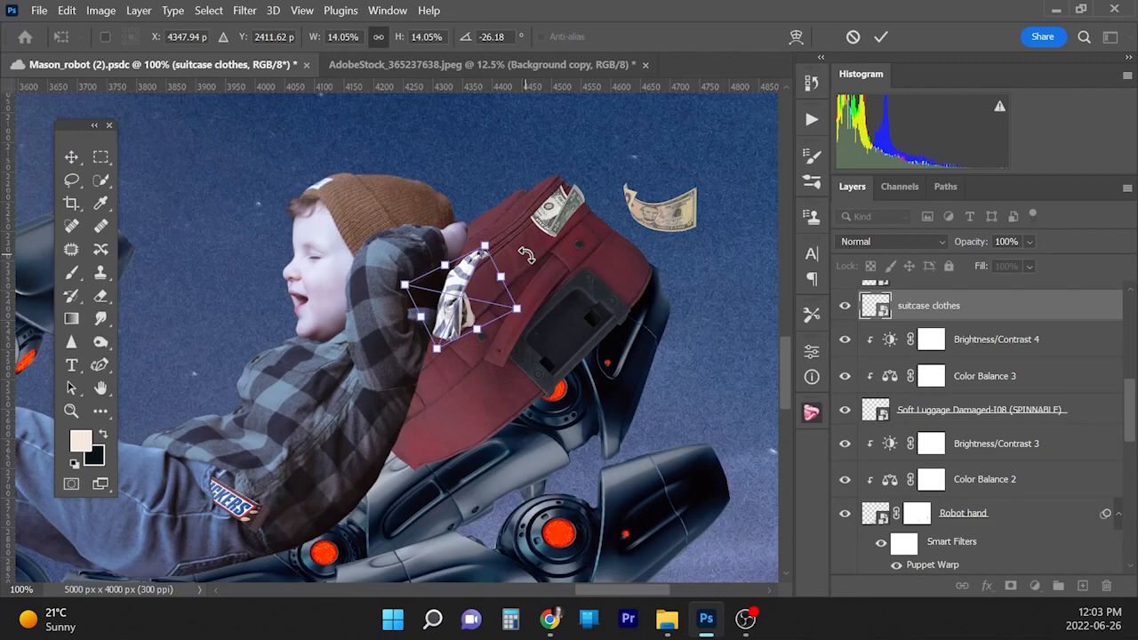
pyautogui.hotkey('ctrl', '+')
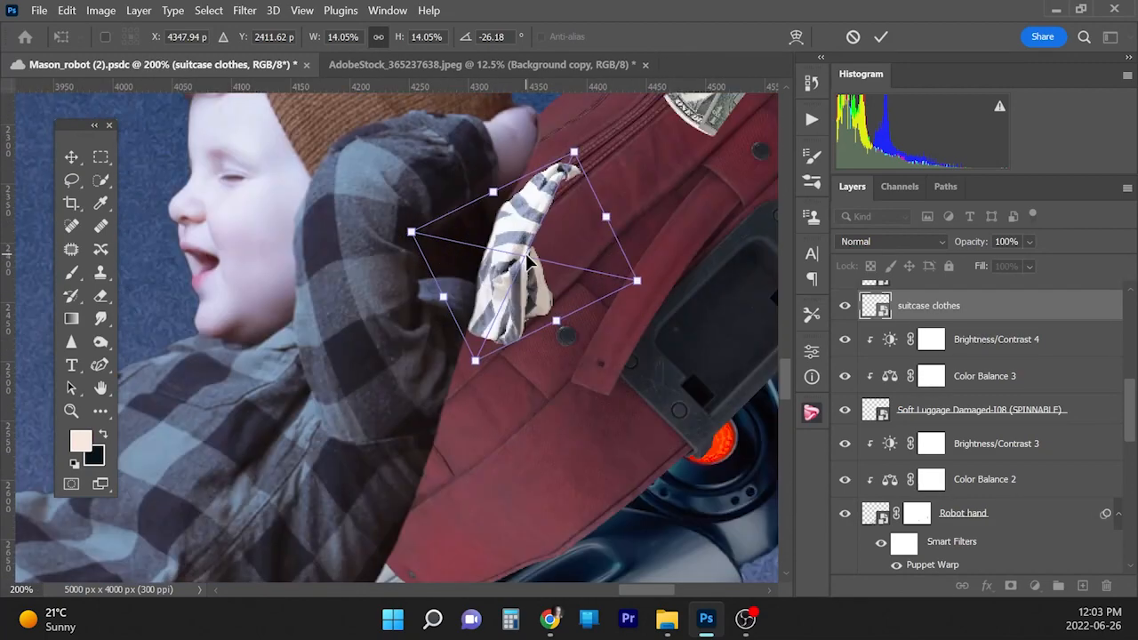
pyautogui.press('Return')
# Step: Apply Puppet Warp to the striped garment, pin its lower and middle parts, and pull its upper tip outward along the suitcase
pyautogui.click(67, 10)
pyautogui.click(148, 354)
pyautogui.click(494, 311)
pyautogui.click(521, 225)
pyautogui.moveTo(570, 171); pyautogui.dragTo(617, 138)
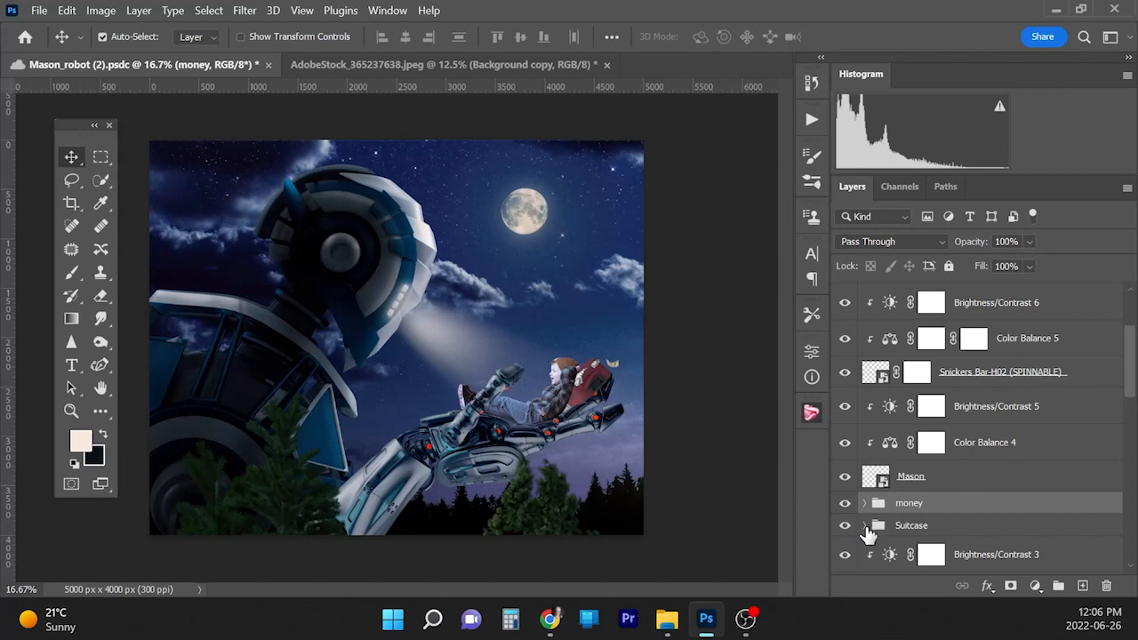
# Step: Add a Brightness/Contrast adjustment clipped to the suitcase clothes layer in the Suitcase group, with brightness -94
pyautogui.click(865, 526)
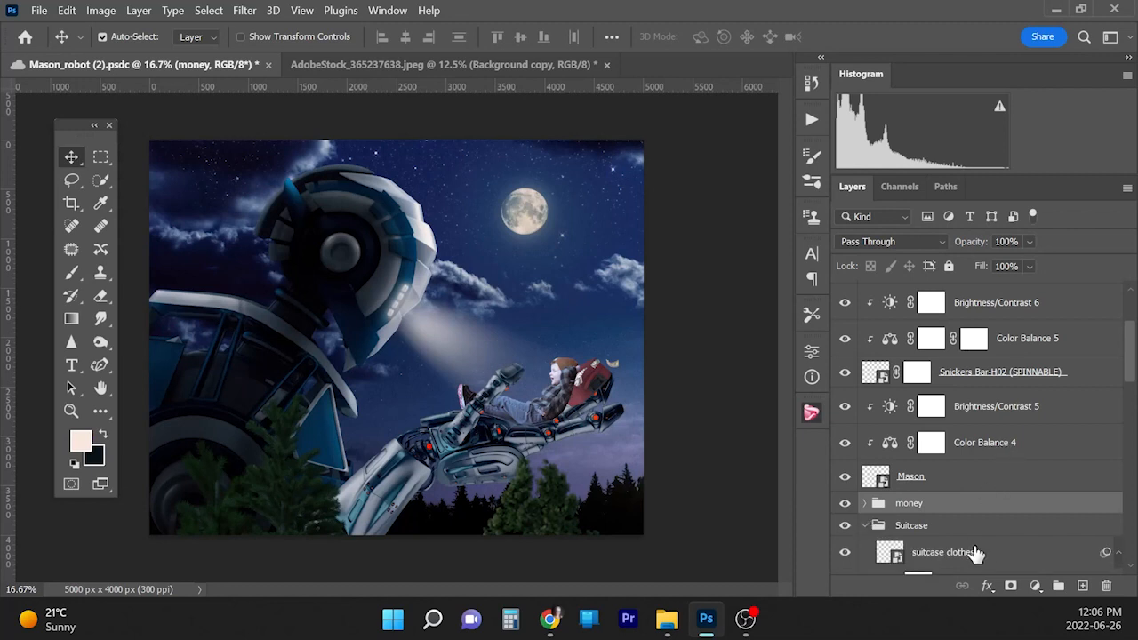
pyautogui.click(973, 551)
pyautogui.click(1035, 586)
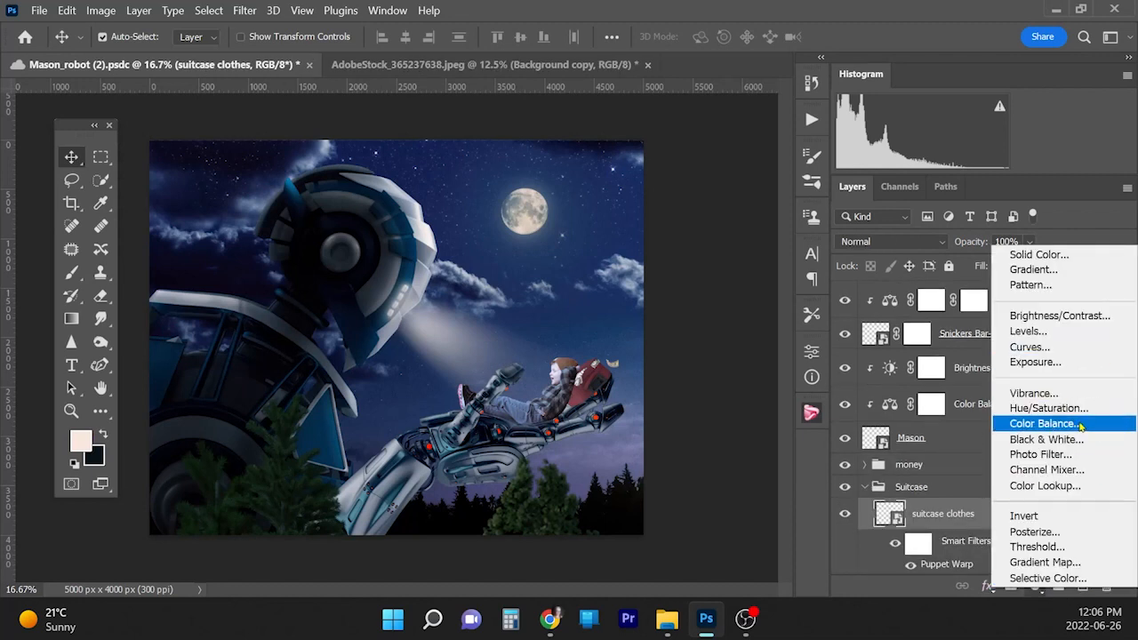
pyautogui.click(1083, 318)
pyautogui.rightClick(1027, 518)
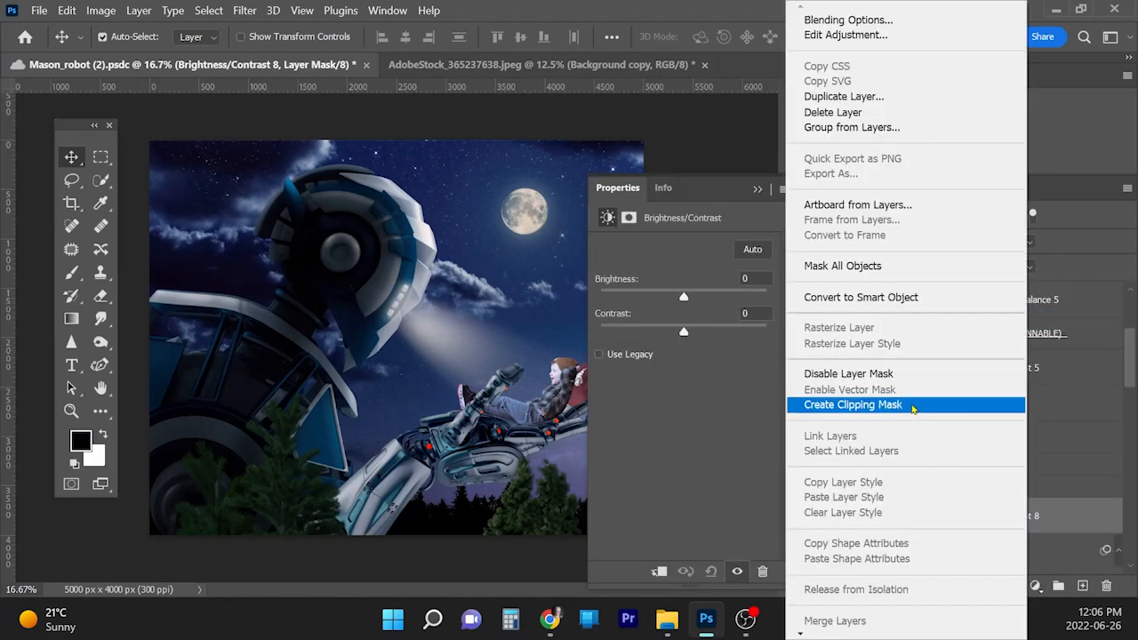
pyautogui.click(914, 405)
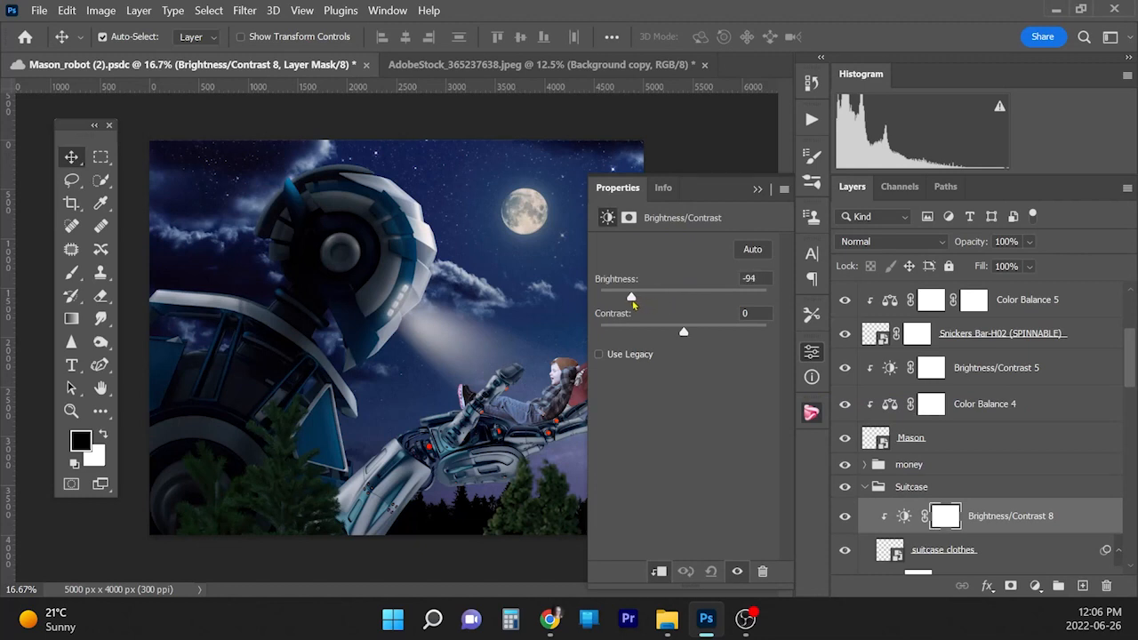
pyautogui.click(758, 189)
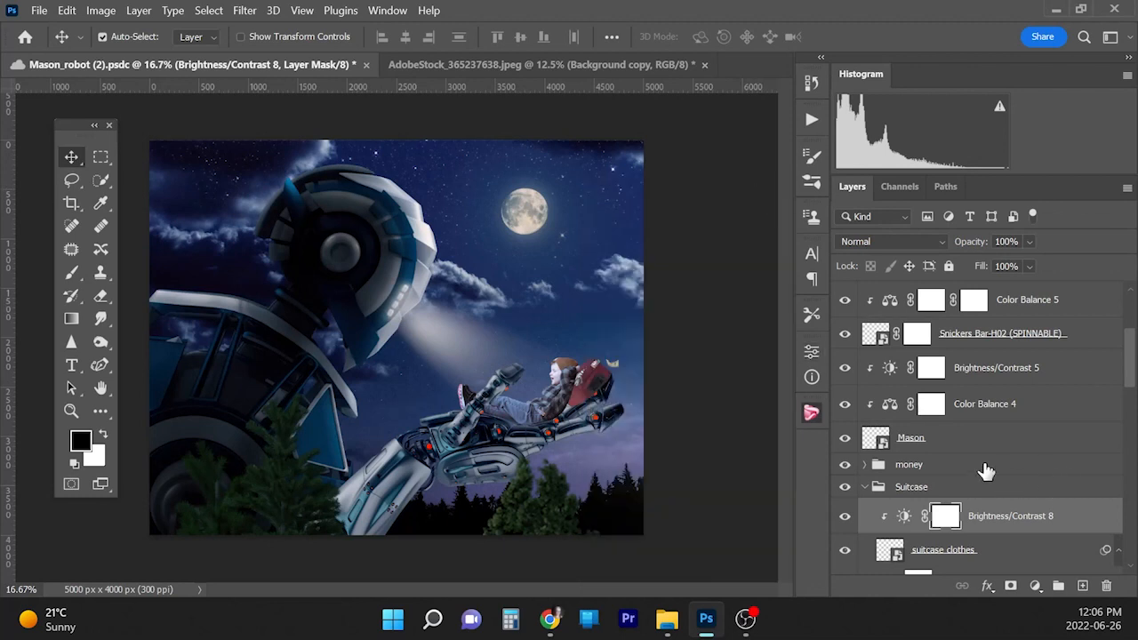
# Step: Add a Brightness/Contrast adjustment clipped to the money group and lower its brightness to about -12
pyautogui.click(937, 472)
pyautogui.click(1035, 586)
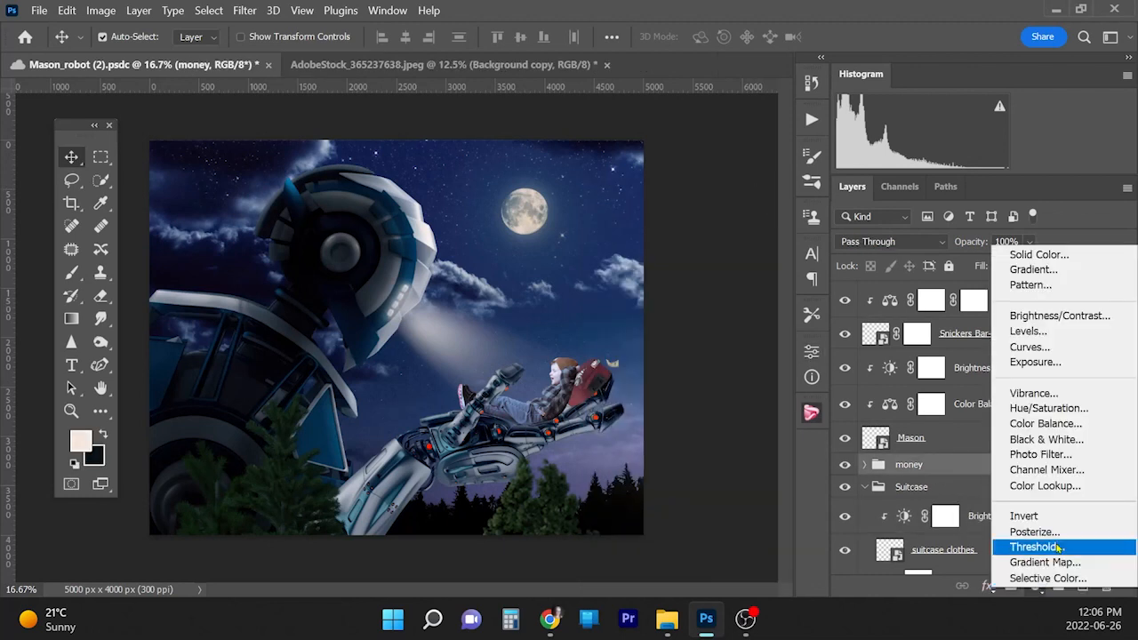
pyautogui.click(1059, 316)
pyautogui.rightClick(986, 468)
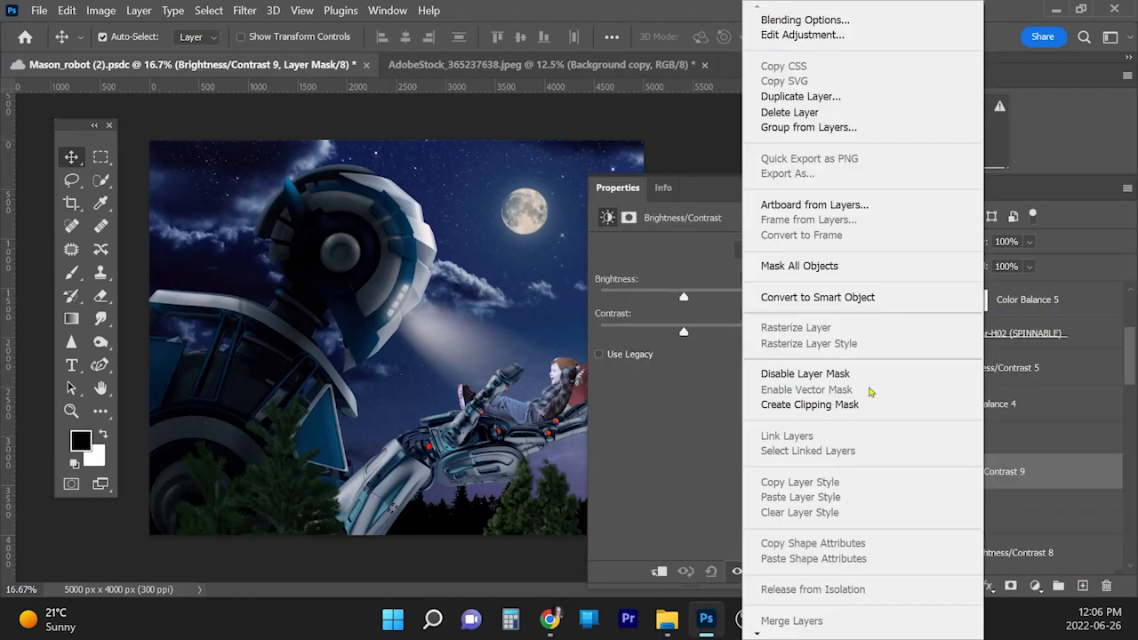
pyautogui.click(865, 404)
pyautogui.hotkey('ctrl', '-')
pyautogui.moveTo(685, 300); pyautogui.dragTo(670, 303)
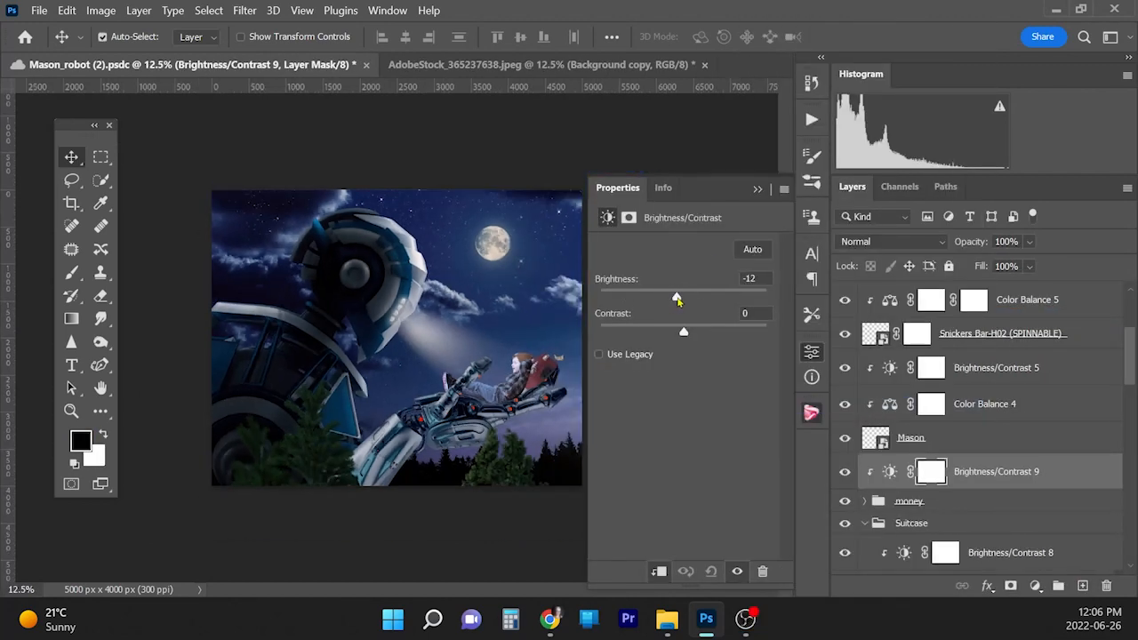
pyautogui.click(759, 190)
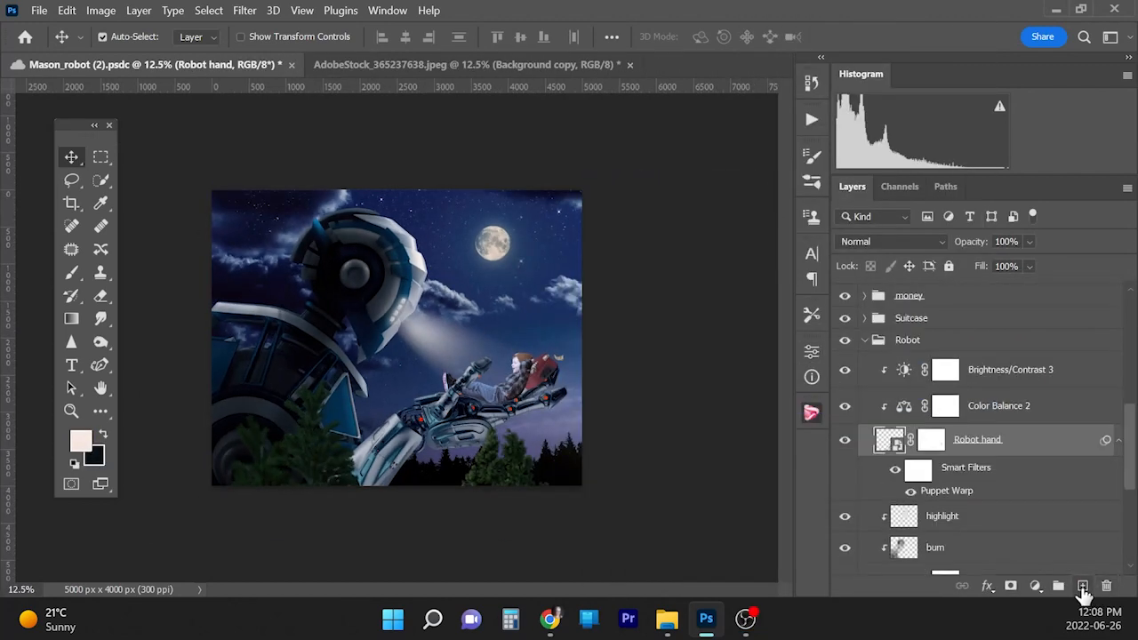
# Step: Add two layers clipped to the Robot hand layer, setting the lower one to Overlay and the upper one to Multiply
pyautogui.click(1082, 586)
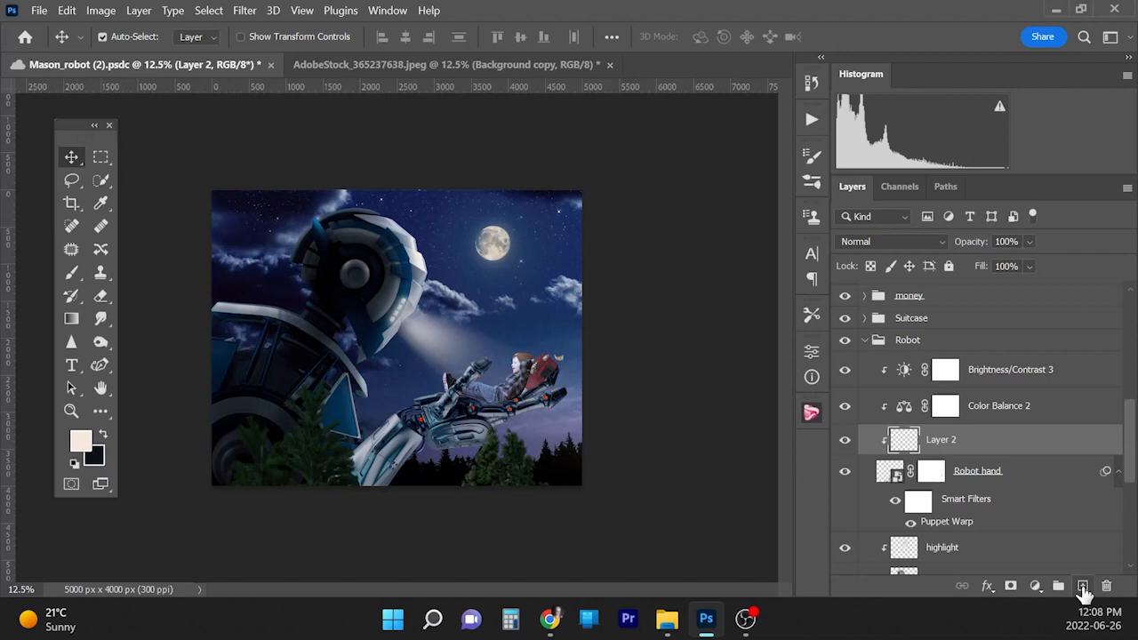
pyautogui.click(1082, 586)
pyautogui.click(941, 470)
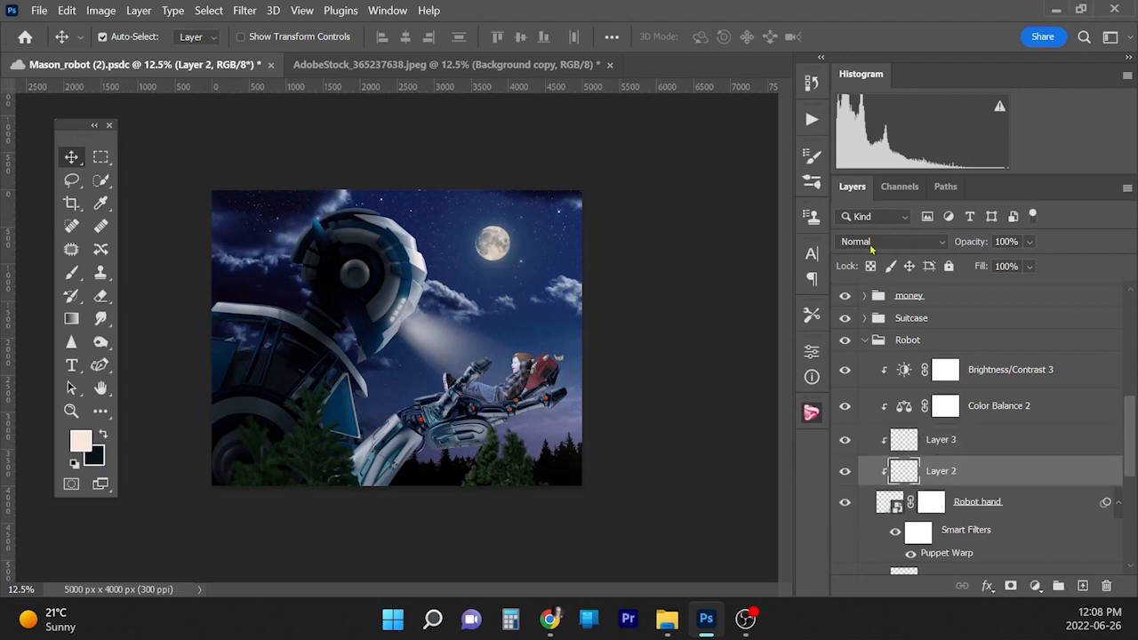
pyautogui.click(872, 247)
pyautogui.click(879, 369)
pyautogui.click(943, 439)
pyautogui.click(890, 241)
pyautogui.click(889, 214)
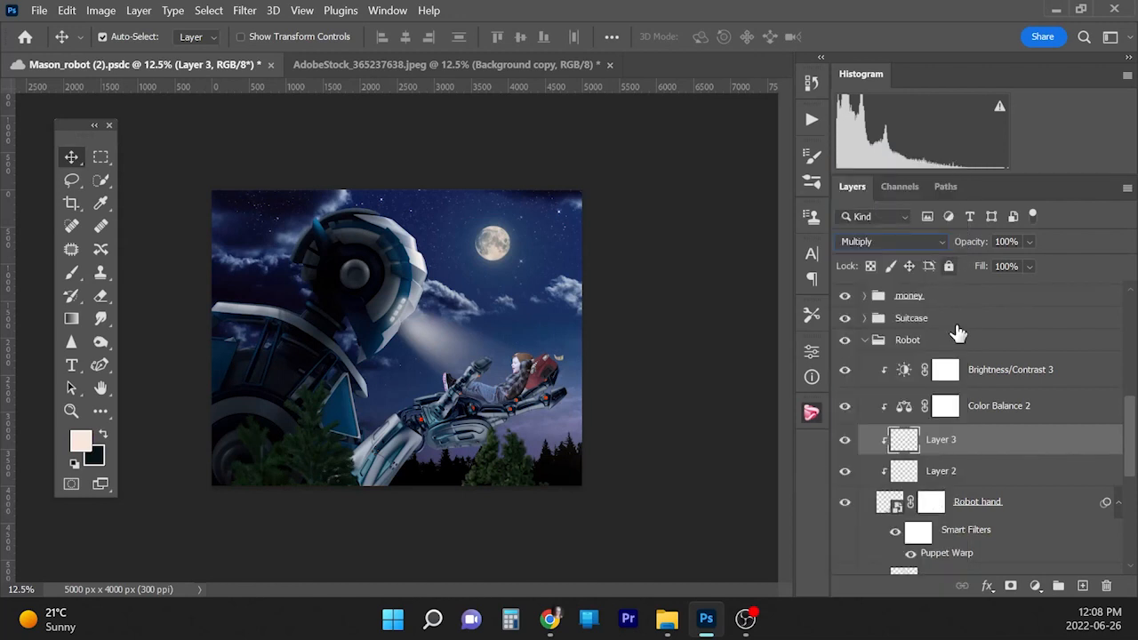
# Step: Rename the Overlay layer above Robot hand as highlight and the Multiply layer as burn
pyautogui.doubleClick(941, 470)
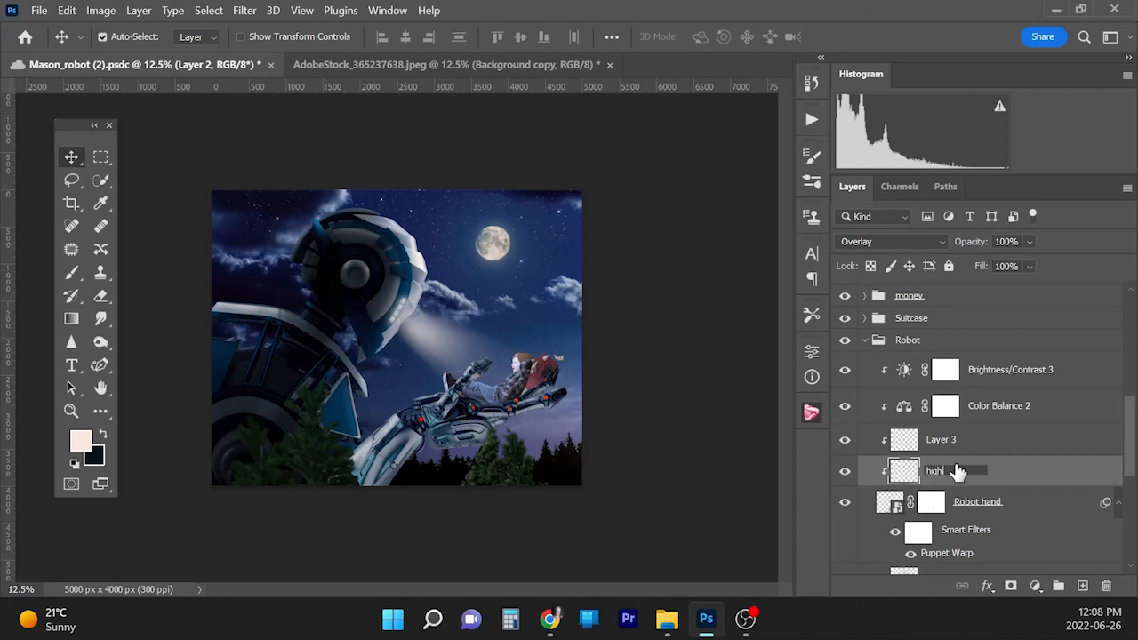
pyautogui.write('highlight')
pyautogui.press('Return')
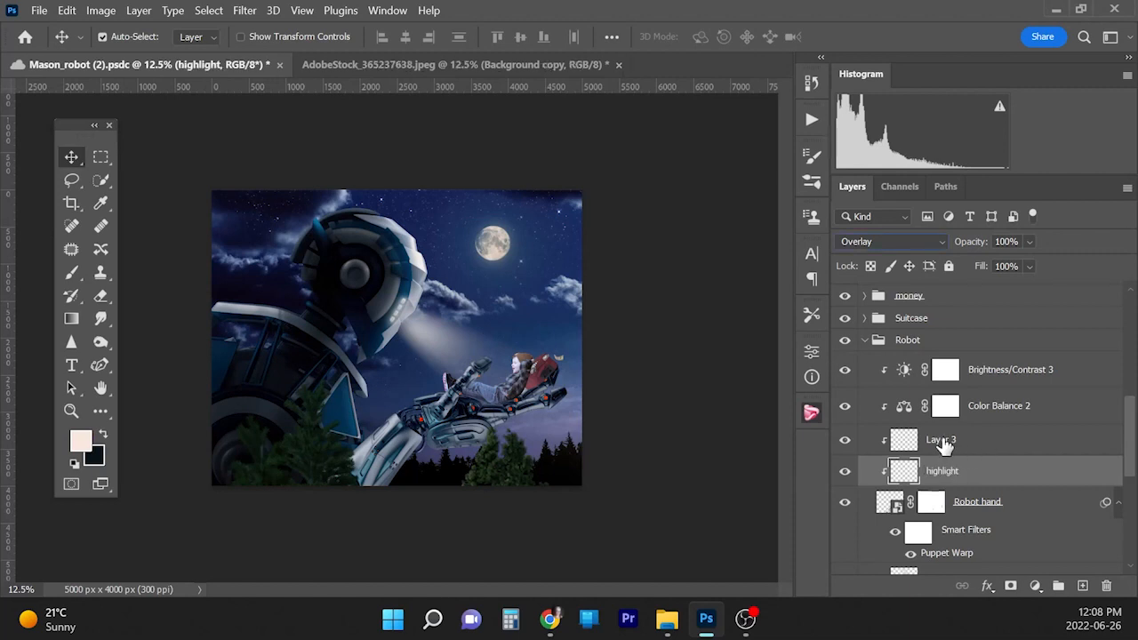
pyautogui.doubleClick(941, 439)
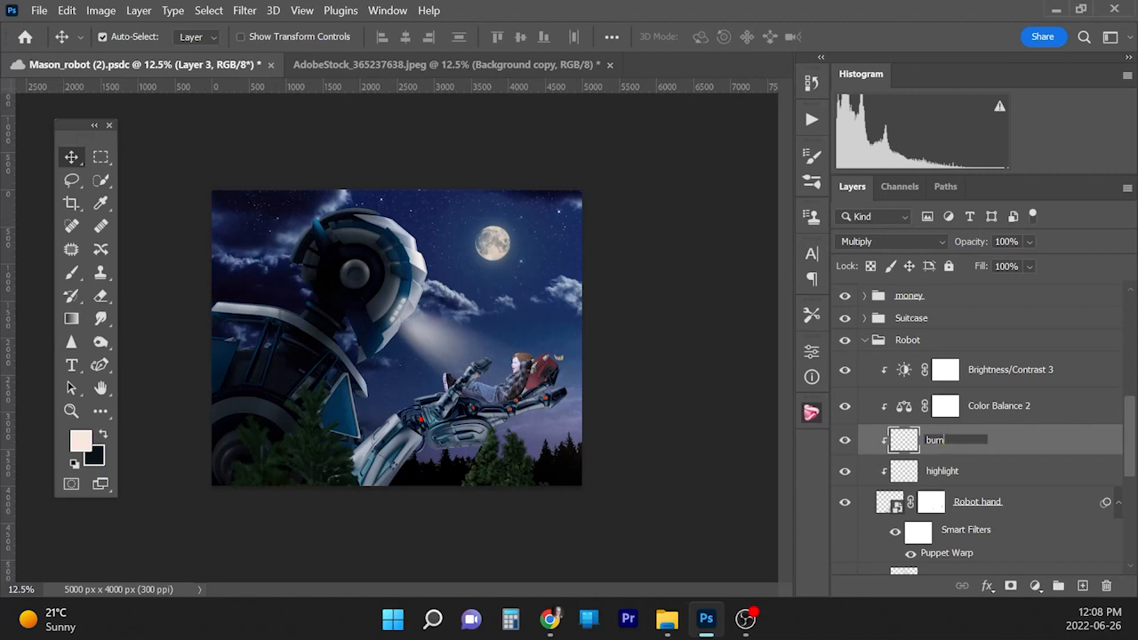
pyautogui.press('Return')
pyautogui.click(987, 476)
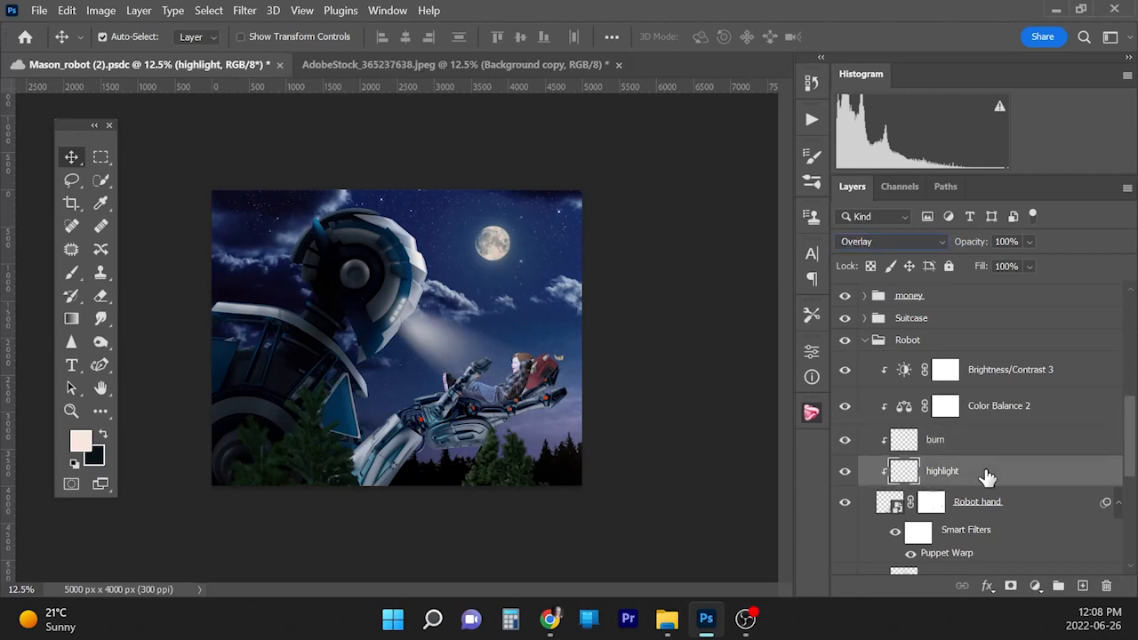
# Step: Activate the Brush on the robot hand's burn layer and sample black from the robot's dark neck area as the foreground colour
pyautogui.click(926, 443)
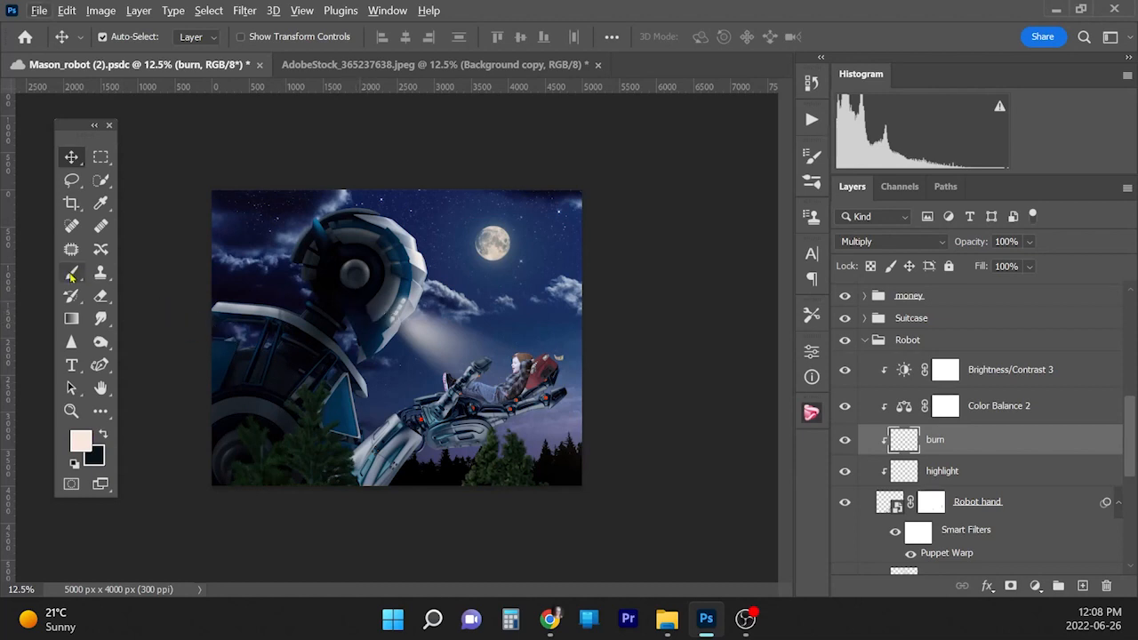
pyautogui.press('b')
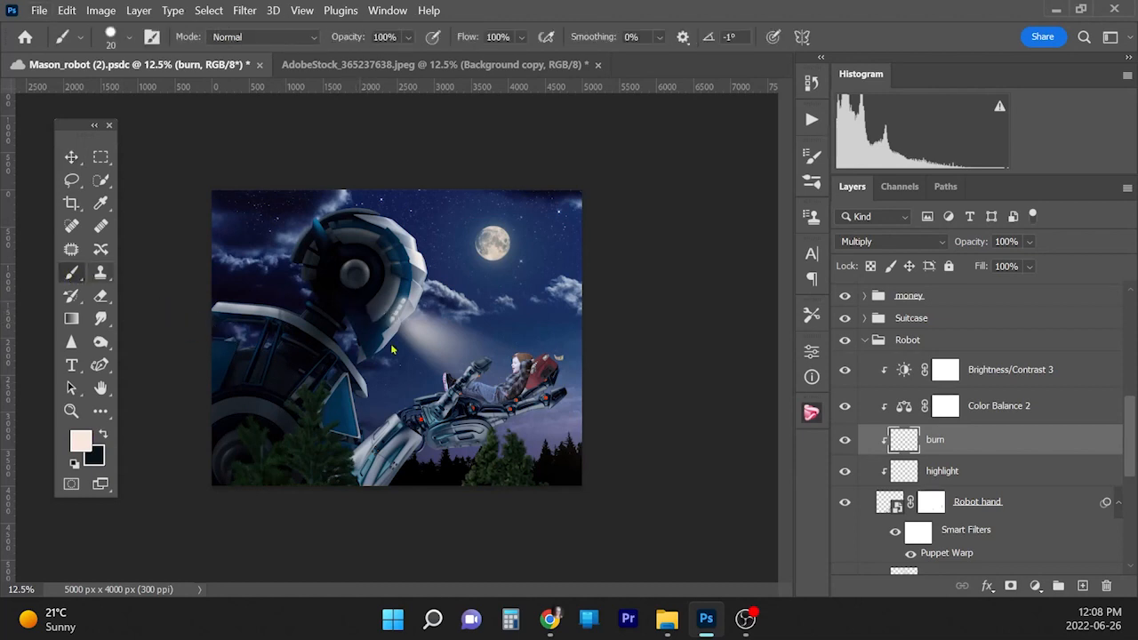
pyautogui.keyDown('alt'); pyautogui.click(333, 303); pyautogui.keyUp('alt')
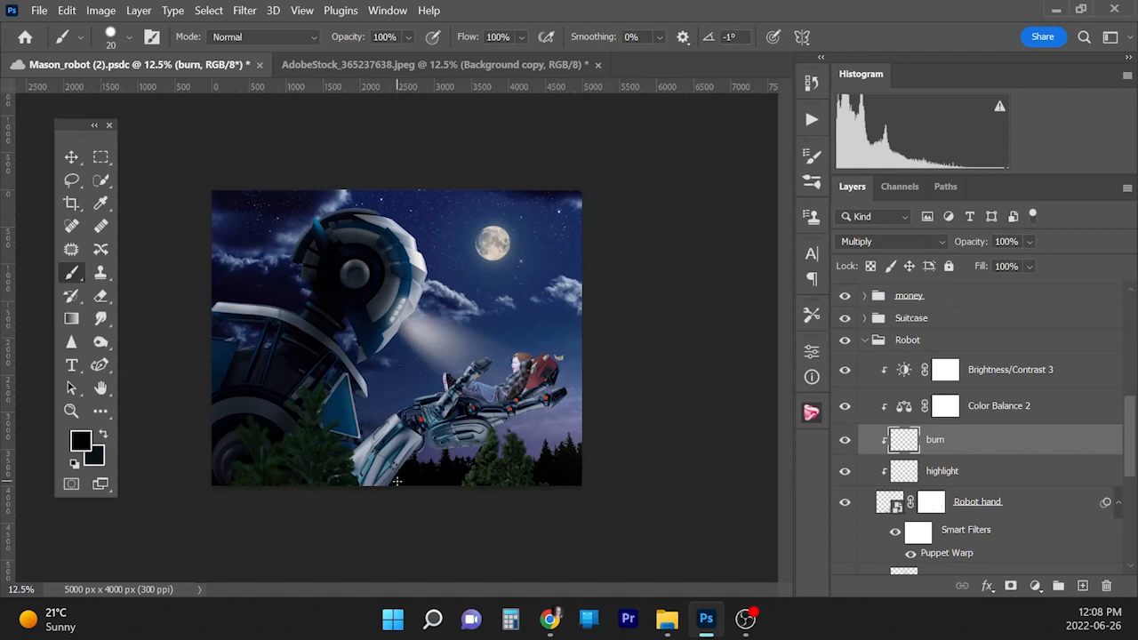
# Step: Try to darken the base of the robot's forearm with a hard black brush at 100% opacity, and undo the stroke
pyautogui.press(']')
pyautogui.press(']')
pyautogui.press(']')
pyautogui.press(']')
pyautogui.press(']')
pyautogui.press(']')
pyautogui.press(']')
pyautogui.press(']')
pyautogui.press(']')
pyautogui.moveTo(385, 486); pyautogui.dragTo(347, 466)
pyautogui.press(']')
pyautogui.press(']')
pyautogui.press(']')
pyautogui.press(']')
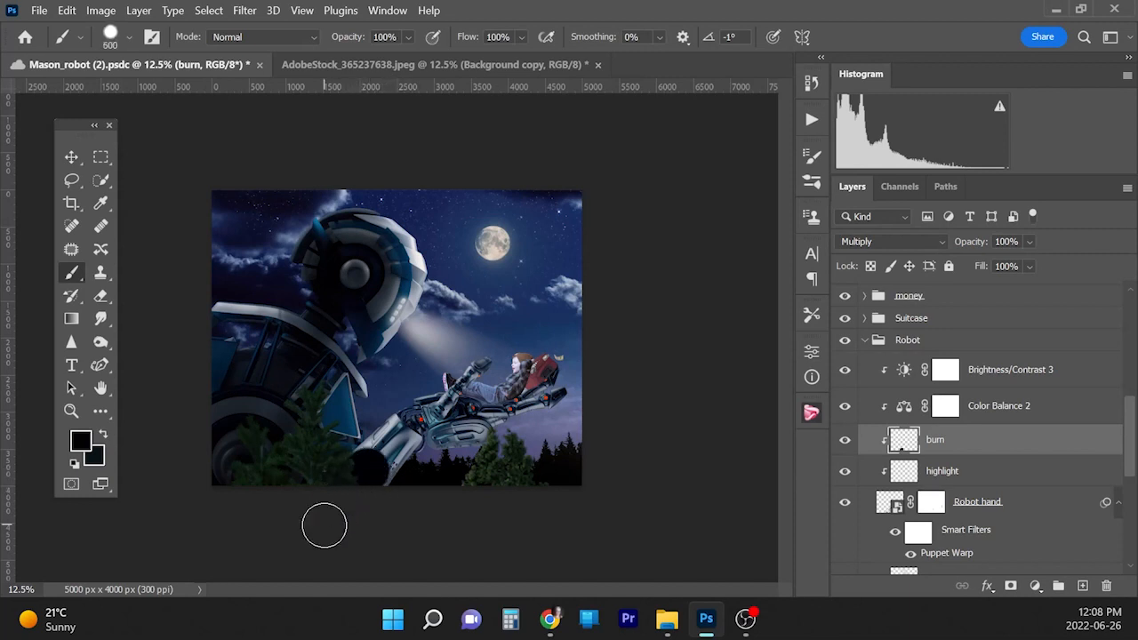
pyautogui.hotkey('ctrl', 'z')
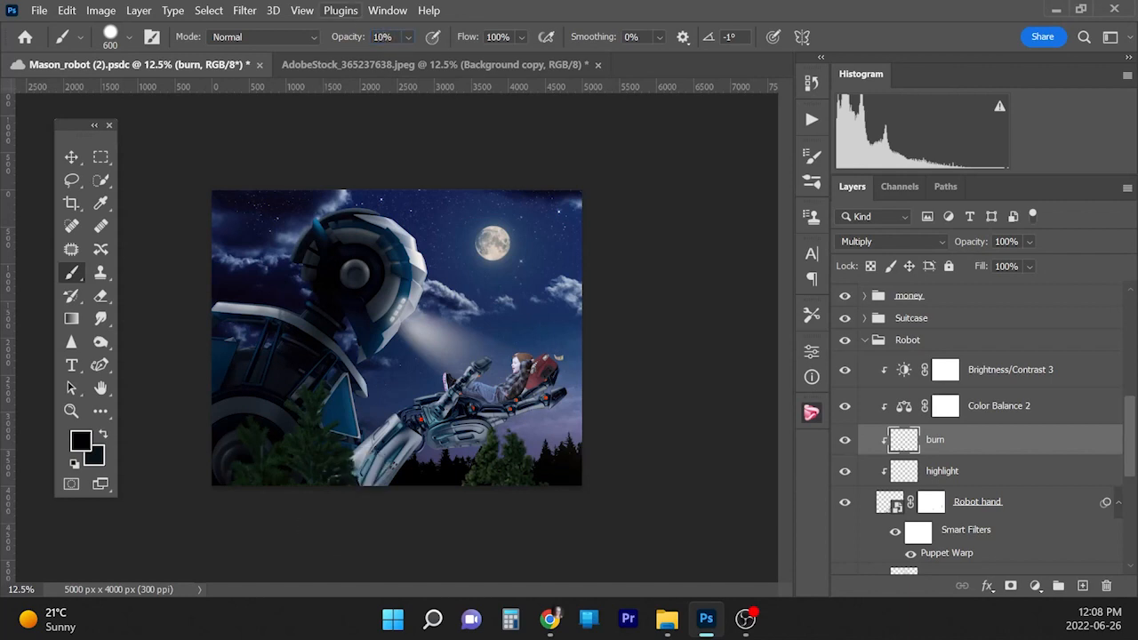
# Step: Soften the brush to 0% hardness and, at 10% opacity, darken the lower part of the robot's forearm on the burn layer
pyautogui.click(129, 39)
pyautogui.moveTo(189, 138); pyautogui.dragTo(99, 137)
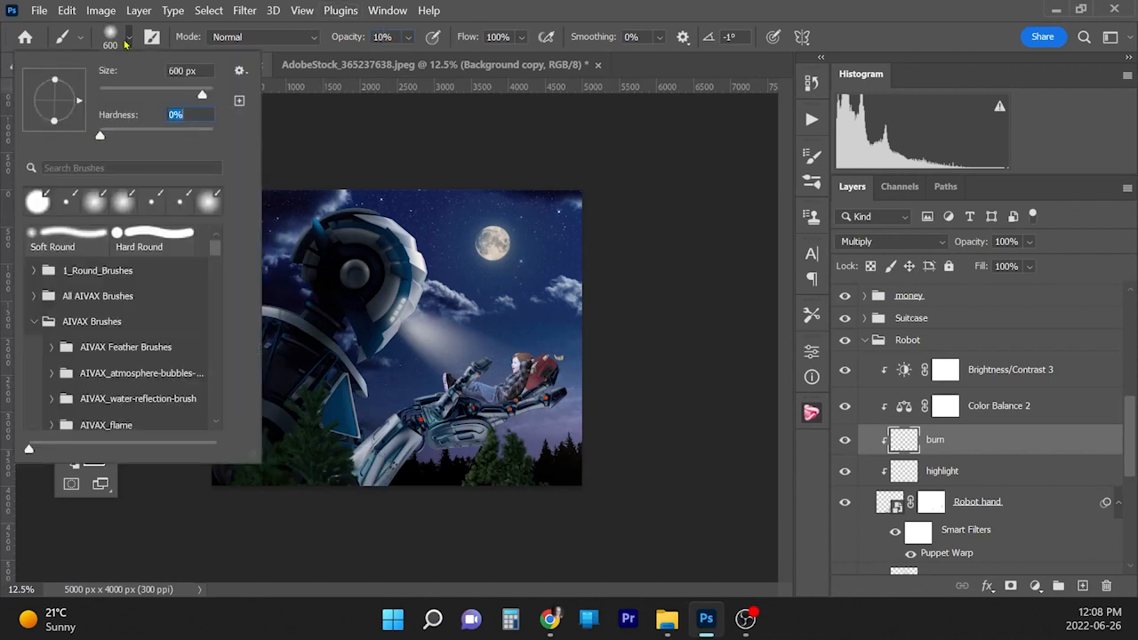
pyautogui.click(127, 41)
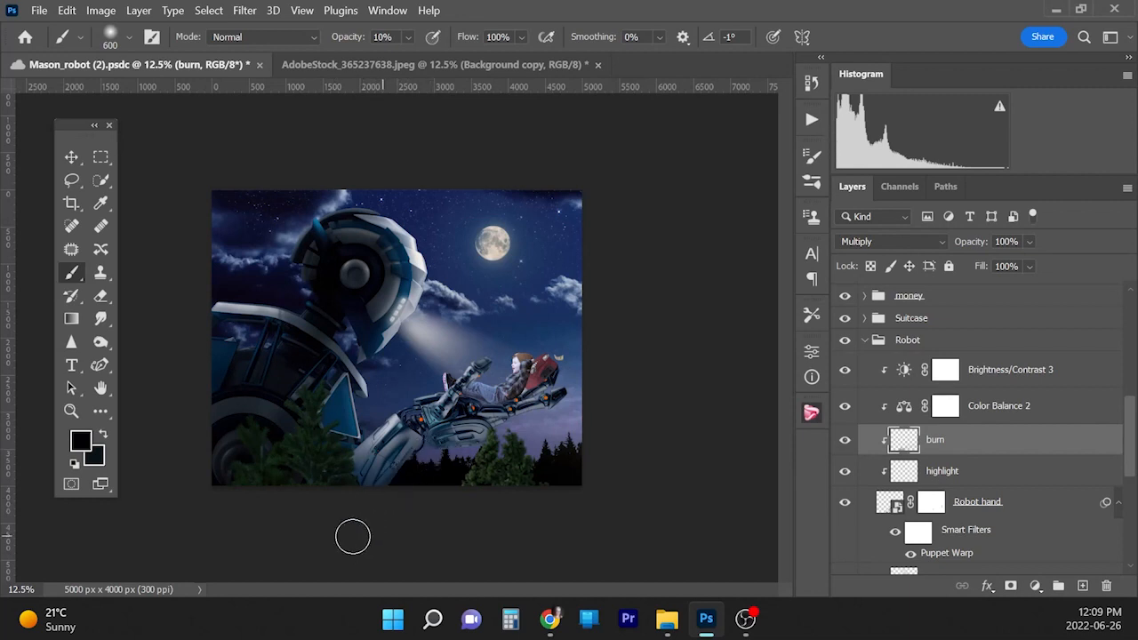
pyautogui.press('[')
pyautogui.press('[')
pyautogui.press('[')
pyautogui.press('[')
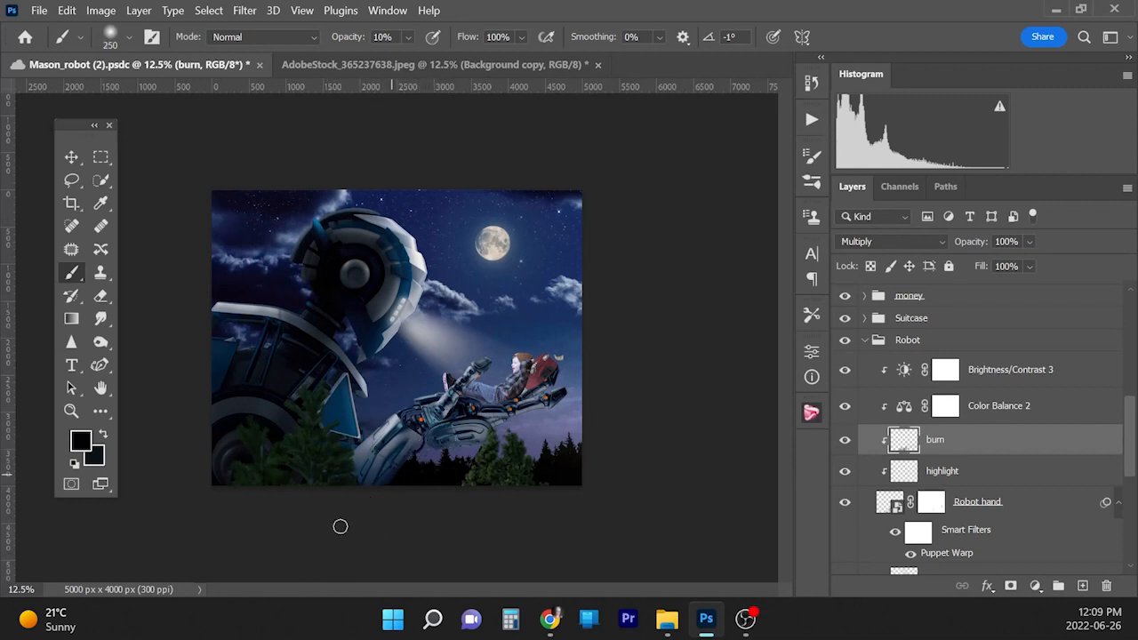
pyautogui.press(']')
pyautogui.press(']')
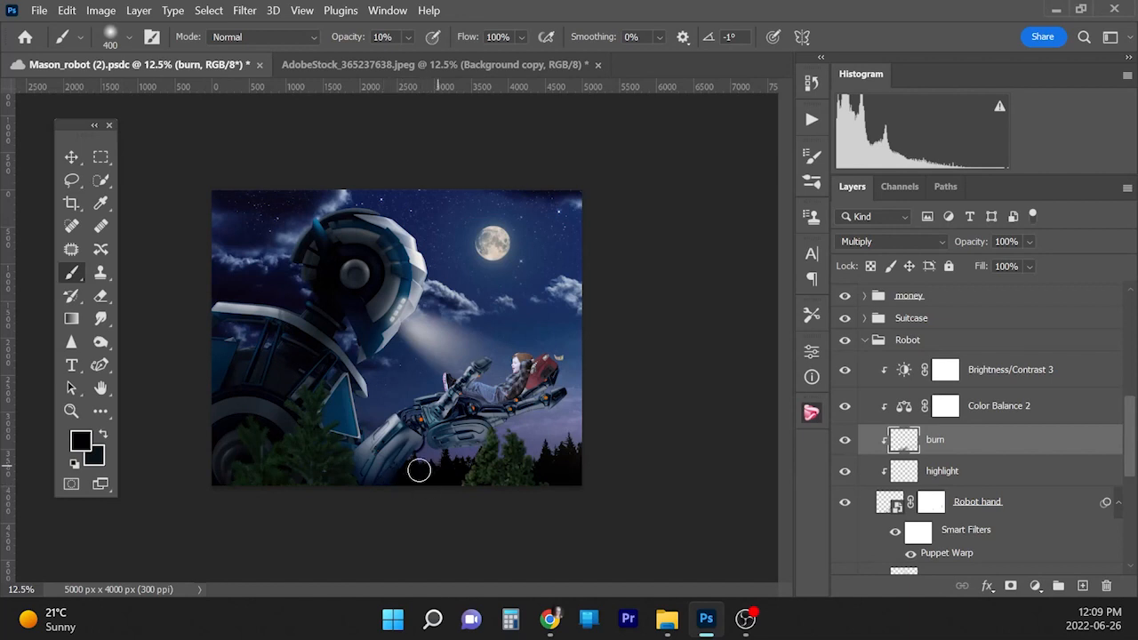
# Step: Paint soft black shading along the underside of the robot's forearm, palm and fingers, reducing the brush to about 100 px for the fingertips
pyautogui.press('[')
pyautogui.press('[')
pyautogui.press('[')
pyautogui.press('[')
pyautogui.press('[')
pyautogui.press('[')
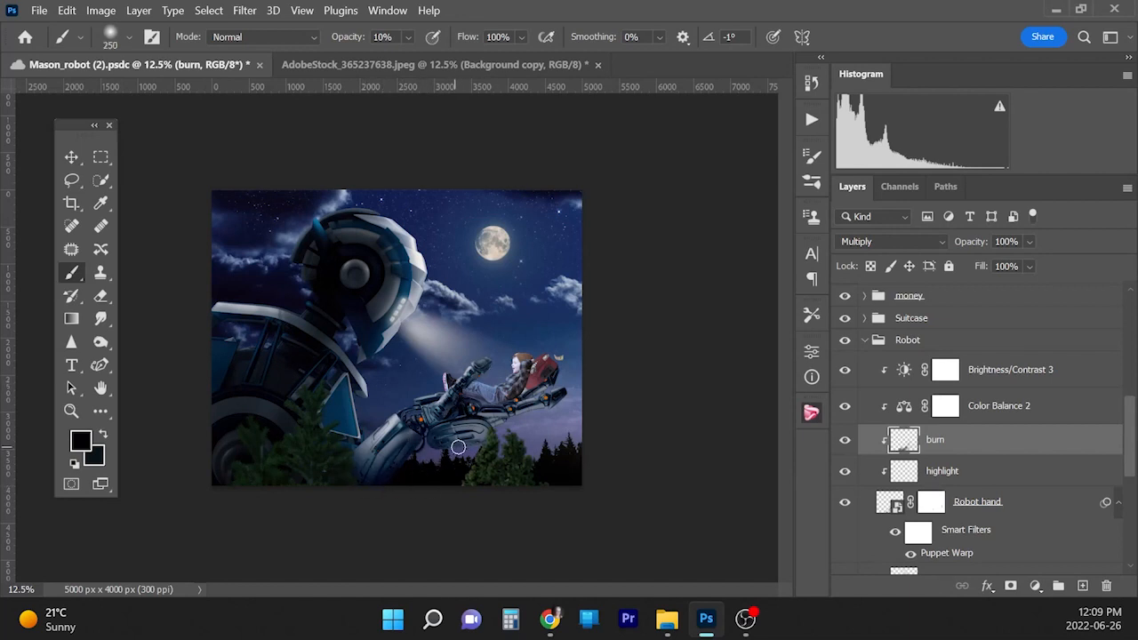
pyautogui.press(']')
pyautogui.press(']')
pyautogui.moveTo(487, 423)
pyautogui.mouseDown()
pyautogui.moveTo(531, 406)
pyautogui.moveTo(483, 442)
pyautogui.moveTo(389, 470)
pyautogui.mouseUp()
pyautogui.press('[')
pyautogui.press('[')
pyautogui.press('[')
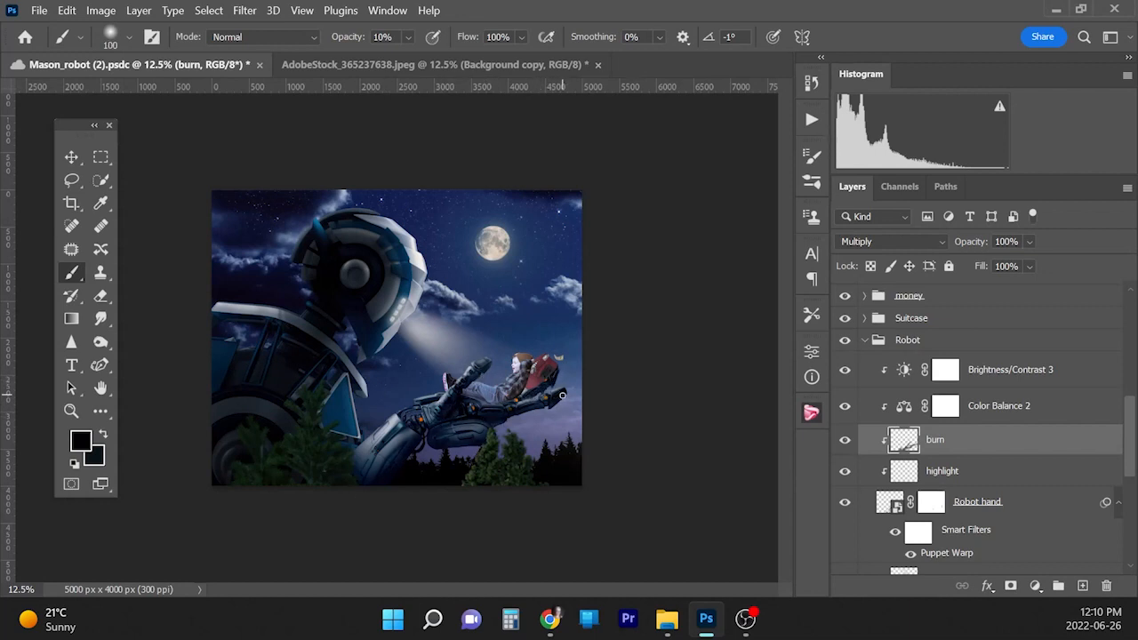
# Step: Sample off-white from the robot's helmet and brush soft highlights on the robot hand in its highlight layer with a 90 to 125 px brush
pyautogui.click(942, 470)
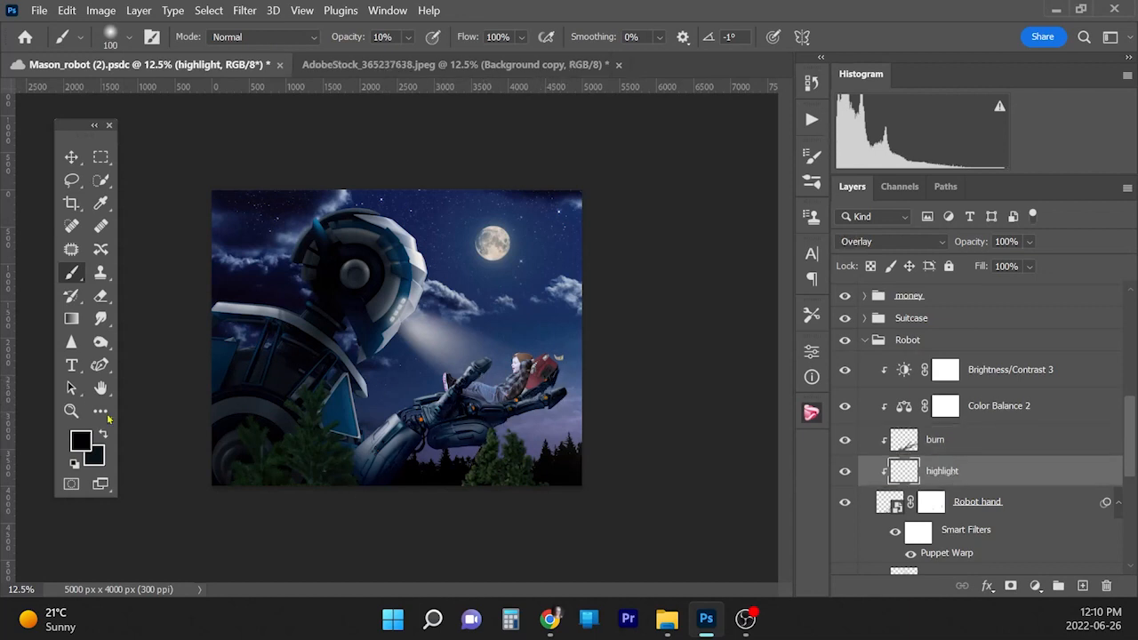
pyautogui.keyDown('alt'); pyautogui.click(418, 260); pyautogui.keyUp('alt')
pyautogui.press(']')
pyautogui.press(']')
pyautogui.press(']')
pyautogui.press('[')
pyautogui.press('[')
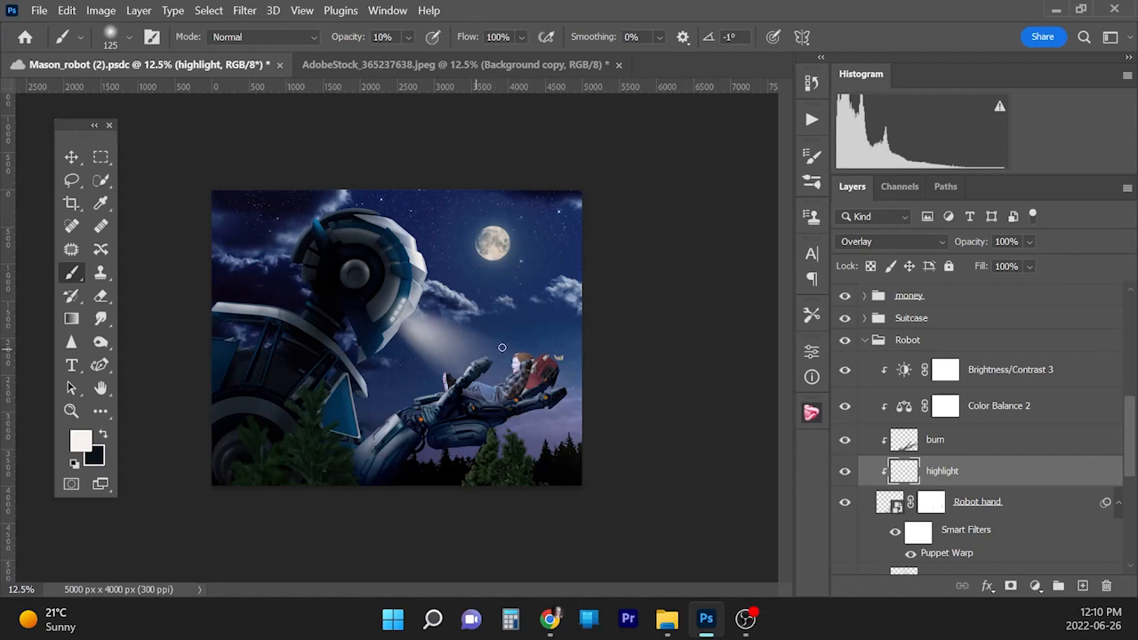
pyautogui.press('[')
pyautogui.press('[')
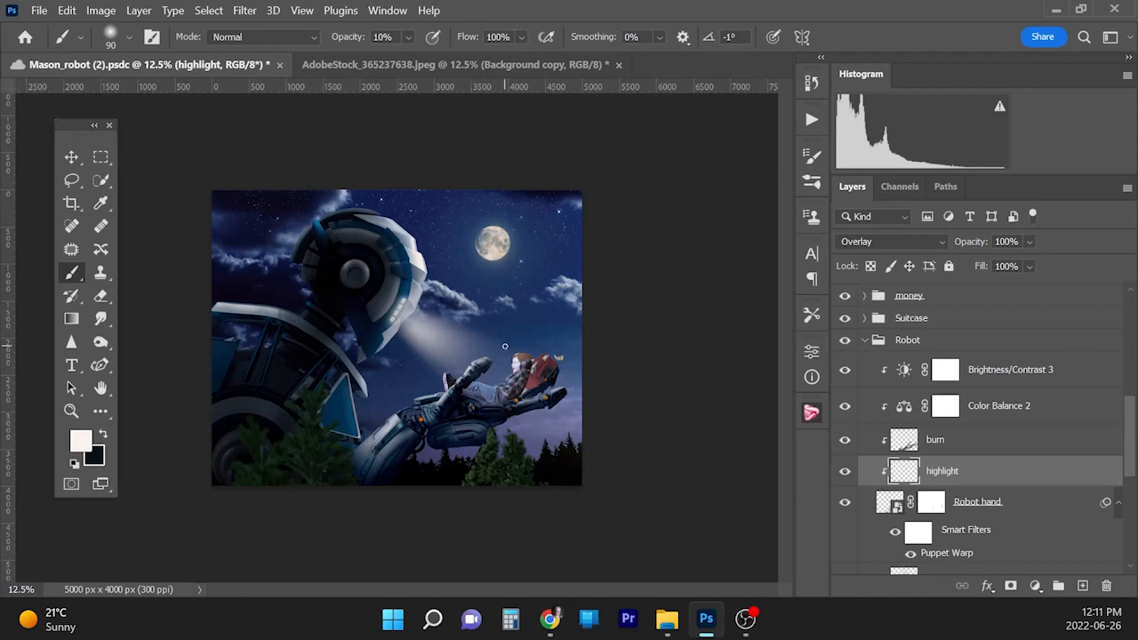
# Step: Add a clipped layer above the robot hand's highlight layer and set its blend mode to Overlay
pyautogui.click(1083, 587)
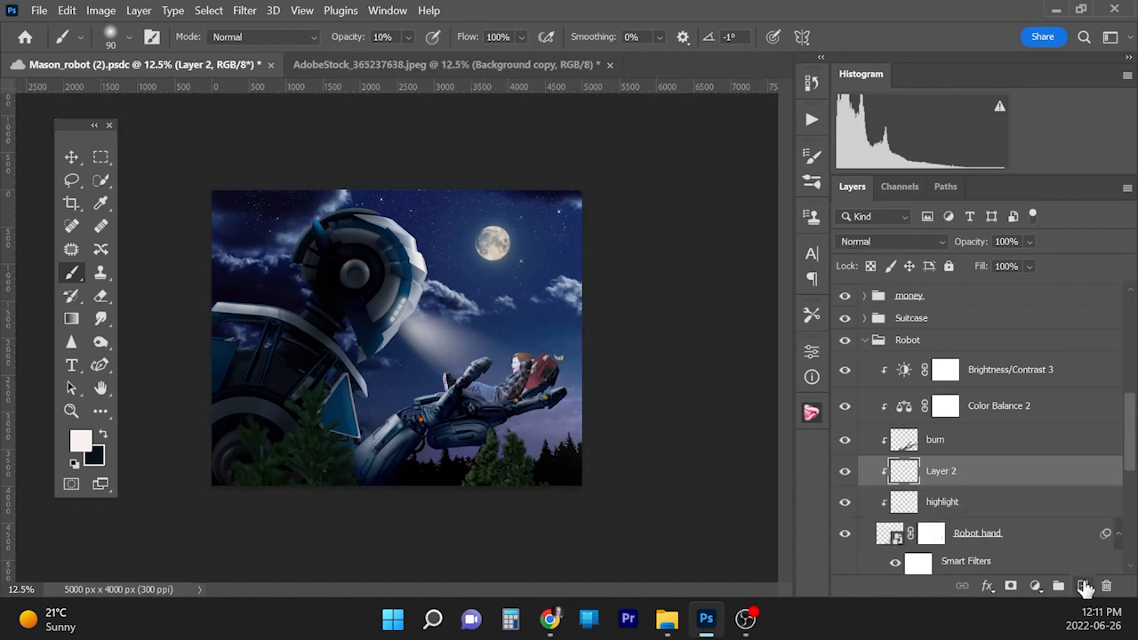
pyautogui.click(894, 242)
pyautogui.click(876, 365)
# Step: Add a clipped Overlay layer directly above the robot body's highlight layer, below Robot hand
pyautogui.scroll(-4, 987, 427)
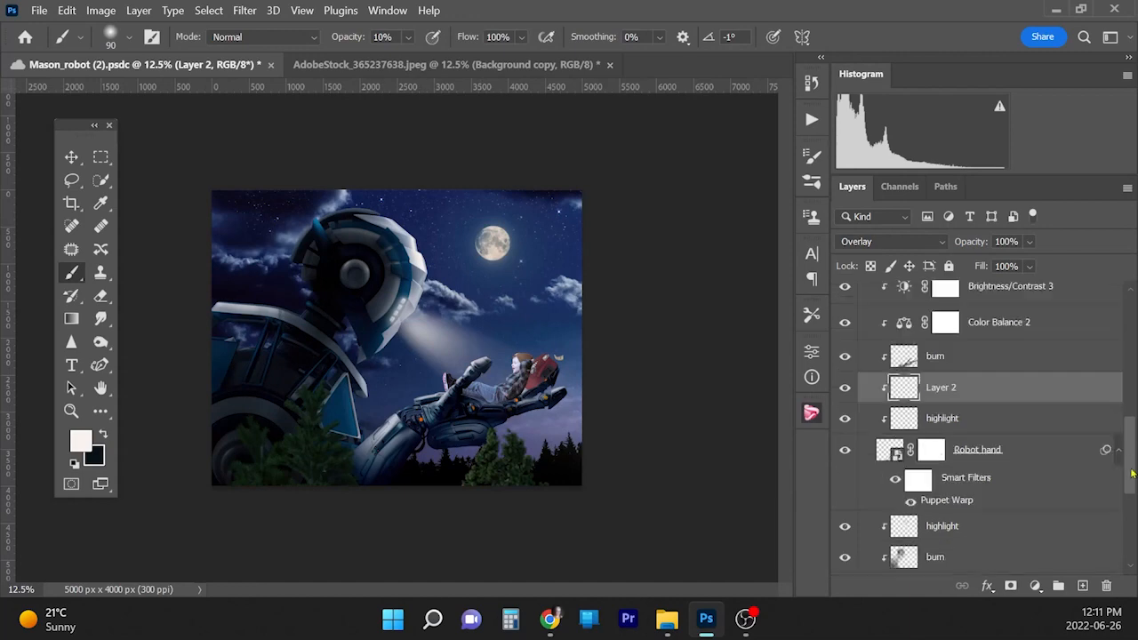
pyautogui.click(943, 450)
pyautogui.click(1082, 586)
pyautogui.rightClick(962, 450)
pyautogui.click(839, 406)
pyautogui.click(892, 241)
pyautogui.click(867, 445)
pyautogui.scroll(2, 987, 427)
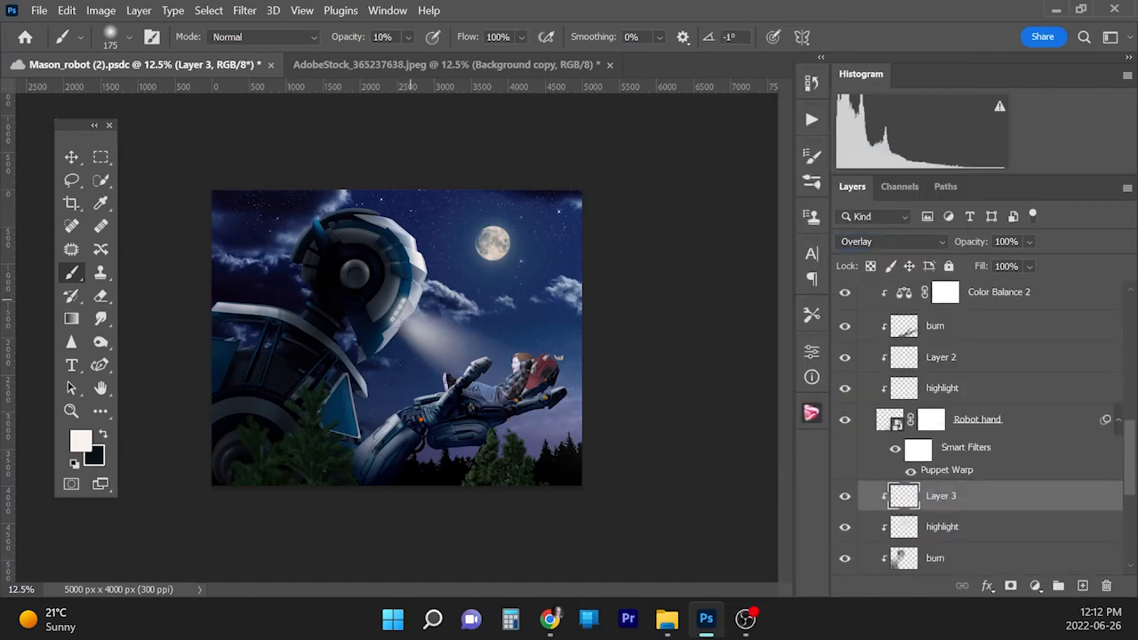
# Step: Brush soft off-white light onto the robot on the new Overlay layer with a 125 px brush, and select Layer 2 above the hand's highlights
pyautogui.press('[')
pyautogui.press('[')
pyautogui.press('[')
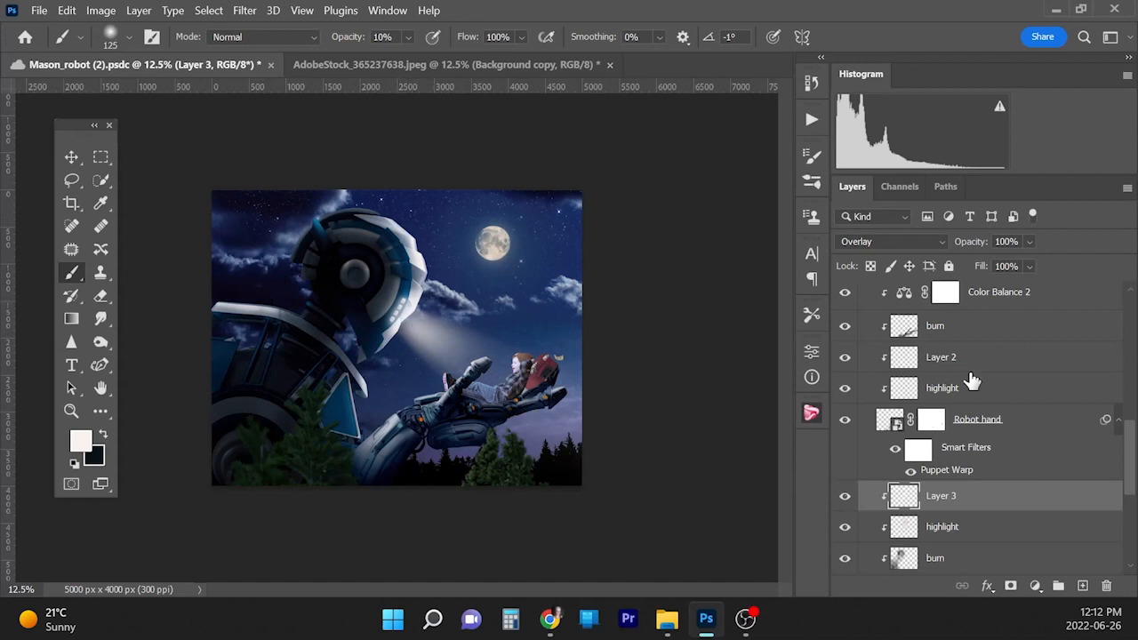
pyautogui.click(944, 359)
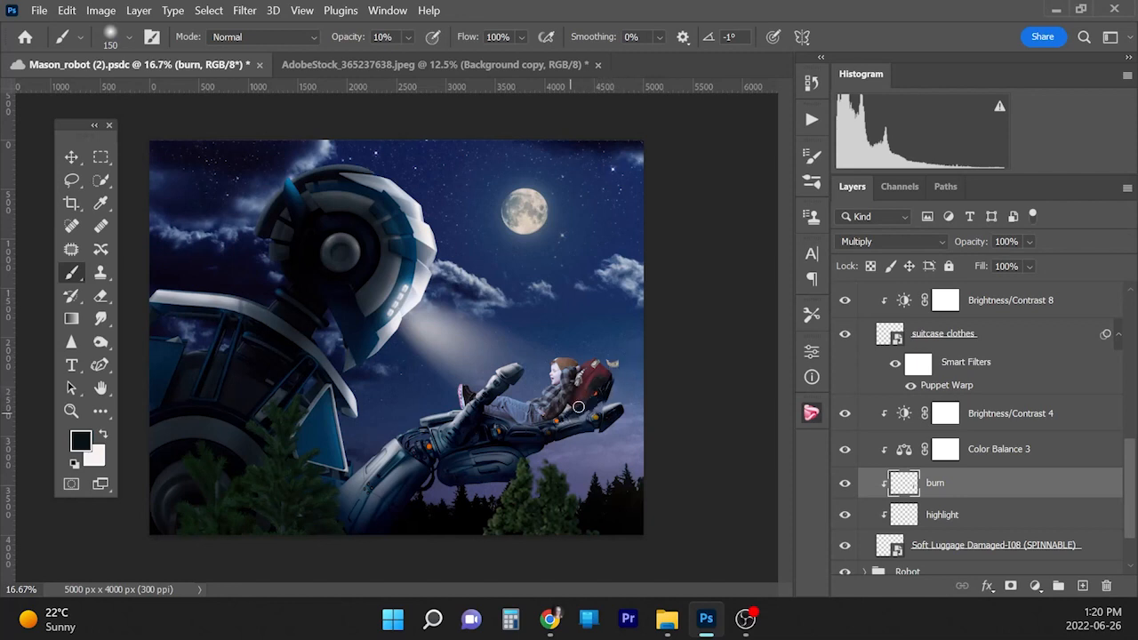
# Step: Paint soft dark shading on the red suitcase in its burn layer at 10% opacity, and toggle the layer's visibility to compare
pyautogui.press('[')
pyautogui.press('[')
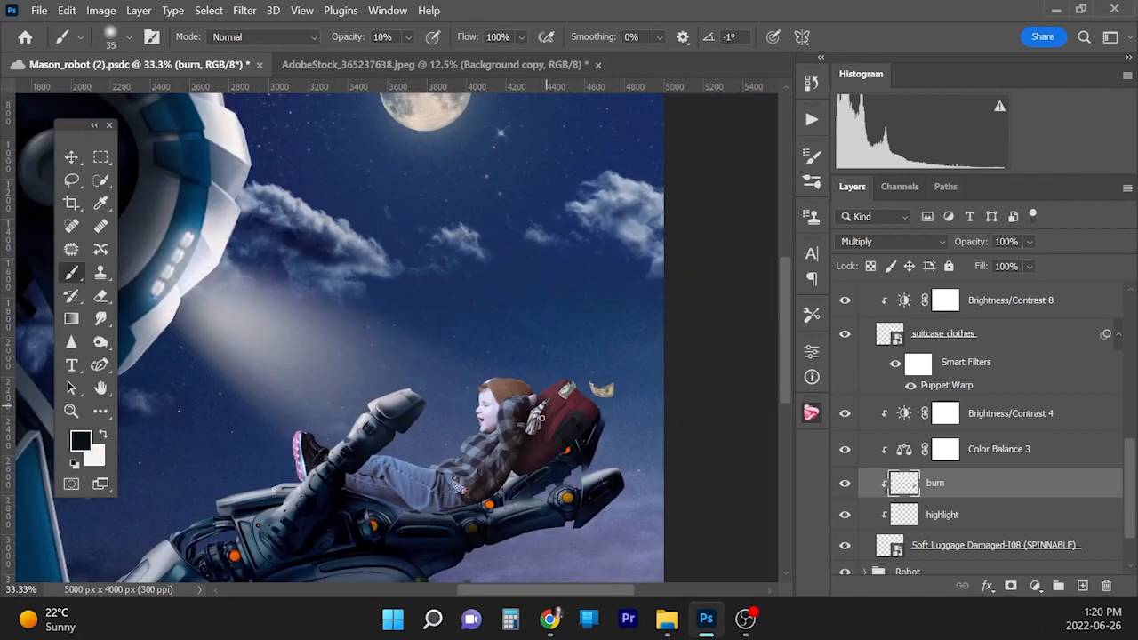
pyautogui.hotkey('ctrl', '+')
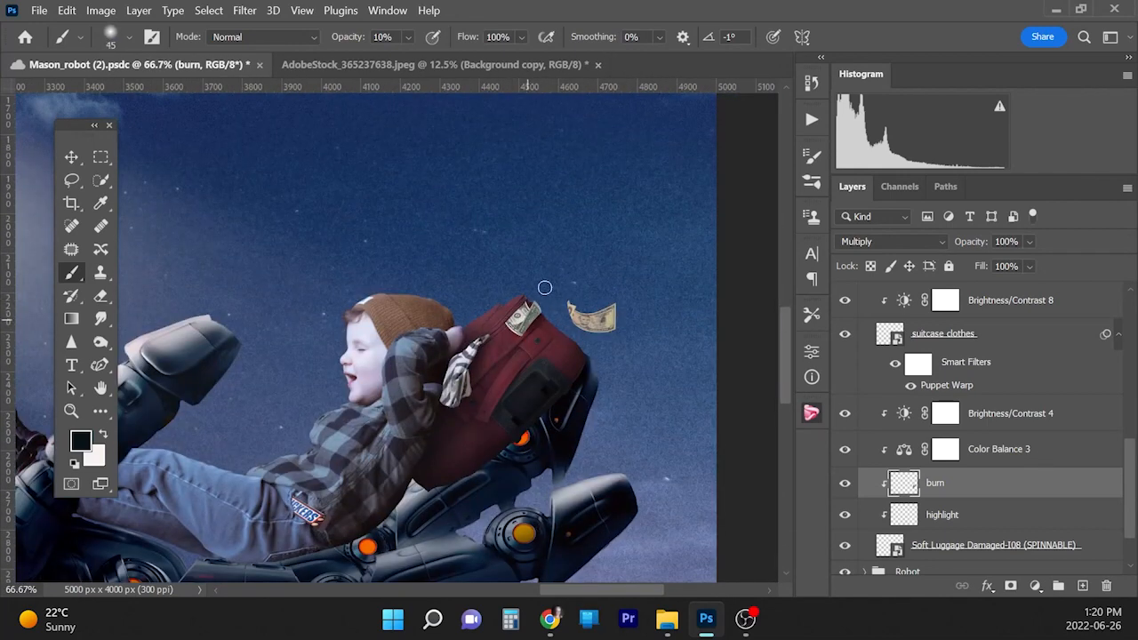
pyautogui.press('[')
pyautogui.press('[')
pyautogui.press('[')
pyautogui.press('[')
pyautogui.press(']')
pyautogui.press(']')
pyautogui.press(']')
pyautogui.press(']')
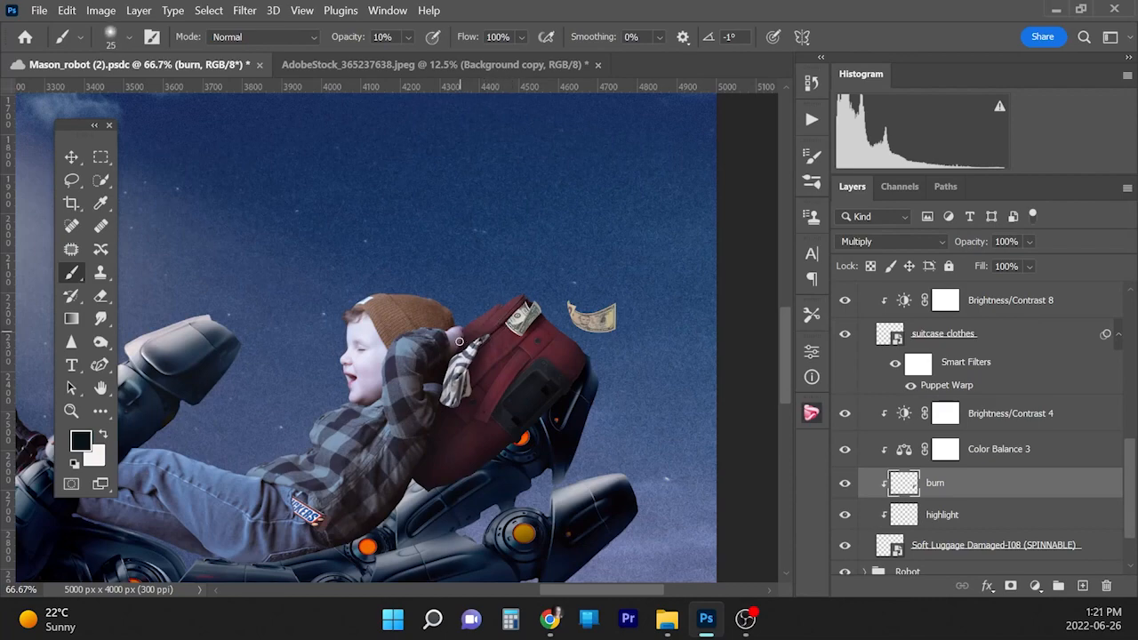
pyautogui.scroll(-4, 623, 400)
pyautogui.click(845, 482)
pyautogui.click(845, 483)
# Step: Swap to the off-white colour and brush fine highlights on the suitcase in its highlight layer, using a brush down to 15 px
pyautogui.click(942, 515)
pyautogui.click(103, 434)
pyautogui.scroll(2, 681, 383)
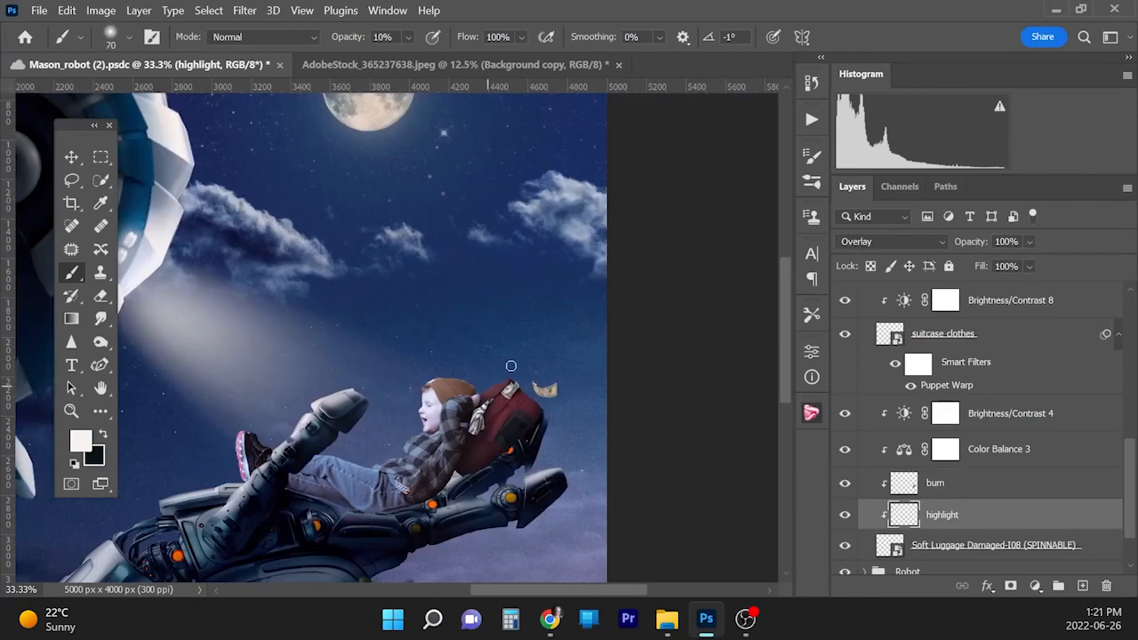
pyautogui.press('[')
pyautogui.press('[')
pyautogui.press('[')
pyautogui.press('[')
pyautogui.press('[')
pyautogui.press('[')
pyautogui.press('[')
pyautogui.press('[')
pyautogui.hotkey('ctrl', '-')
pyautogui.hotkey('ctrl', '-')
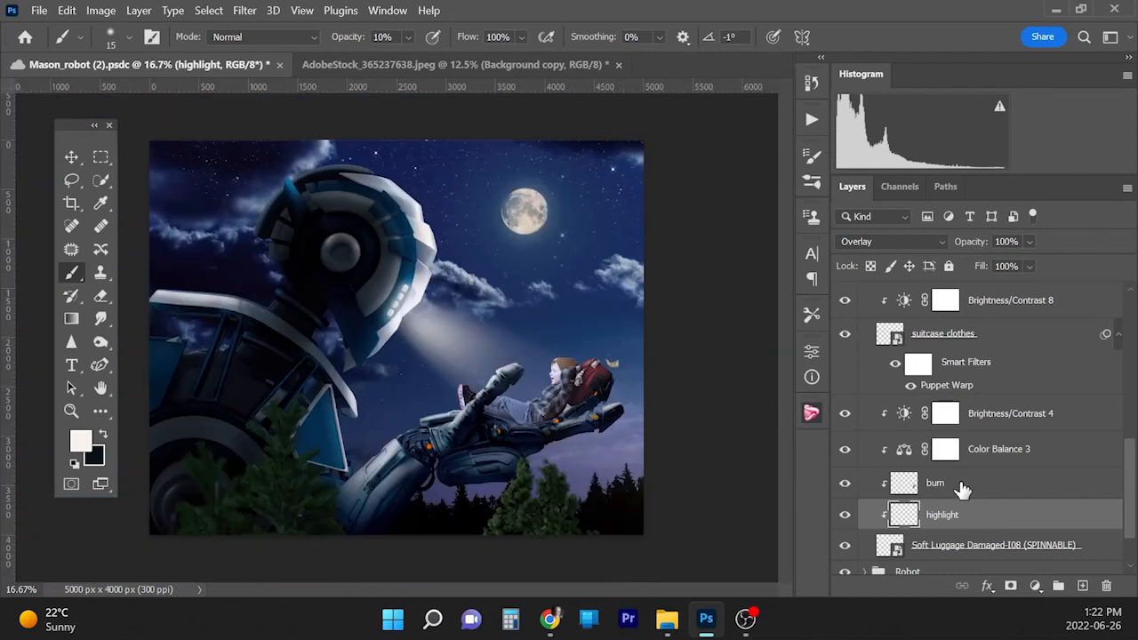
# Step: Add two layers clipped to suitcase clothes: highlight set to Overlay and, above it, burn set to Multiply
pyautogui.hotkey('ctrl', '+')
pyautogui.click(963, 334)
pyautogui.click(1083, 586)
pyautogui.click(1082, 586)
pyautogui.click(914, 243)
pyautogui.doubleClick(941, 365)
pyautogui.write('highlight')
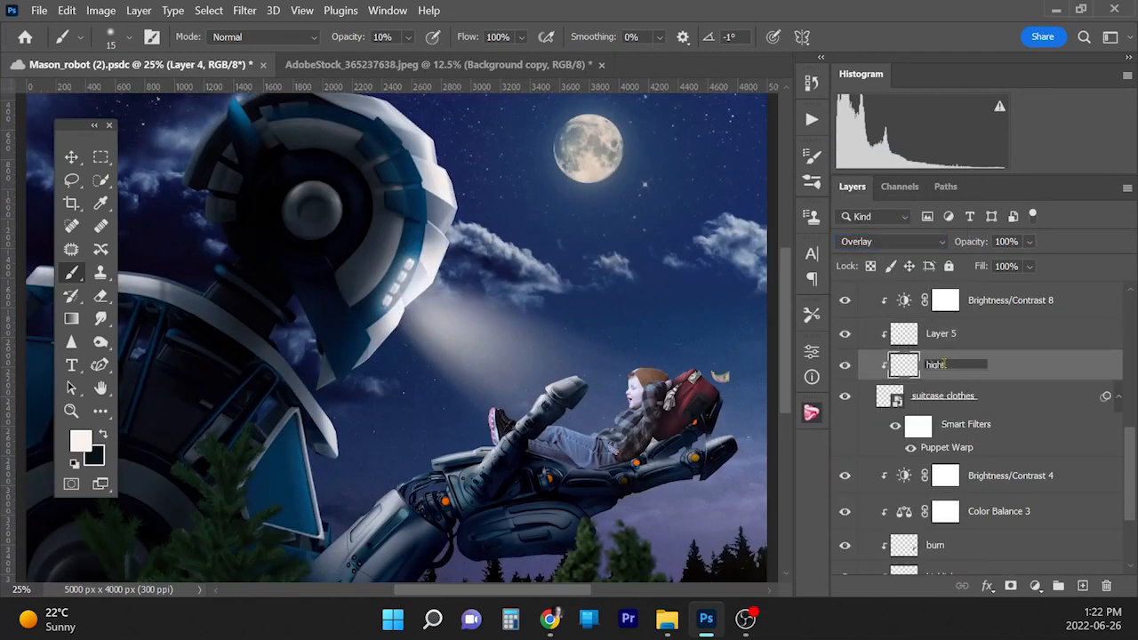
pyautogui.doubleClick(941, 334)
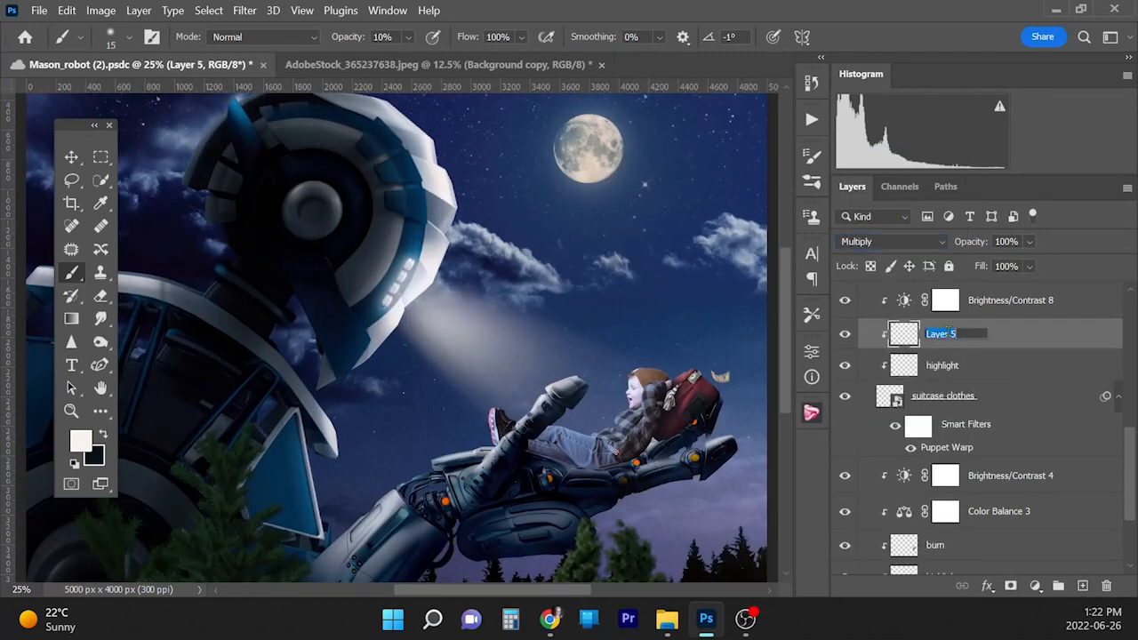
pyautogui.write('burn')
pyautogui.press('Return')
# Step: Swap to the dark colour and shade the striped garment on its burn layer with a soft brush of about 20 px
pyautogui.press('x')
pyautogui.scroll(3, 765, 339)
pyautogui.hscroll(2, 621, 572)
pyautogui.press(']')
pyautogui.press(']')
pyautogui.press(']')
pyautogui.press(']')
pyautogui.press(']')
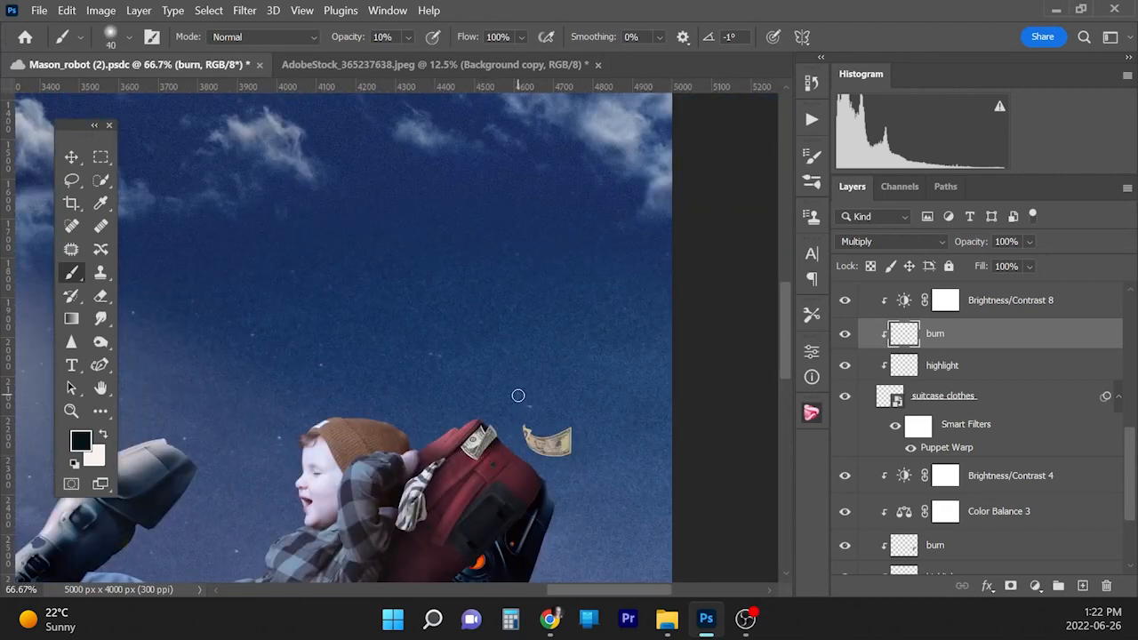
pyautogui.press('[')
pyautogui.press('[')
pyautogui.press('[')
pyautogui.press('[')
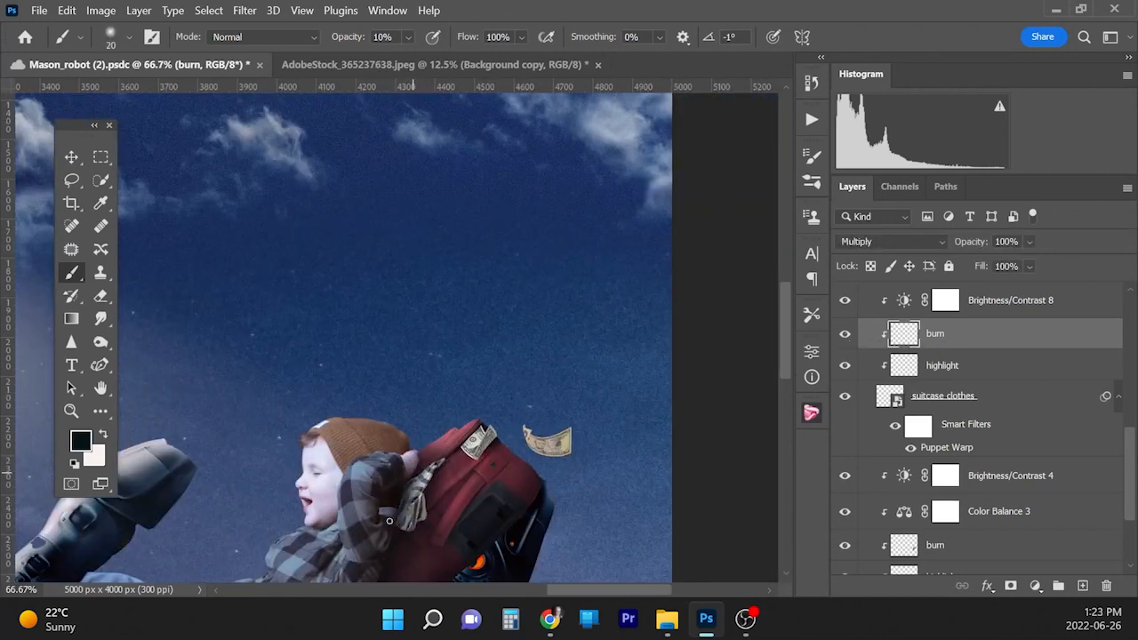
# Step: Shade the finer folds of the striped garment on its burn layer with a smaller brush of about 10 px
pyautogui.press('[')
pyautogui.press('[')
pyautogui.press('[')
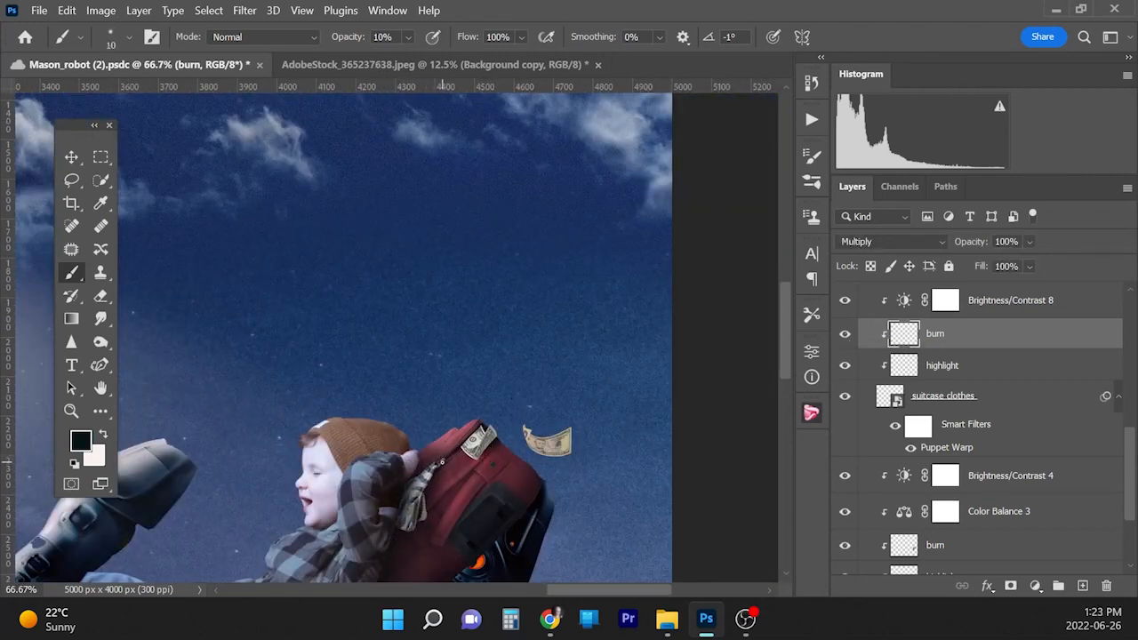
pyautogui.press(']')
pyautogui.hotkey('ctrl', '-')
pyautogui.hotkey('ctrl', '-')
pyautogui.hotkey('ctrl', '-')
# Step: Swap to the off-white colour and brush fine highlights on the garment in its highlight layer with a 7 px brush
pyautogui.click(979, 365)
pyautogui.hotkey('ctrl', '+')
pyautogui.hotkey('ctrl', '+')
pyautogui.hotkey('ctrl', '+')
pyautogui.press('x')
pyautogui.press('[')
pyautogui.press('[')
pyautogui.press('[')
pyautogui.press('[')
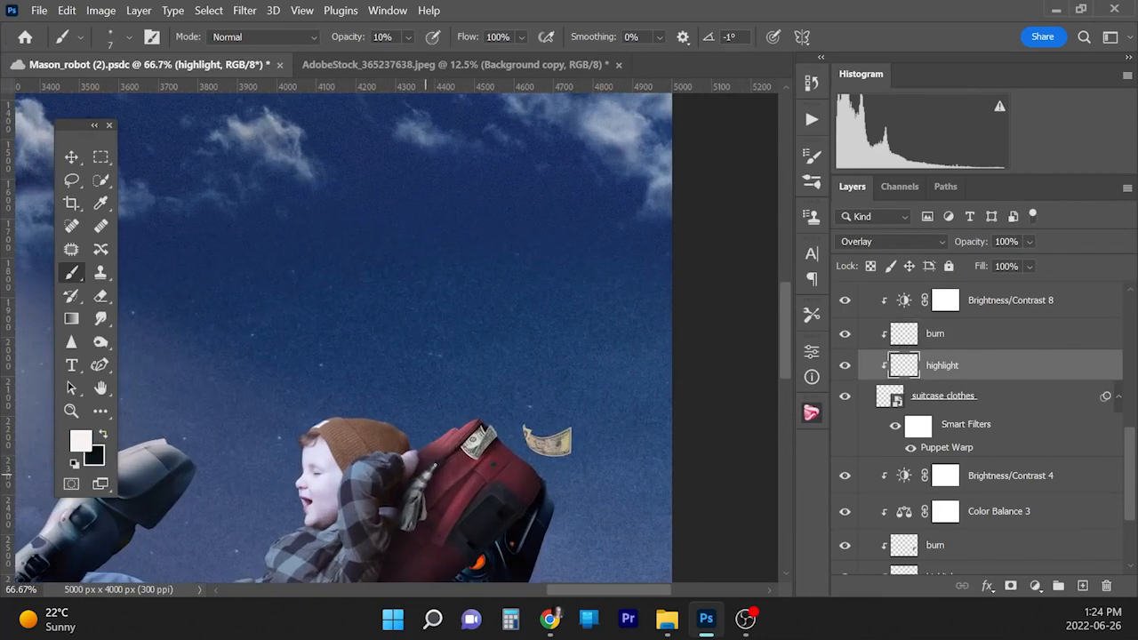
pyautogui.hotkey('ctrl', '-')
pyautogui.hotkey('ctrl', '-')
pyautogui.hotkey('ctrl', '-')
pyautogui.hotkey('ctrl', '+')
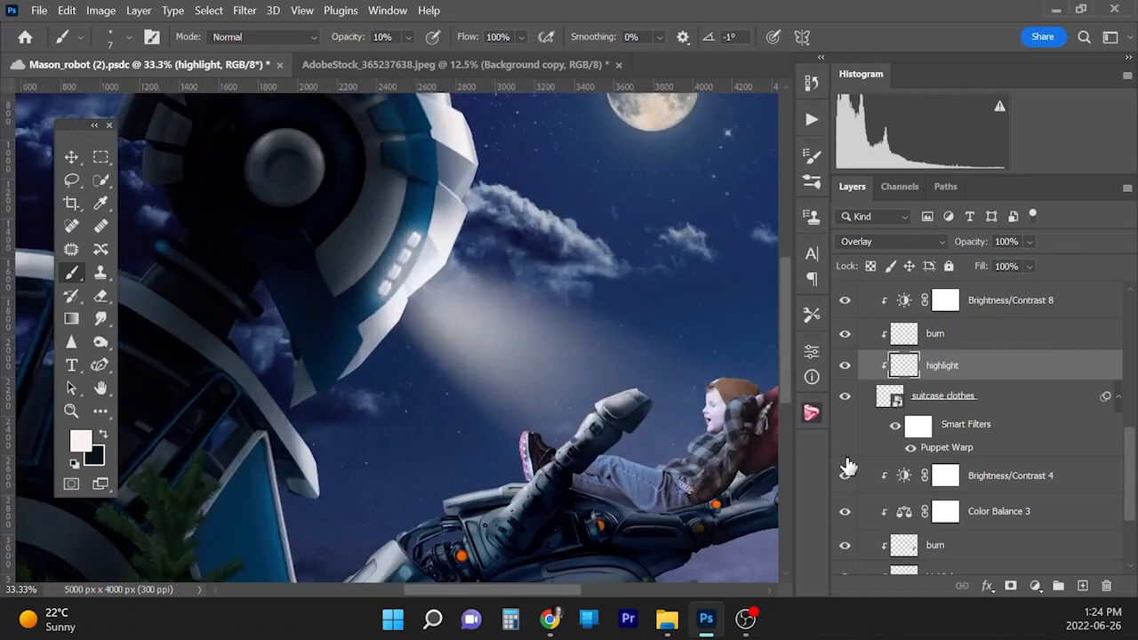
# Step: Open the money group, add a Color Balance adjustment clipped to its lower bill layer, and adjust the colour tones
pyautogui.scroll(3, 991, 342)
pyautogui.click(864, 328)
pyautogui.click(864, 465)
pyautogui.click(1014, 525)
pyautogui.click(1035, 586)
pyautogui.click(1024, 422)
pyautogui.moveTo(520, 590); pyautogui.dragTo(590, 591)
pyautogui.moveTo(661, 345); pyautogui.dragTo(650, 346)
pyautogui.moveTo(661, 288); pyautogui.dragTo(673, 298)
pyautogui.click(758, 189)
pyautogui.keyDown('alt'); pyautogui.click(848, 542); pyautogui.keyUp('alt')
# Step: Add a Brightness/Contrast adjustment above the Color Balance layer and clip it to the same bill
pyautogui.click(1036, 586)
pyautogui.click(1024, 310)
pyautogui.hotkey('ctrl', 'alt', 'g')
pyautogui.click(758, 188)
pyautogui.scroll(-2, 1014, 480)
# Step: Add two layers clipped to the tucked bill: highlight set to Overlay and, above it, burn set to Multiply
pyautogui.click(1014, 517)
pyautogui.doubleClick(1083, 586)
pyautogui.click(892, 242)
pyautogui.click(902, 237)
pyautogui.doubleClick(941, 548)
pyautogui.write('highlight')
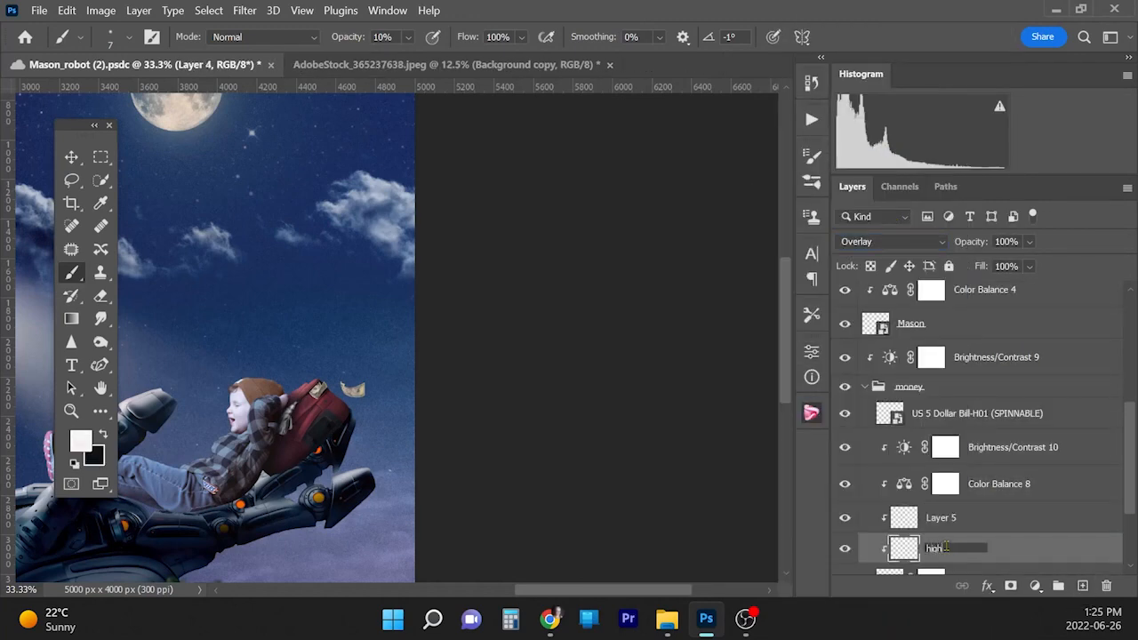
pyautogui.doubleClick(940, 518)
pyautogui.write('burn')
# Step: Brush off-white highlights on the tucked bill in its highlight layer at 15 px, and shade it dark on its burn layer
pyautogui.click(945, 548)
pyautogui.hotkey('ctrl', '+')
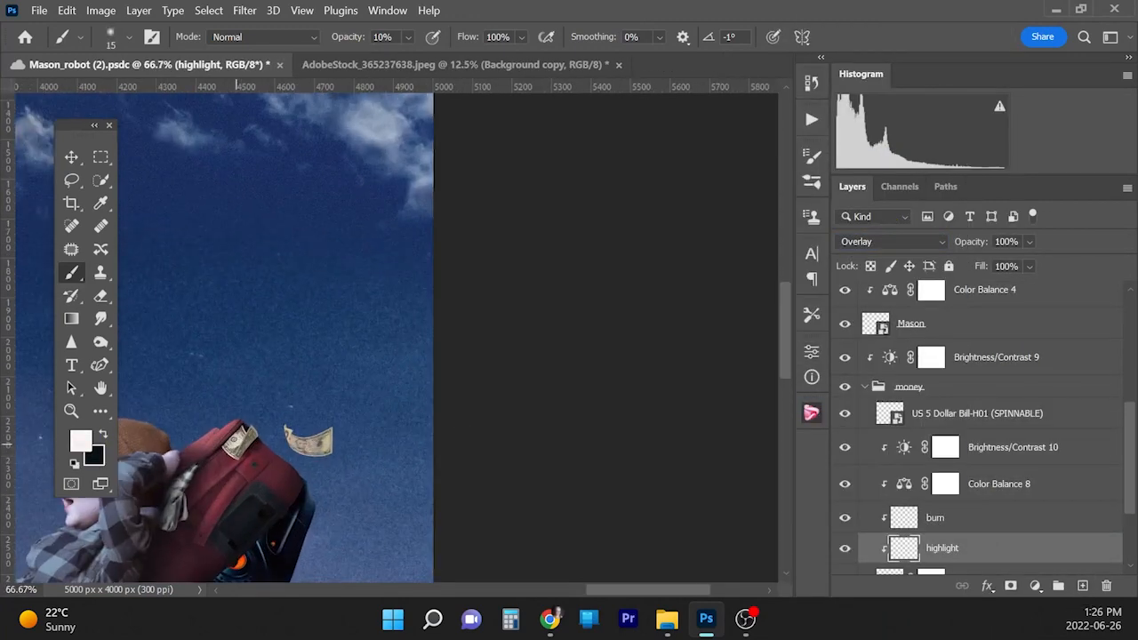
pyautogui.click(934, 518)
pyautogui.press('x')
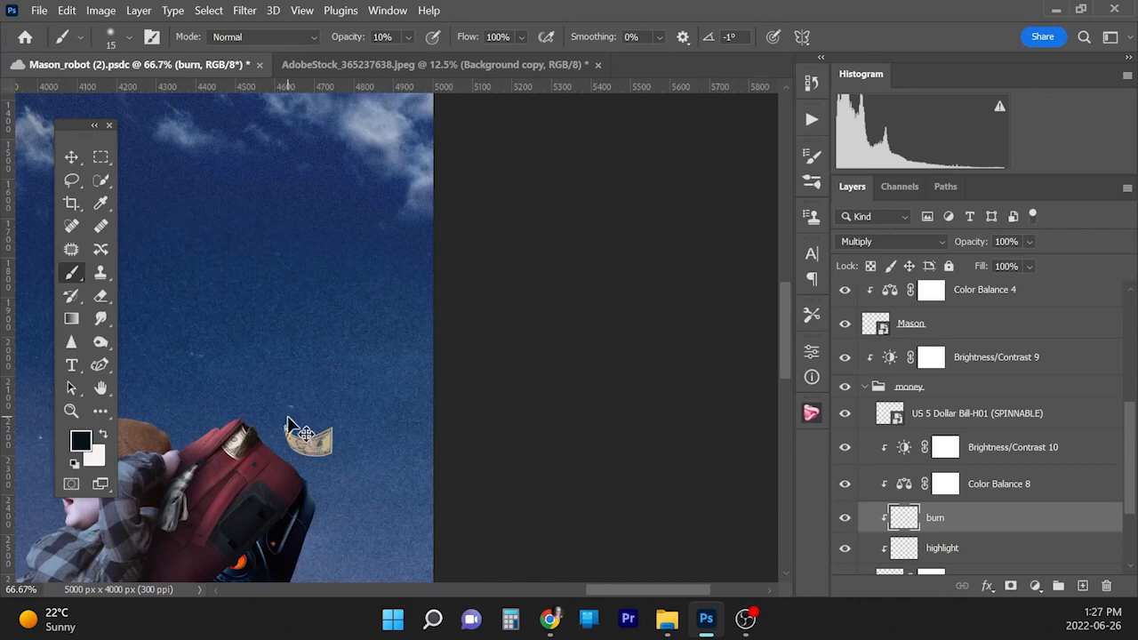
# Step: Step through the brush stroke history to compare the tucked bill's shading and return to a chosen stroke
pyautogui.hotkey('ctrl', '-')
pyautogui.click(811, 83)
pyautogui.click(723, 335)
pyautogui.scroll(2, 698, 294)
pyautogui.click(683, 290)
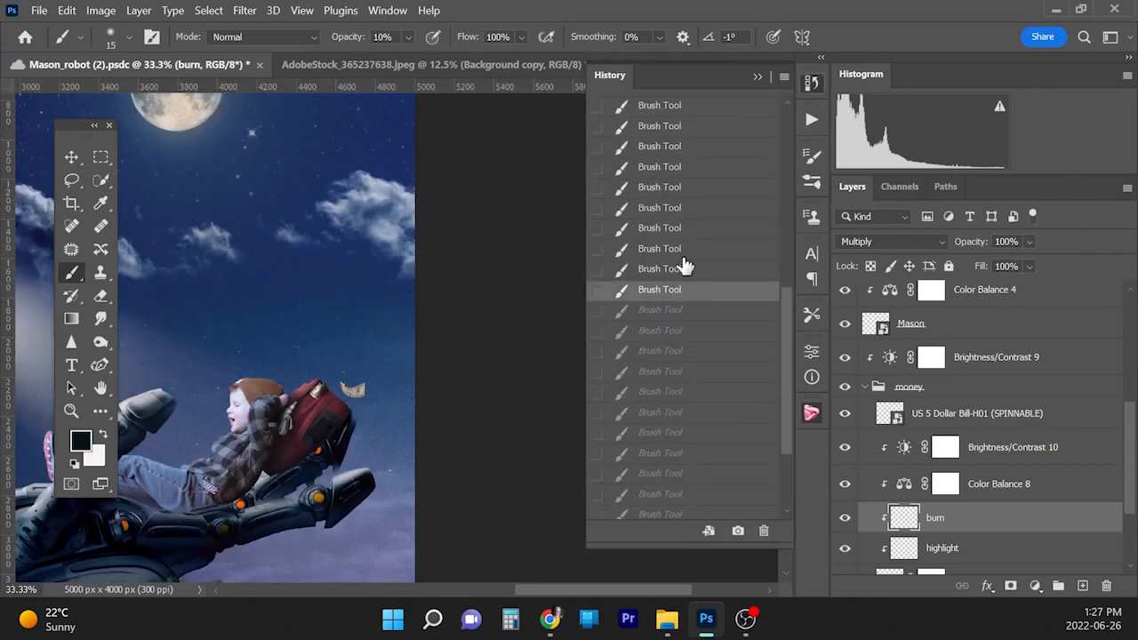
pyautogui.click(683, 218)
pyautogui.scroll(2, 687, 258)
pyautogui.click(711, 178)
pyautogui.scroll(1, 747, 267)
pyautogui.hotkey('ctrl', '+')
pyautogui.click(710, 239)
pyautogui.click(690, 321)
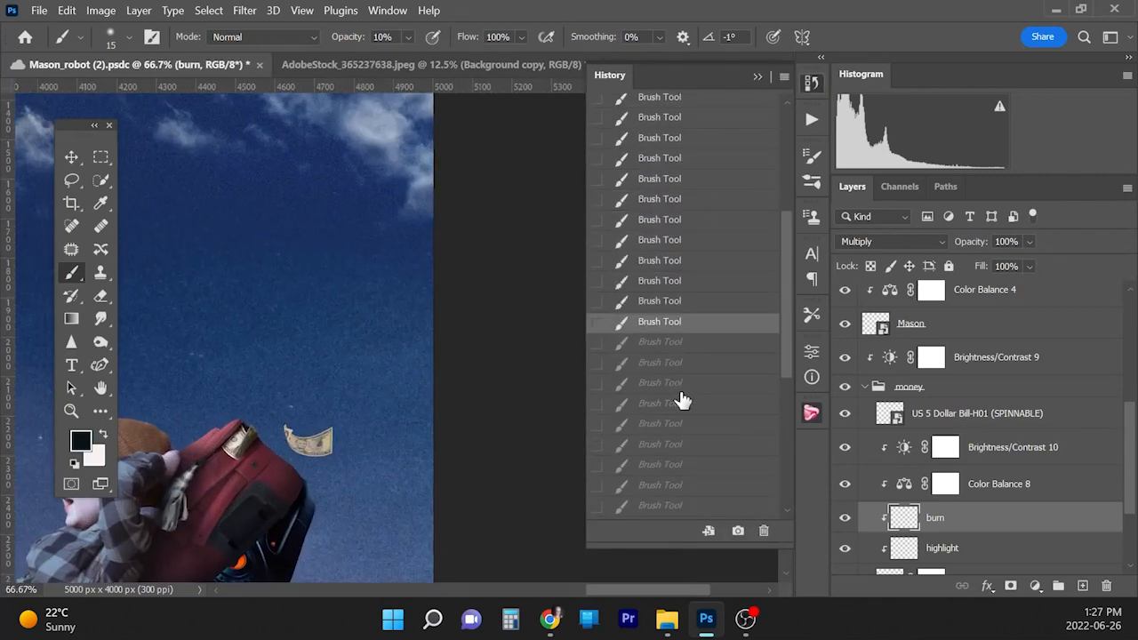
pyautogui.click(679, 444)
pyautogui.scroll(-3, 676, 418)
pyautogui.click(668, 378)
# Step: Shade the upper edge of the tucked bill on its burn layer, reducing the brush to 8 px
pyautogui.click(128, 36)
pyautogui.moveTo(244, 414)
pyautogui.mouseDown()
pyautogui.moveTo(267, 447)
pyautogui.moveTo(252, 429)
pyautogui.mouseUp()
pyautogui.press('[')
pyautogui.press('[')
pyautogui.press('[')
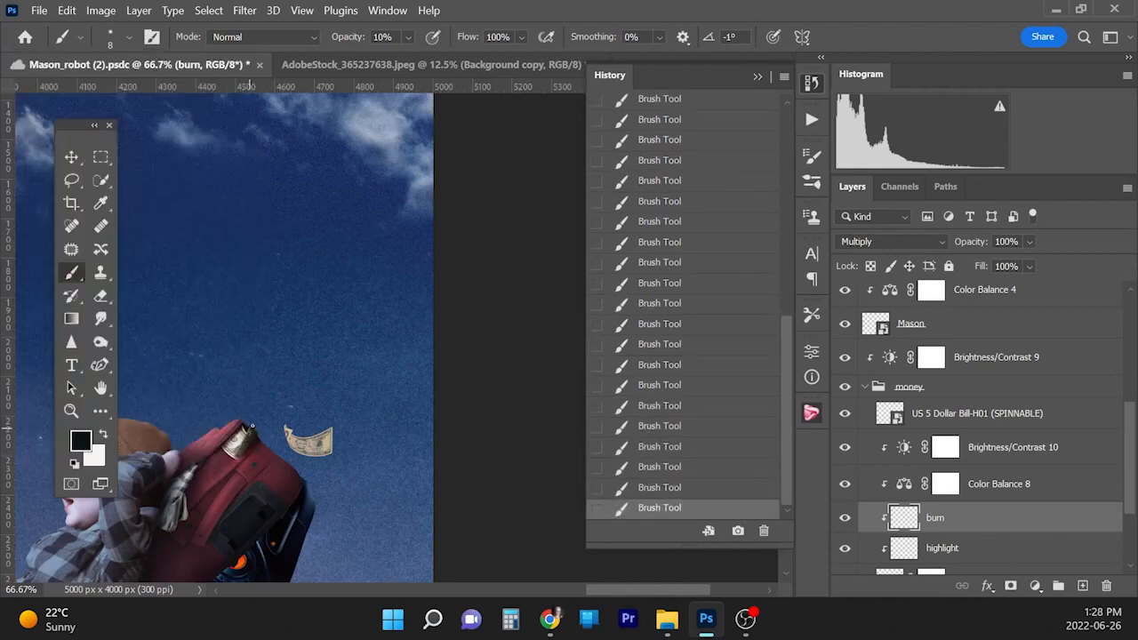
pyautogui.click(252, 429)
pyautogui.hotkey('ctrl', '-')
pyautogui.hotkey('ctrl', '-')
pyautogui.click(812, 82)
pyautogui.hotkey('ctrl', '+')
pyautogui.hotkey('ctrl', '+')
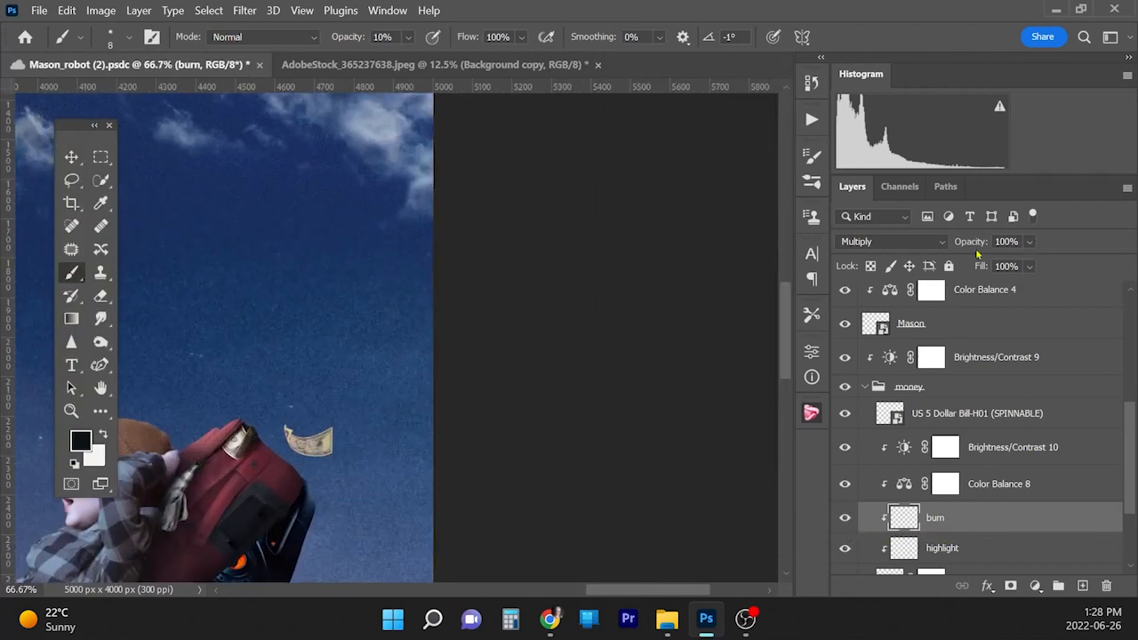
# Step: Add a layer mask to the tucked bill's burn layer and swap the colours, using a soft 30 px brush
pyautogui.click(1012, 586)
pyautogui.press('x')
pyautogui.press(']')
pyautogui.press(']')
pyautogui.press(']')
pyautogui.press(']')
pyautogui.press(']')
pyautogui.press(']')
pyautogui.hotkey('ctrl', '-')
pyautogui.hotkey('ctrl', '-')
# Step: Add two layers clipped to US 5 Dollar Bill-H01 (SPINNABLE): highlight set to Overlay and, above it, burn set to Multiply
pyautogui.click(1022, 413)
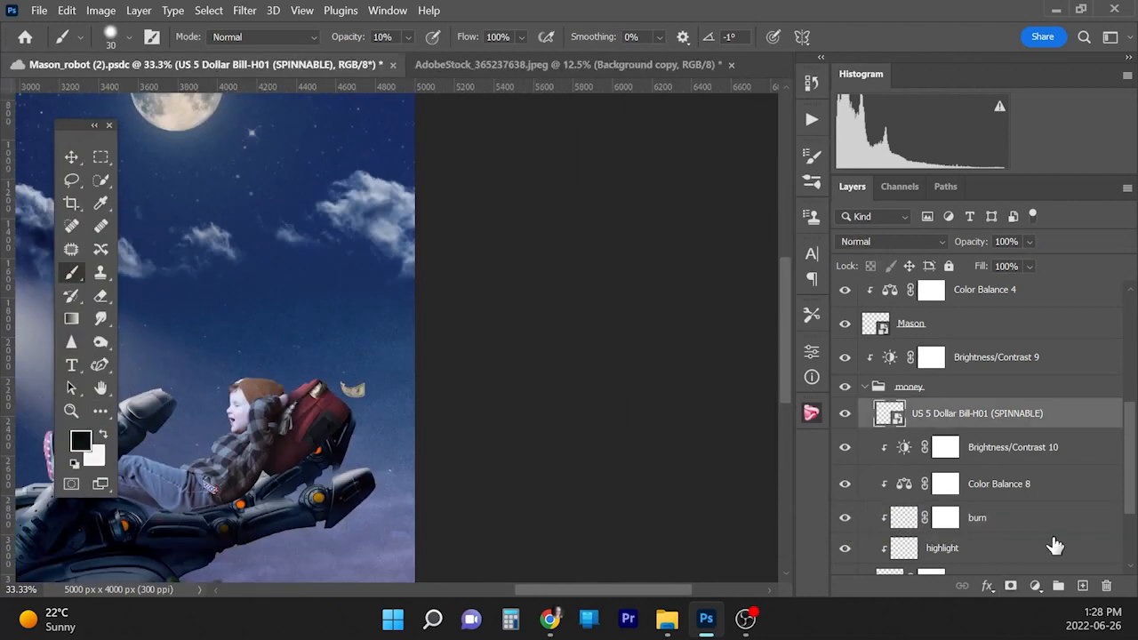
pyautogui.click(1083, 586)
pyautogui.click(1083, 586)
pyautogui.rightClick(991, 445)
pyautogui.click(854, 356)
pyautogui.click(892, 242)
pyautogui.click(868, 427)
pyautogui.doubleClick(945, 444)
pyautogui.write('highlight')
pyautogui.doubleClick(941, 413)
pyautogui.write('burn')
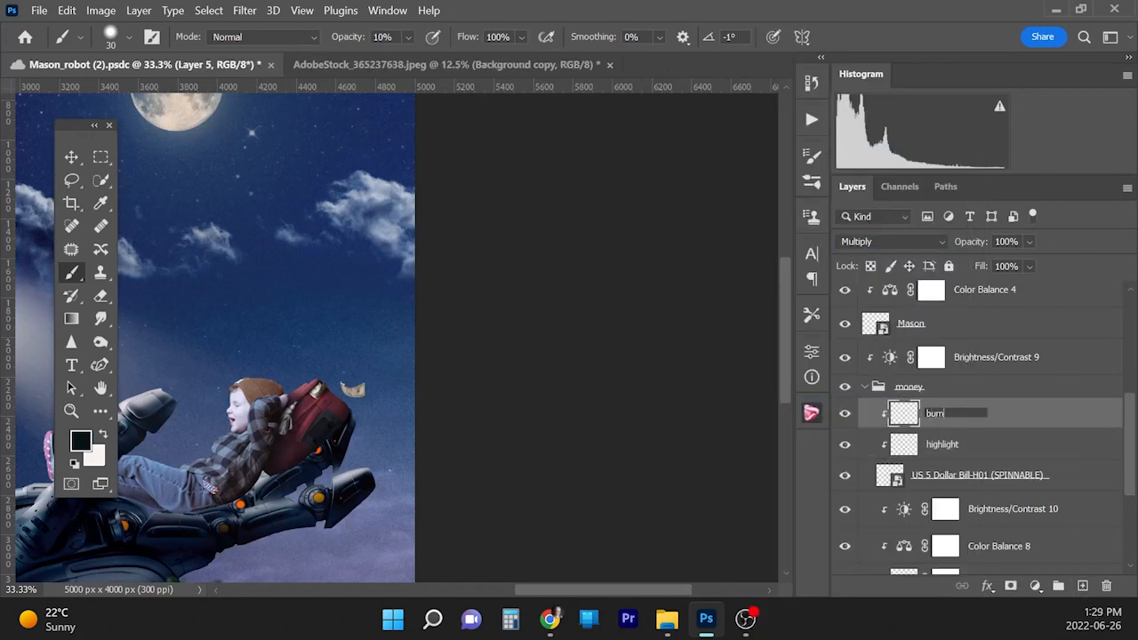
# Step: Brush fine off-white highlights on the flying bill in its highlight layer with a 7 px brush
pyautogui.click(944, 444)
pyautogui.click(103, 434)
pyautogui.scroll(3, 182, 342)
pyautogui.press('[')
pyautogui.press('[')
pyautogui.press('[')
pyautogui.press('[')
pyautogui.press('[')
pyautogui.press('[')
pyautogui.press('[')
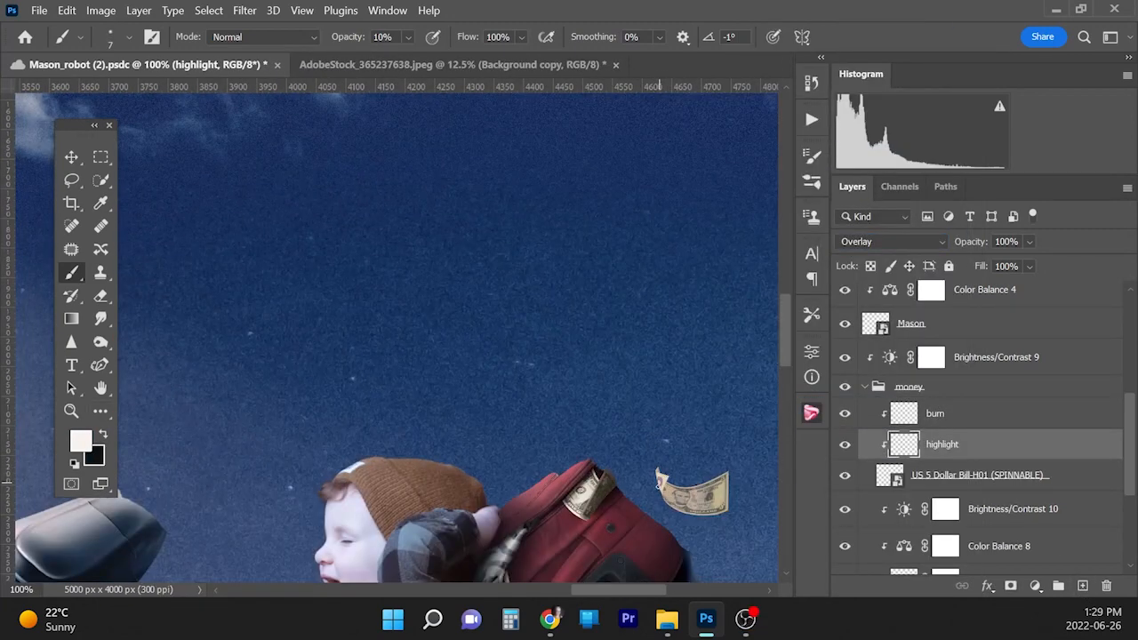
# Step: Swap to the dark colour and shade the folded end of the flying bill on its burn layer with a 9 px brush
pyautogui.click(129, 37)
pyautogui.click(135, 92)
pyautogui.press('Return')
pyautogui.click(909, 387)
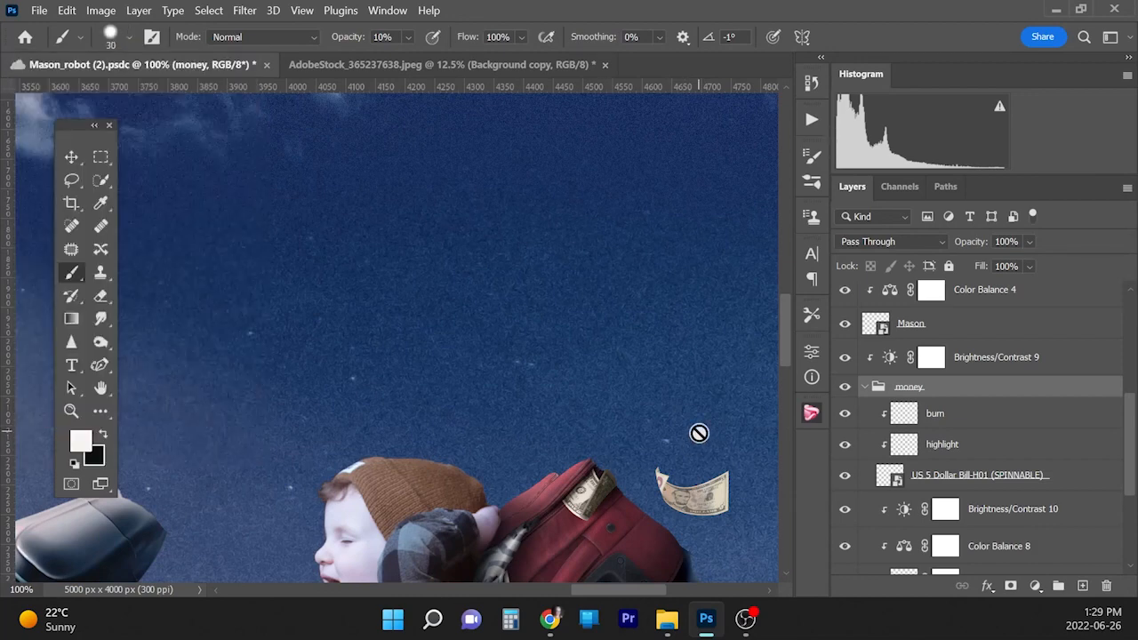
pyautogui.press('x')
pyautogui.click(936, 413)
pyautogui.press('[')
pyautogui.press('[')
pyautogui.press('[')
pyautogui.press('[')
pyautogui.press('[')
pyautogui.moveTo(667, 478); pyautogui.dragTo(663, 496)
pyautogui.press('x')
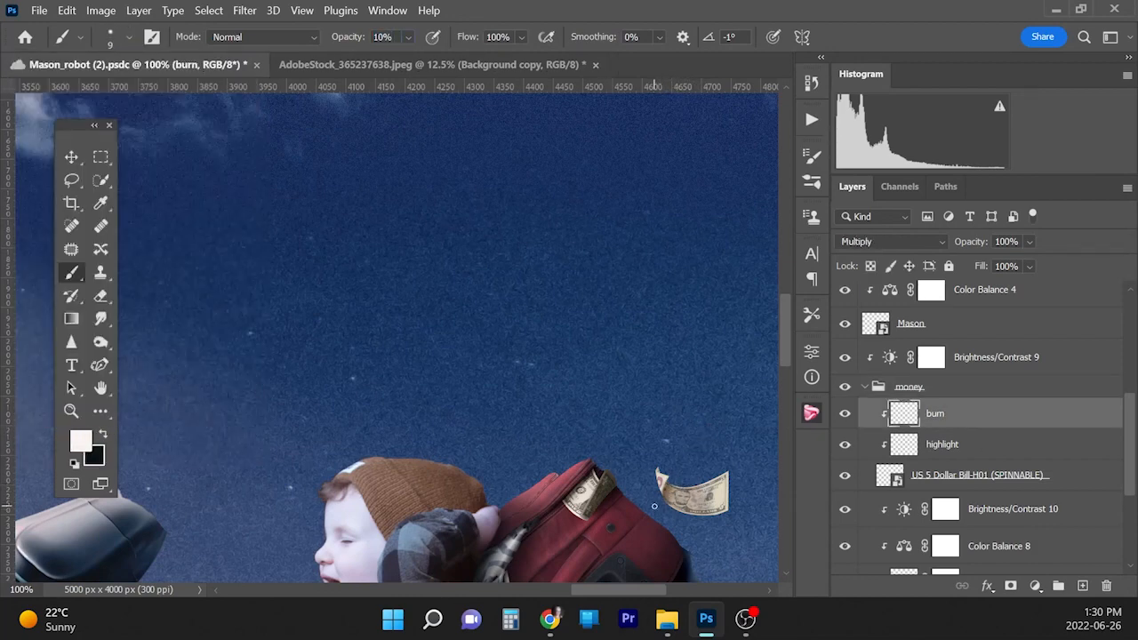
# Step: Shade the flying bill's surface on its burn layer with a soft 40 px dark brush, and refine it at 5 px
pyautogui.press('x')
pyautogui.press(']')
pyautogui.press(']')
pyautogui.press(']')
pyautogui.press(']')
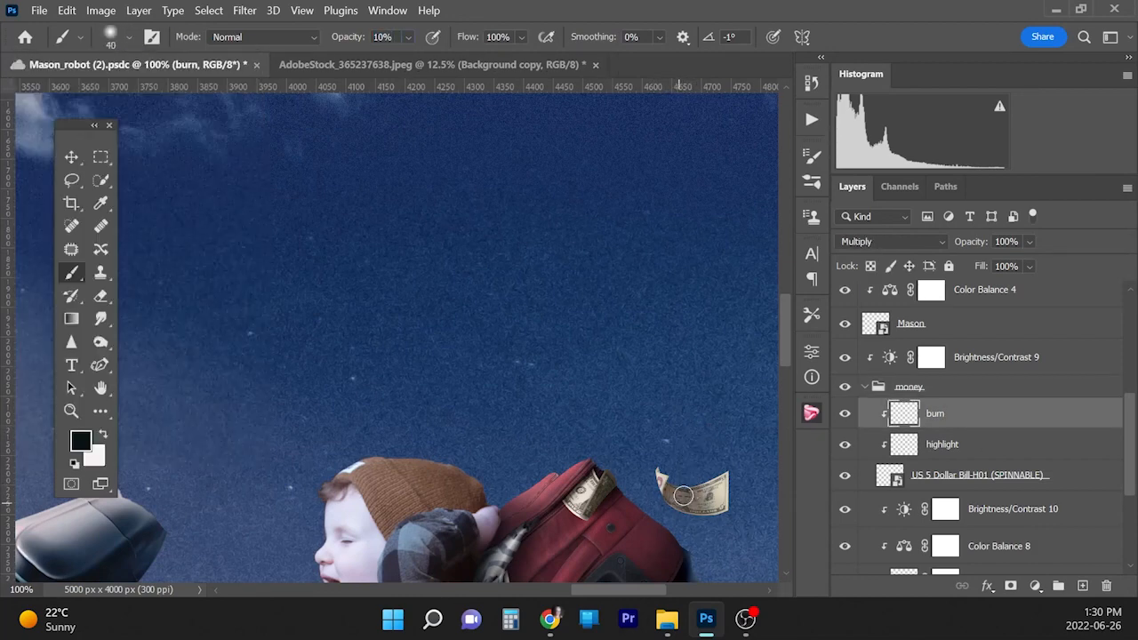
pyautogui.press('[')
pyautogui.press('[')
pyautogui.press('[')
pyautogui.press('[')
pyautogui.press('[')
pyautogui.hotkey('ctrl', '-')
pyautogui.hotkey('ctrl', '-')
pyautogui.hotkey('ctrl', '-')
pyautogui.hotkey('ctrl', '-')
pyautogui.hotkey('ctrl', '-')
pyautogui.hotkey('ctrl', '+')
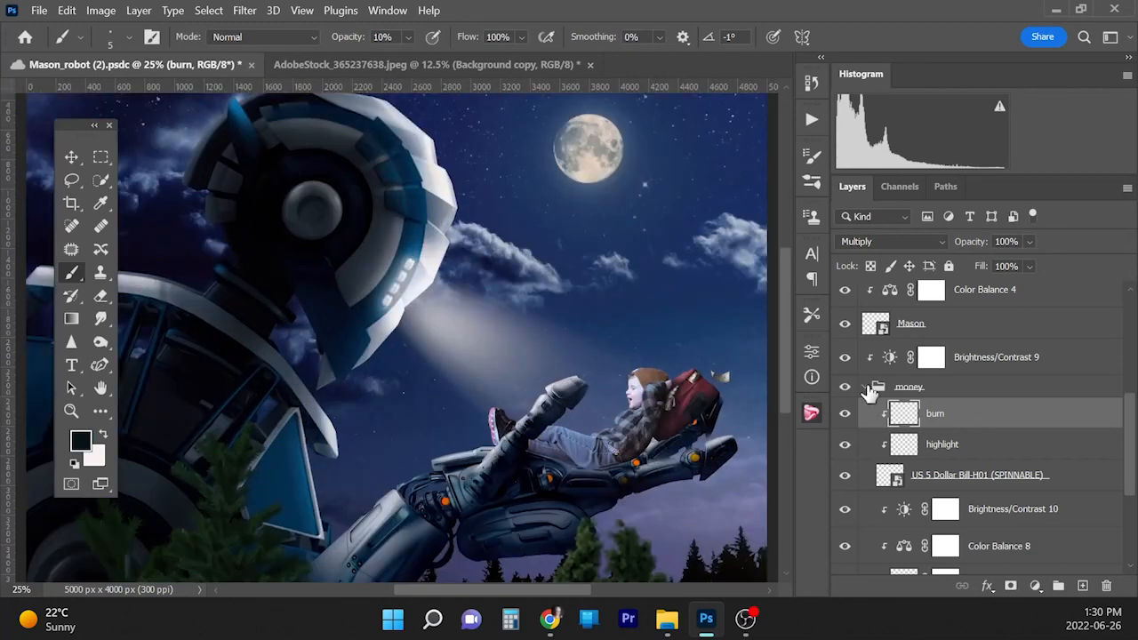
# Step: Collapse the money group and add two layers clipped to the boy: highlight set to Overlay and, above it, burn set to Multiply
pyautogui.click(867, 387)
pyautogui.click(987, 406)
pyautogui.click(889, 241)
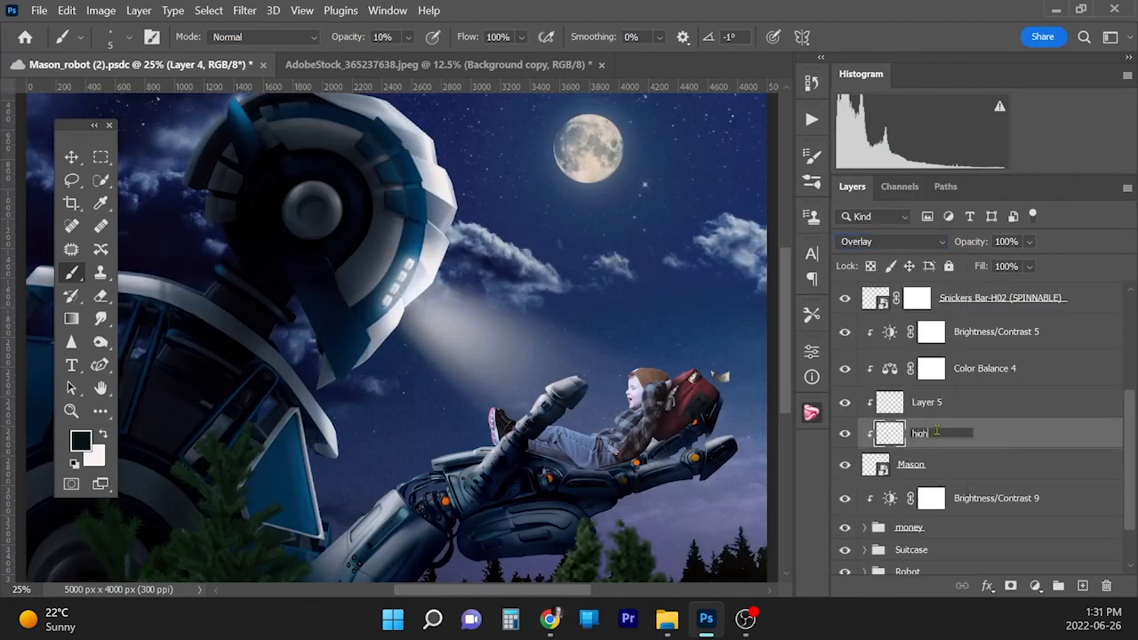
pyautogui.press('Return')
# Step: Paint soft dark shading on the boy in his burn layer with a brush of 80 to 125 px at 10% opacity
pyautogui.press(']')
pyautogui.press(']')
pyautogui.press(']')
pyautogui.press(']')
pyautogui.press(']')
pyautogui.press(']')
pyautogui.press(']')
pyautogui.press(']')
pyautogui.press(']')
pyautogui.press(']')
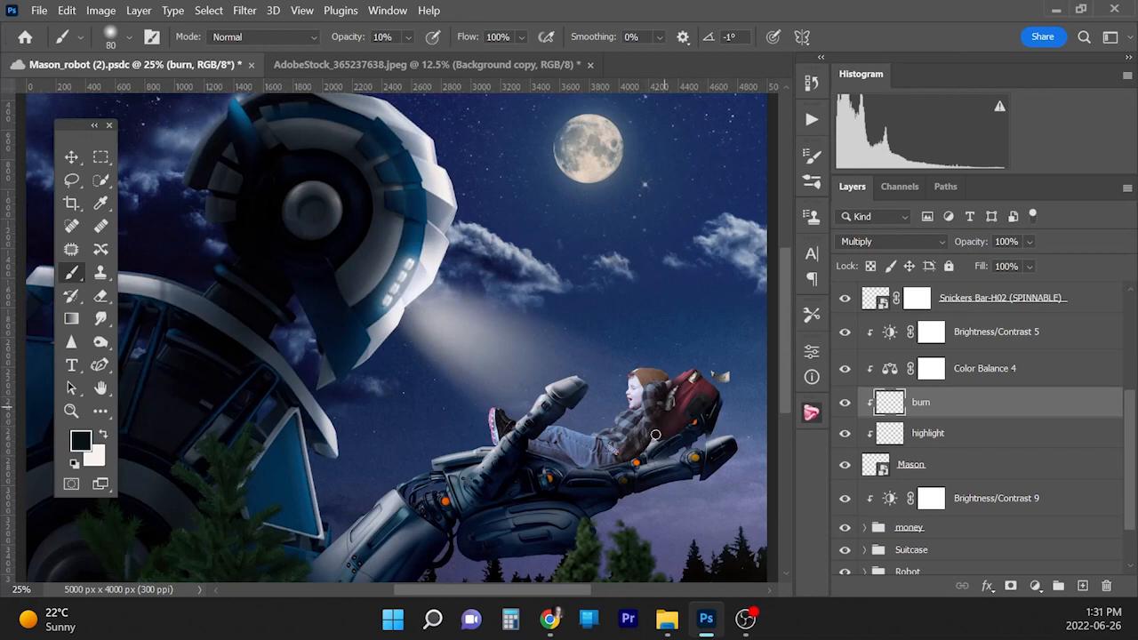
pyautogui.press(']')
pyautogui.press(']')
pyautogui.press(']')
pyautogui.press(']')
pyautogui.press(']')
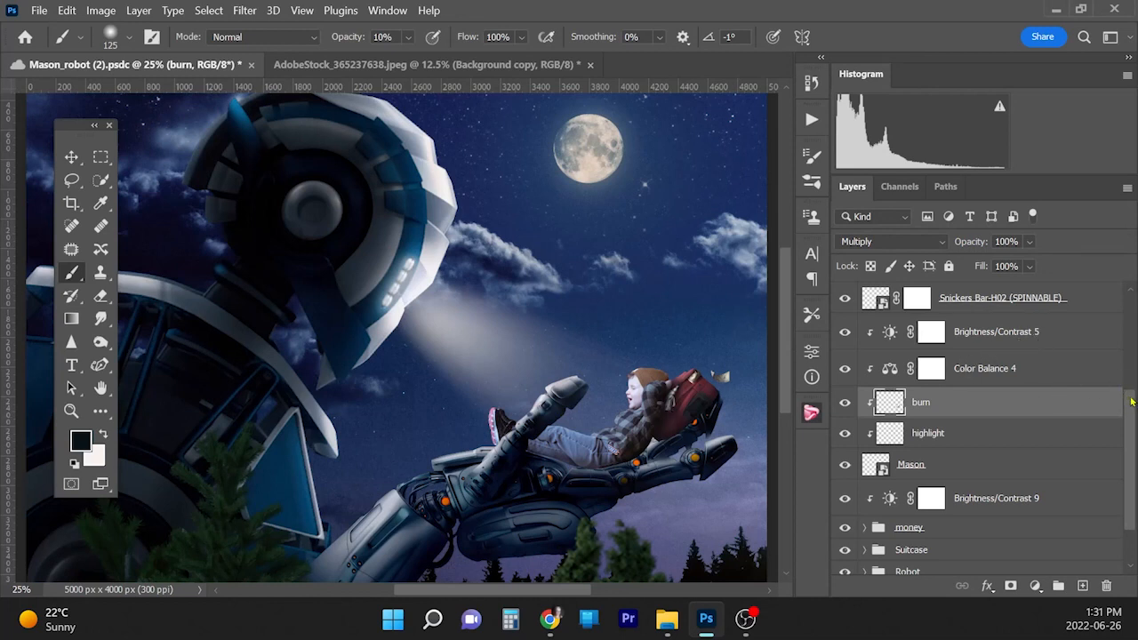
# Step: Shade the robot hand beneath the boy on its burn layer in the Robot group with a 50 to 70 px brush
pyautogui.scroll(-2, 1125, 401)
pyautogui.click(865, 511)
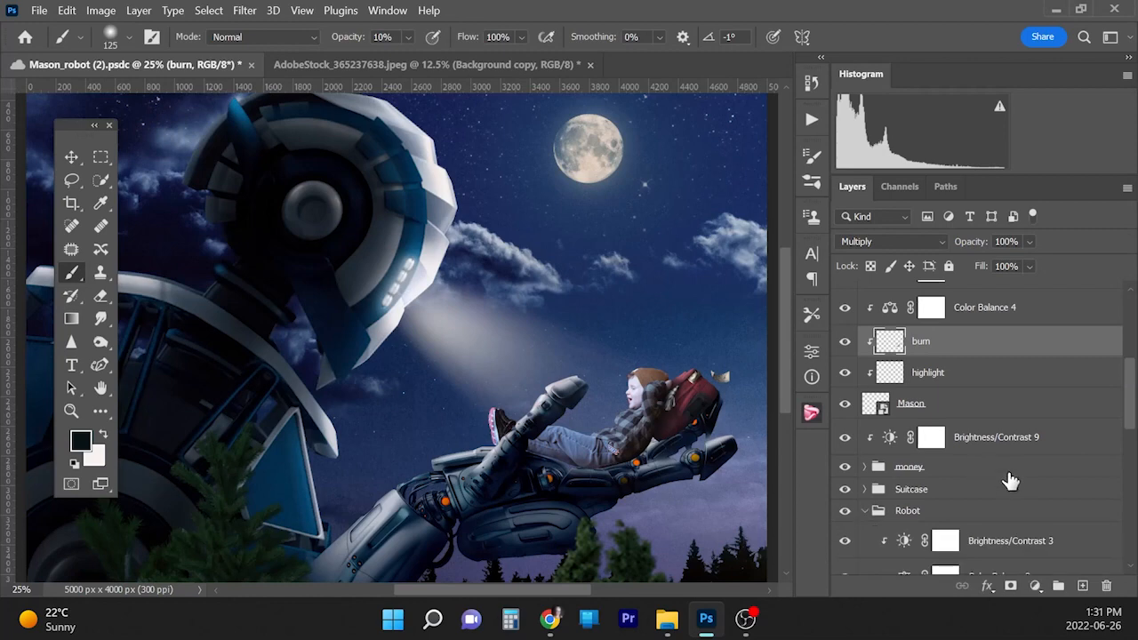
pyautogui.scroll(-5, 978, 445)
pyautogui.click(936, 448)
pyautogui.press('[')
pyautogui.press('[')
pyautogui.press('[')
pyautogui.press('[')
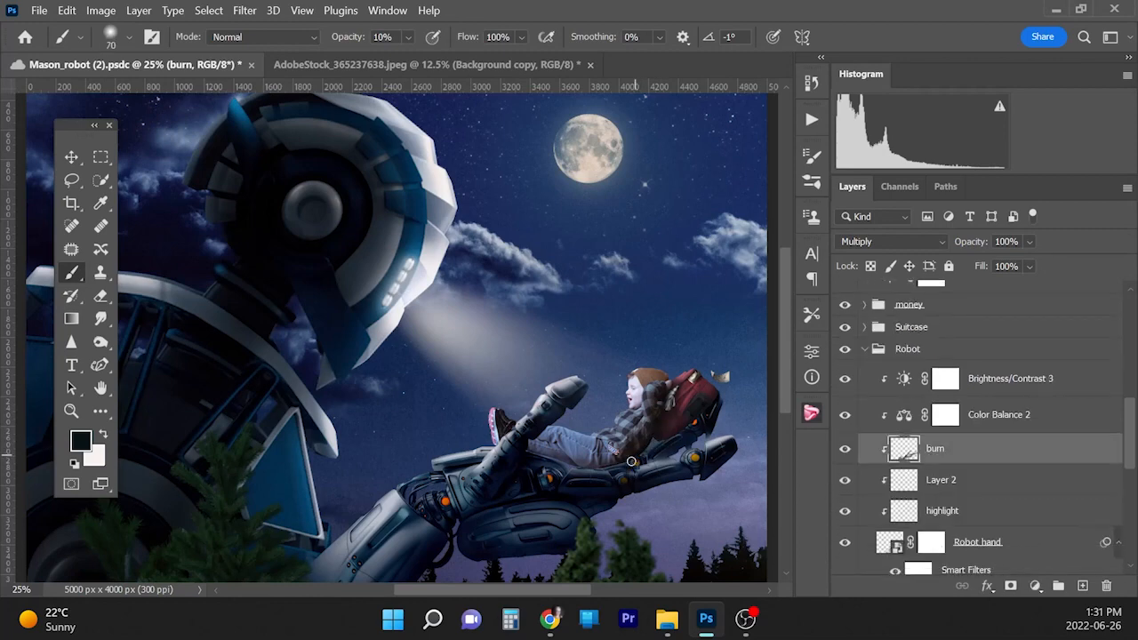
pyautogui.click(864, 349)
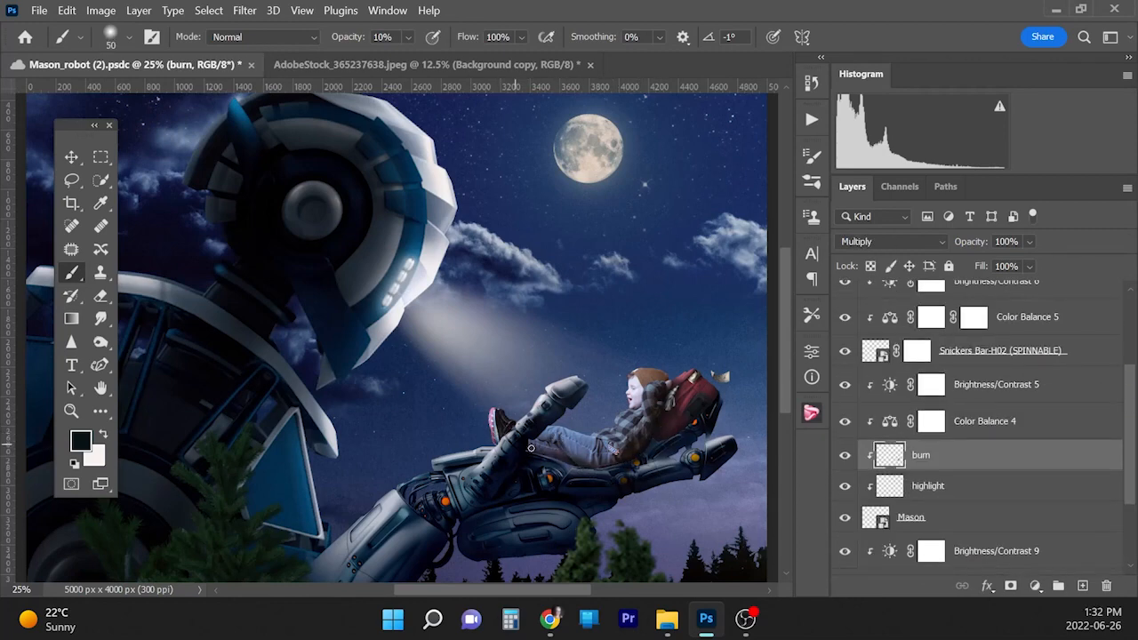
# Step: Shade the underside of the boy's jeans on his own burn layer with a soft 50 px dark brush at 10% opacity
pyautogui.press(']')
pyautogui.press(']')
pyautogui.press(']')
pyautogui.click(129, 39)
pyautogui.click(130, 38)
pyautogui.press('[')
pyautogui.press('[')
pyautogui.press('[')
pyautogui.press('[')
pyautogui.press('[')
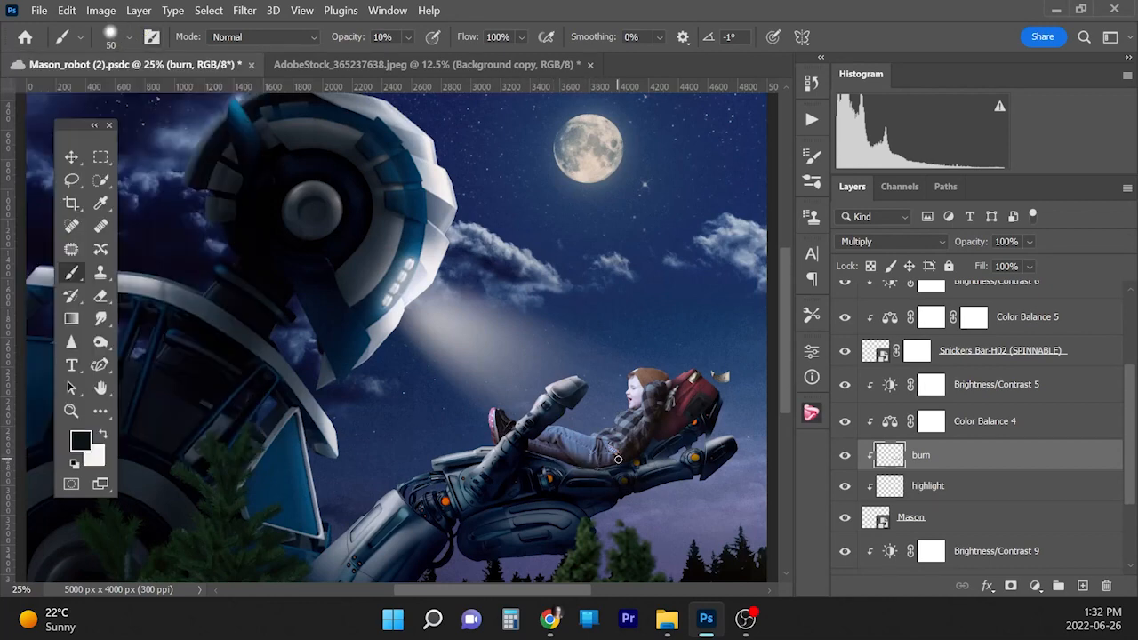
pyautogui.press('[')
# Step: Shade the robot hand on a new Multiply layer above its burn layer with a 70 px brush, and save the document
pyautogui.moveTo(1129, 426); pyautogui.dragTo(1131, 439)
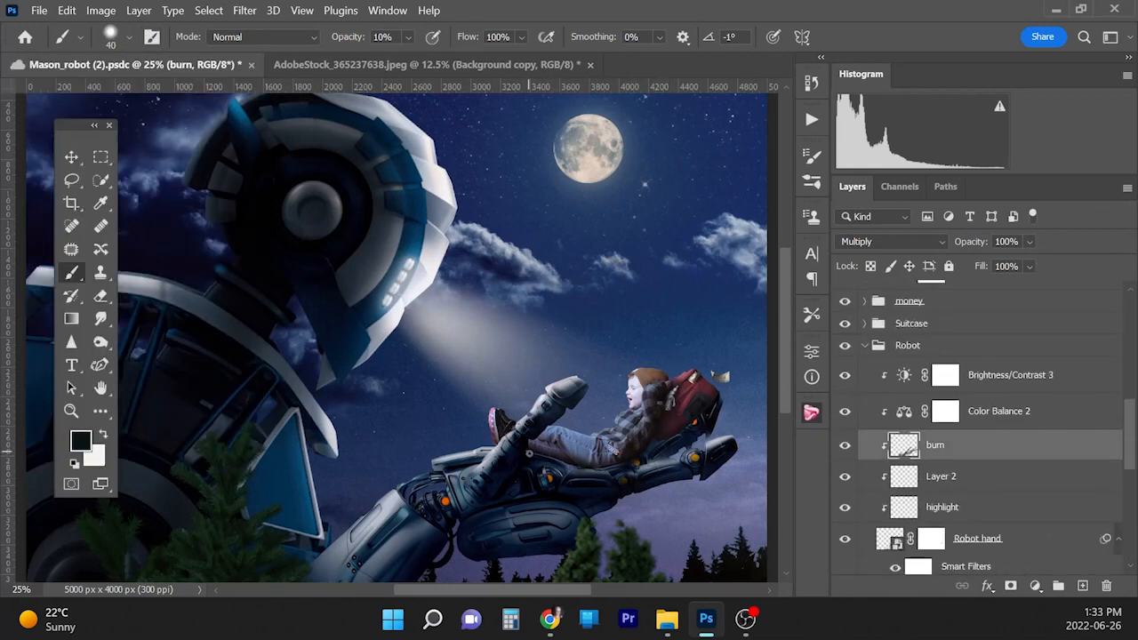
pyautogui.hotkey('ctrl', 'shift', 'alt', 'n')
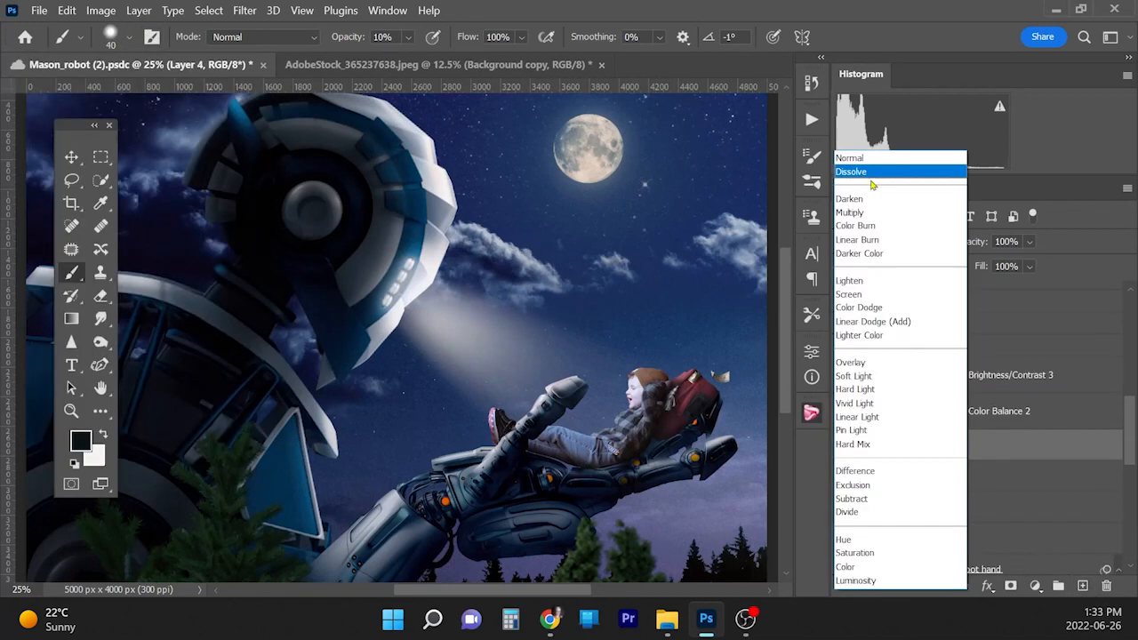
pyautogui.press(']')
pyautogui.press(']')
pyautogui.press(']')
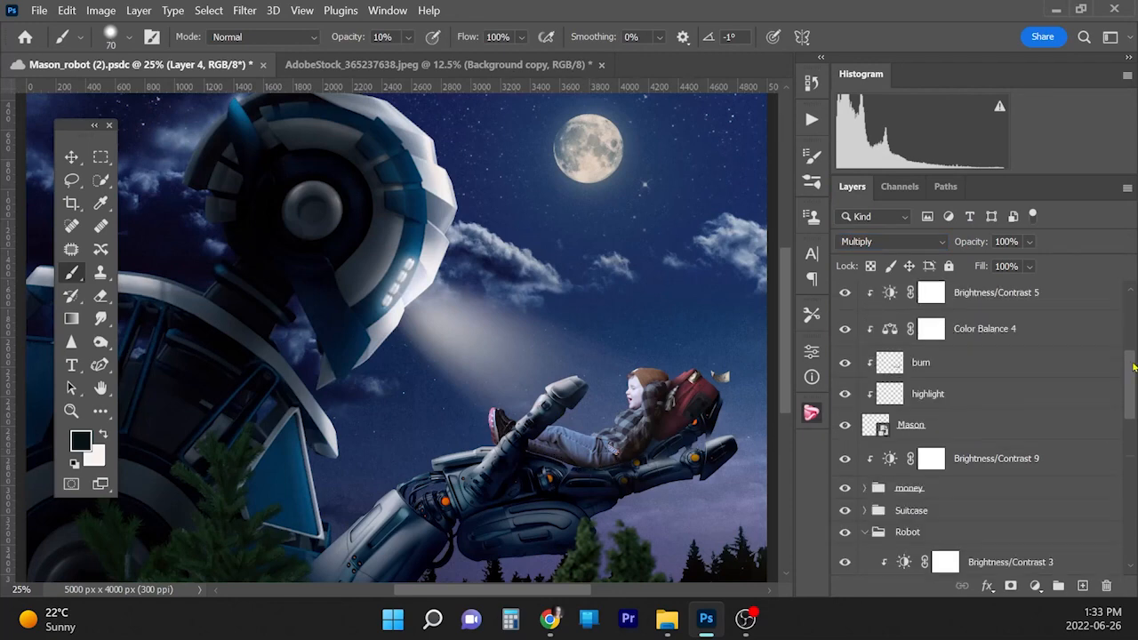
pyautogui.scroll(5, 1043, 344)
pyautogui.hotkey('ctrl', 's')
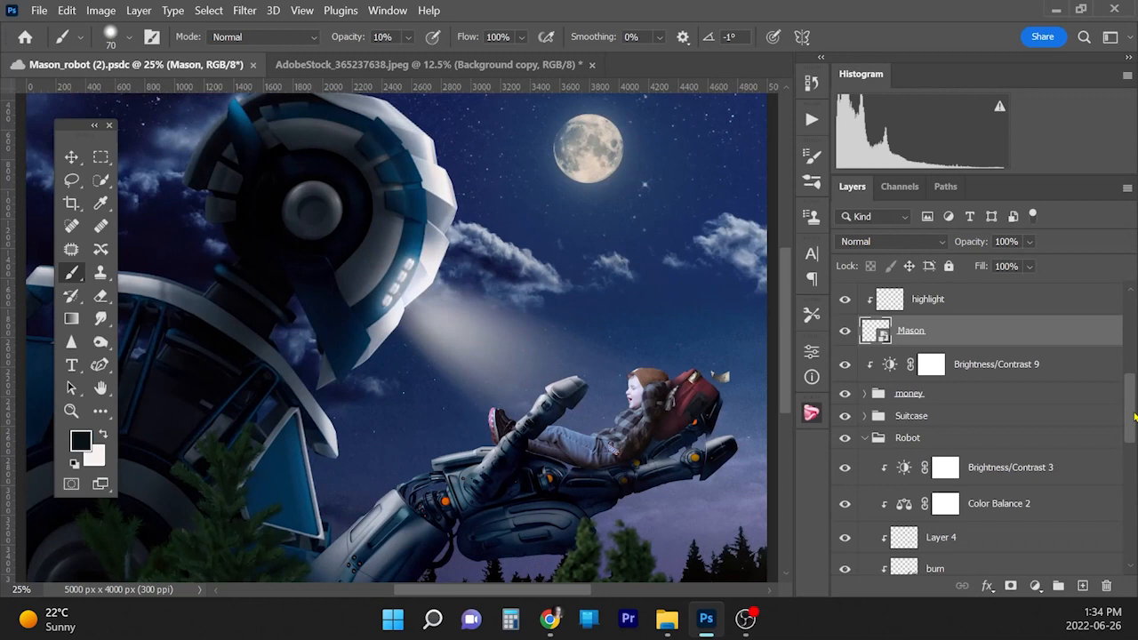
# Step: Darken the boy's jeans on his burn layer at 125 px, and paint light strokes on his highlight layer with a 35 px brush
pyautogui.scroll(2, 979, 400)
pyautogui.click(922, 337)
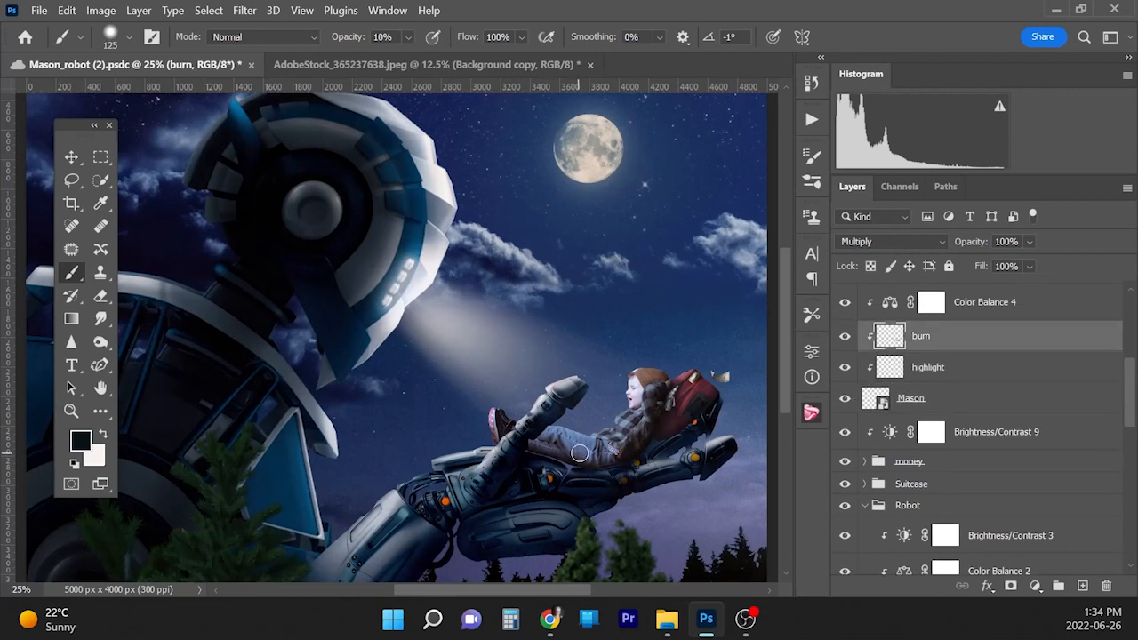
pyautogui.hotkey('alt', '[')
pyautogui.press('[')
pyautogui.press('[')
pyautogui.press('[')
pyautogui.press('[')
pyautogui.press('[')
pyautogui.press('[')
pyautogui.press('x')
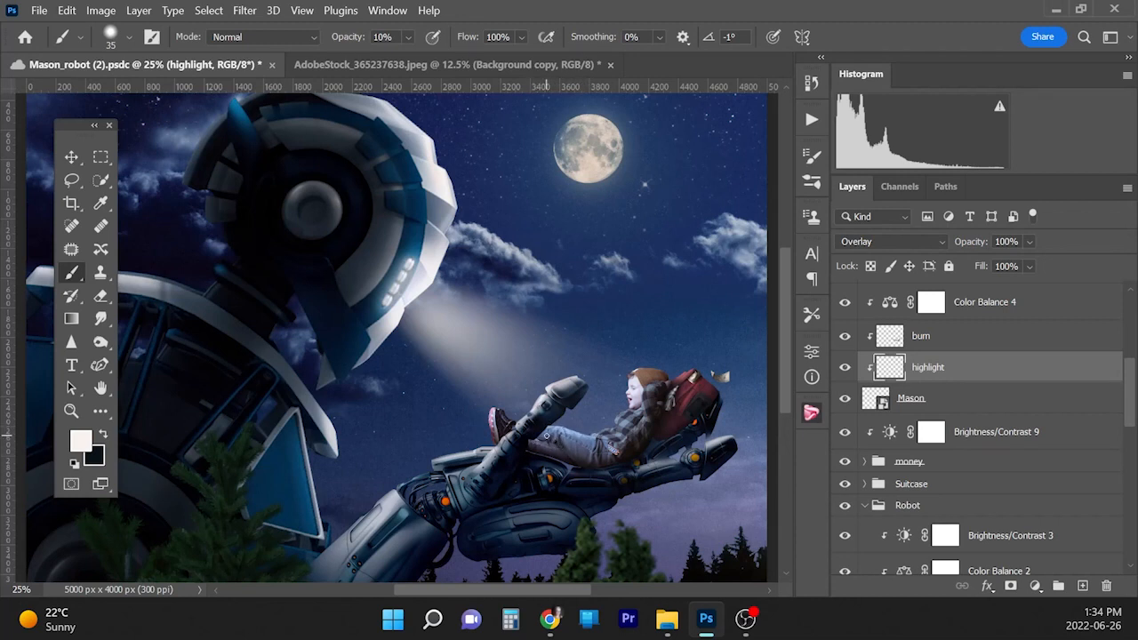
pyautogui.press(']')
pyautogui.press(']')
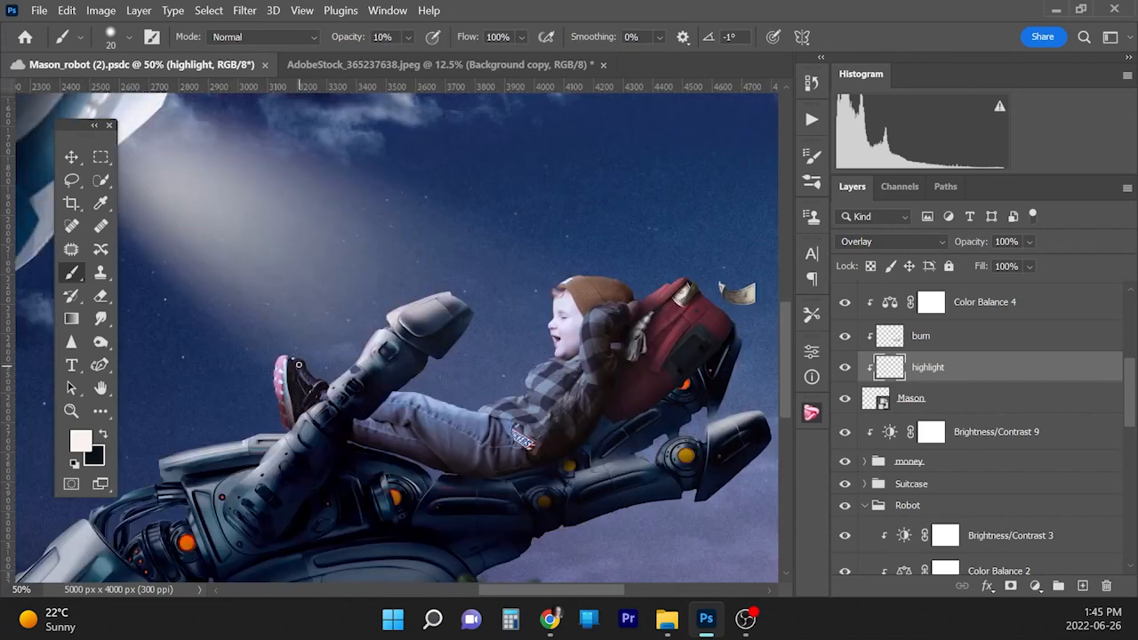
# Step: Paint highlights on the boy's shoe and along his jeans on the highlight layer with a 10 to 20 px brush
pyautogui.press('[')
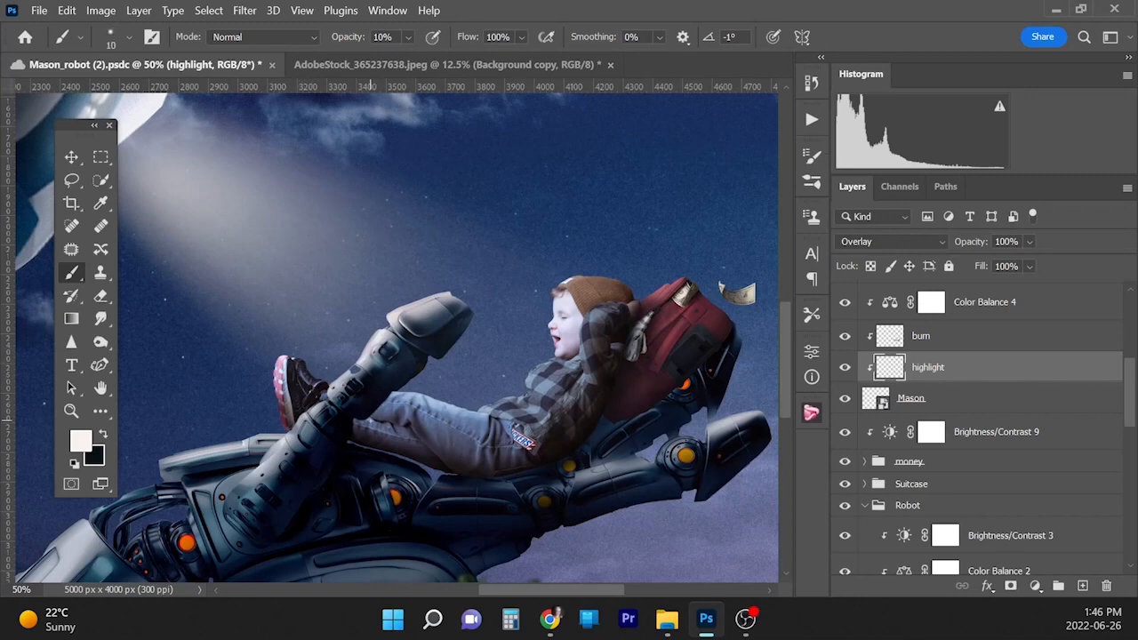
pyautogui.press(']')
pyautogui.moveTo(431, 404); pyautogui.dragTo(434, 434)
pyautogui.press(']')
pyautogui.press(']')
pyautogui.press(']')
pyautogui.press('[')
pyautogui.press('[')
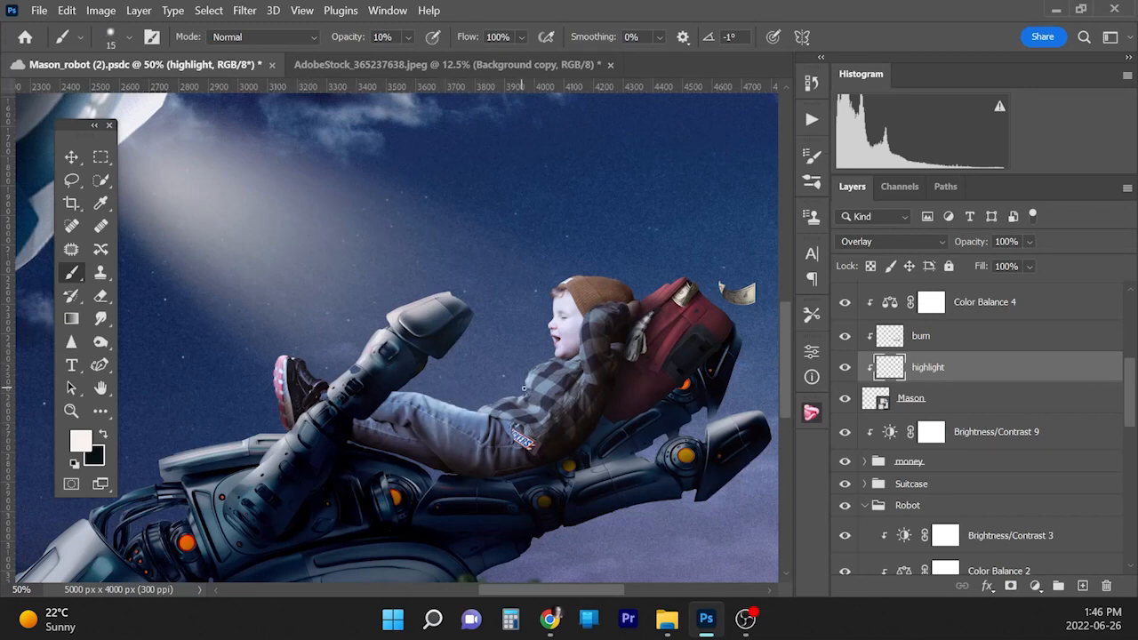
# Step: Brighten the boy's plaid shirt and face on the highlight layer with a light brush of 10 to 15 px
pyautogui.press(']')
pyautogui.moveTo(585, 342)
pyautogui.mouseDown()
pyautogui.moveTo(607, 306)
pyautogui.moveTo(585, 325)
pyautogui.moveTo(580, 378)
pyautogui.mouseUp()
pyautogui.press('[')
pyautogui.press('[')
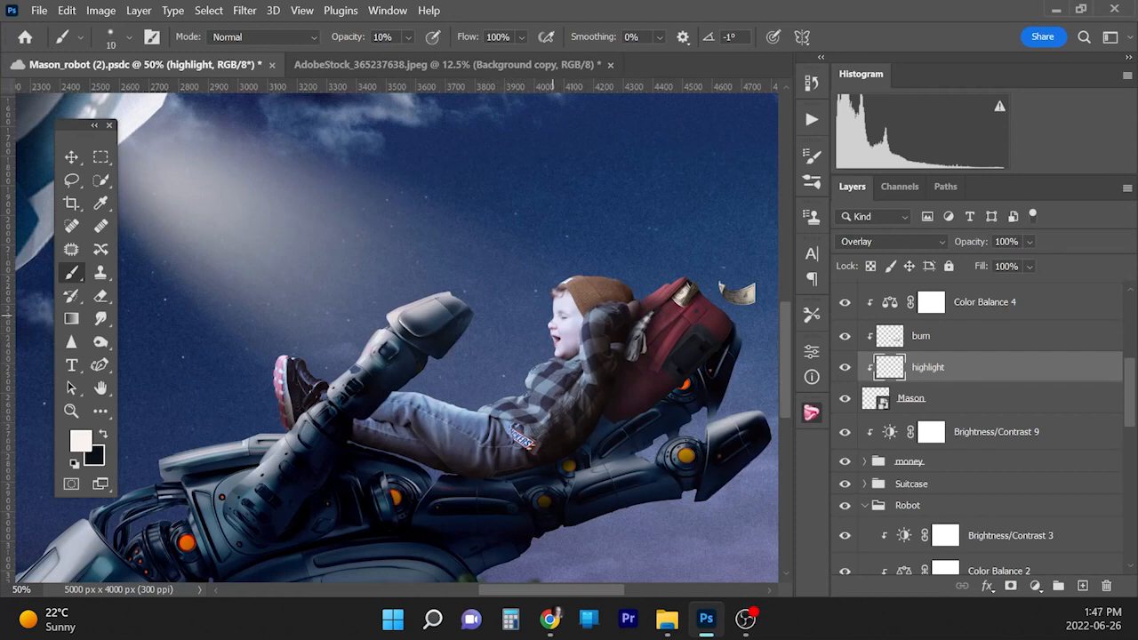
pyautogui.press(']')
# Step: Compare the whole composite with the boy's highlight layer hidden and shown, and save the document
pyautogui.hotkey('ctrl', '-')
pyautogui.hotkey('ctrl', '-')
pyautogui.hotkey('ctrl', '-')
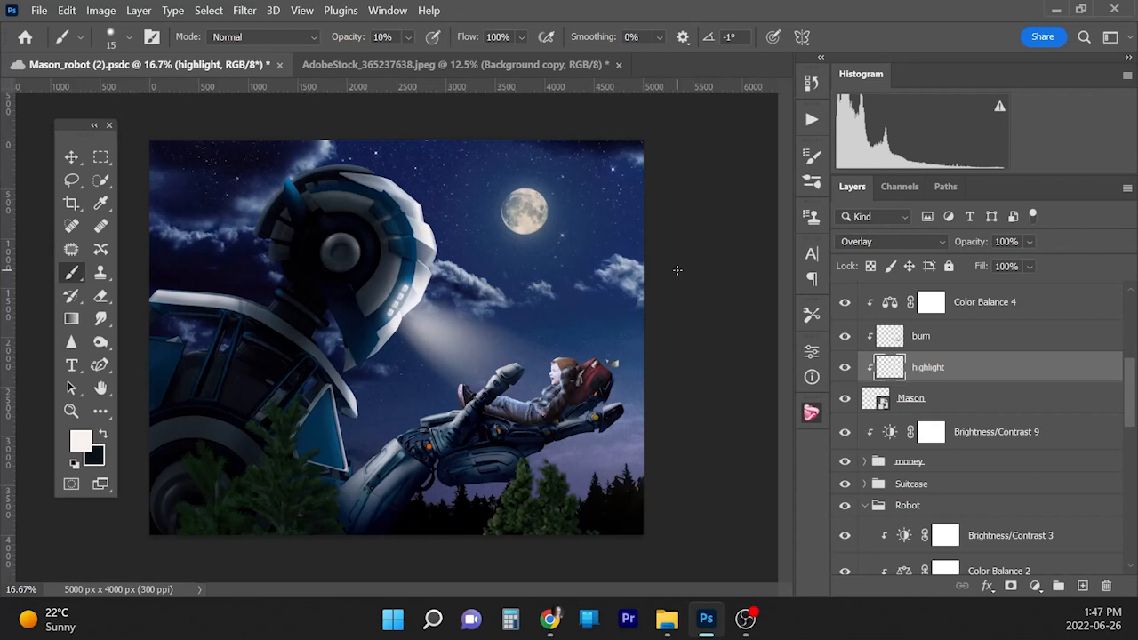
pyautogui.click(845, 368)
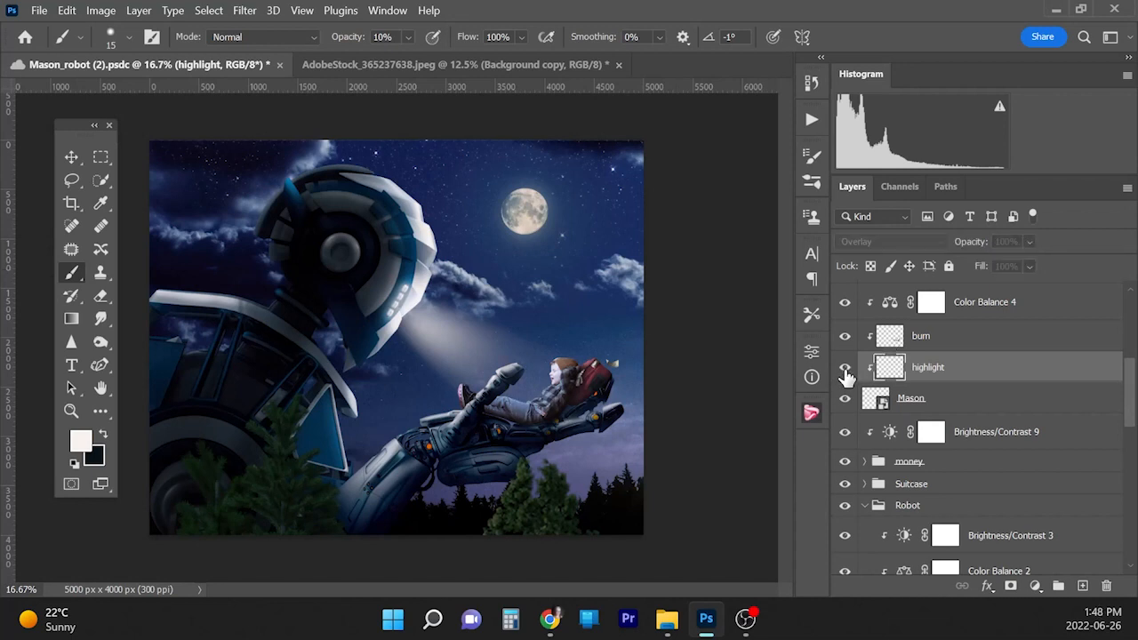
pyautogui.click(845, 369)
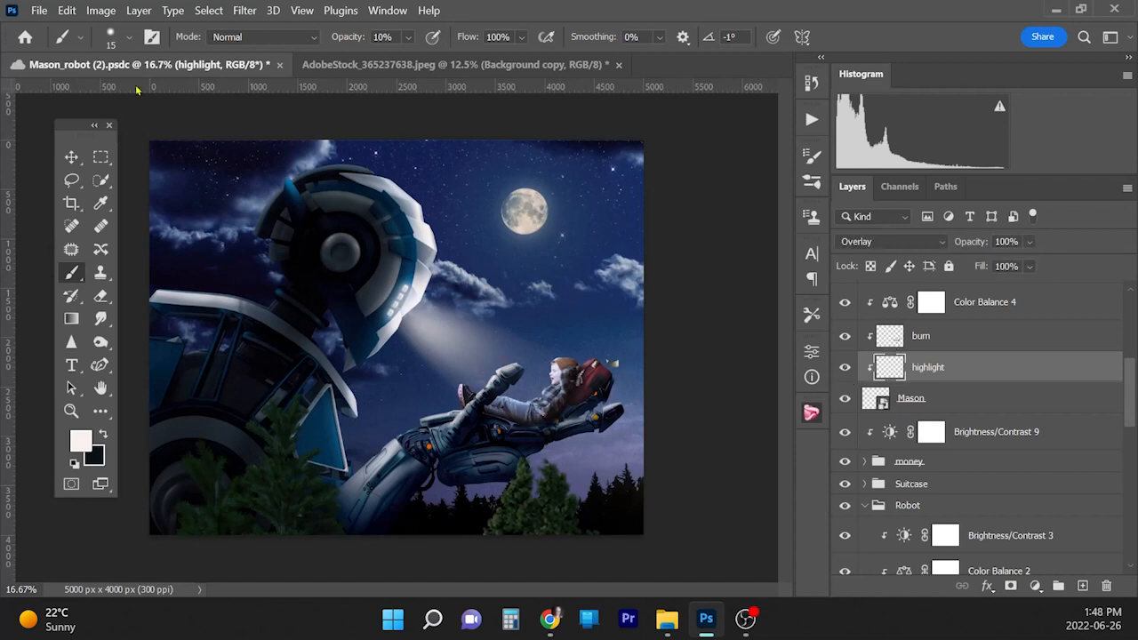
pyautogui.click(40, 10)
pyautogui.click(64, 204)
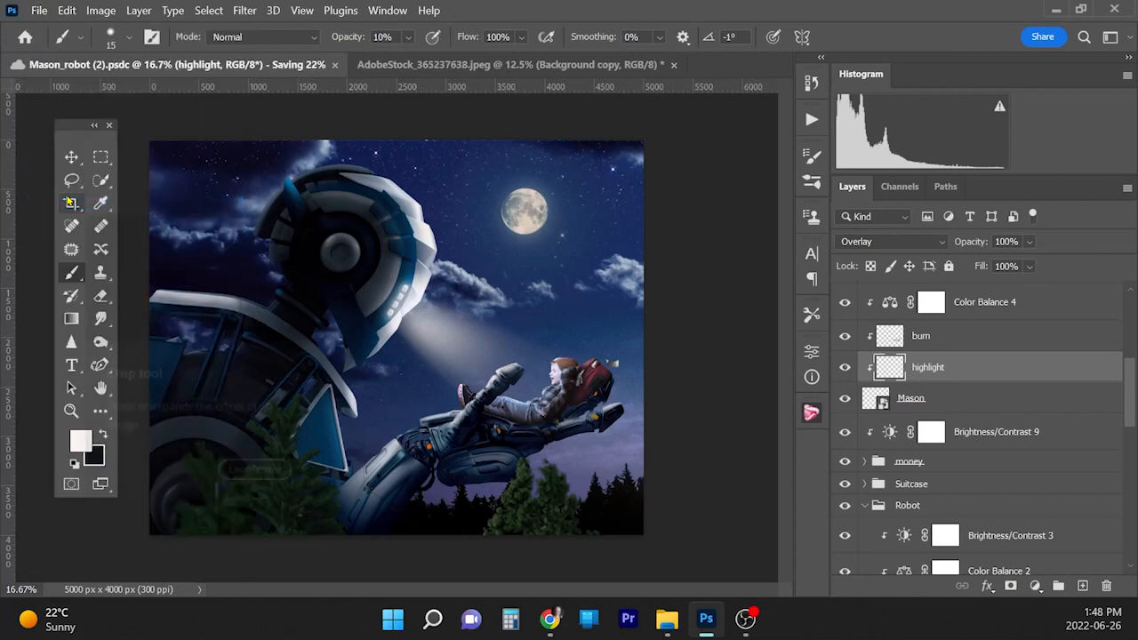